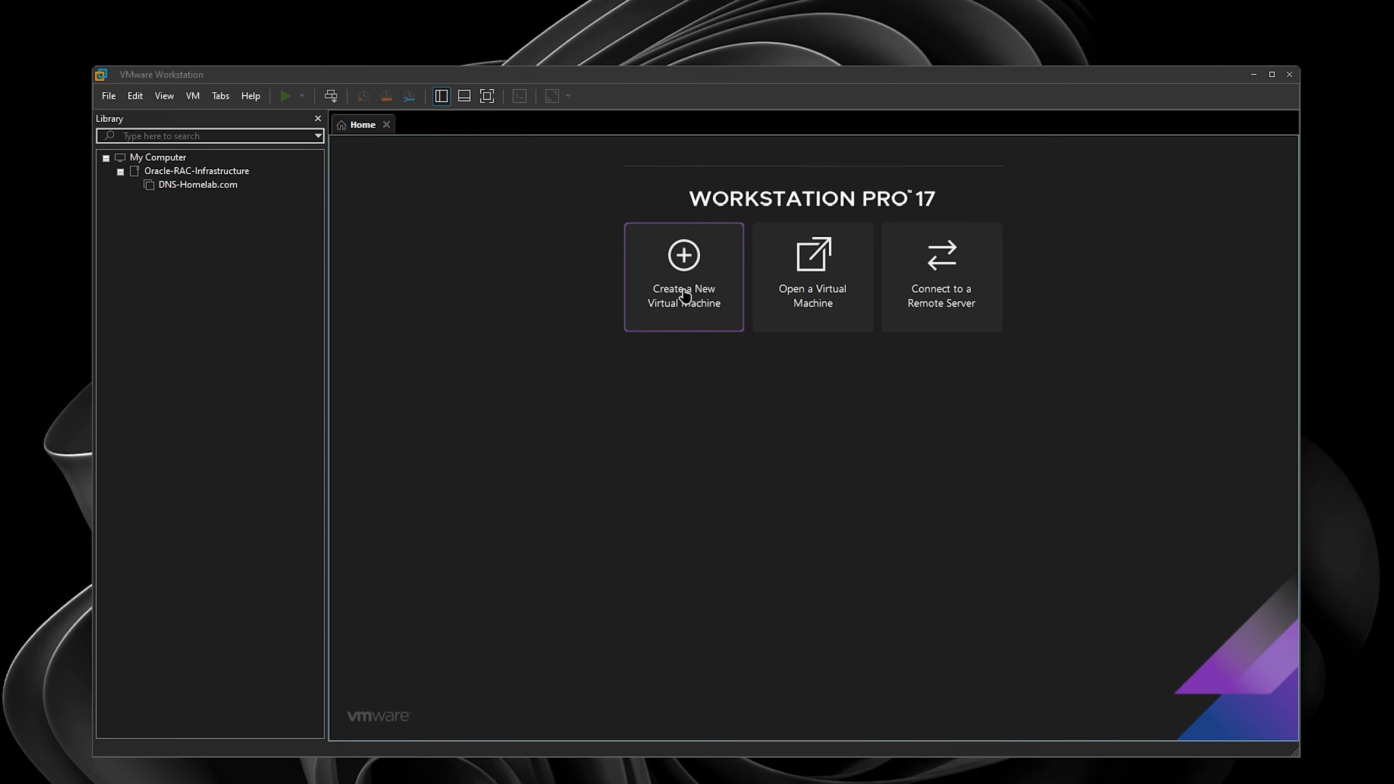
# - Start a Typical new VM for RHEL 8 64-bit, installing the OS later, named MUMDCNODE1
pyautogui.click(686, 296)
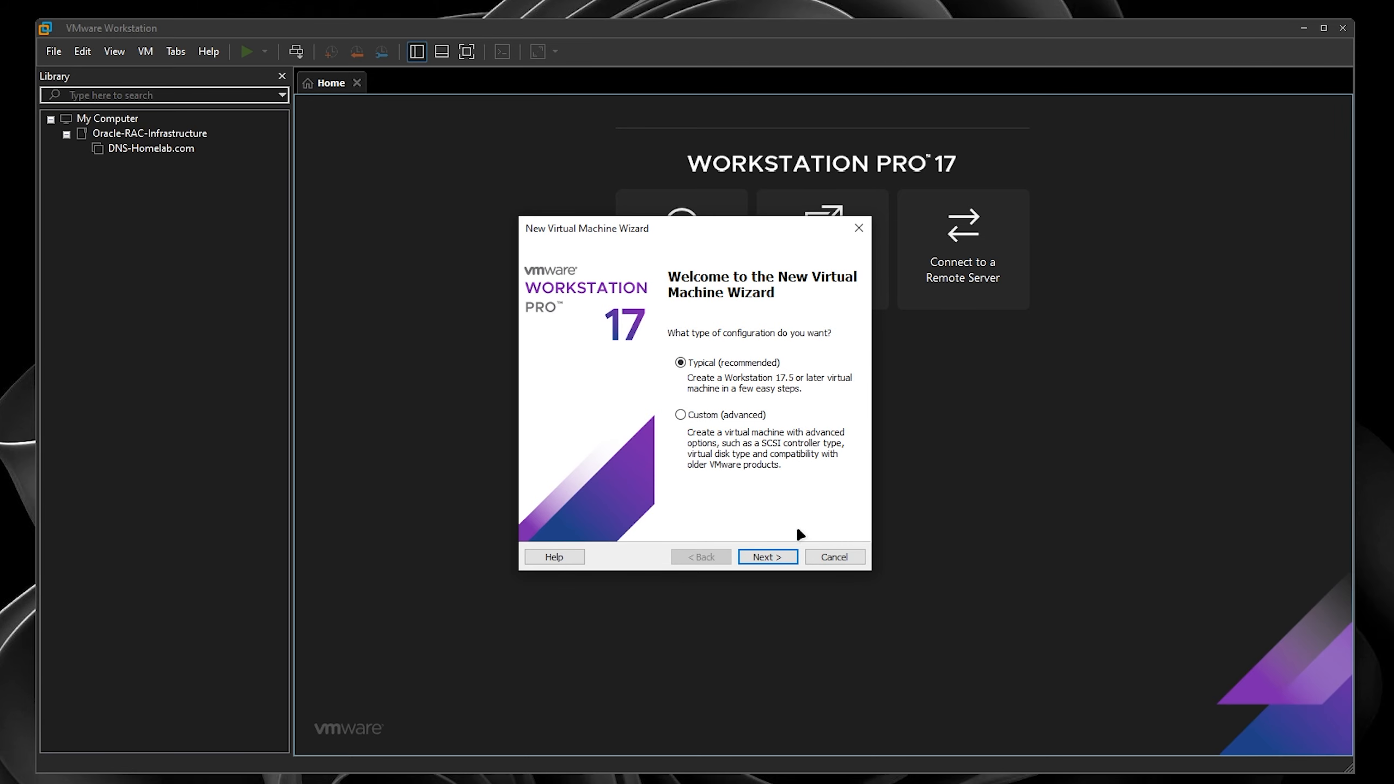
pyautogui.click(780, 556)
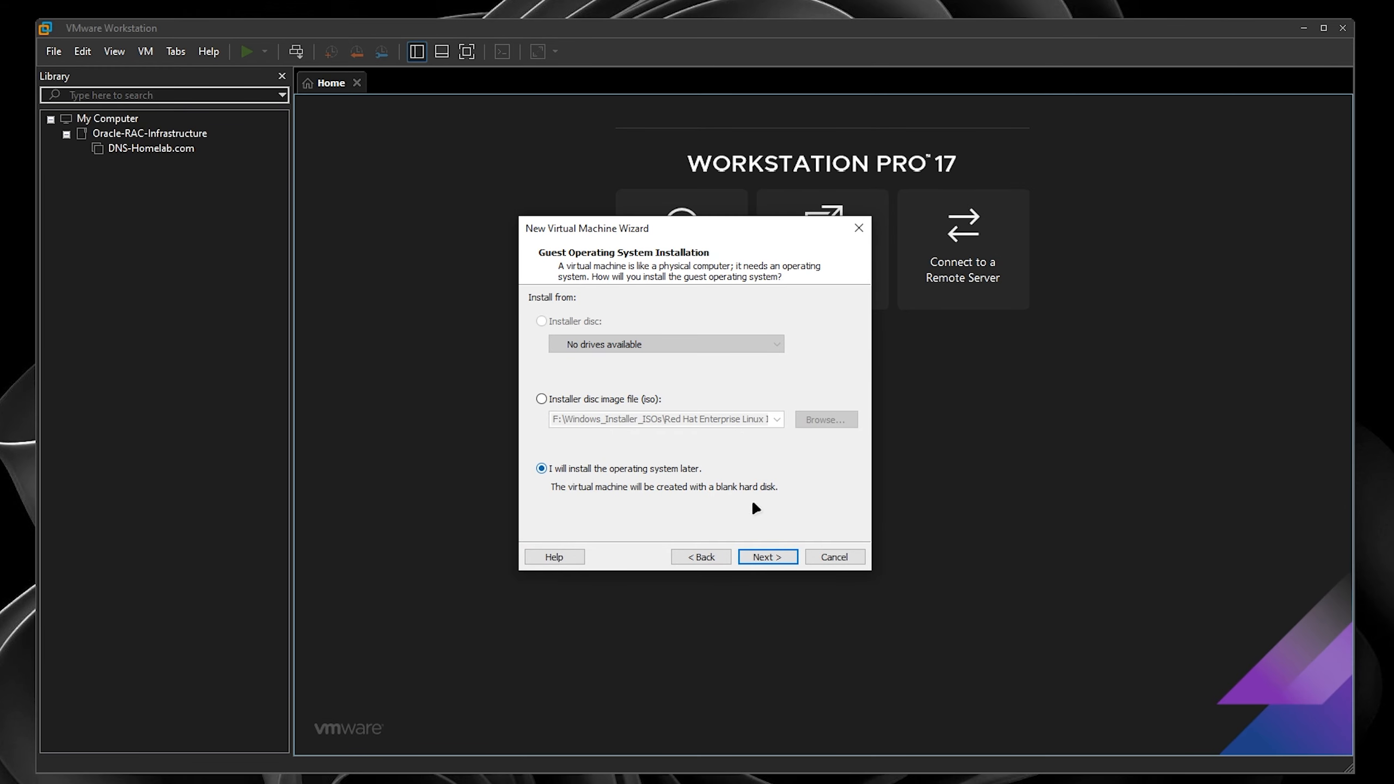
pyautogui.click(767, 558)
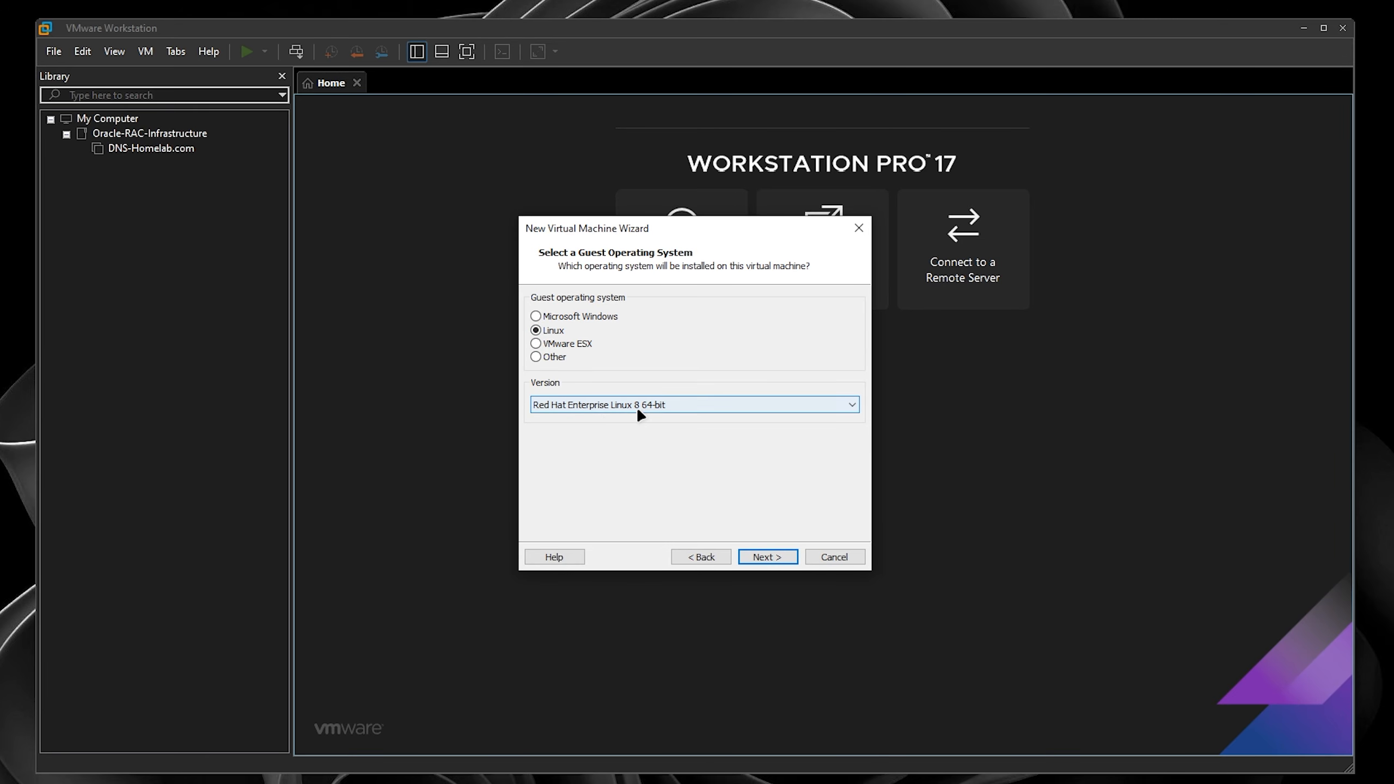
pyautogui.click(774, 559)
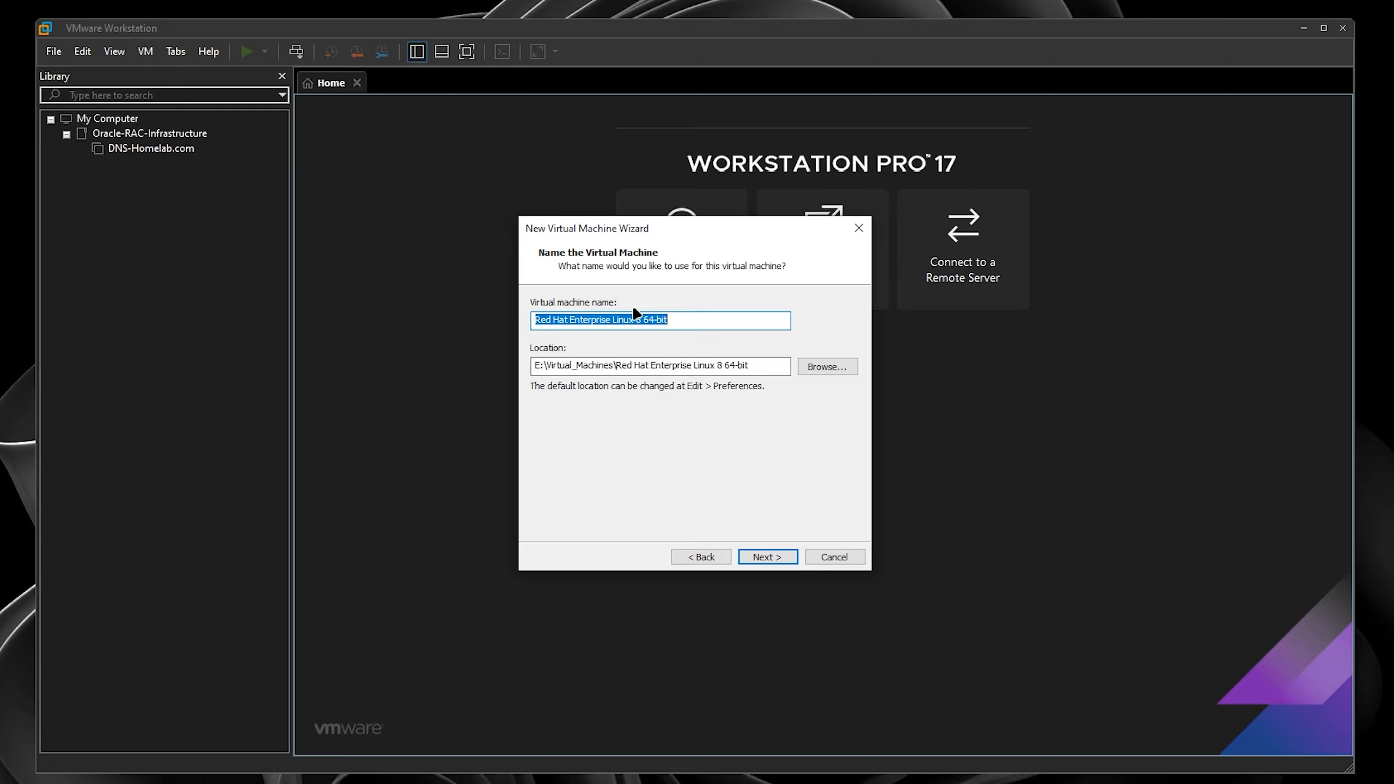
pyautogui.write('MUMDCNODE1')
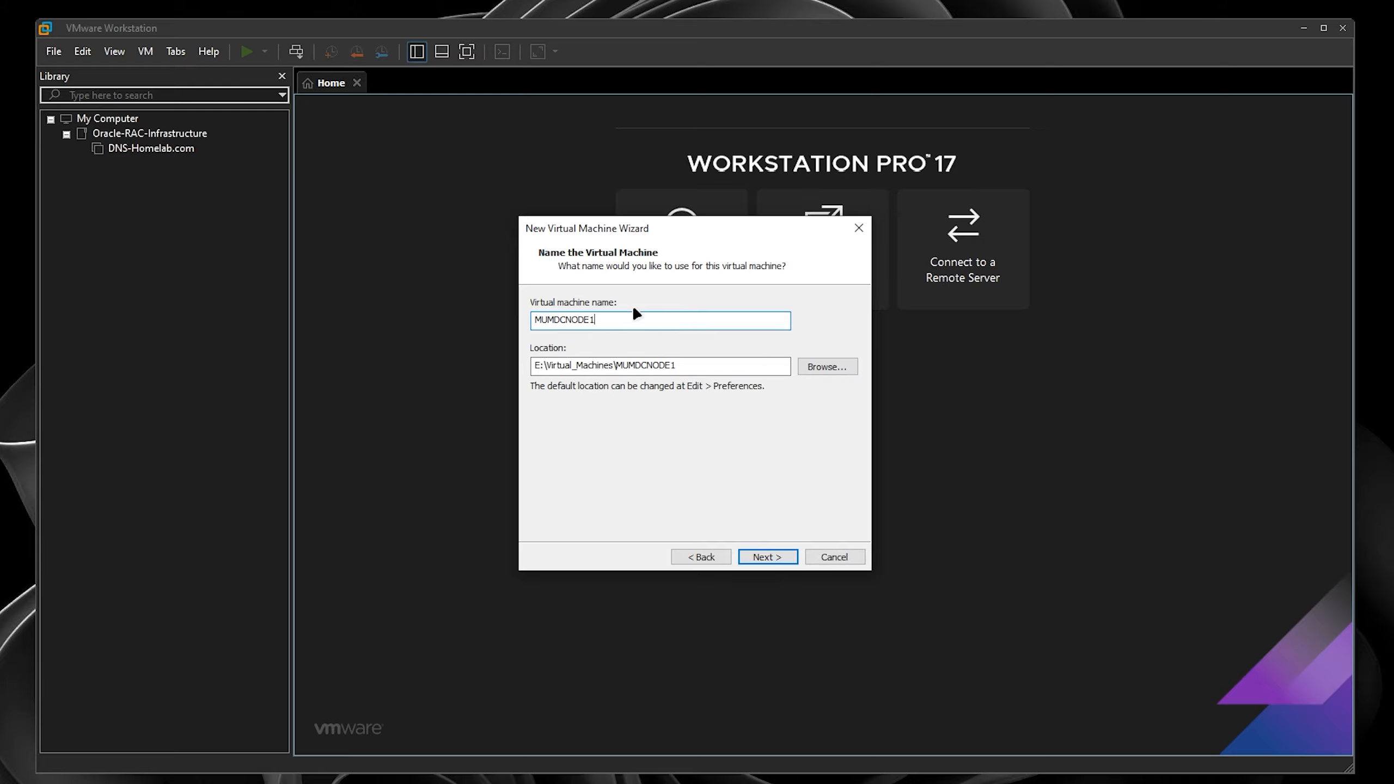
# - Set the VM location to the MUMDCNODE1 folder under Virtual_Machines\RAC_Nodes
pyautogui.click(842, 371)
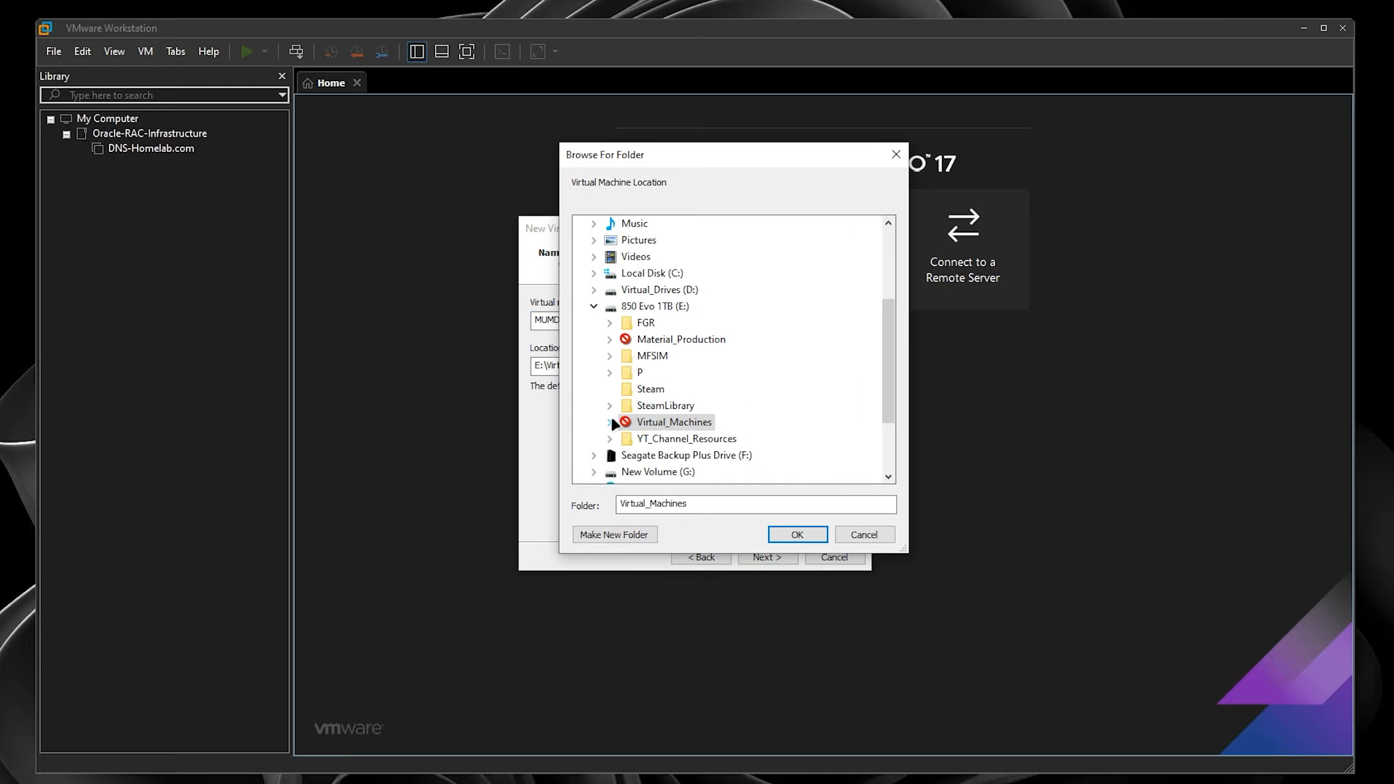
pyautogui.click(610, 422)
pyautogui.doubleClick(679, 439)
pyautogui.click(702, 455)
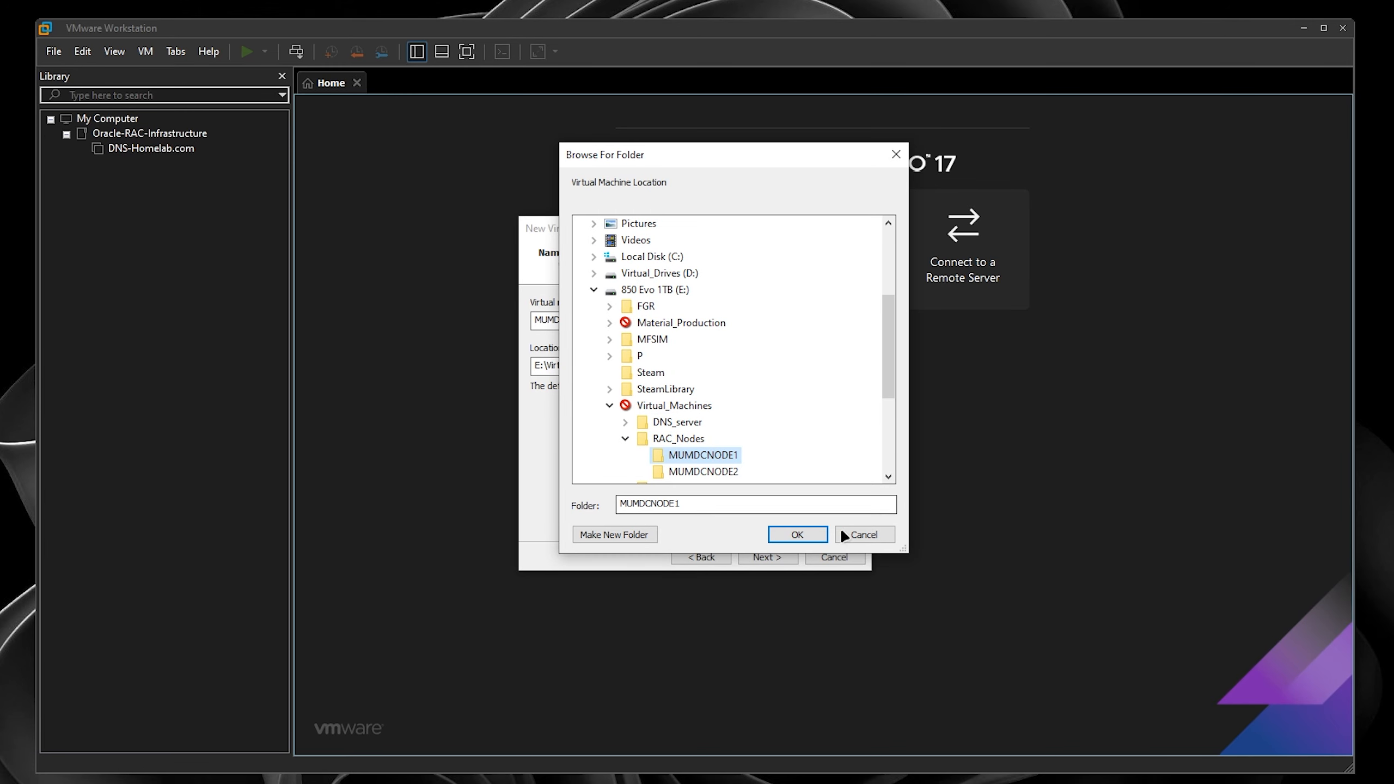
pyautogui.click(817, 534)
# - Store the 50 GB virtual disk as a single file and go to hardware customization
pyautogui.click(747, 558)
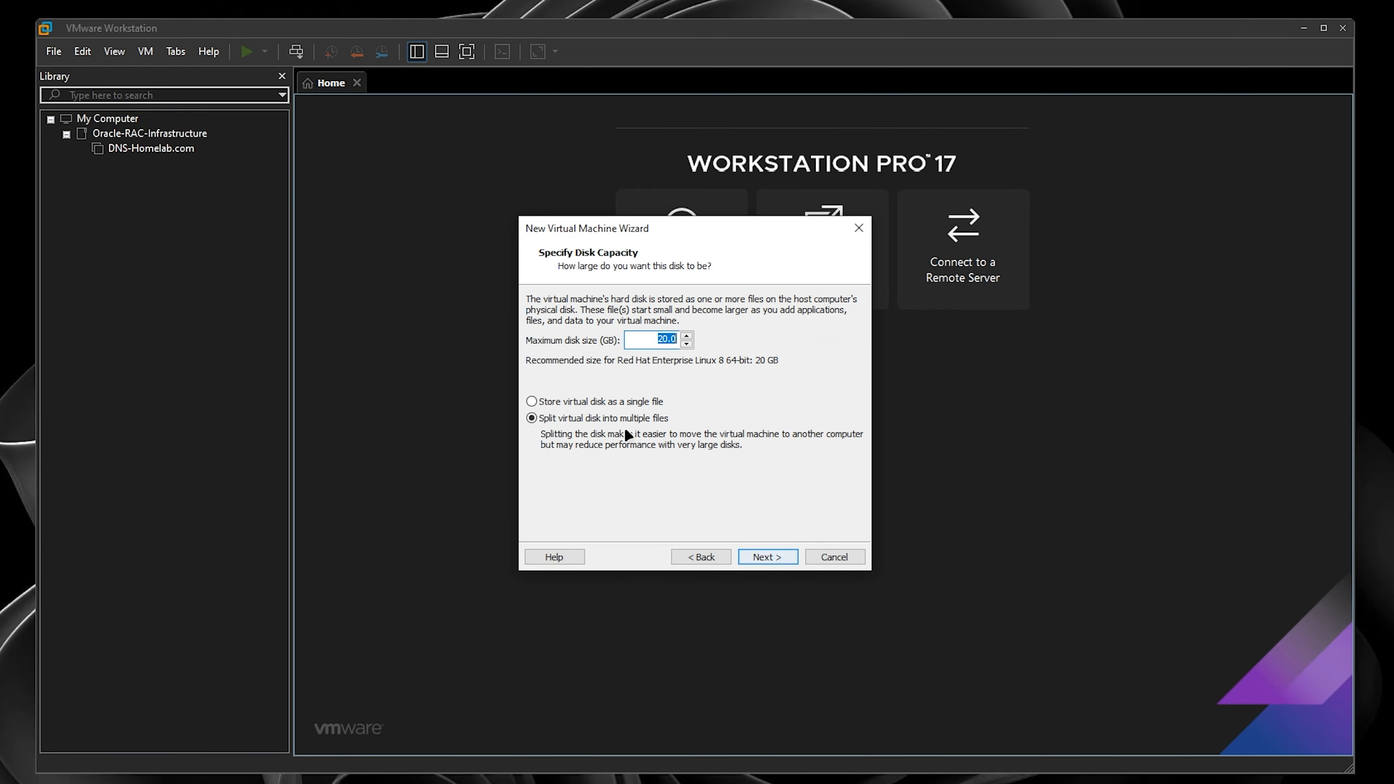
pyautogui.click(621, 401)
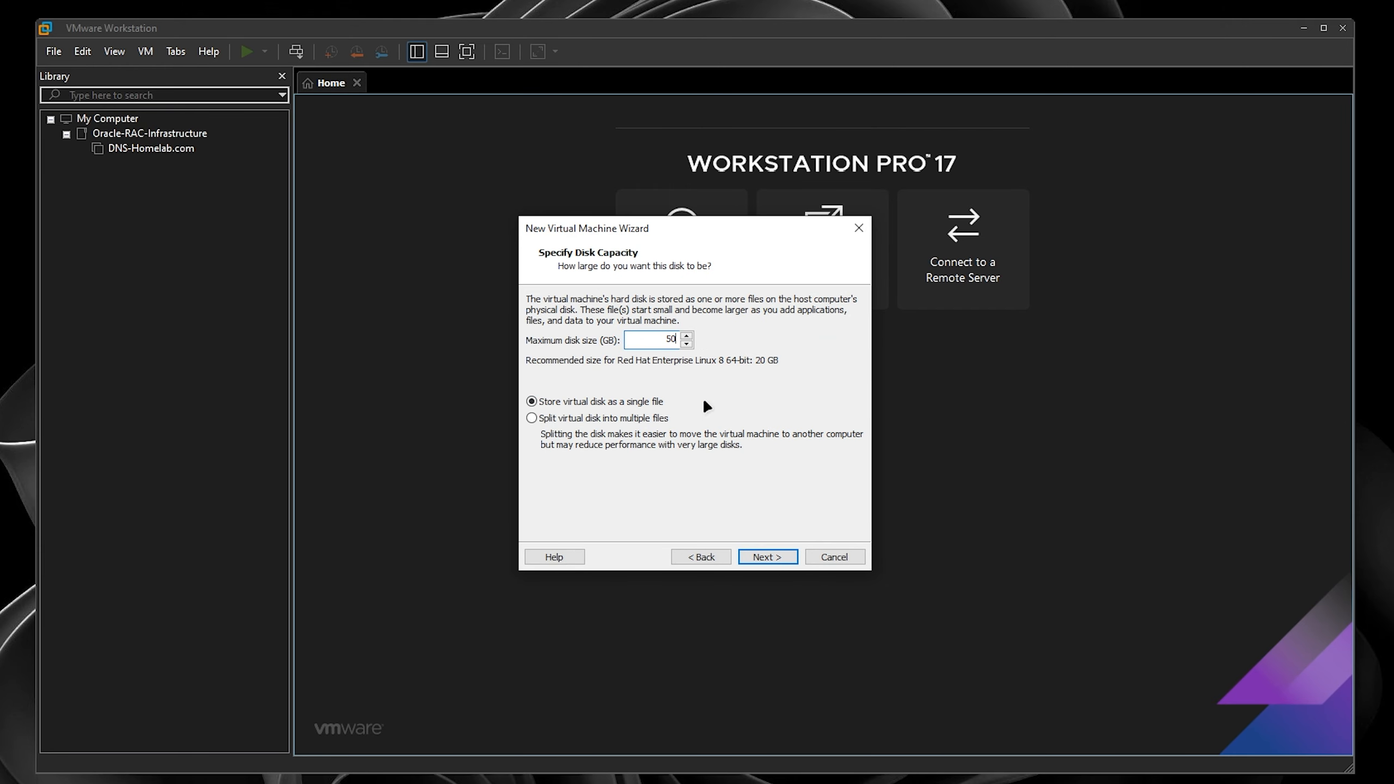
pyautogui.click(750, 557)
pyautogui.click(584, 463)
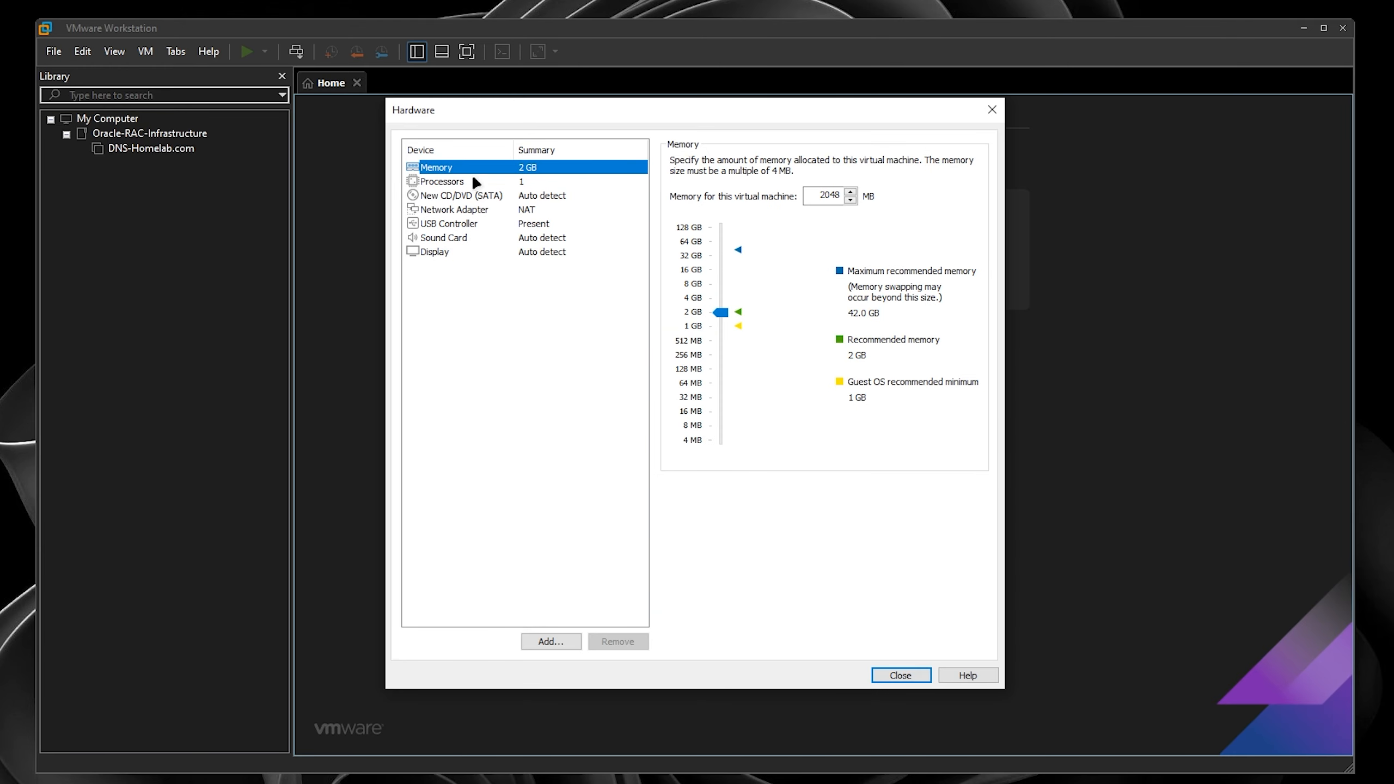
# - Set the VM memory to 8192 MB and the processor count to 2
pyautogui.click(831, 195)
pyautogui.moveTo(831, 195); pyautogui.dragTo(964, 195)
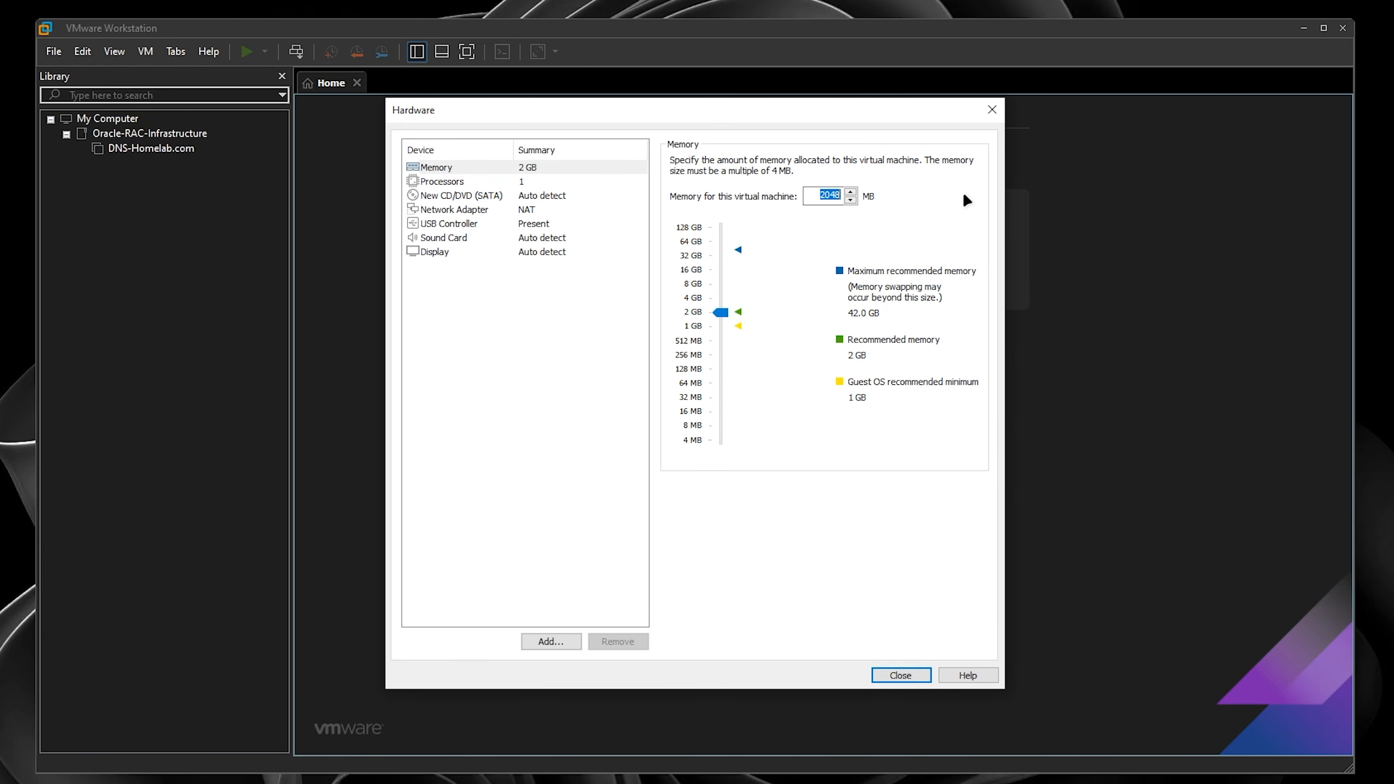
pyautogui.write('8192')
pyautogui.click(480, 182)
pyautogui.click(860, 162)
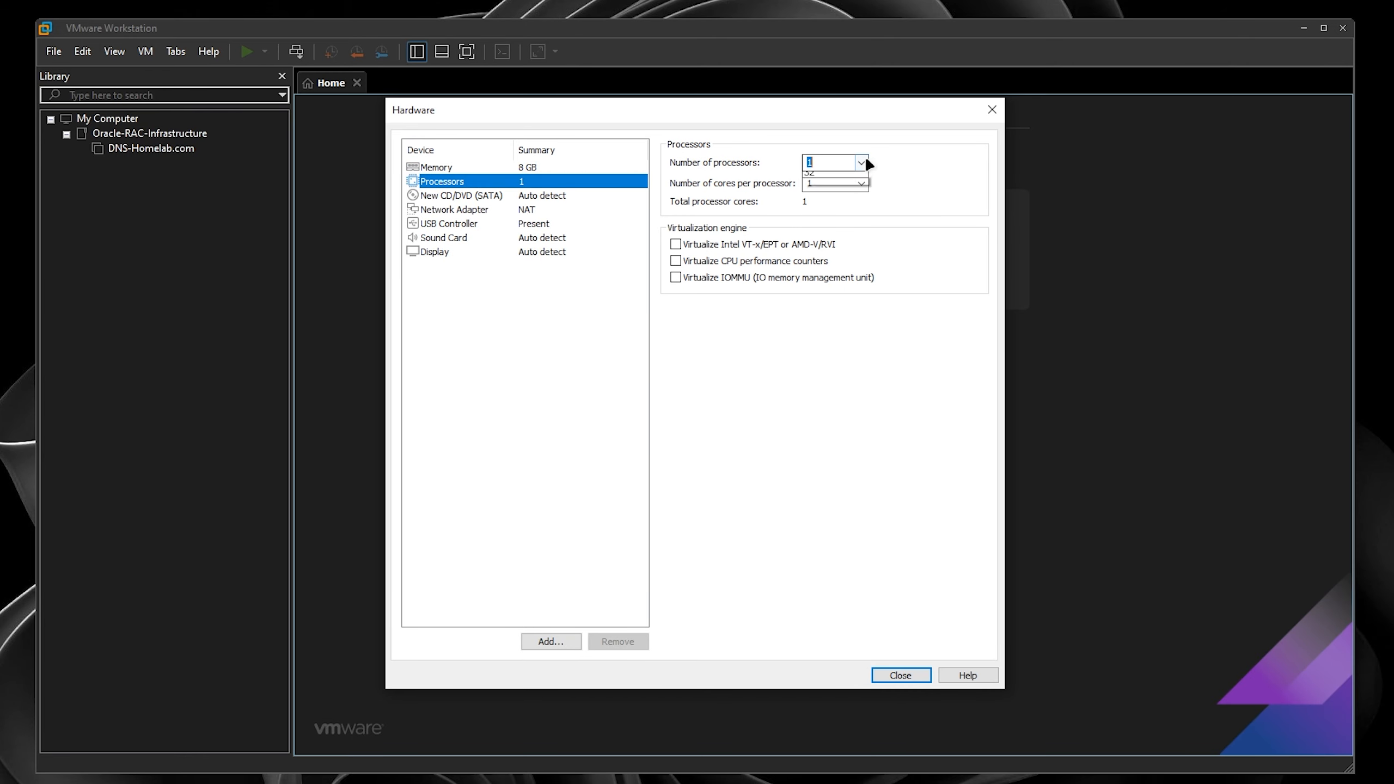
pyautogui.click(826, 187)
pyautogui.click(530, 223)
# - Set the network adapter to Bridged and add a second bridged network adapter
pyautogui.click(527, 210)
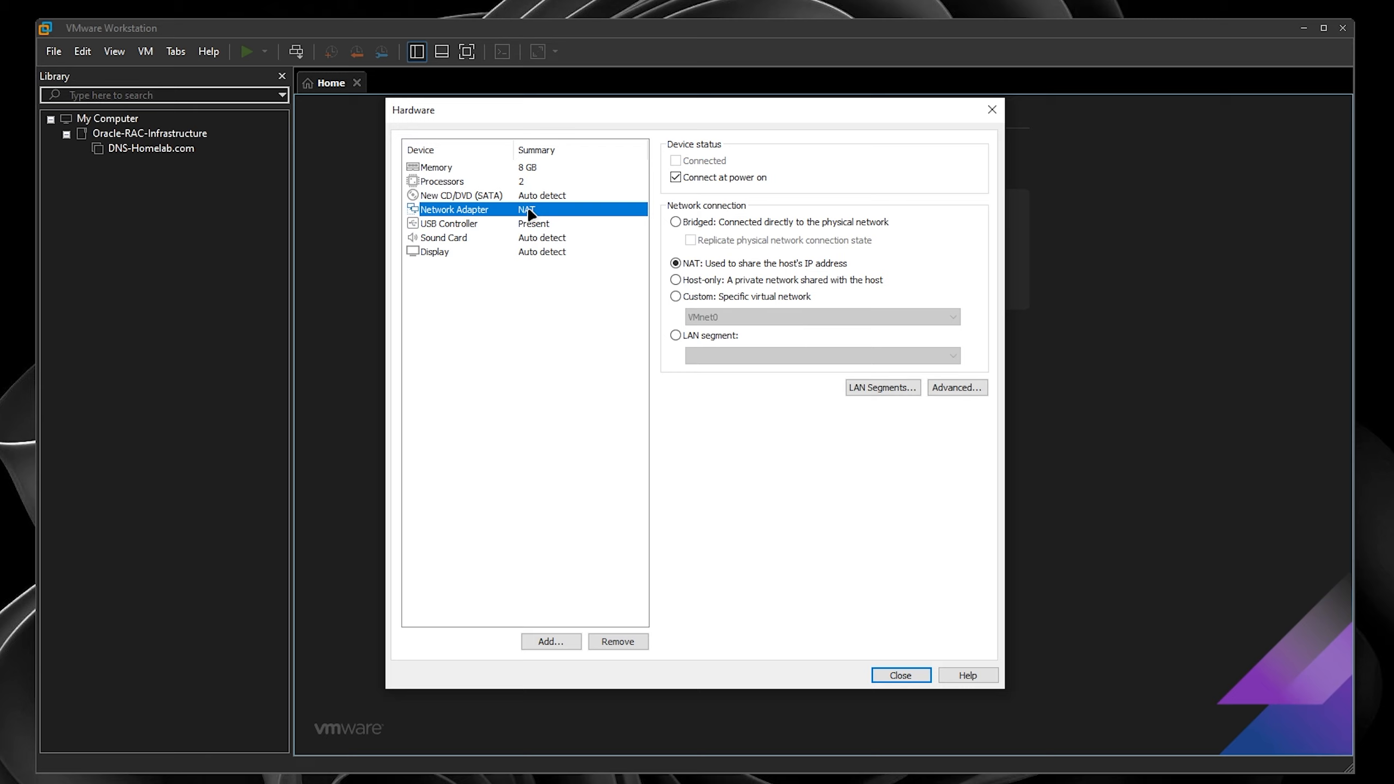
pyautogui.click(727, 222)
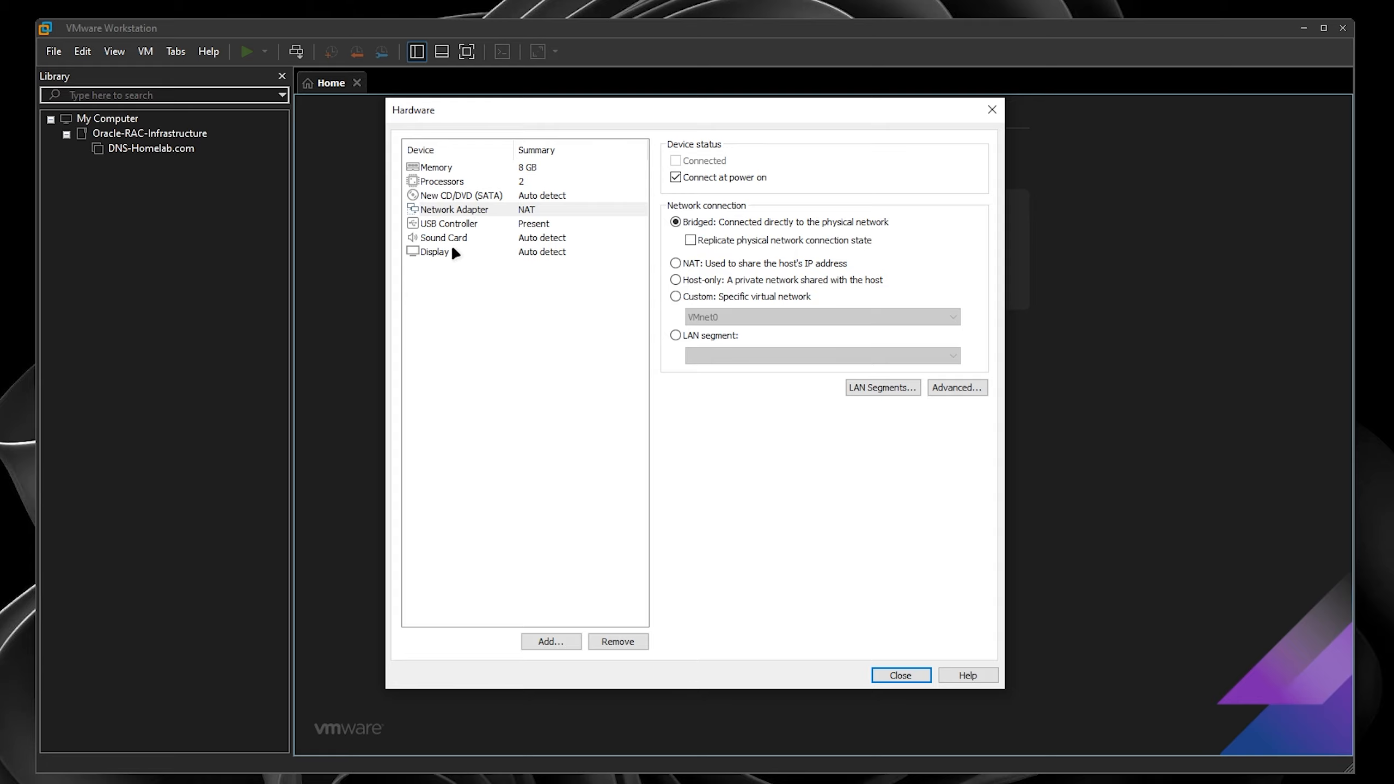
pyautogui.click(547, 638)
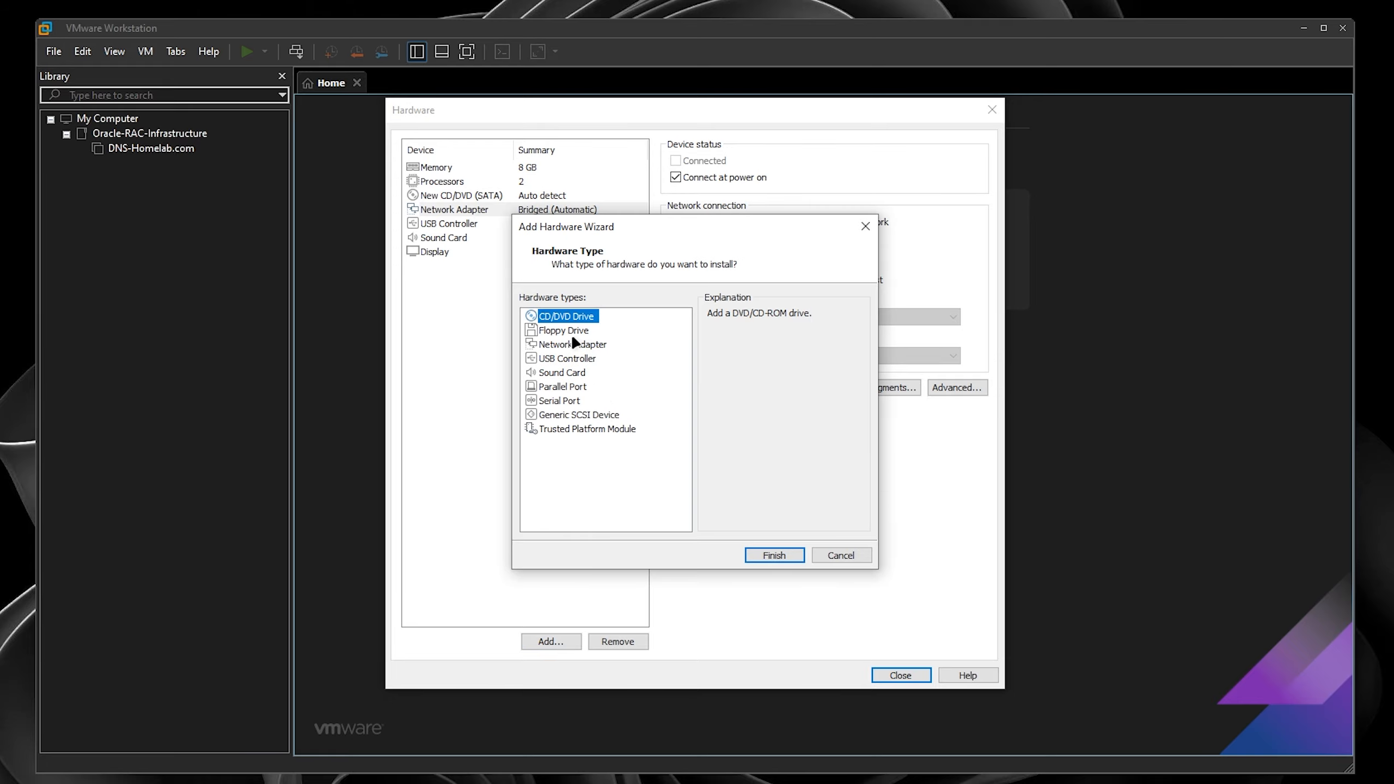
pyautogui.click(574, 345)
pyautogui.click(780, 557)
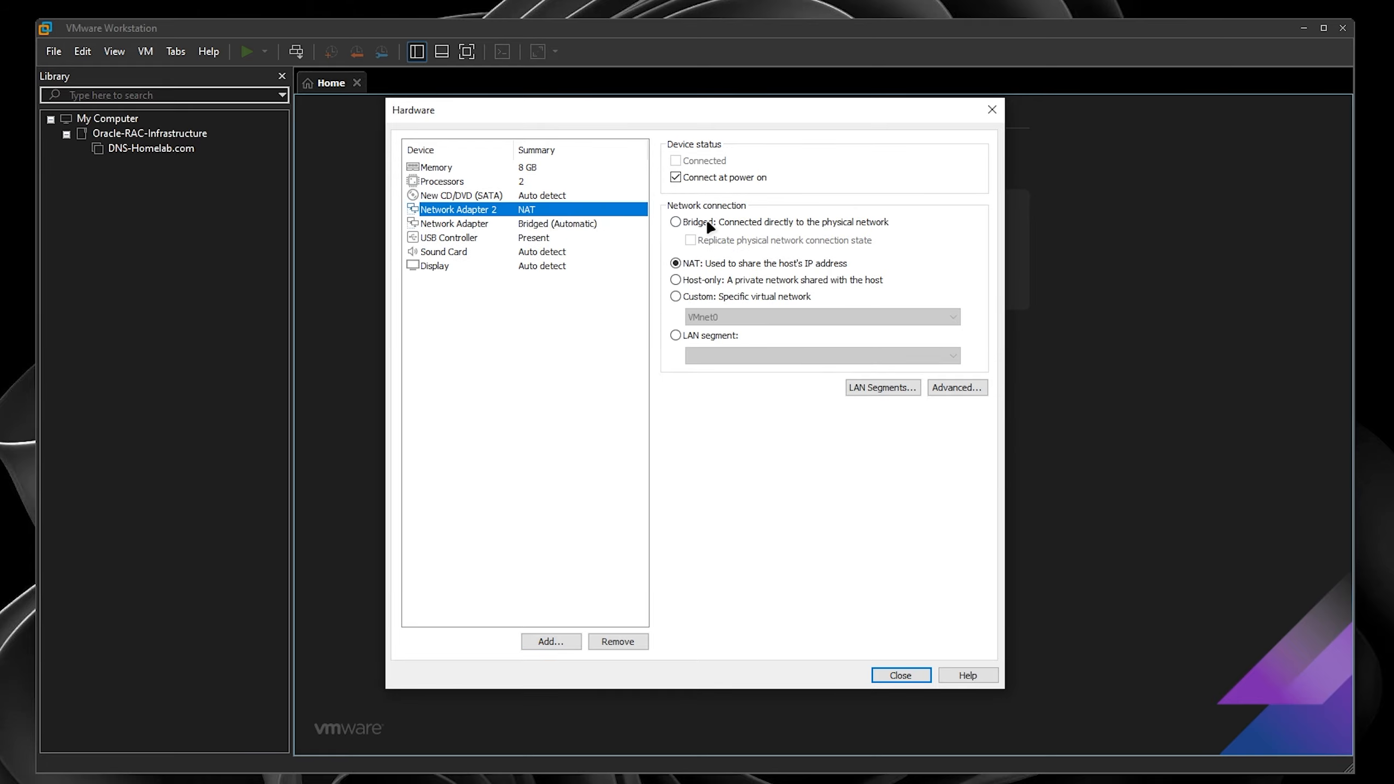
pyautogui.click(707, 221)
pyautogui.click(901, 675)
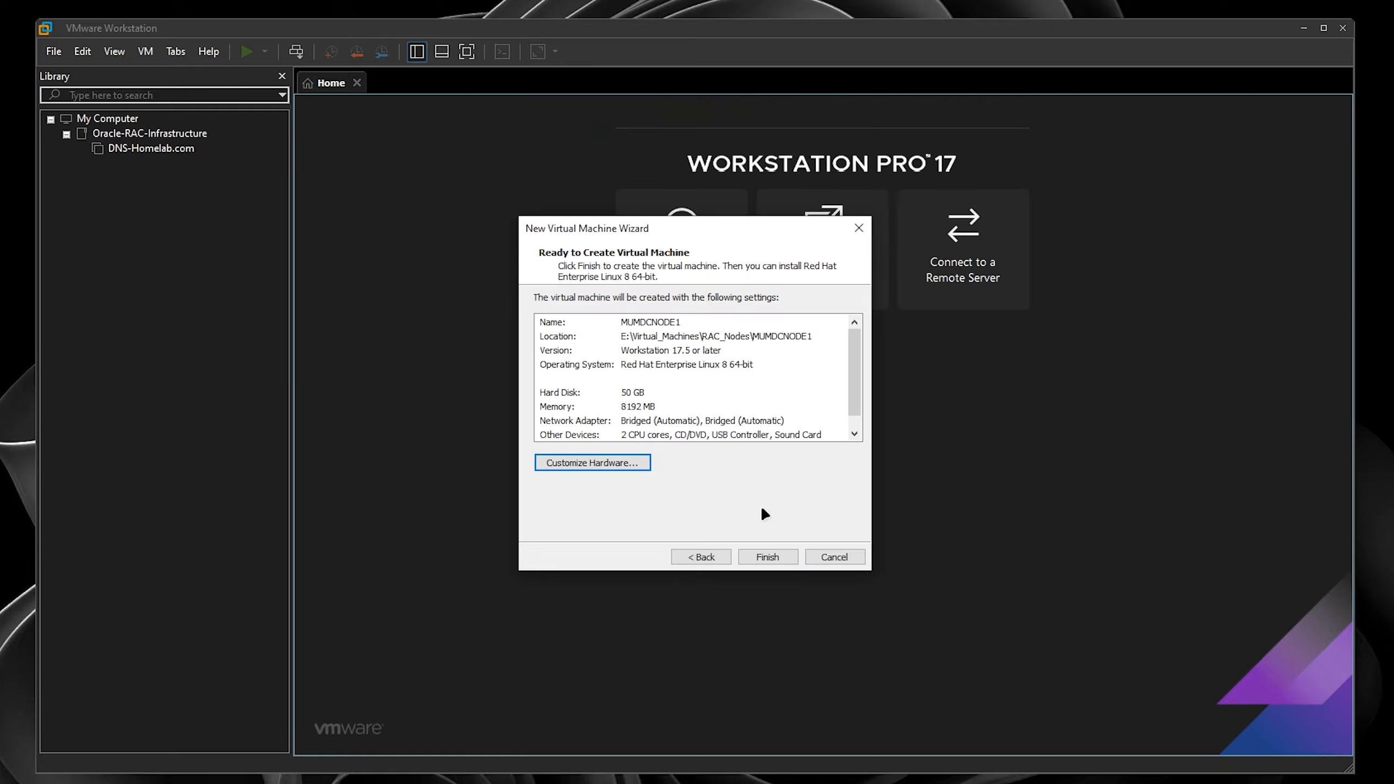
# - Create MUMDCNODE1 and switch its firmware type to UEFI in Advanced options
pyautogui.click(776, 557)
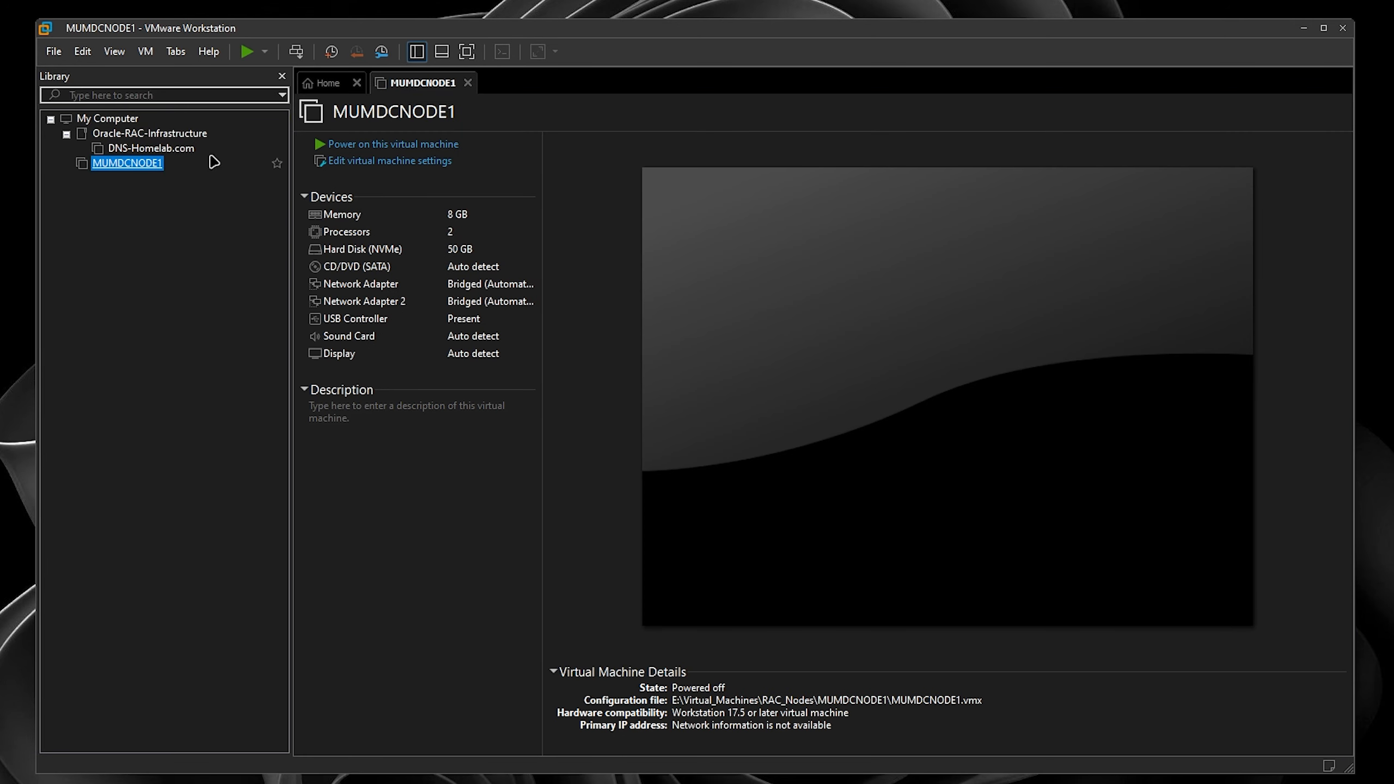
pyautogui.click(367, 160)
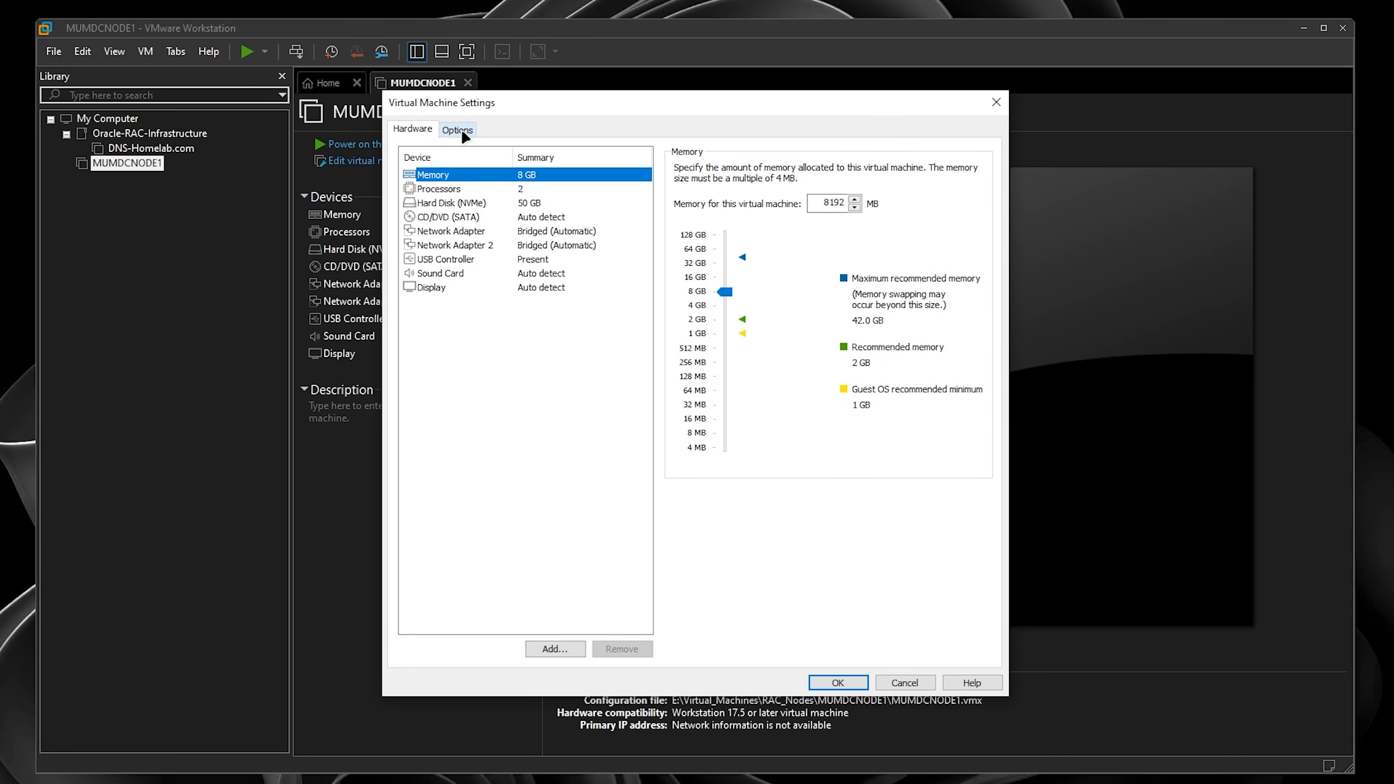
pyautogui.click(459, 128)
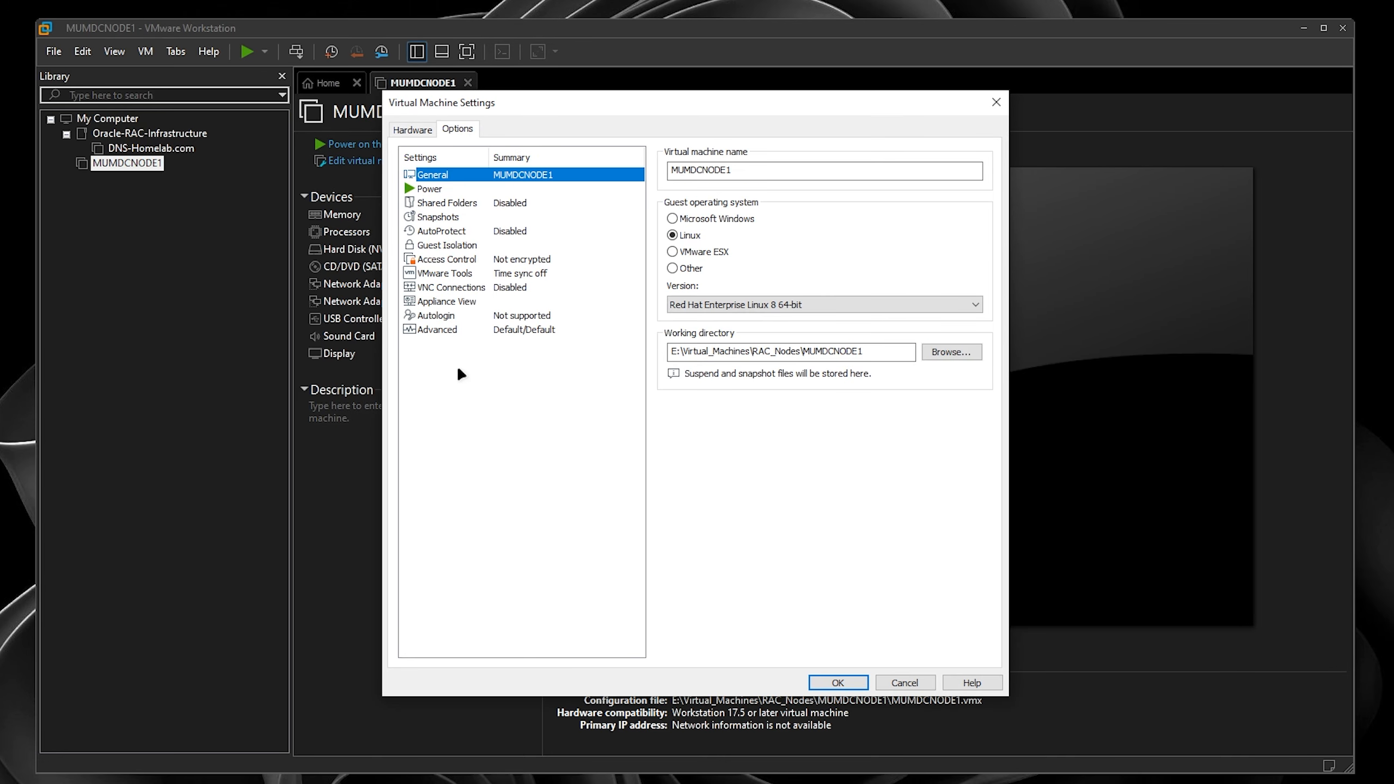
pyautogui.click(455, 331)
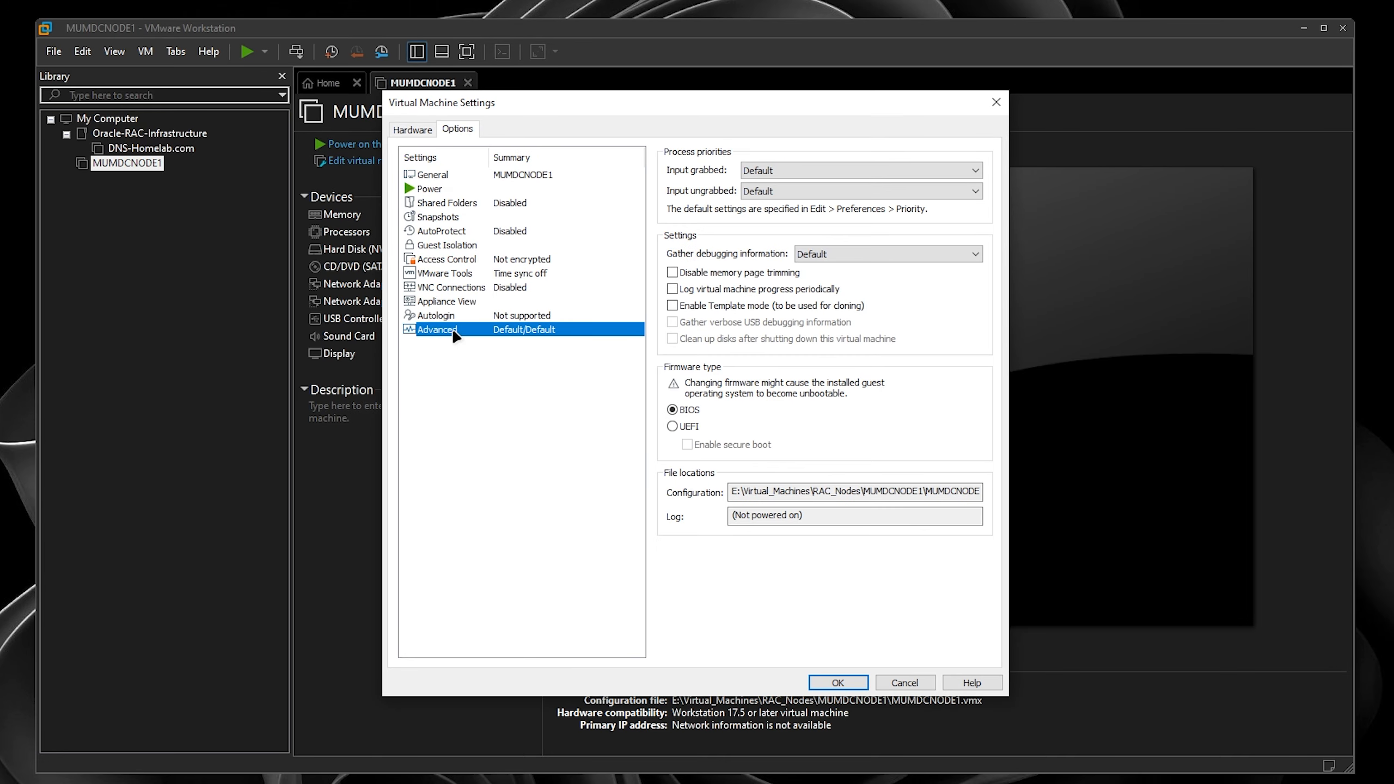
pyautogui.click(672, 427)
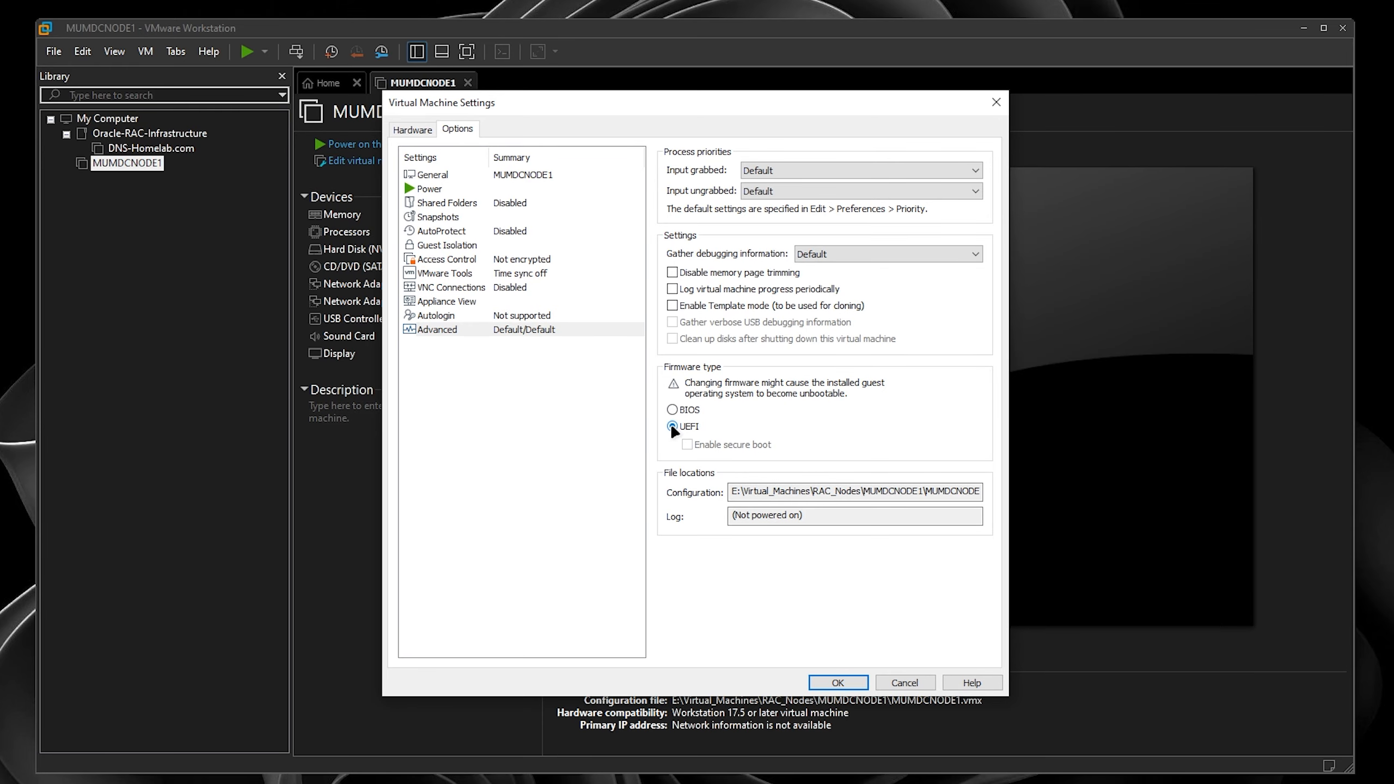
pyautogui.click(407, 130)
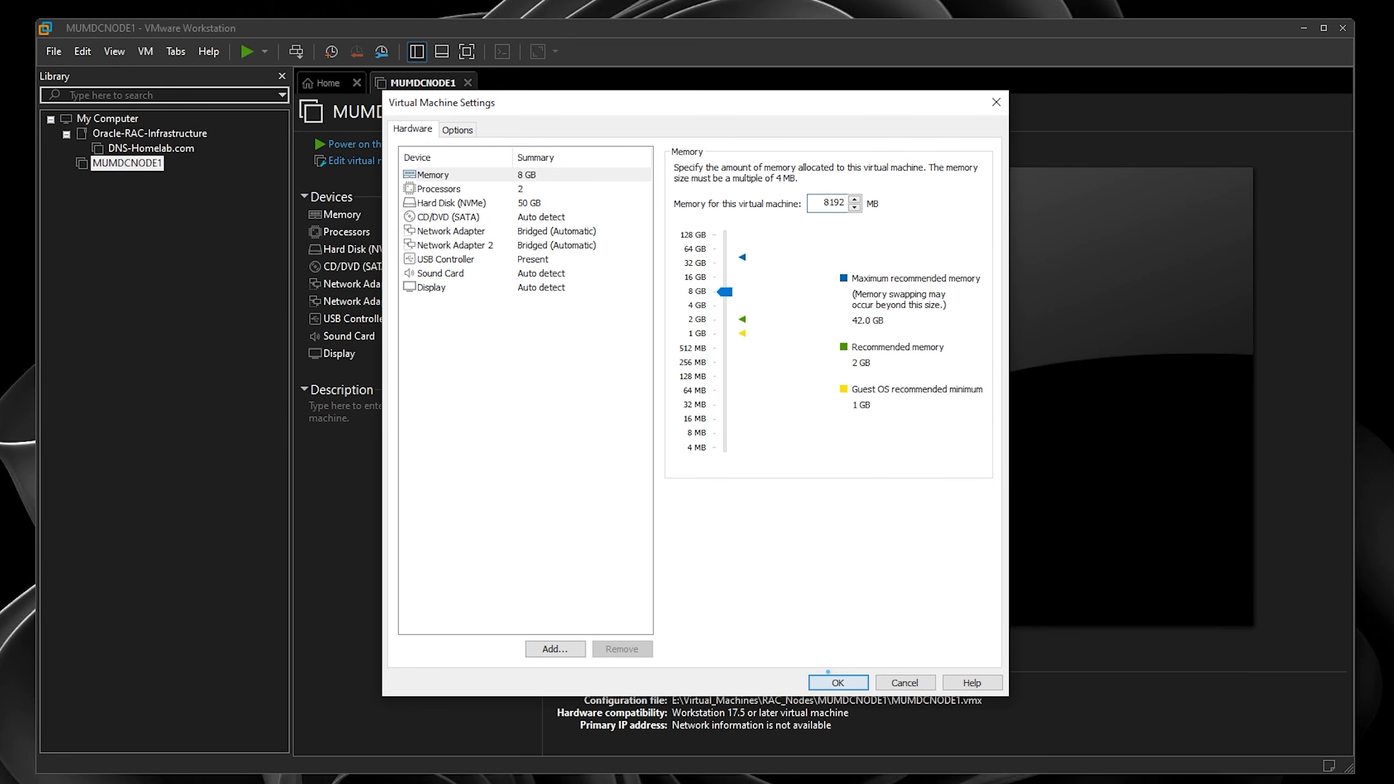
pyautogui.click(830, 681)
# - Load rhel-8.10-x86_64-dvd.iso into the VM's CD/DVD drive and save the settings
pyautogui.click(378, 161)
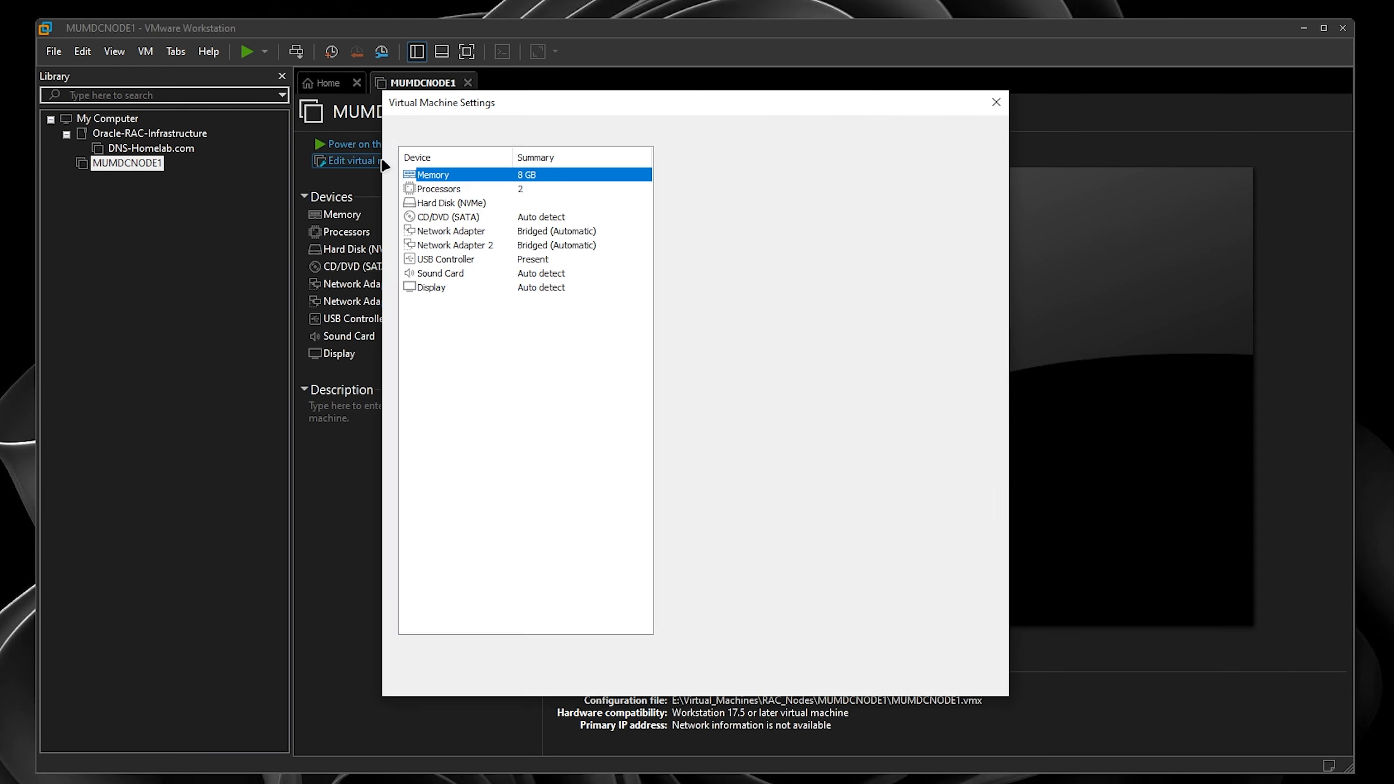
pyautogui.click(460, 215)
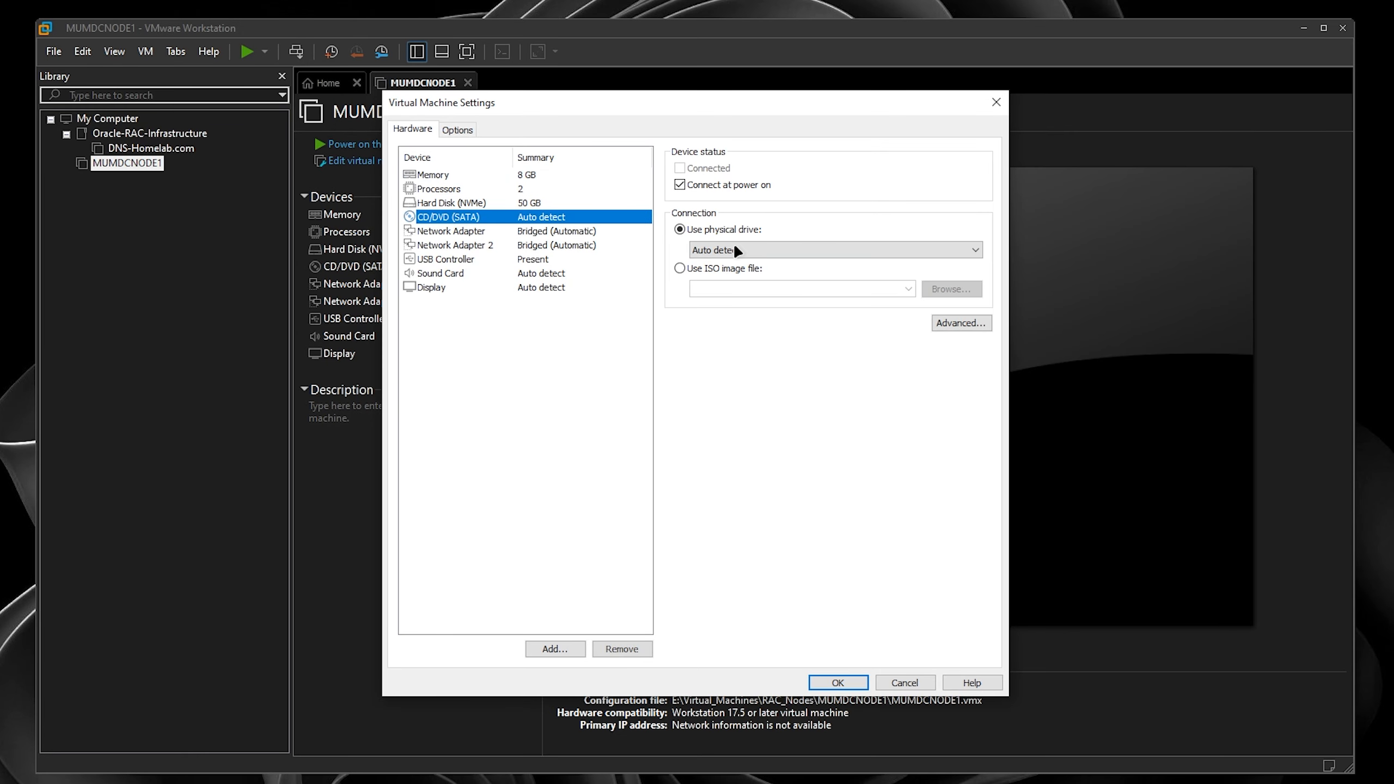
pyautogui.click(758, 267)
pyautogui.click(950, 296)
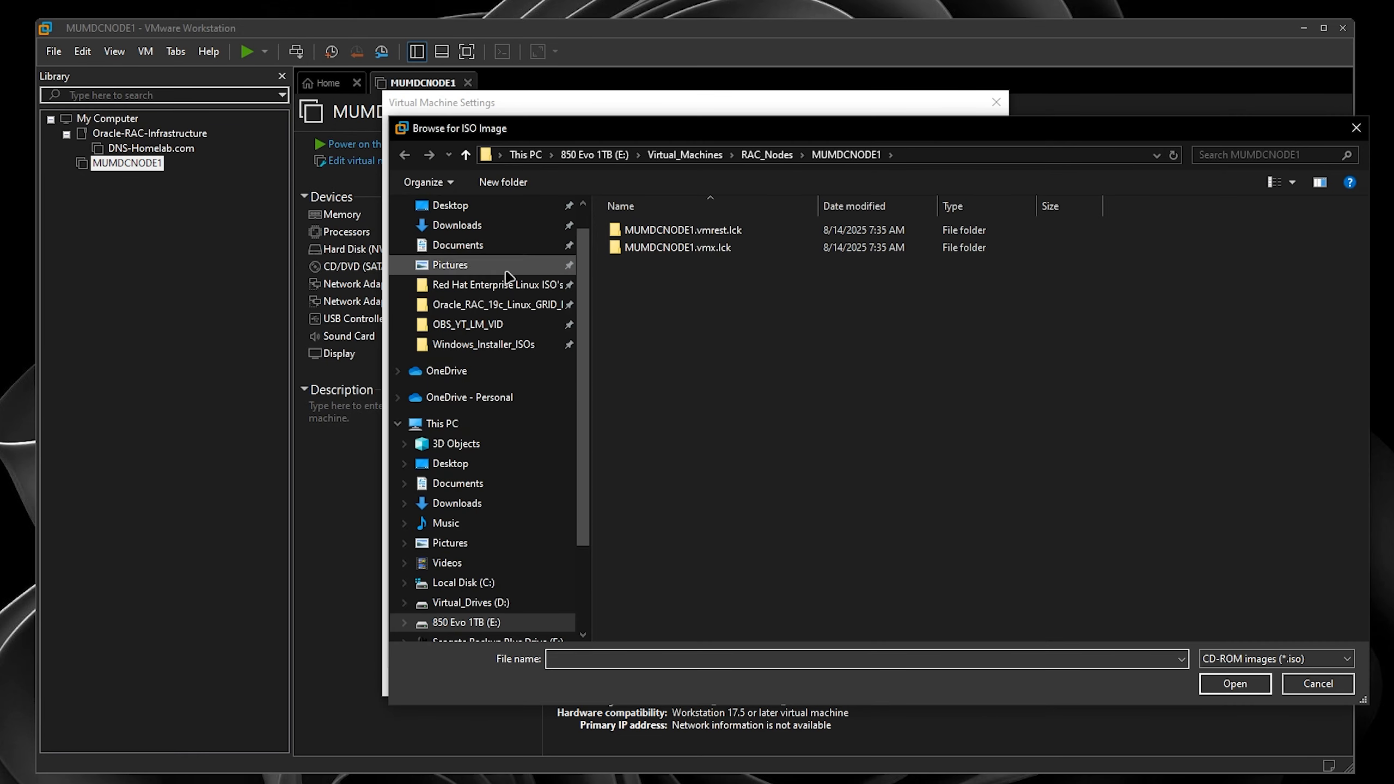
pyautogui.click(483, 284)
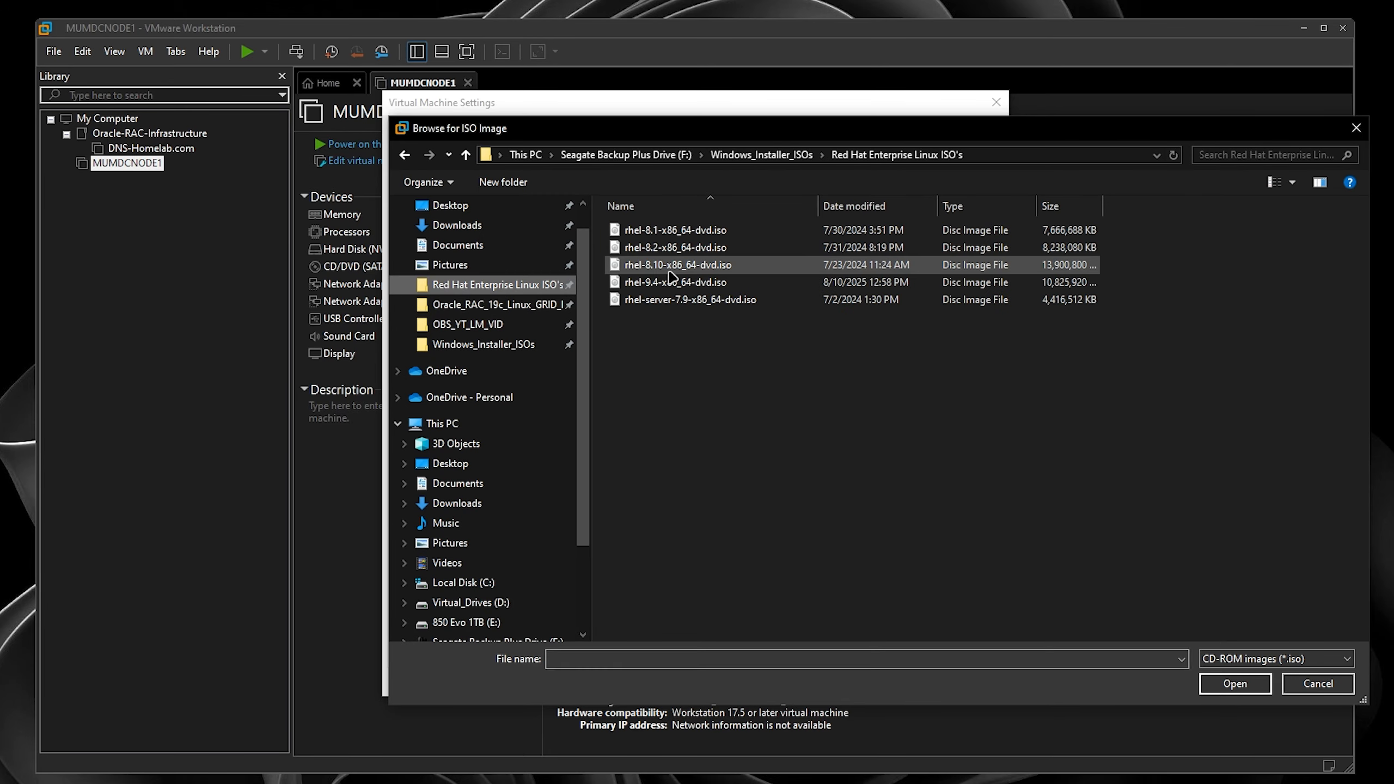
pyautogui.click(679, 266)
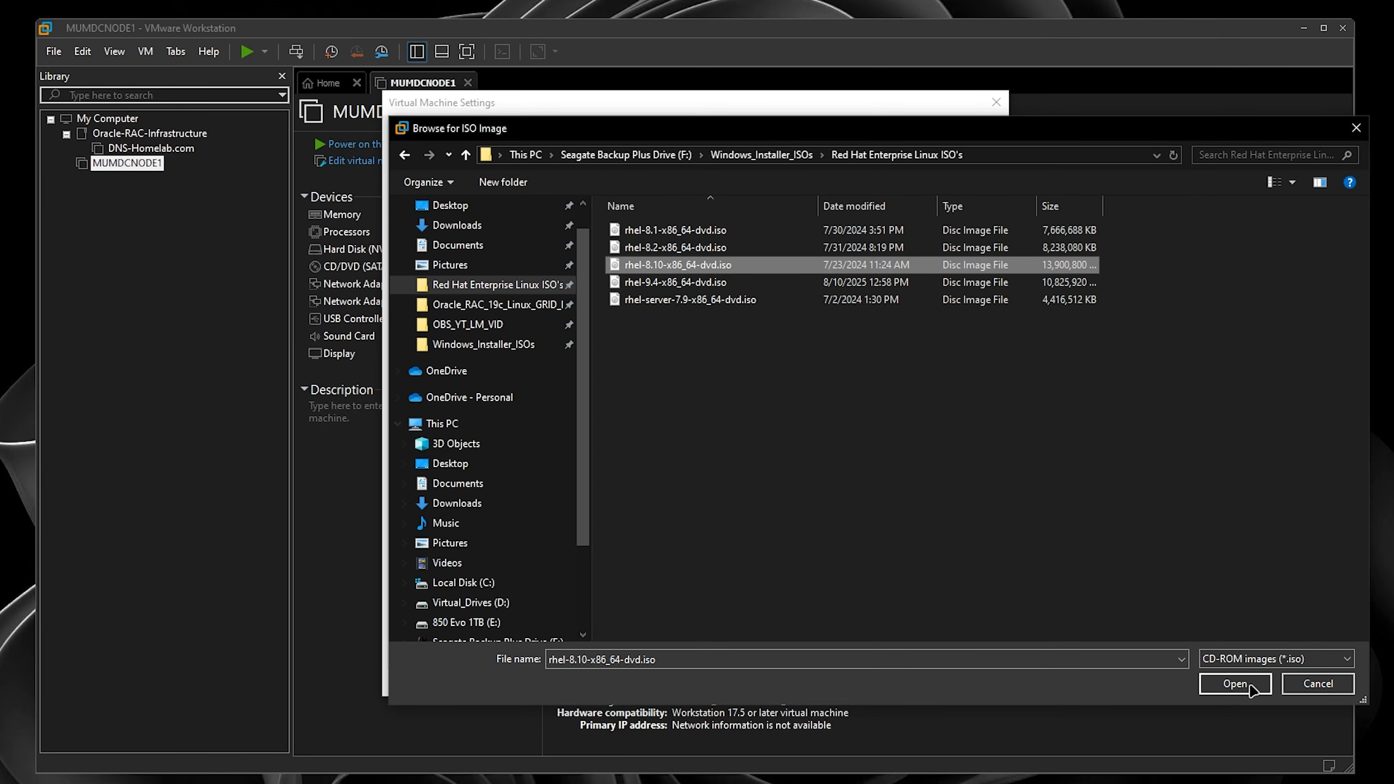
pyautogui.click(1251, 685)
pyautogui.click(838, 682)
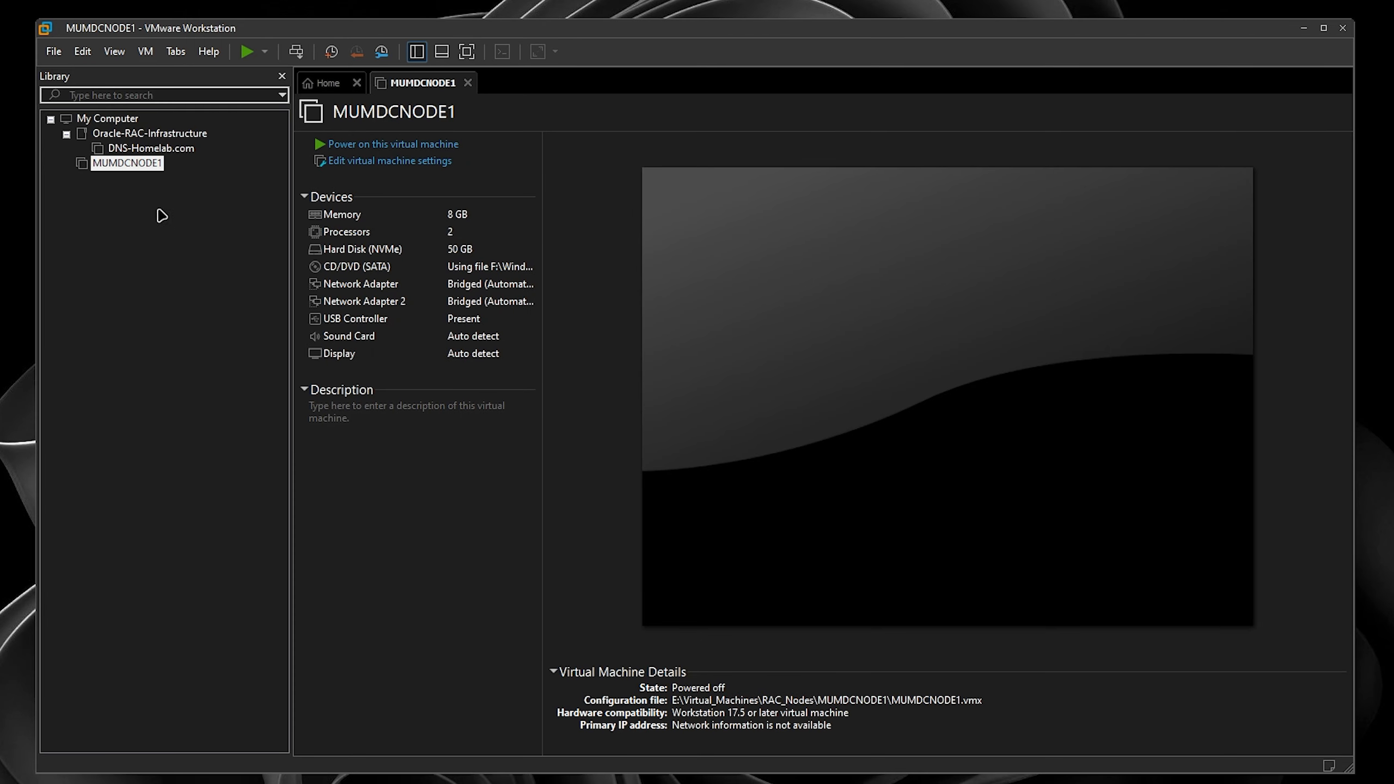
# - Power on MUMDCNODE1 and boot the 'Install Red Hat Enterprise Linux 8.10' menu entry
pyautogui.click(365, 147)
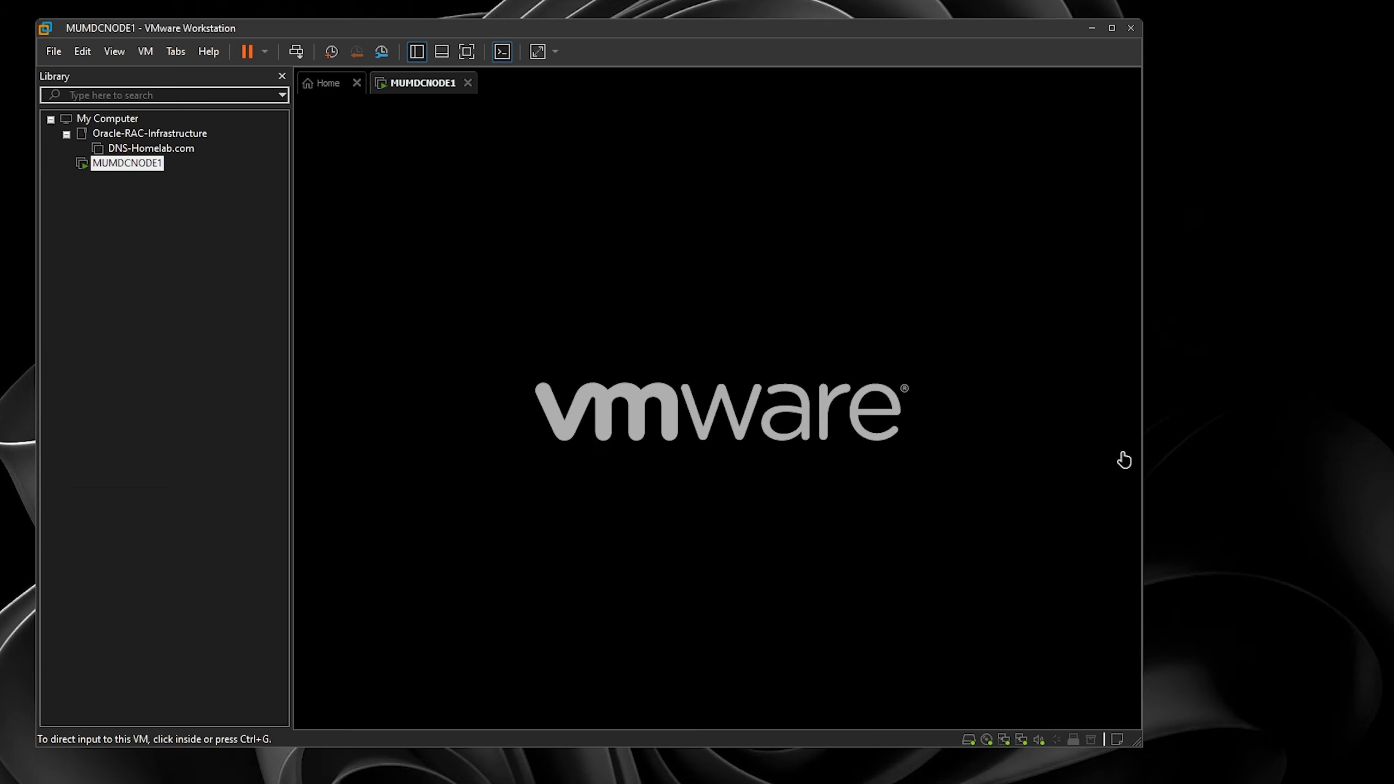
pyautogui.click(986, 446)
pyautogui.press('Up')
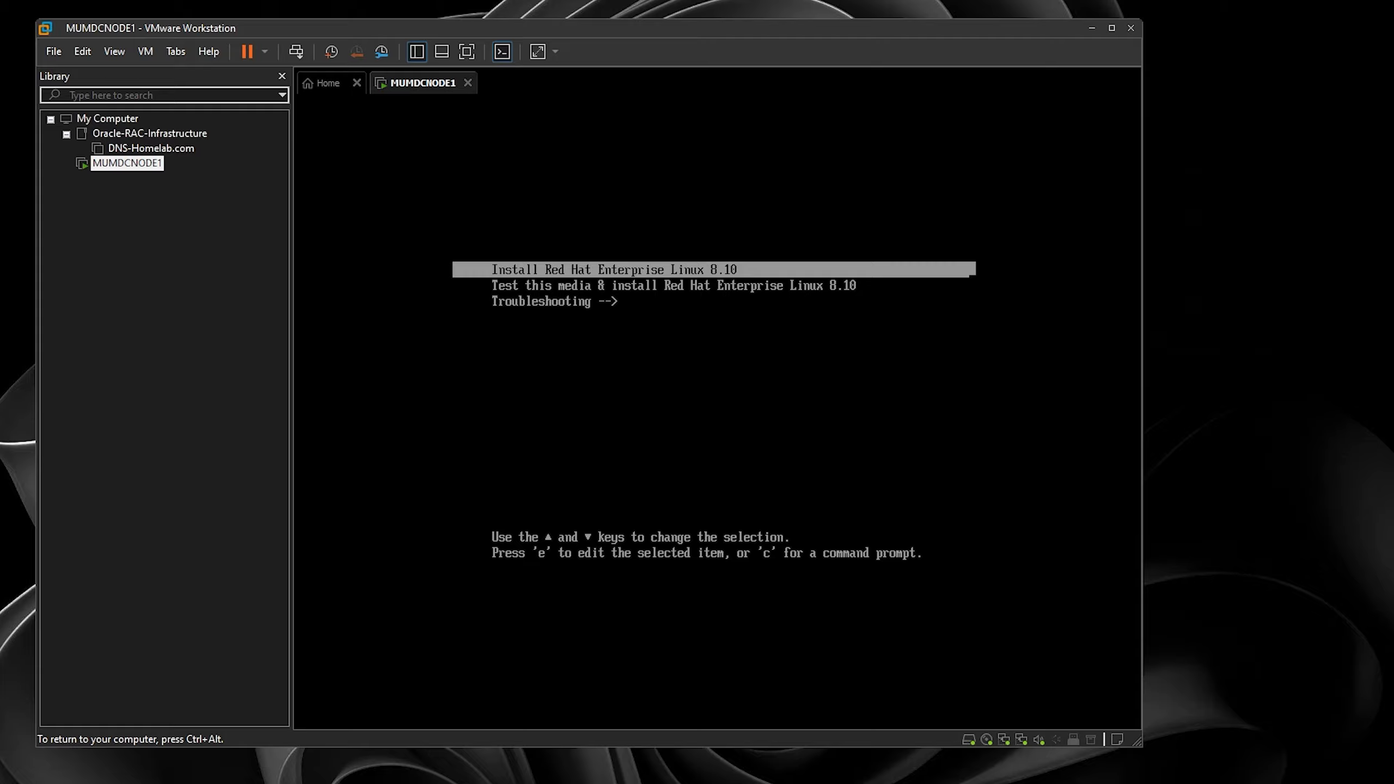
pyautogui.press('Return')
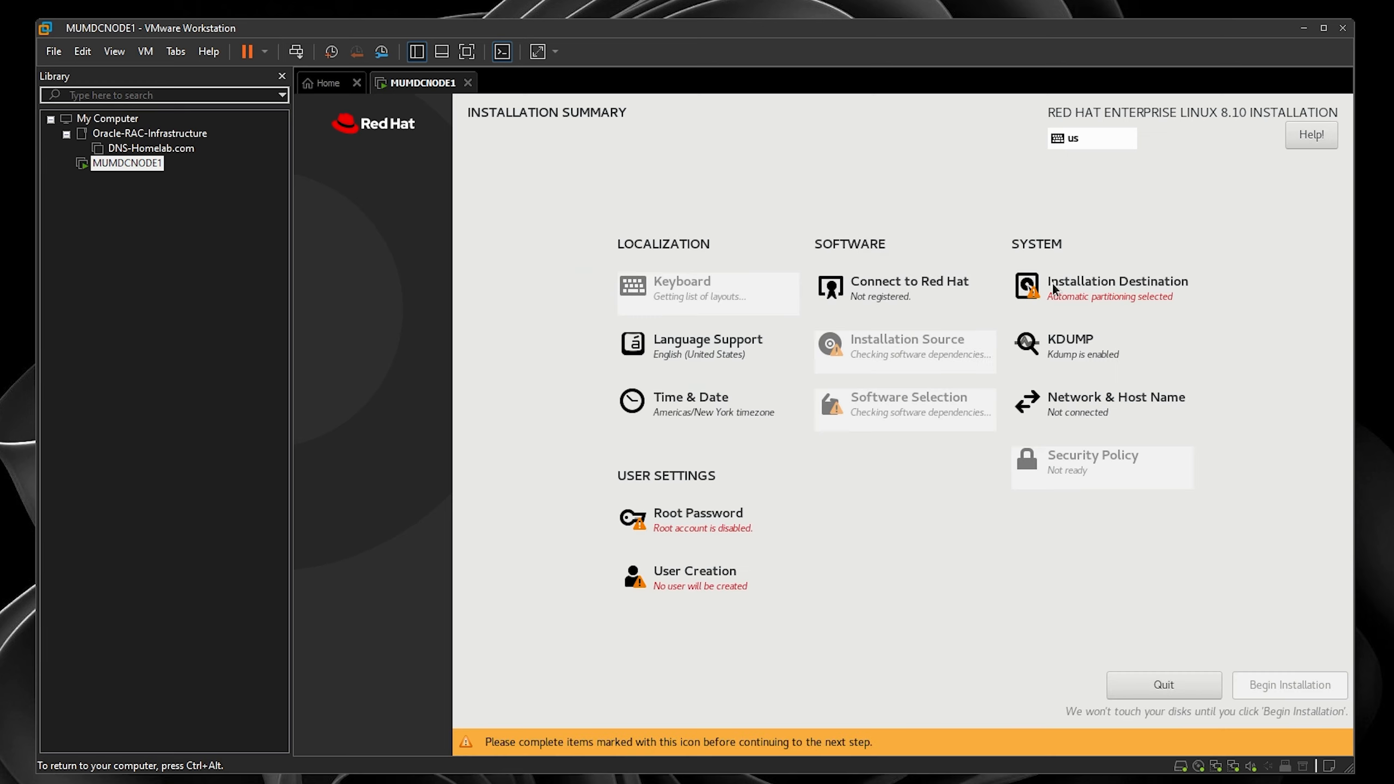
# - Choose custom storage configuration with the Standard Partition scheme
pyautogui.click(1077, 288)
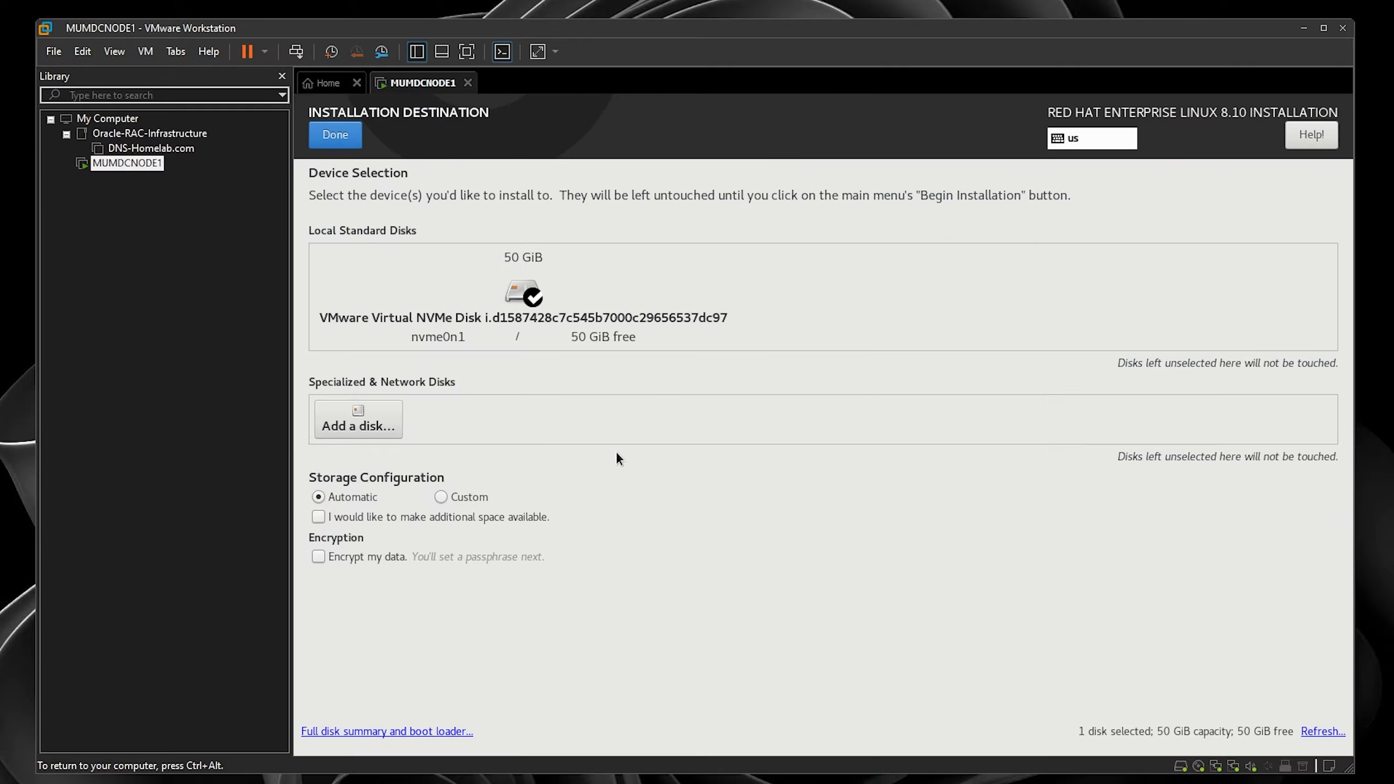
pyautogui.click(442, 498)
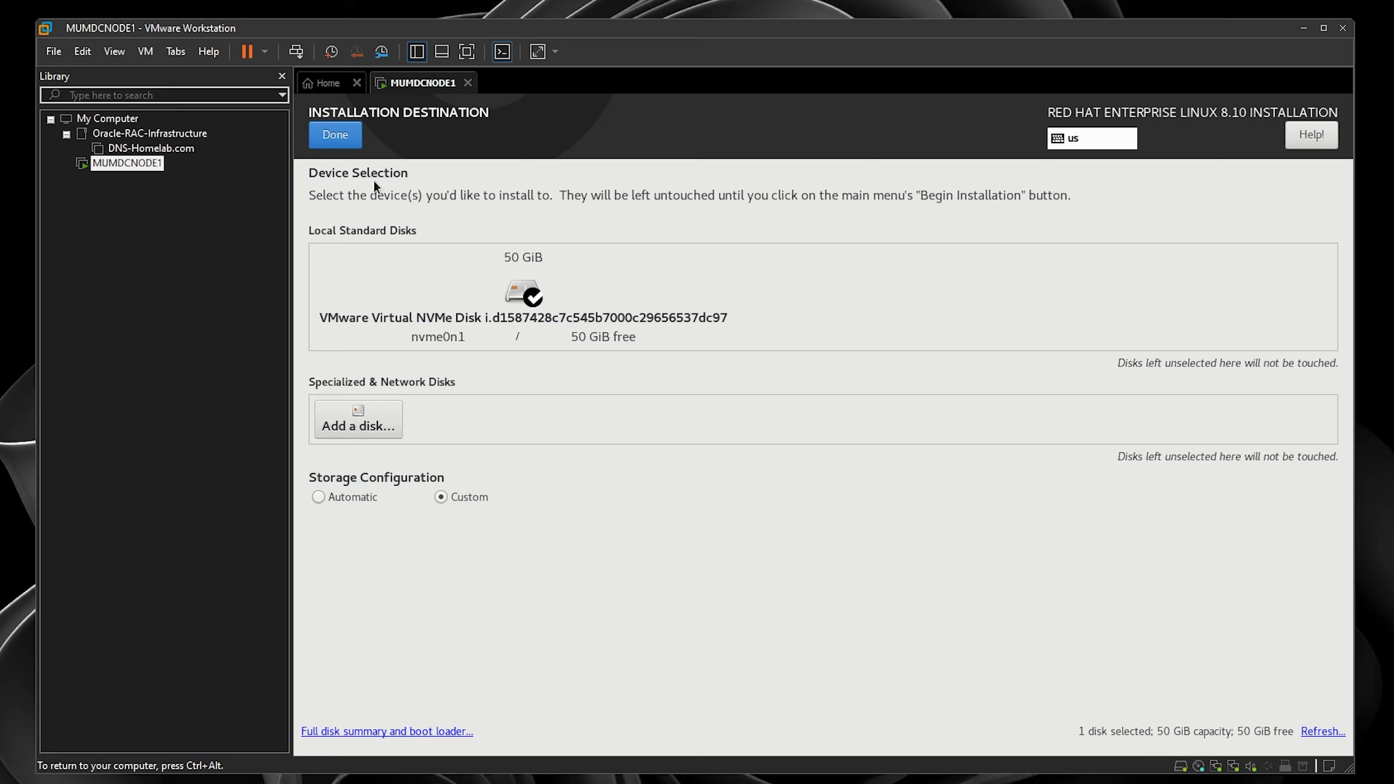
pyautogui.click(336, 135)
pyautogui.click(411, 297)
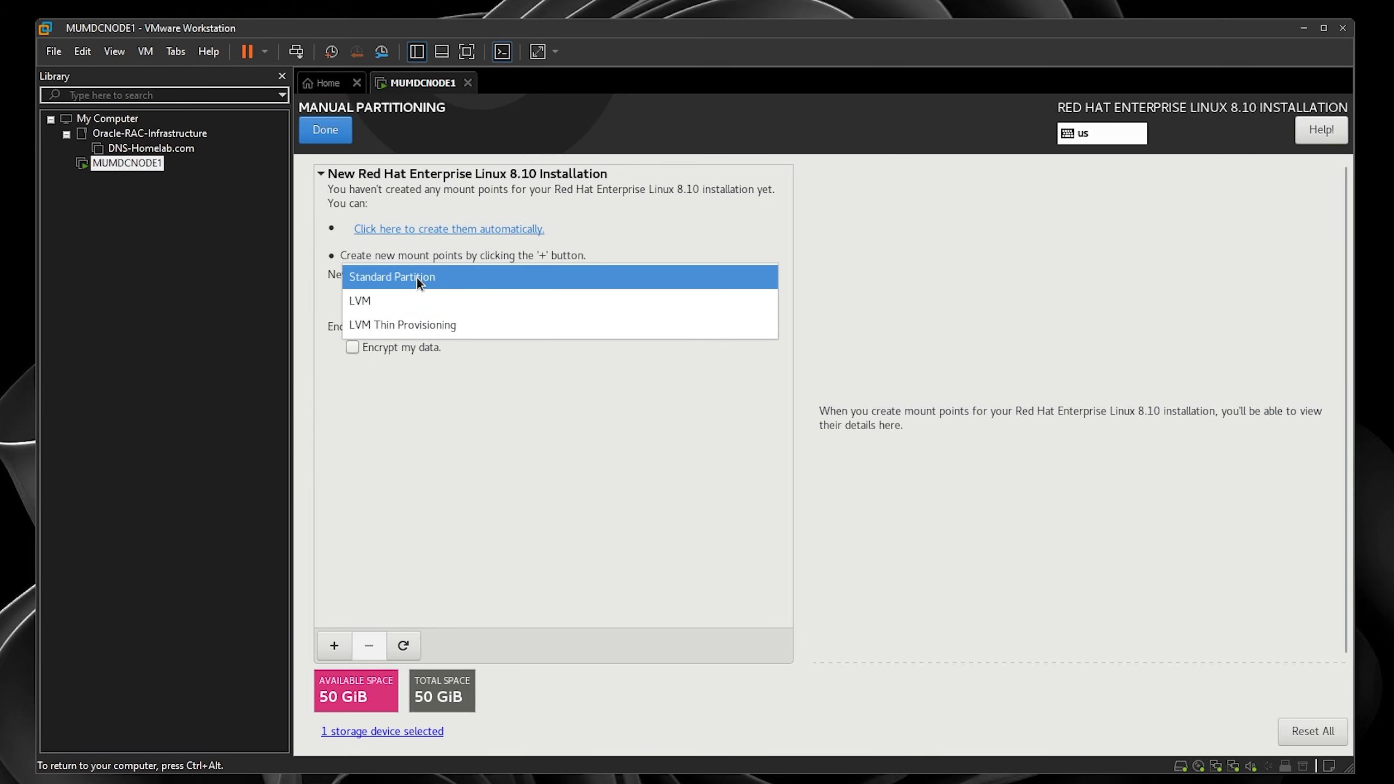
pyautogui.click(416, 278)
# - Add an 8192 MiB swap mount point
pyautogui.click(334, 646)
pyautogui.click(941, 420)
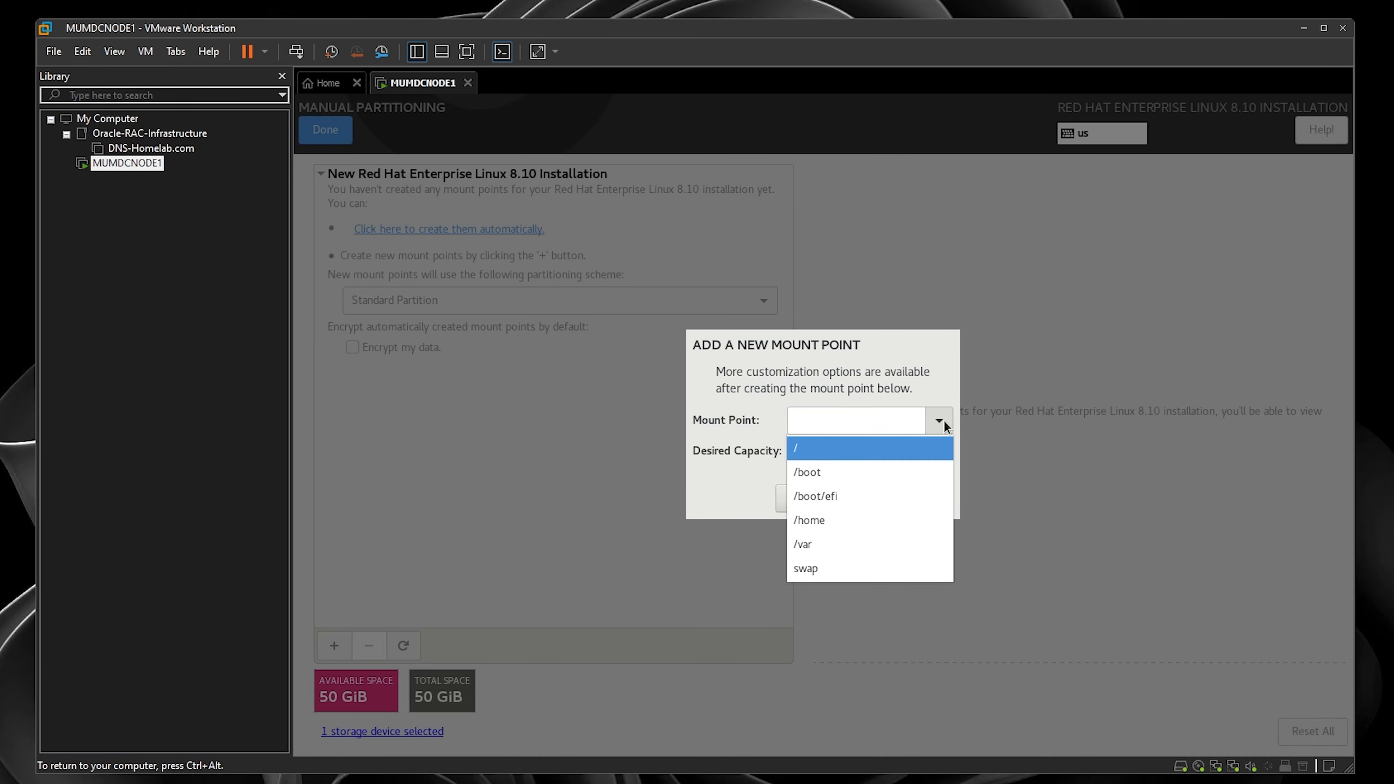
pyautogui.click(872, 569)
pyautogui.click(857, 448)
pyautogui.press('Up')
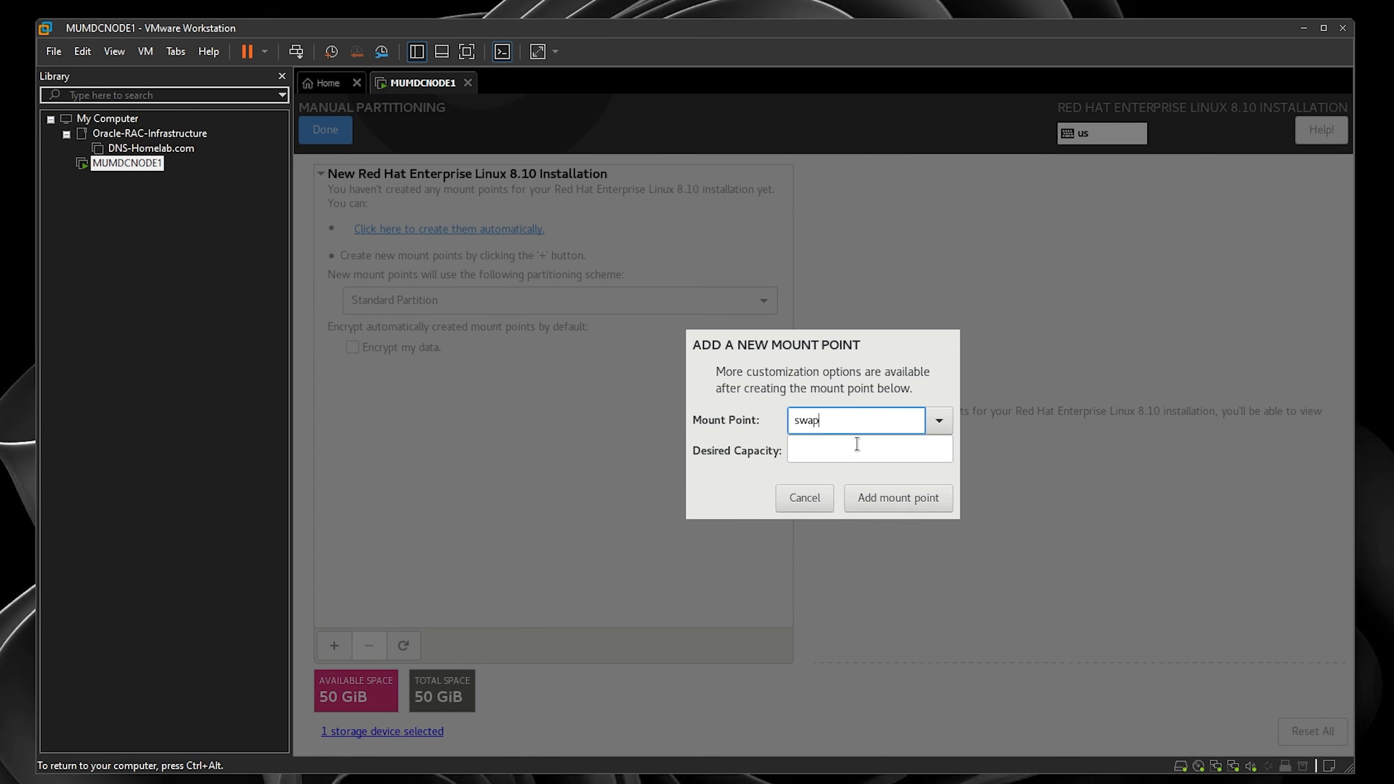
pyautogui.click(857, 444)
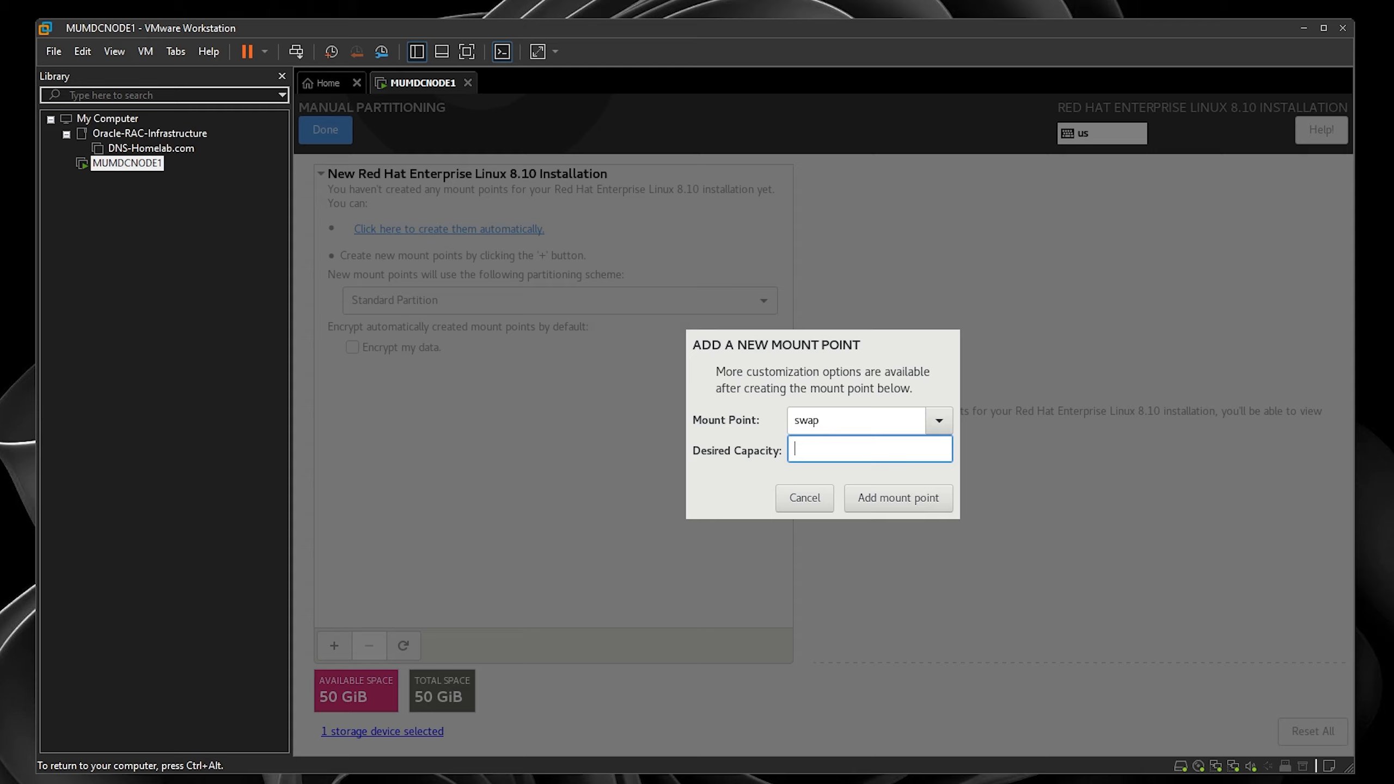
pyautogui.write('8192')
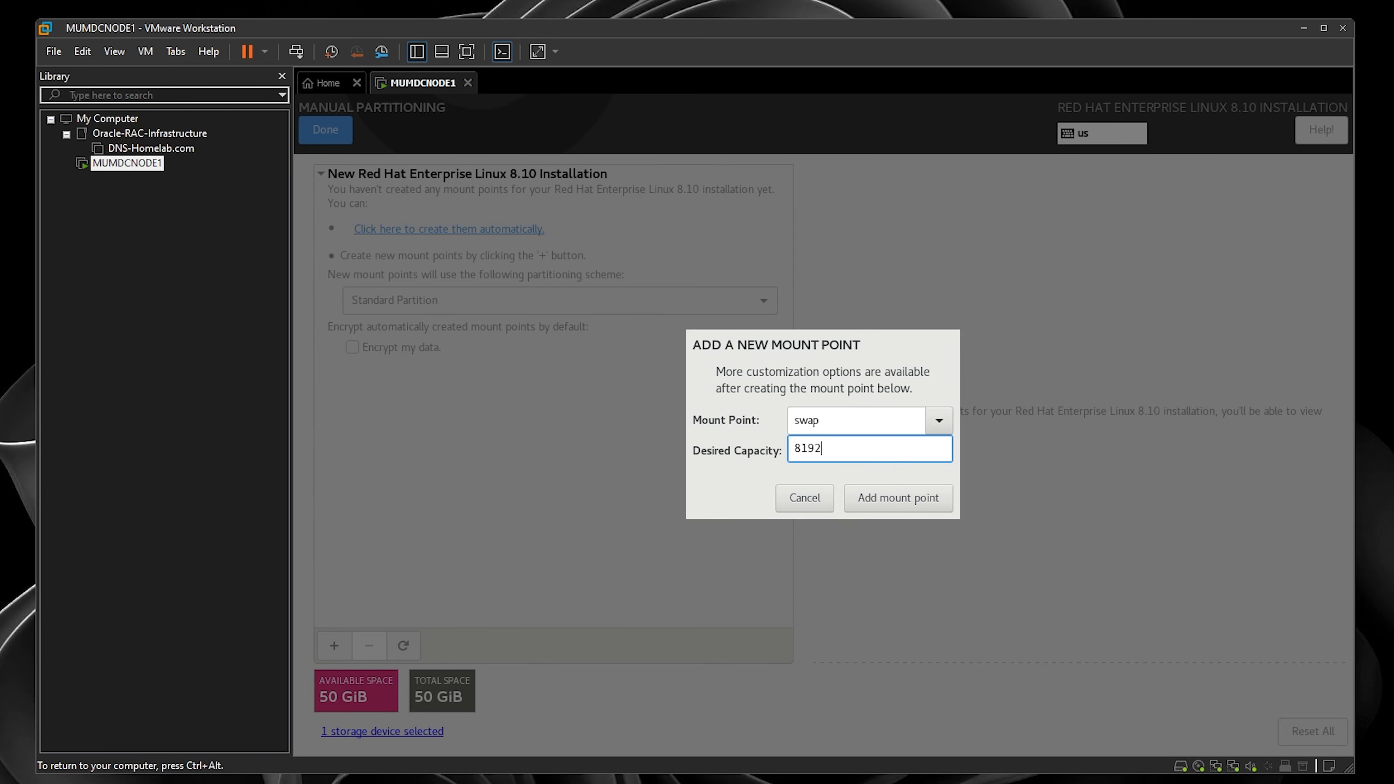
pyautogui.click(885, 503)
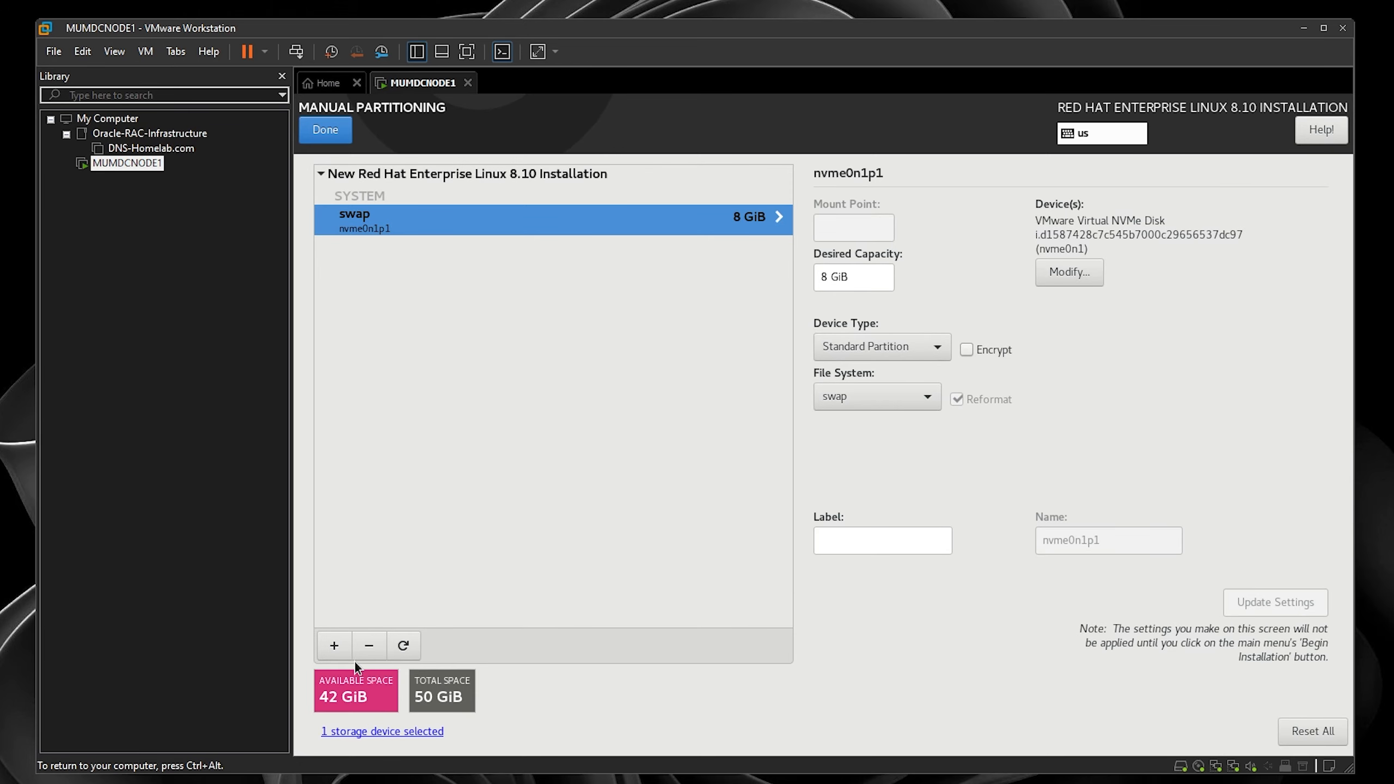
# - Add a 128 MiB /boot/efi mount point
pyautogui.click(335, 647)
pyautogui.click(938, 418)
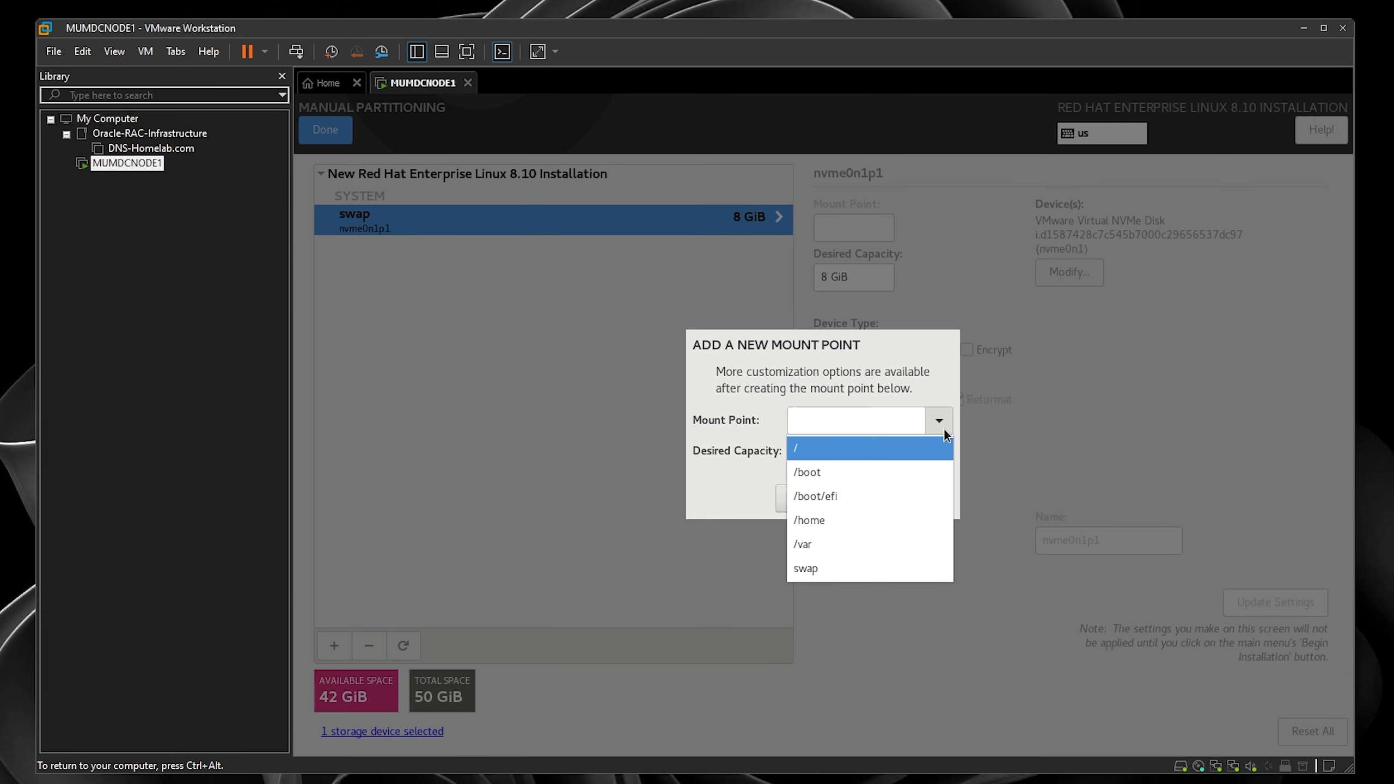
pyautogui.click(842, 500)
pyautogui.click(864, 450)
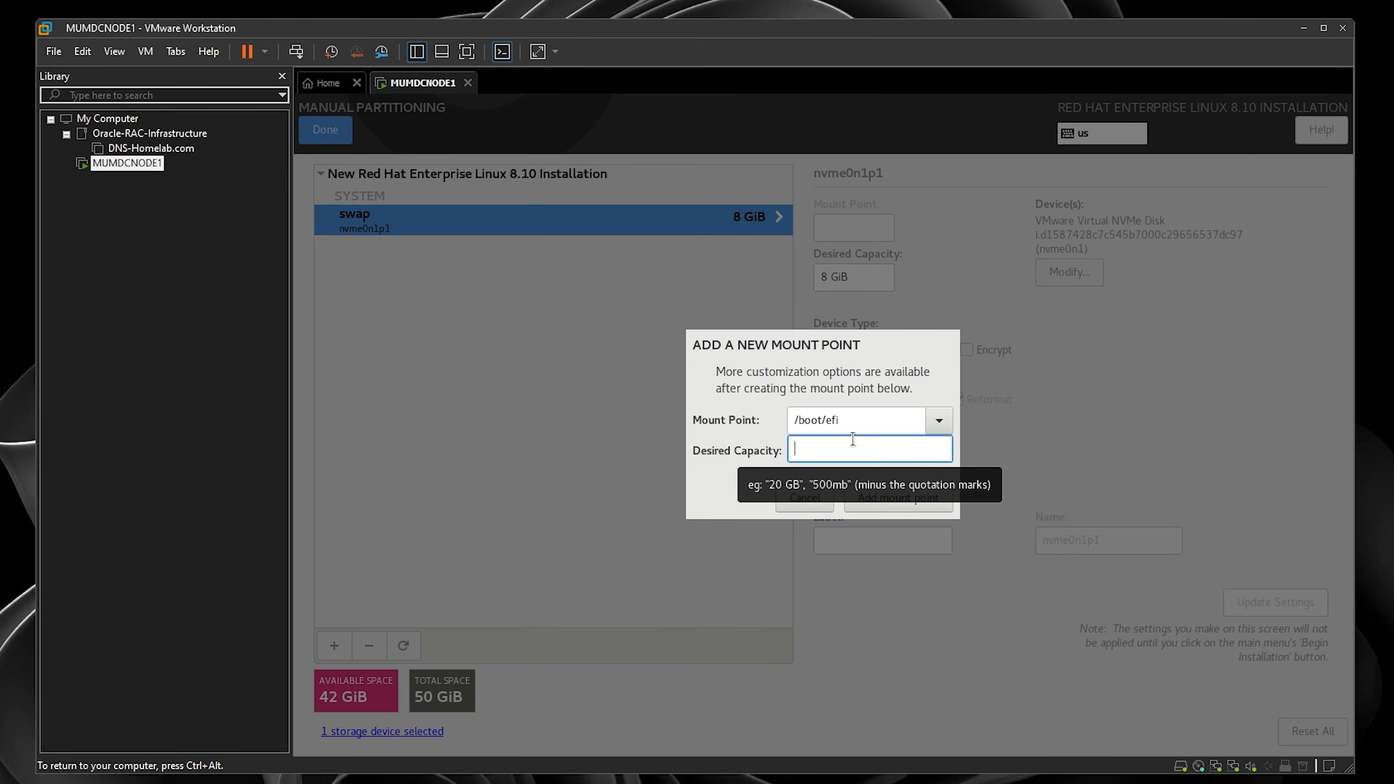
pyautogui.write('128')
pyautogui.click(921, 506)
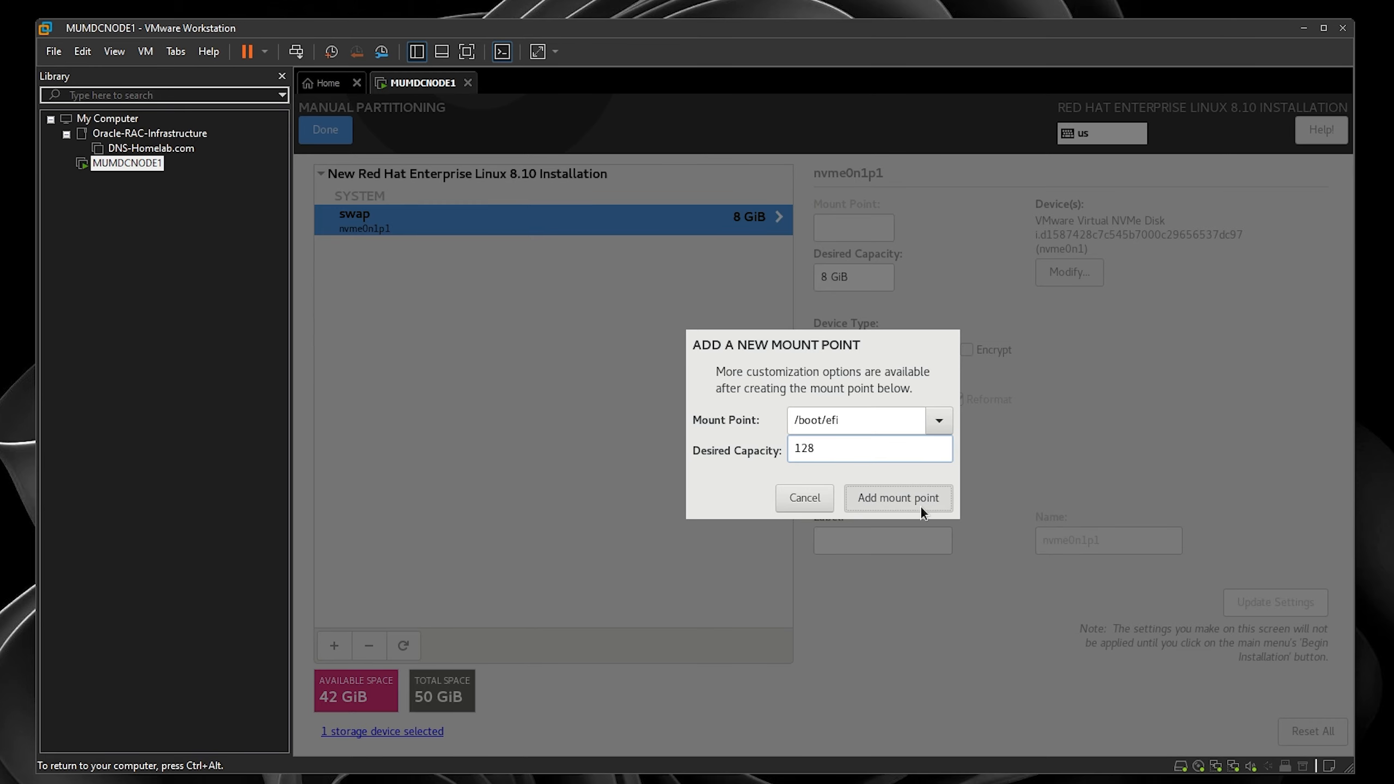
# - Add the / root partition using the remaining space, formatted as ext4
pyautogui.click(335, 657)
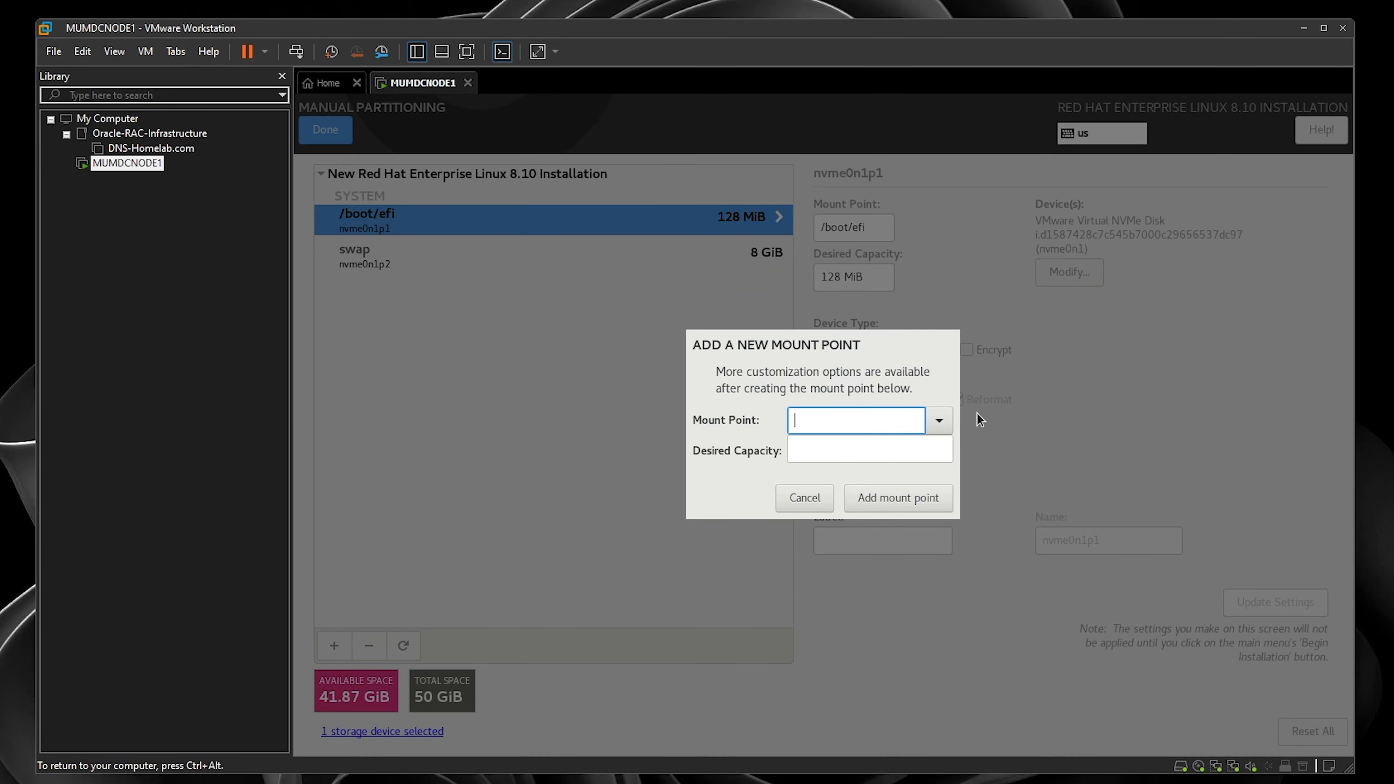
pyautogui.click(935, 417)
pyautogui.click(899, 448)
pyautogui.click(923, 499)
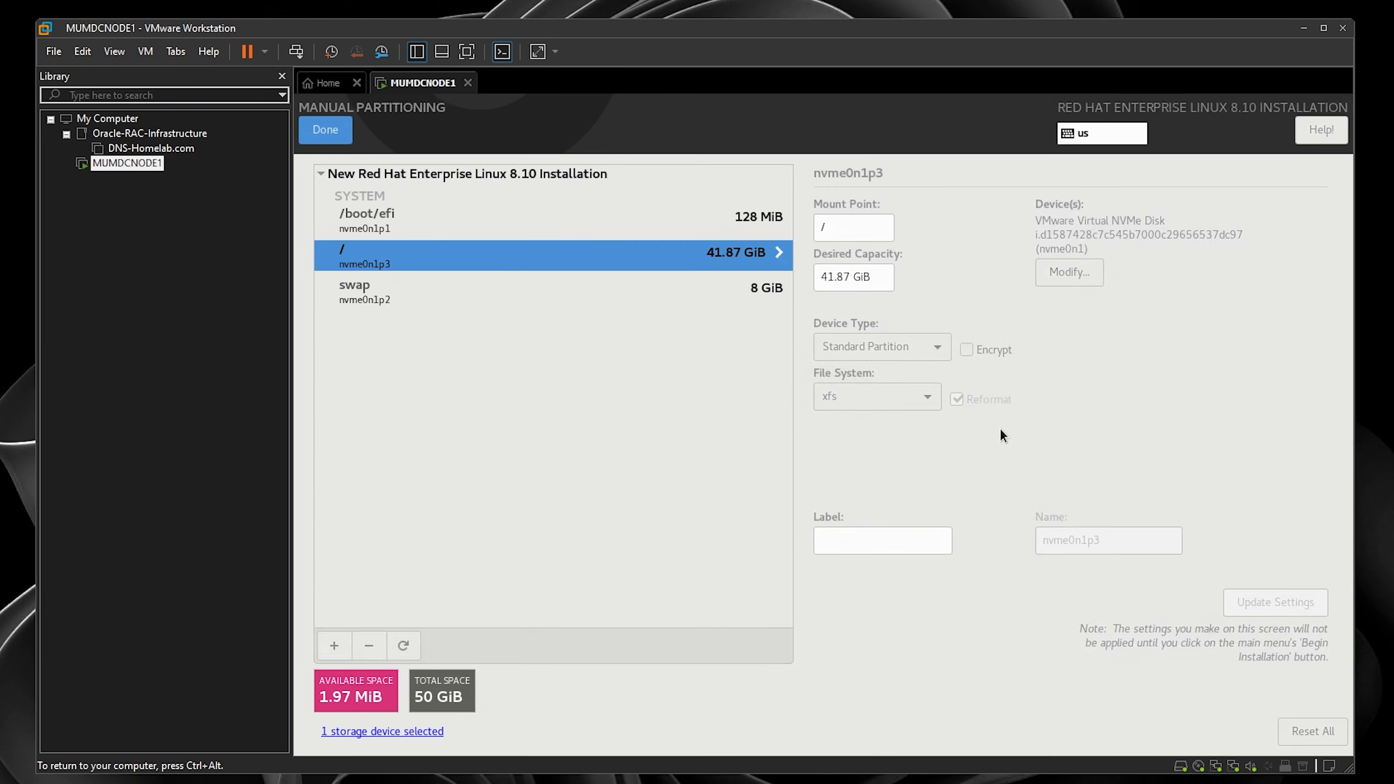
pyautogui.click(913, 399)
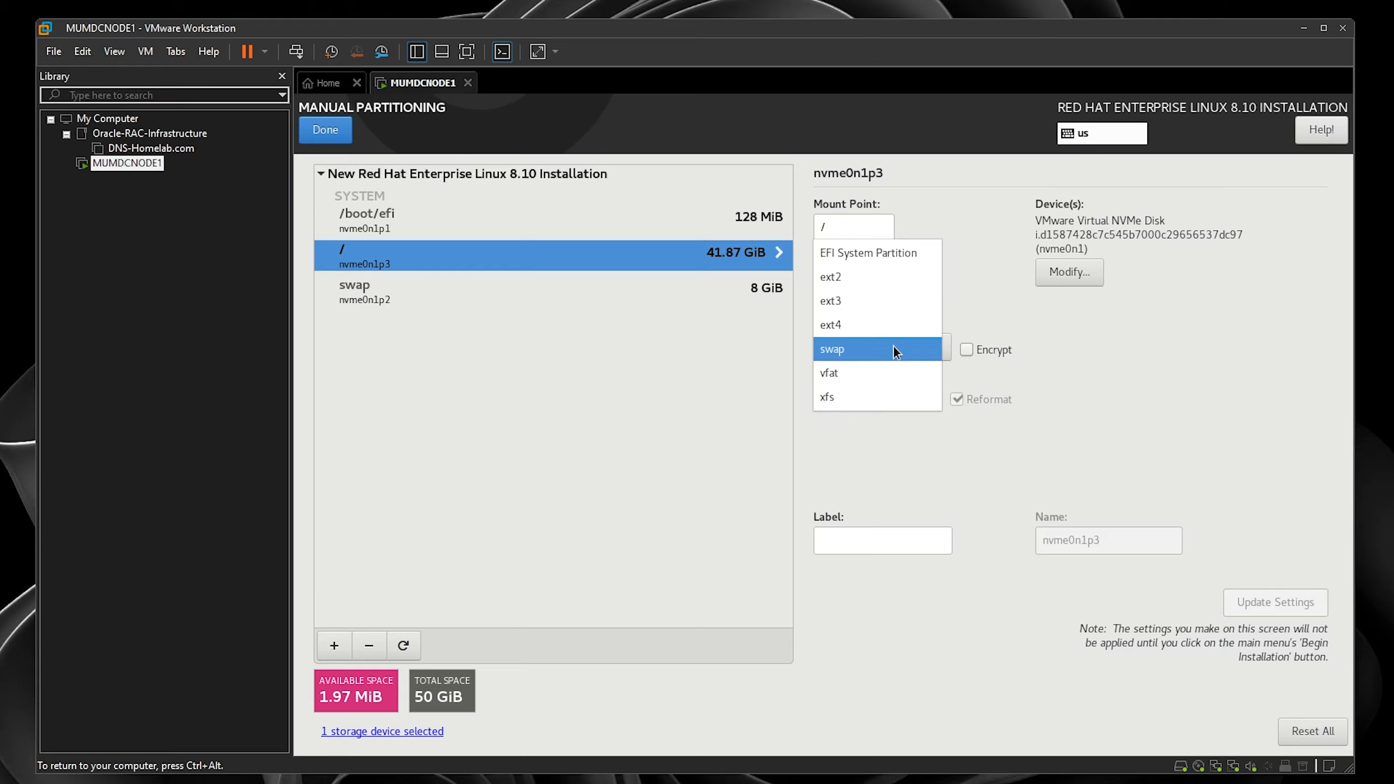
pyautogui.click(895, 326)
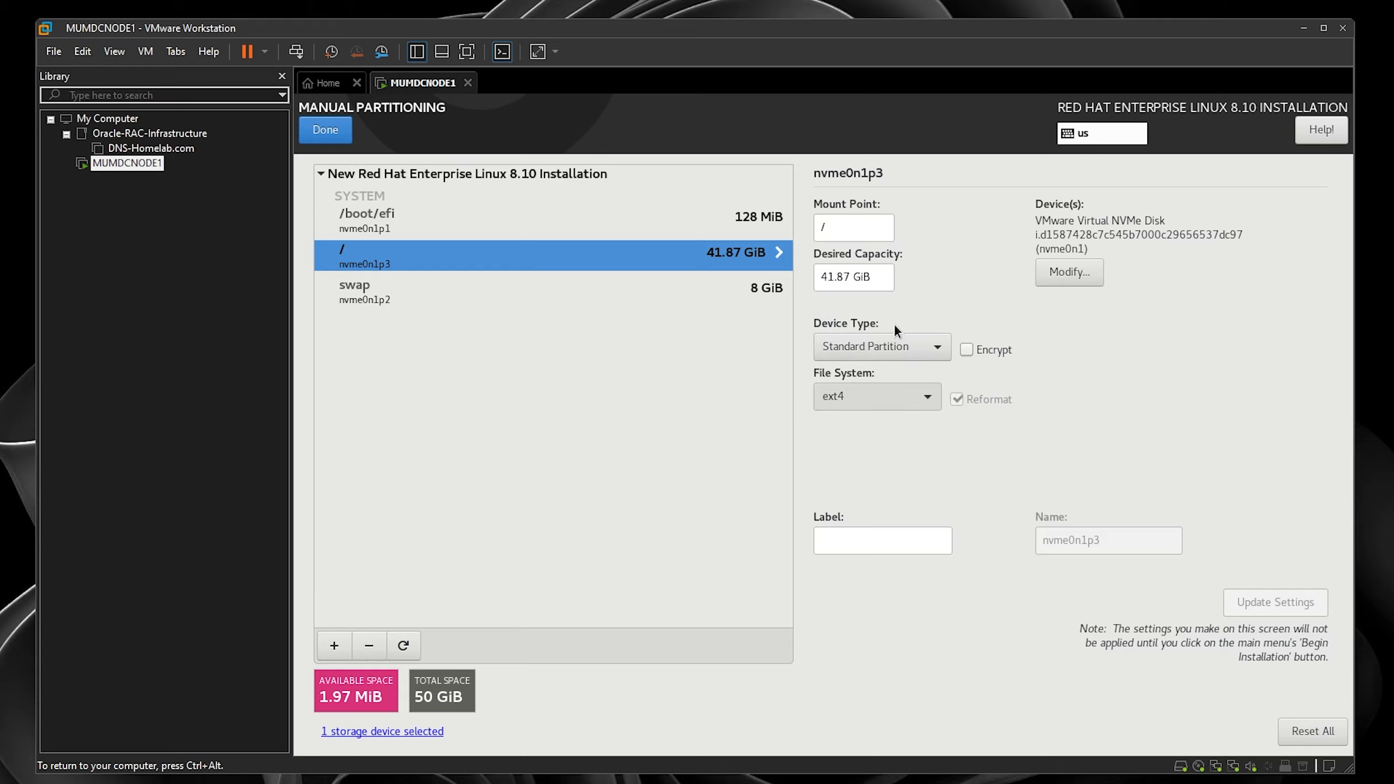
pyautogui.click(325, 127)
# - Accept the partitioning changes and disable kdump
pyautogui.click(1087, 582)
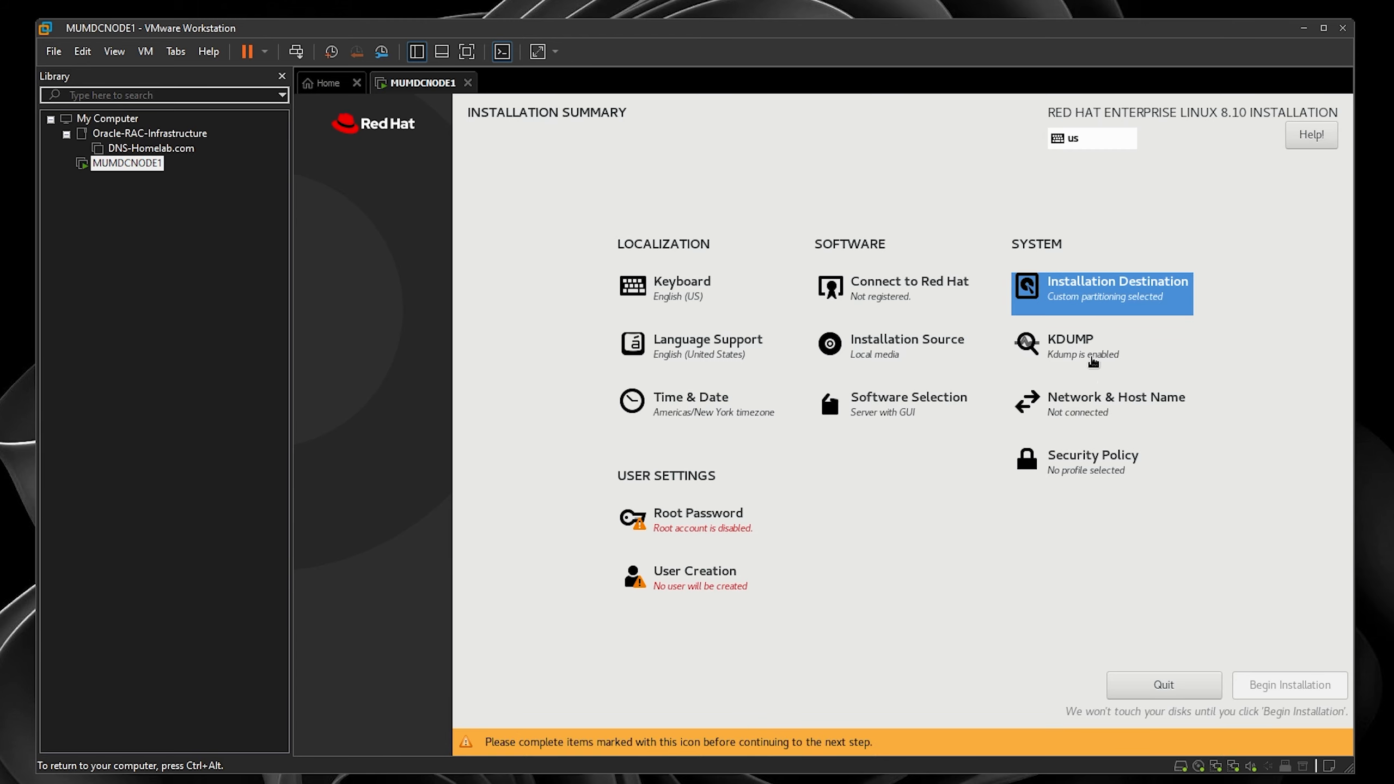
pyautogui.click(1079, 343)
pyautogui.click(336, 208)
pyautogui.click(336, 132)
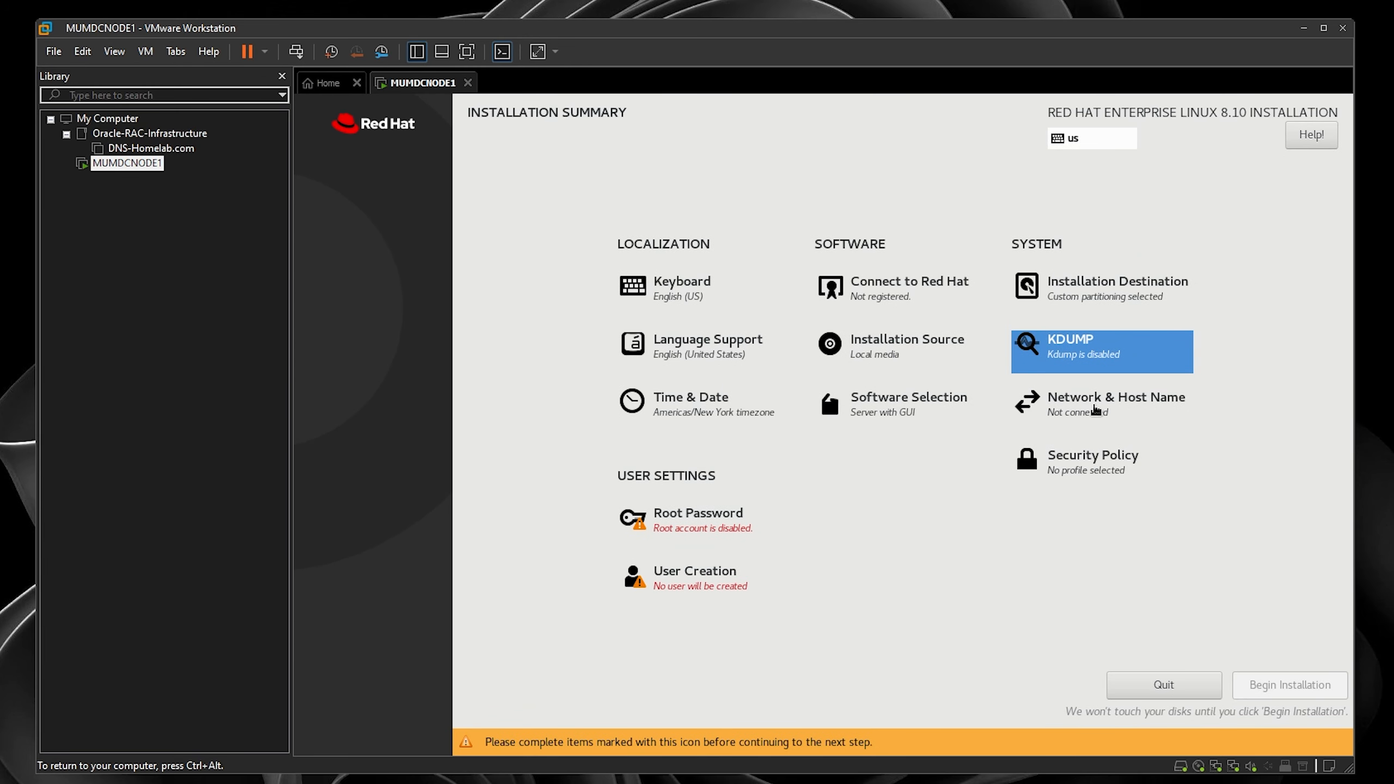
# - Turn on both the ens160 and ens192 Ethernet connections
pyautogui.click(1095, 409)
pyautogui.click(1307, 203)
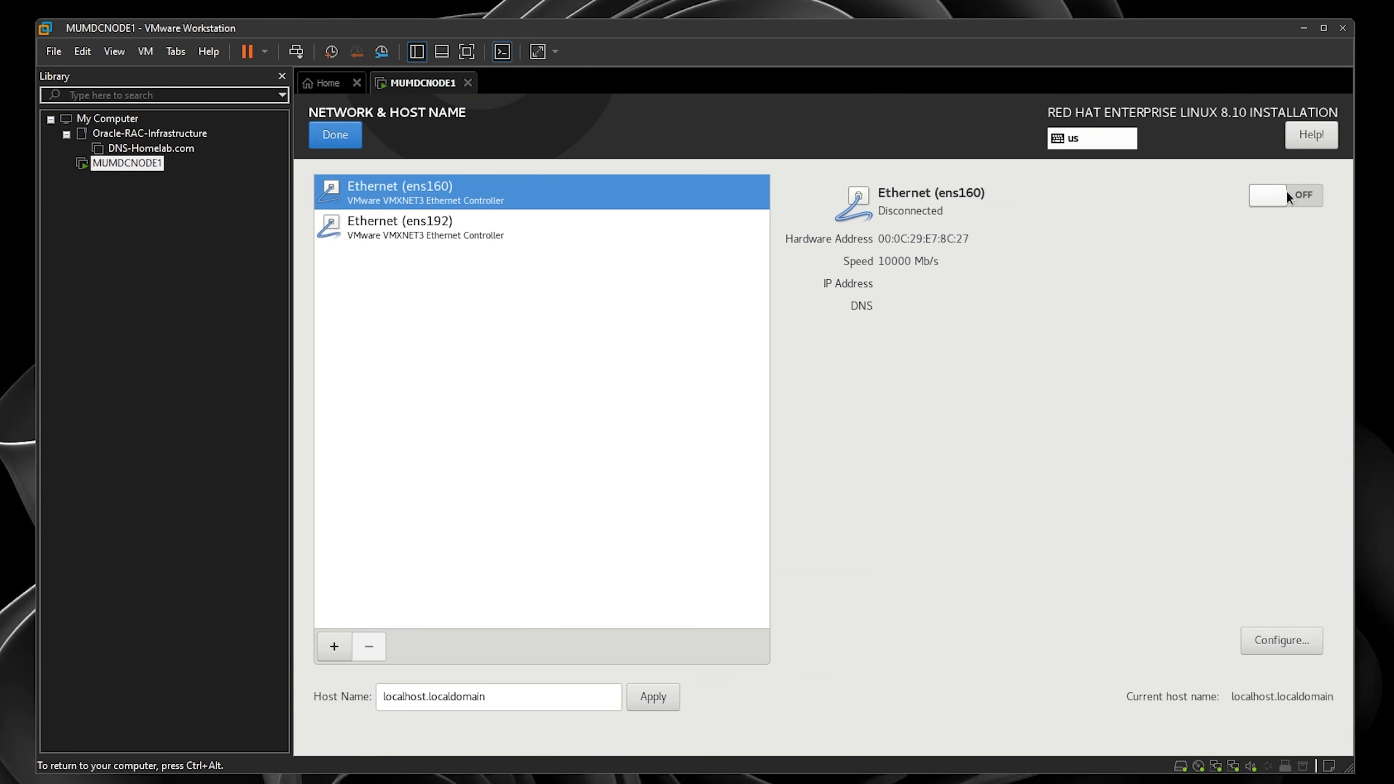
pyautogui.click(548, 240)
pyautogui.click(1274, 204)
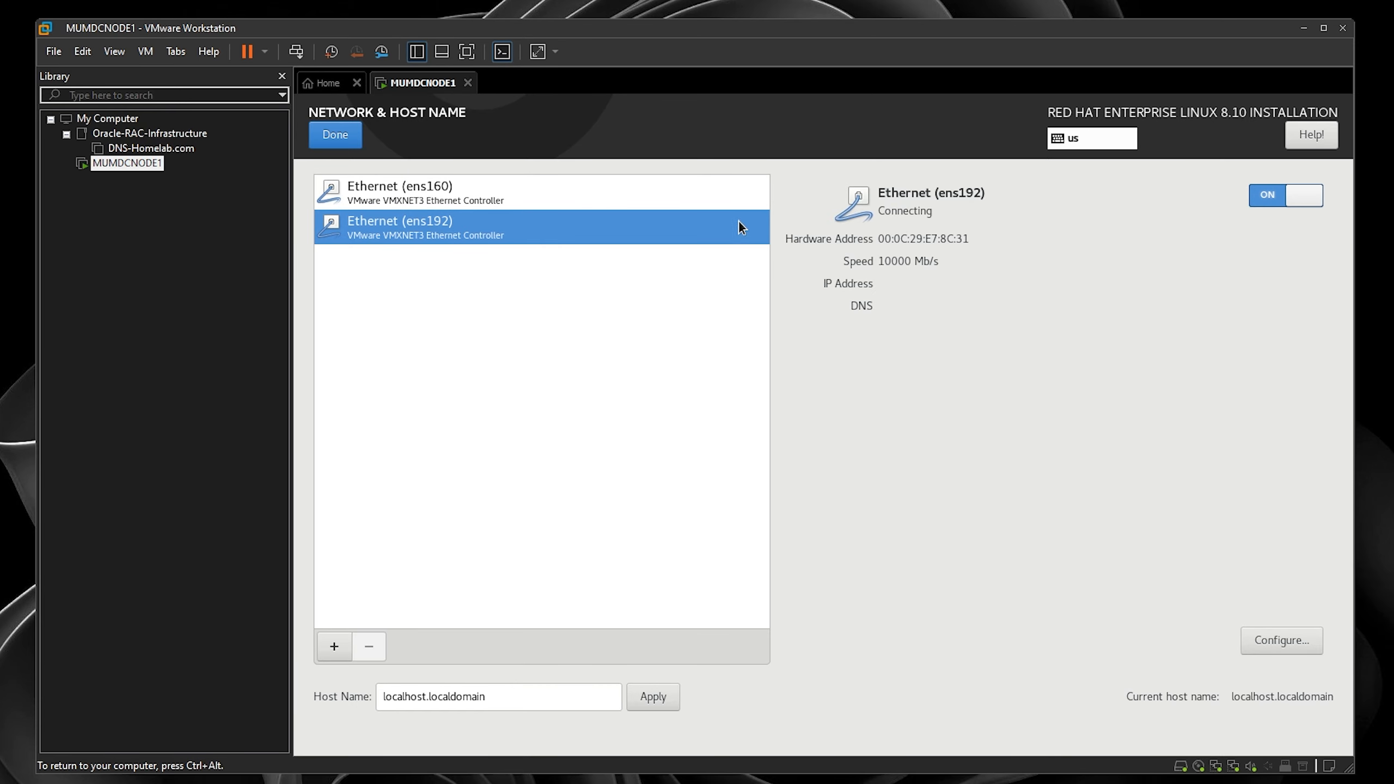
pyautogui.click(710, 200)
# - Set and apply the host name MUMDCNODE1.HOMELAB.COM
pyautogui.moveTo(511, 709); pyautogui.dragTo(293, 687)
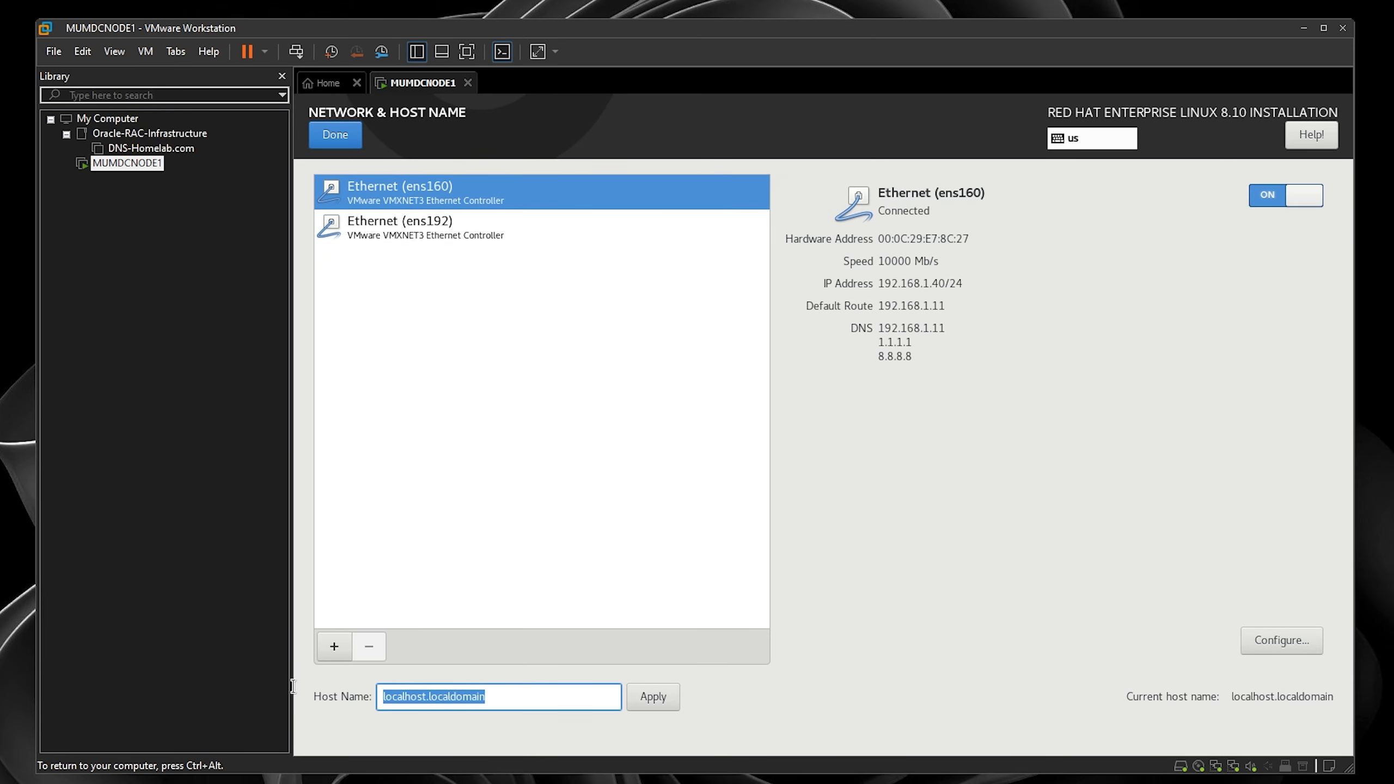
pyautogui.write('MUMDC')
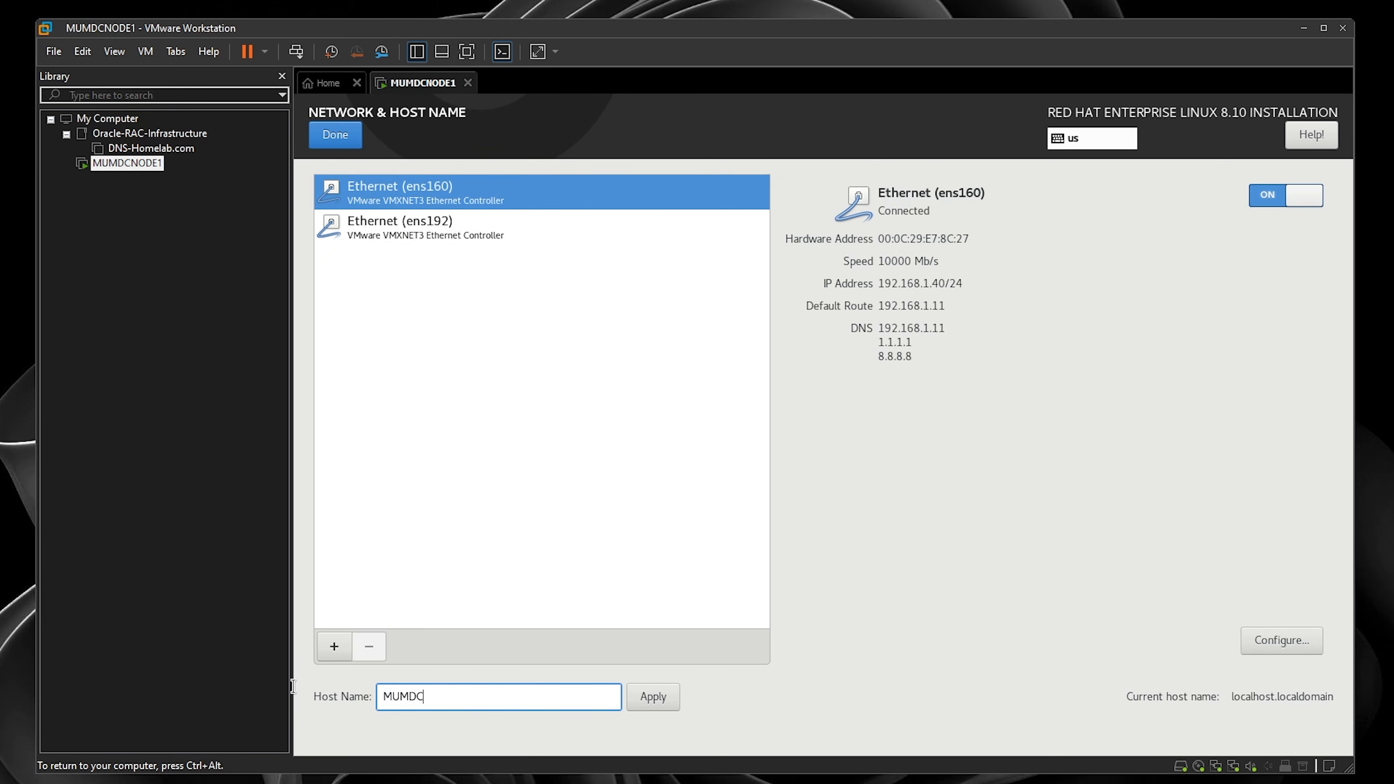
pyautogui.write('NODE1.HOMELAB.COM')
pyautogui.hotkey('ctrl', 'a')
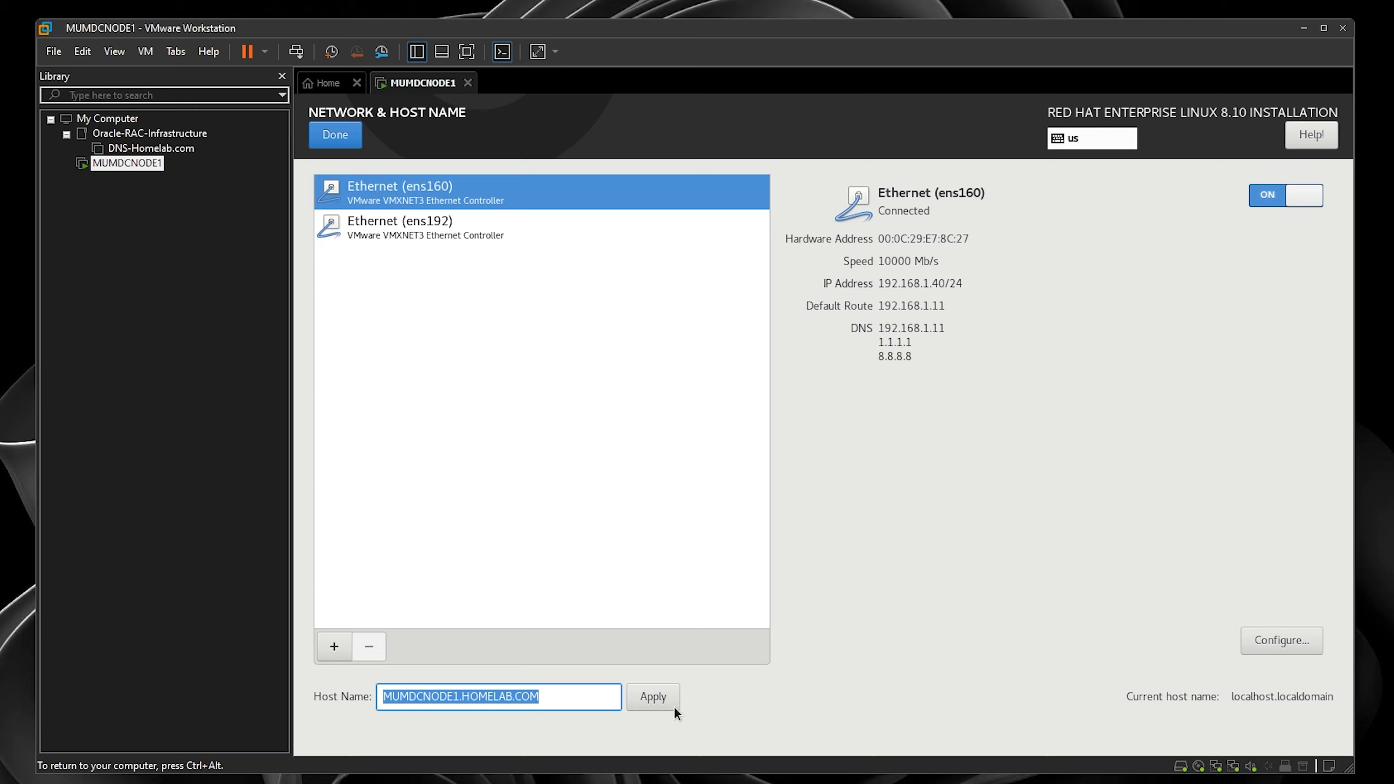
pyautogui.click(660, 702)
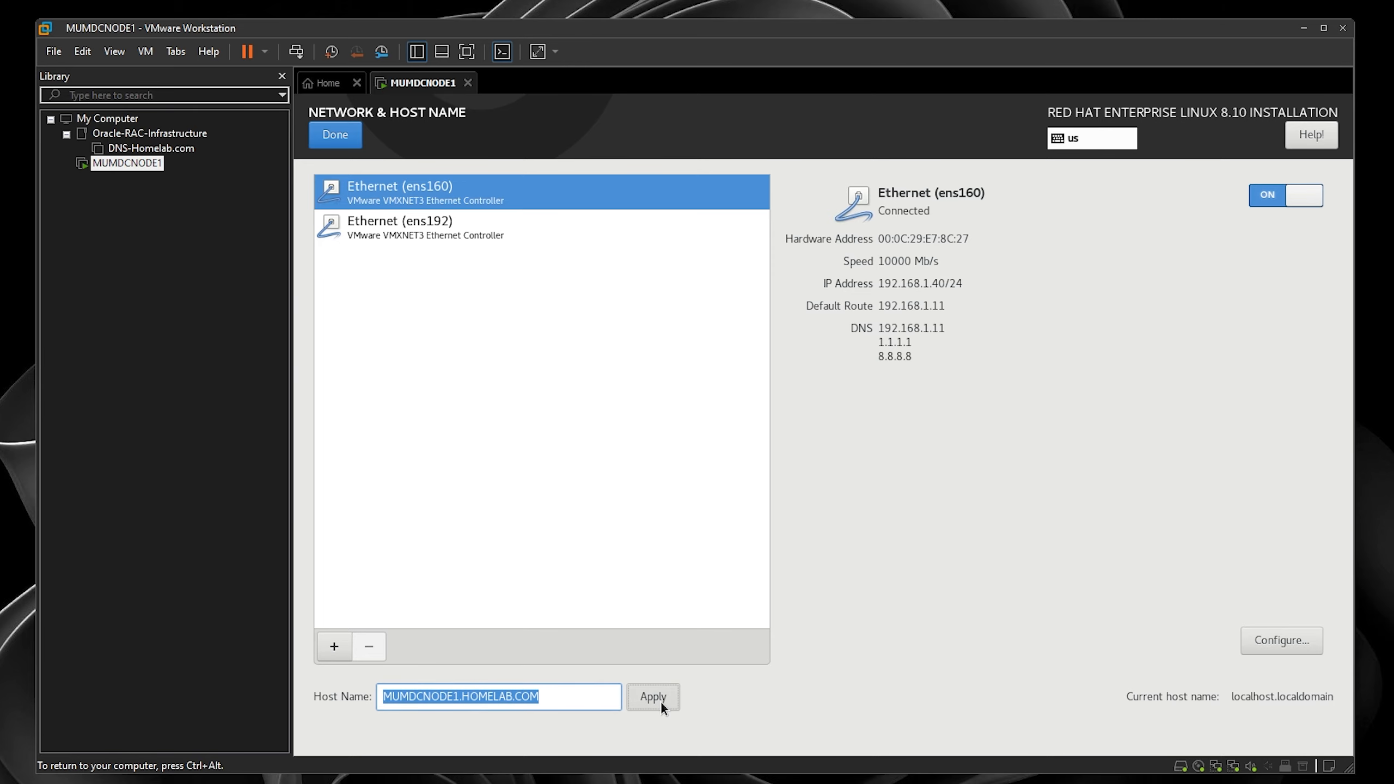
# - Make ens160 connect automatically and switch its IPv4 method to Manual
pyautogui.click(1294, 640)
pyautogui.click(571, 285)
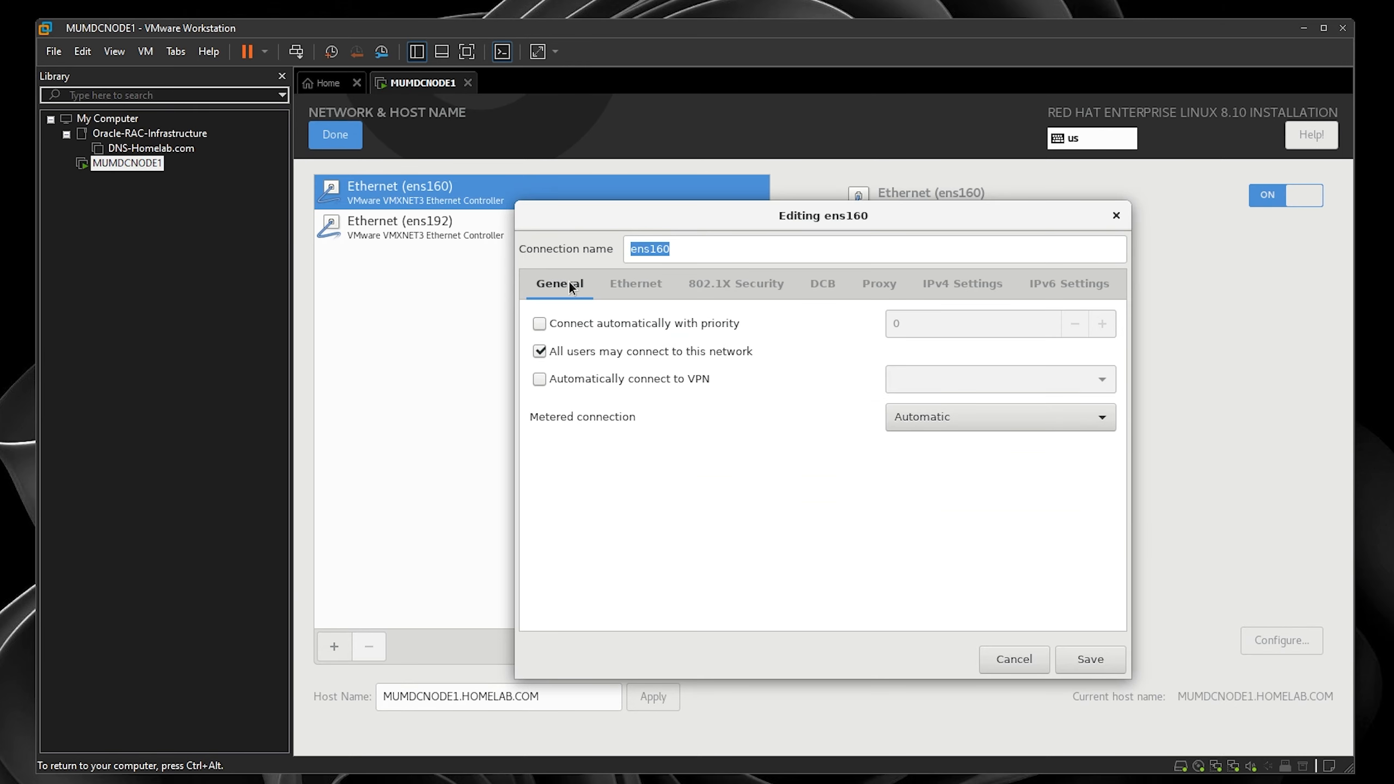
pyautogui.click(540, 324)
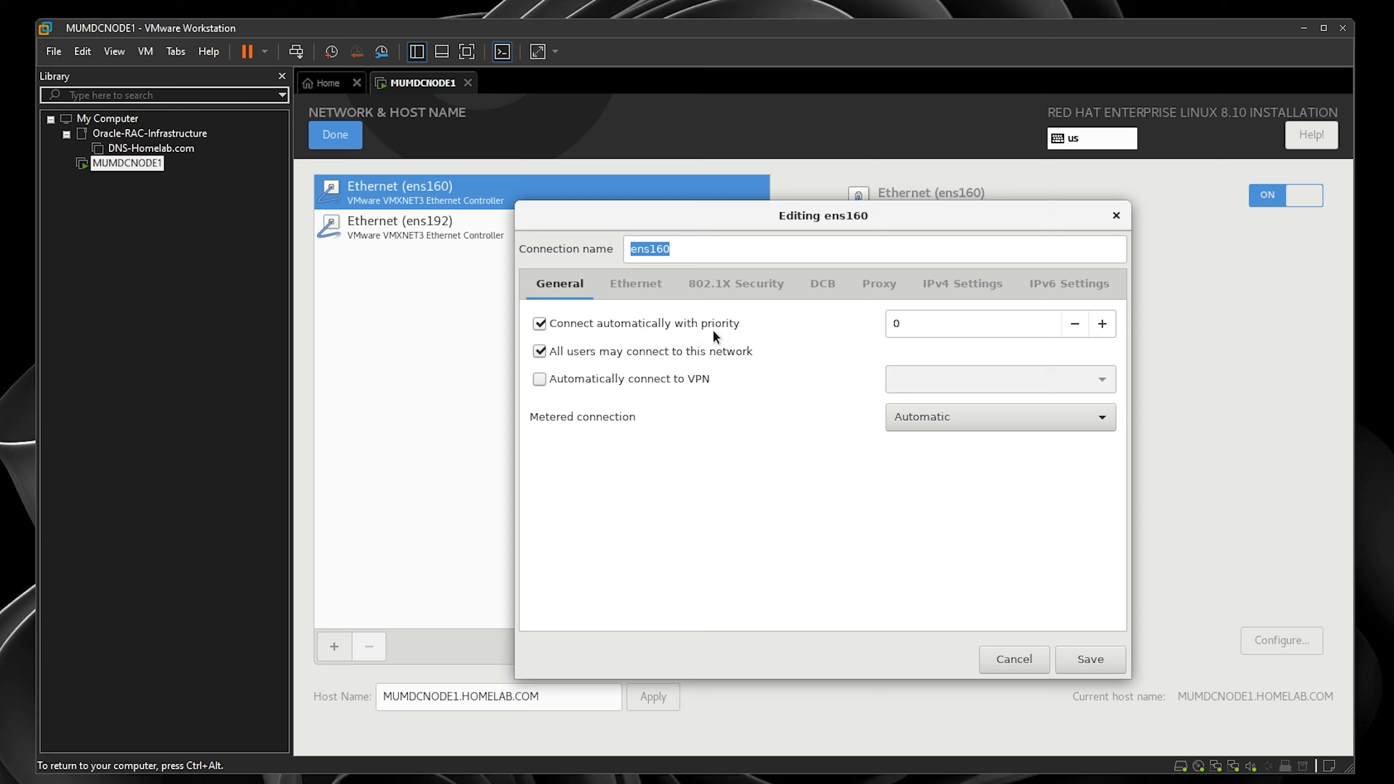
pyautogui.click(979, 279)
pyautogui.click(626, 326)
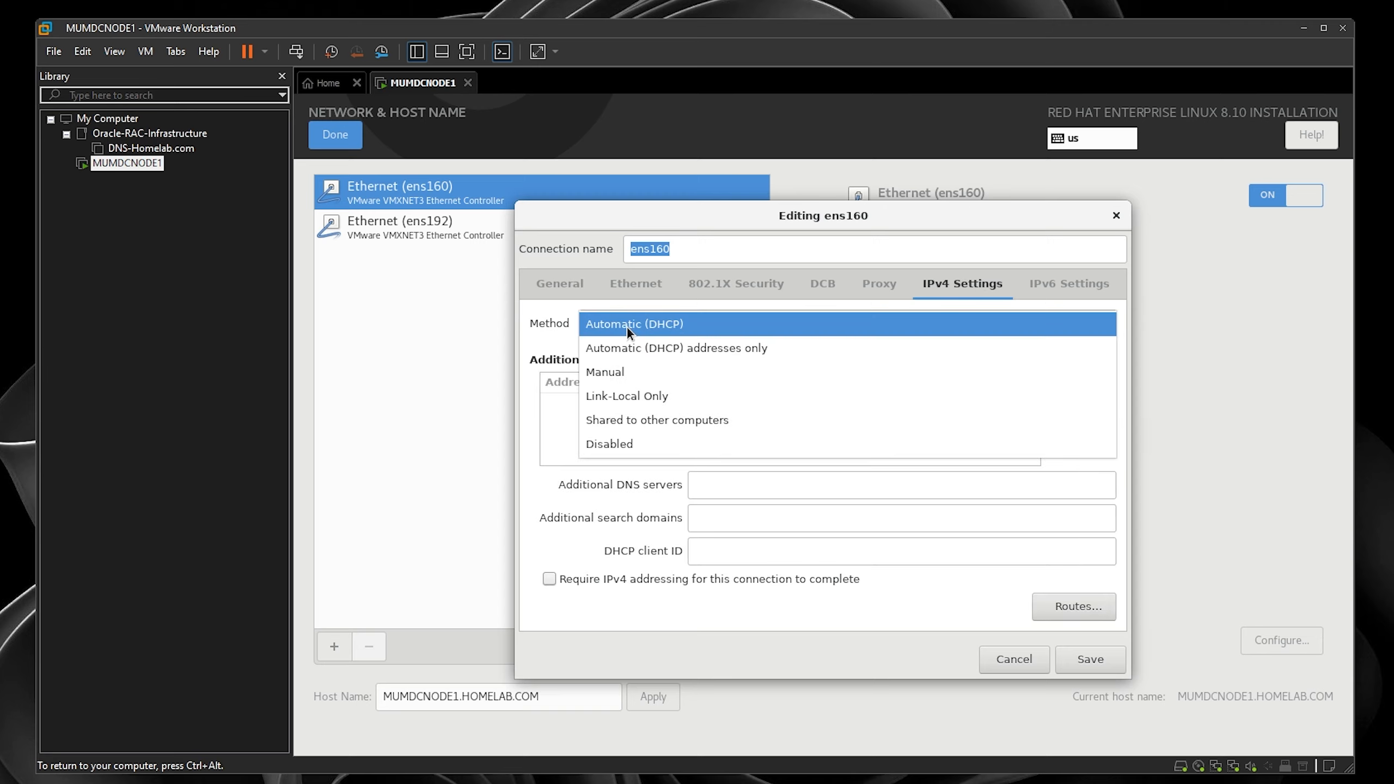
pyautogui.click(646, 374)
# - Give ens160 address 192.168.1.110/24, gateway 192.168.1.11, DNS 192.168.1.100, and save
pyautogui.click(1078, 386)
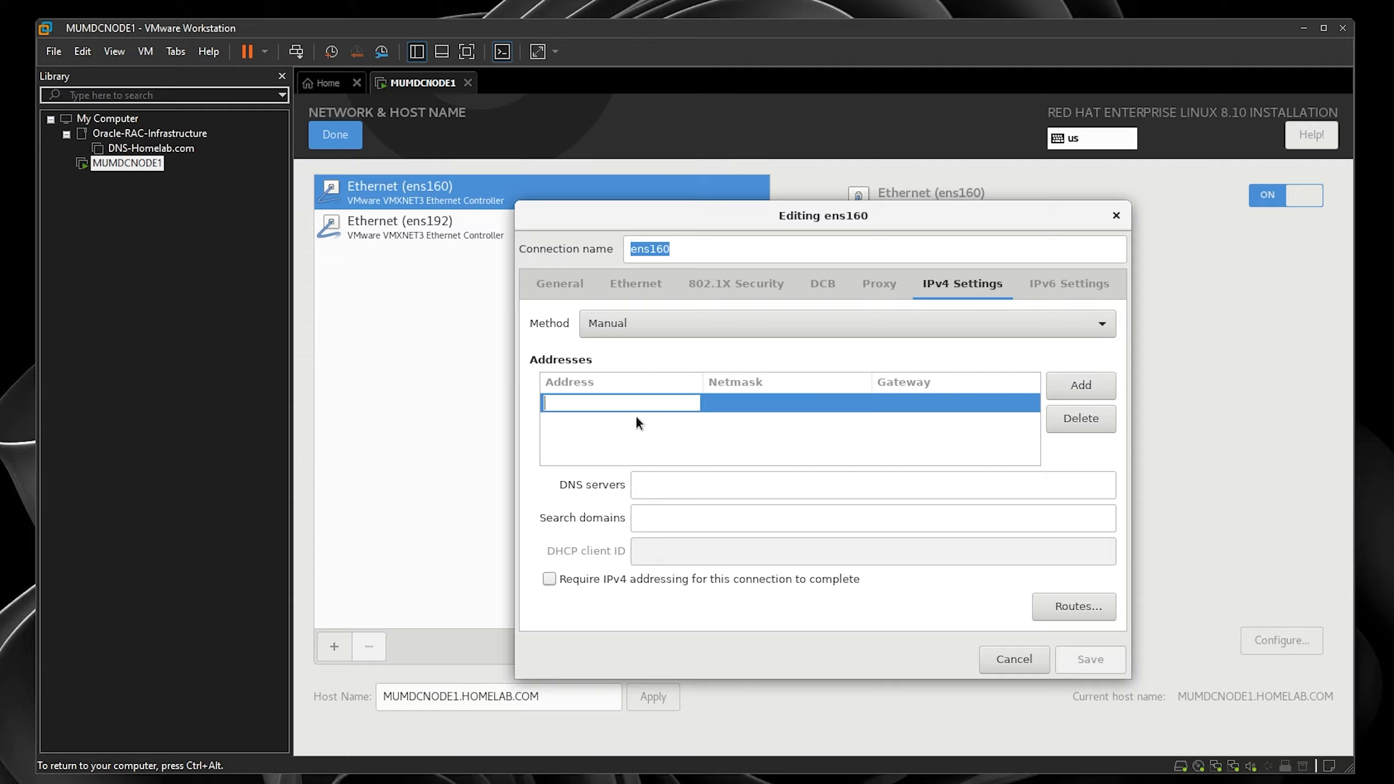
pyautogui.write('192')
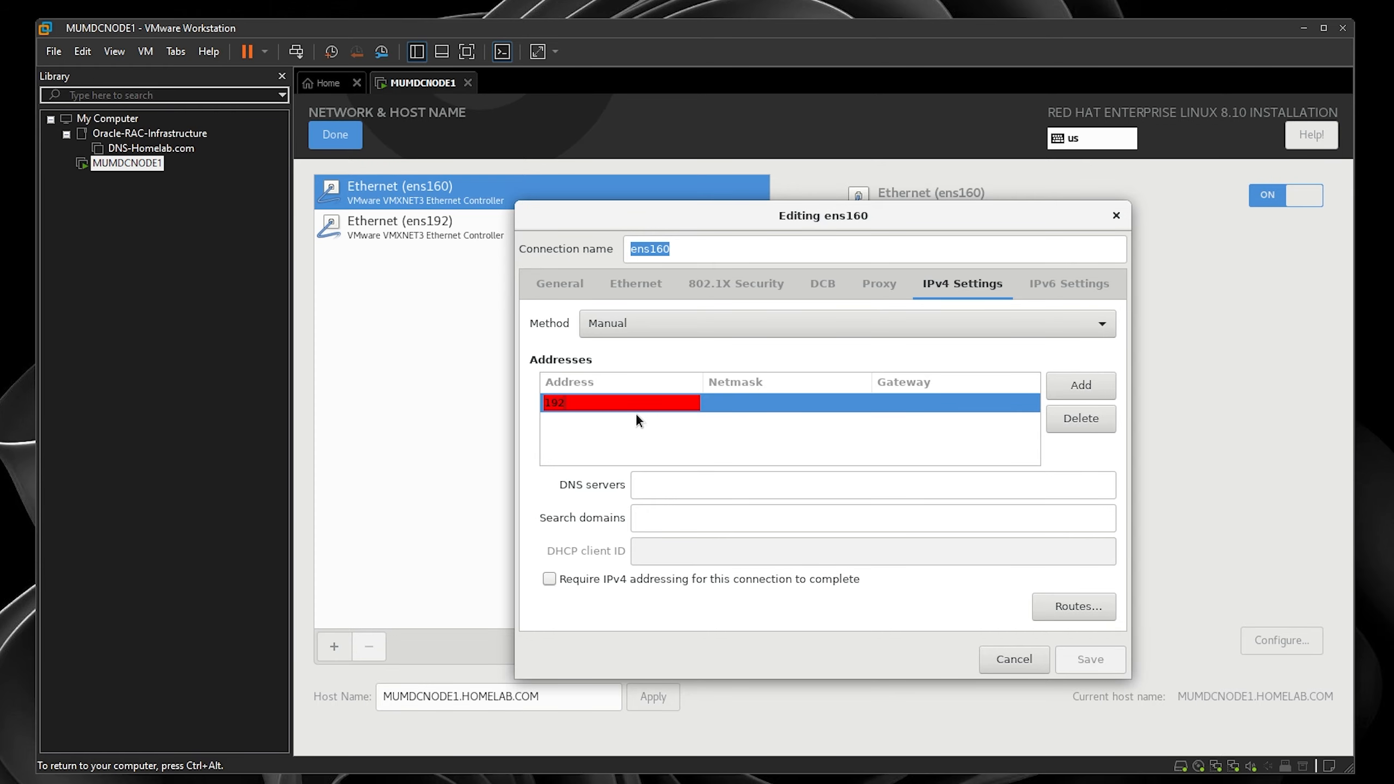
pyautogui.write('.168.1.110')
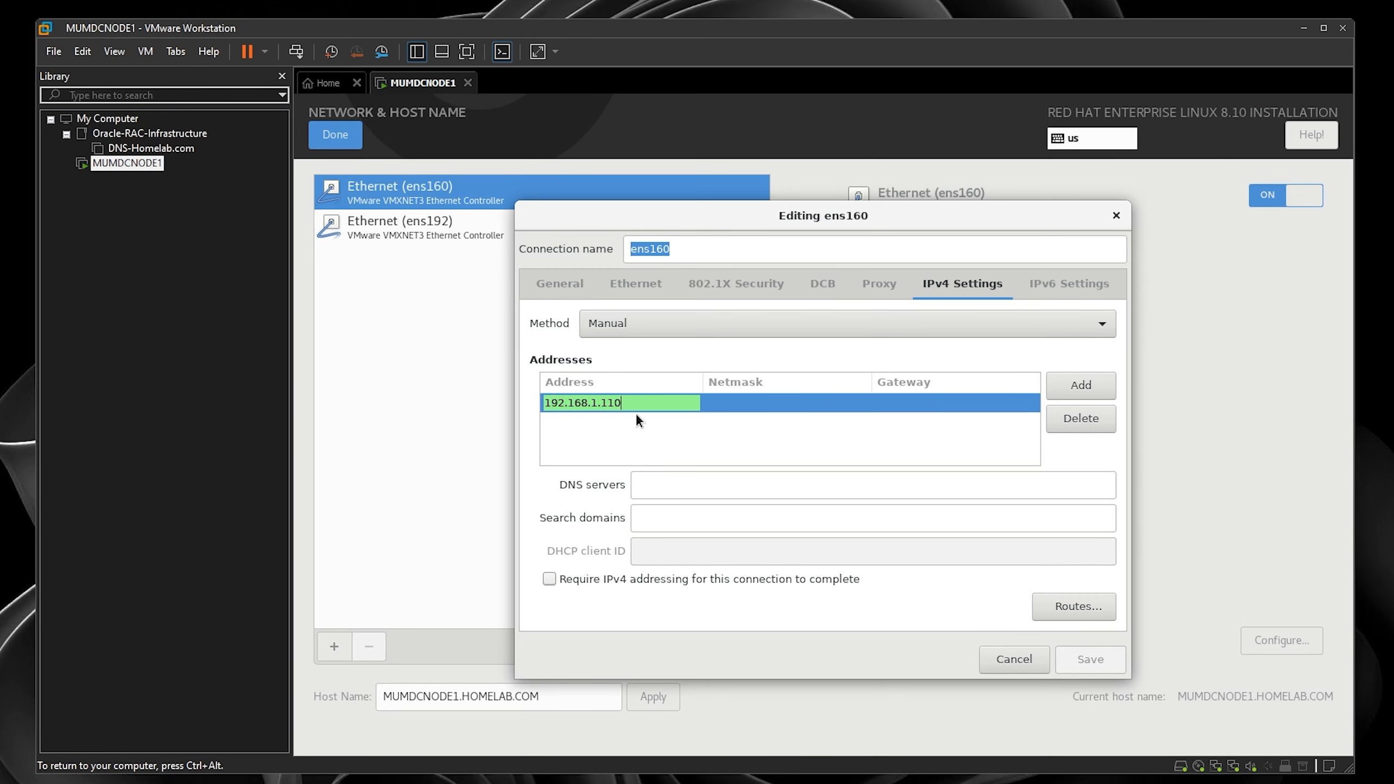
pyautogui.click(744, 403)
pyautogui.write('24')
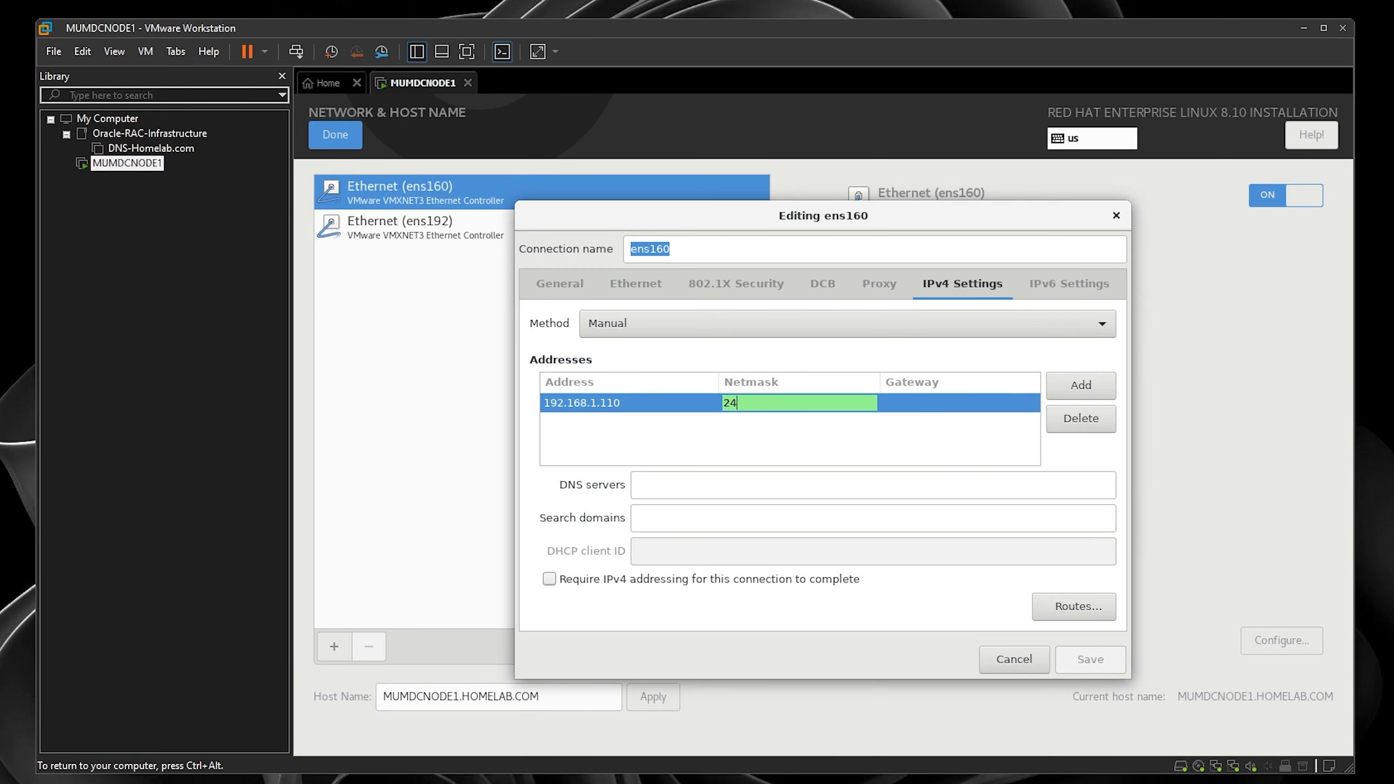
pyautogui.click(945, 401)
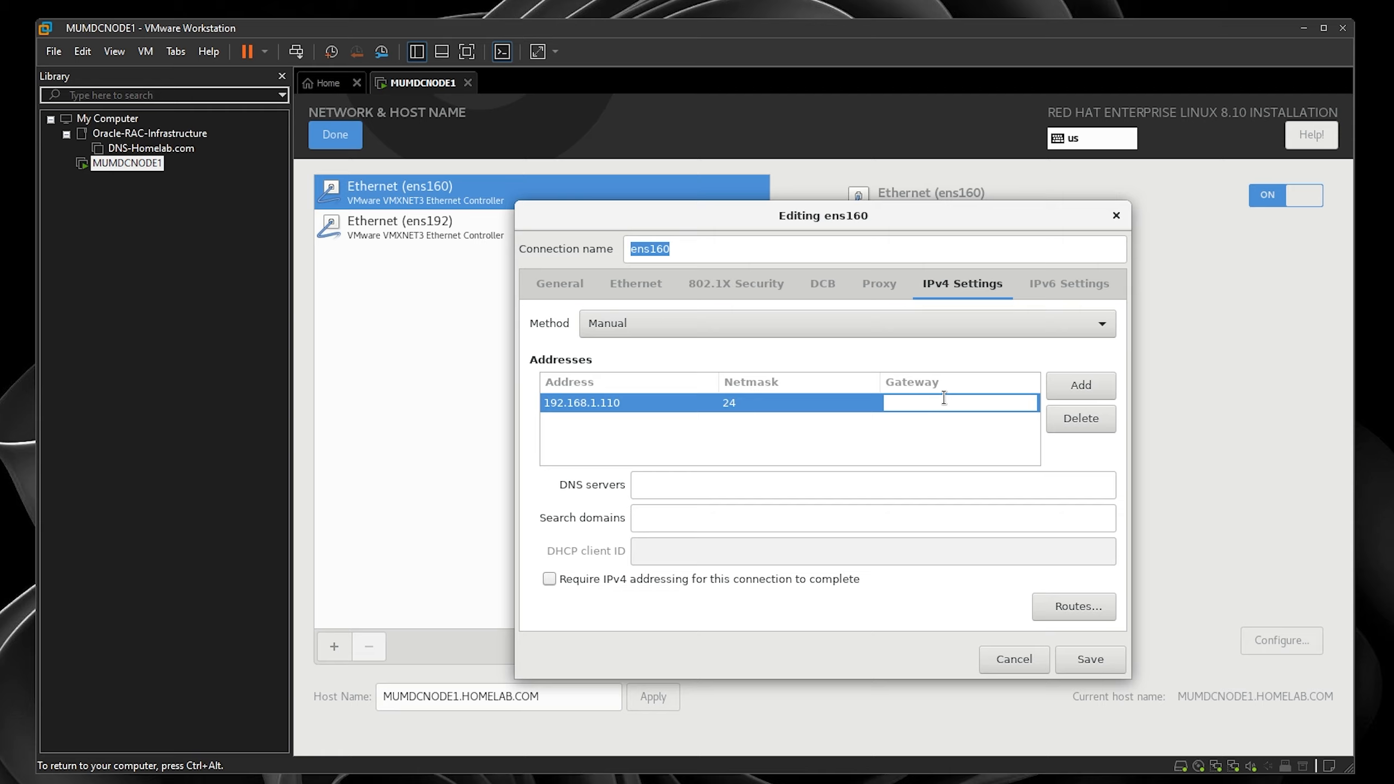
pyautogui.write('192.1')
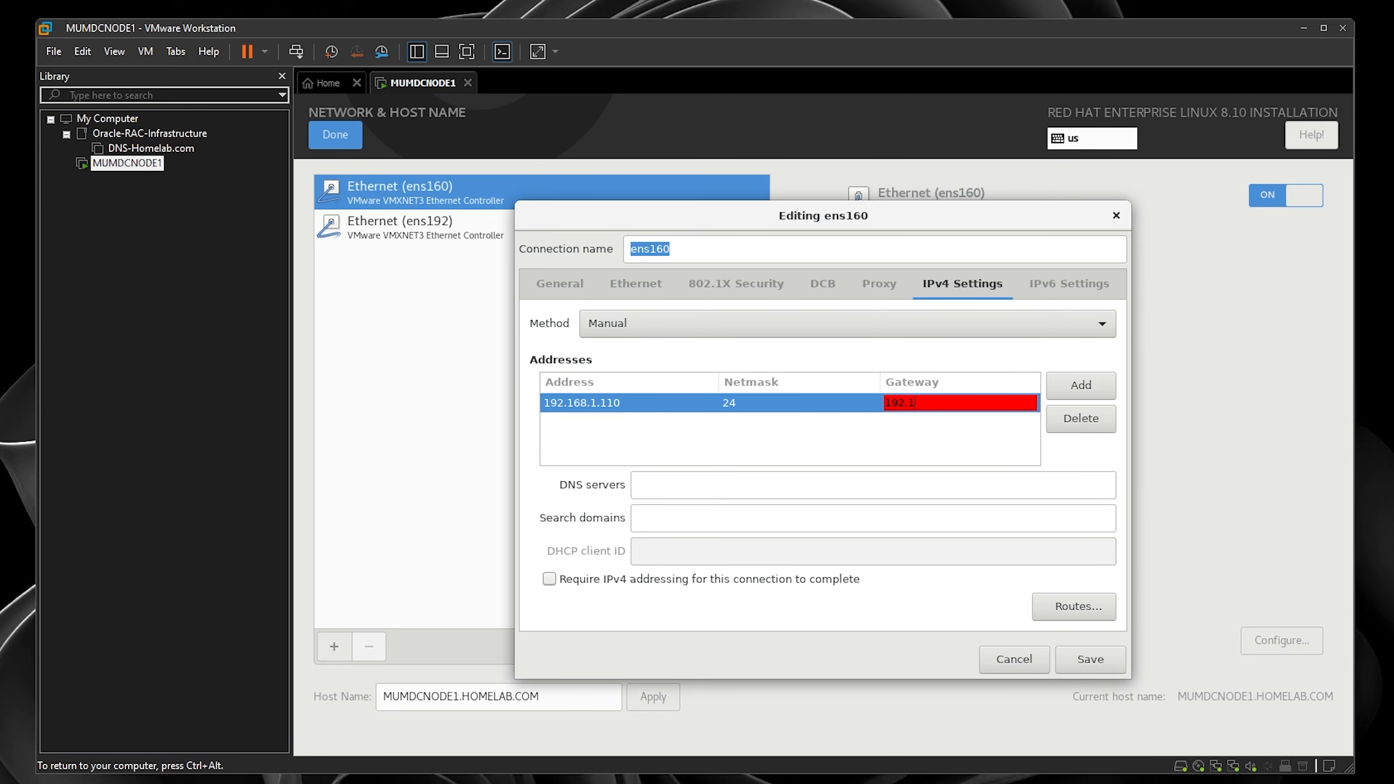
pyautogui.write('68.1.11')
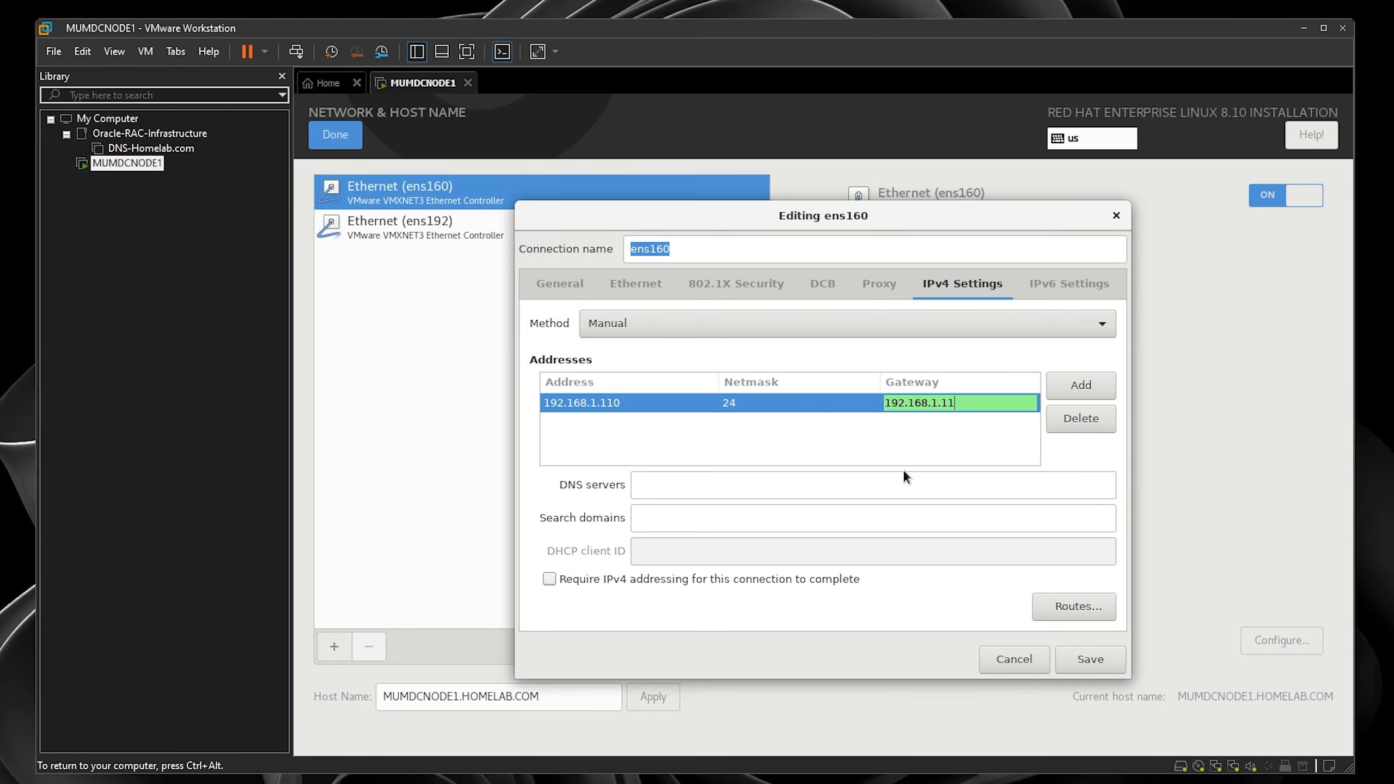
pyautogui.click(888, 482)
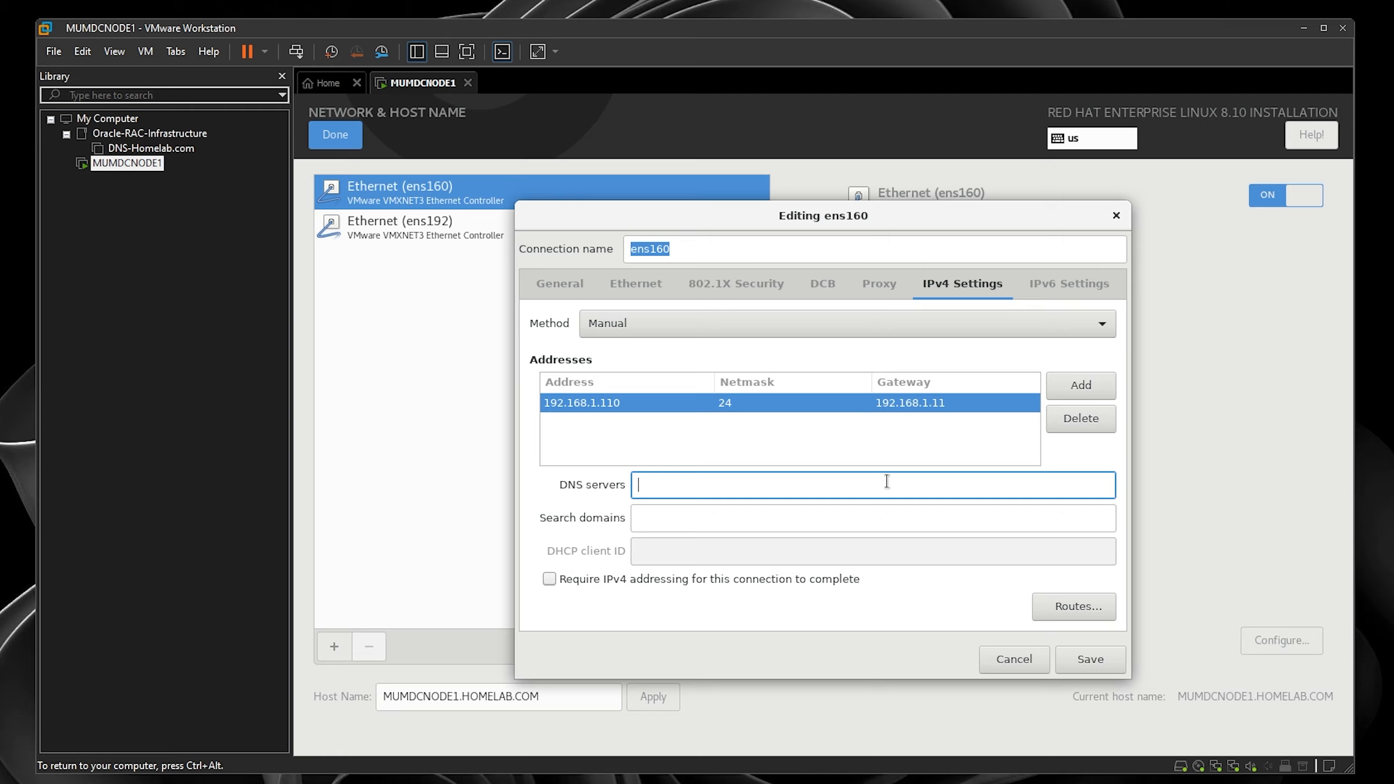
pyautogui.write('192')
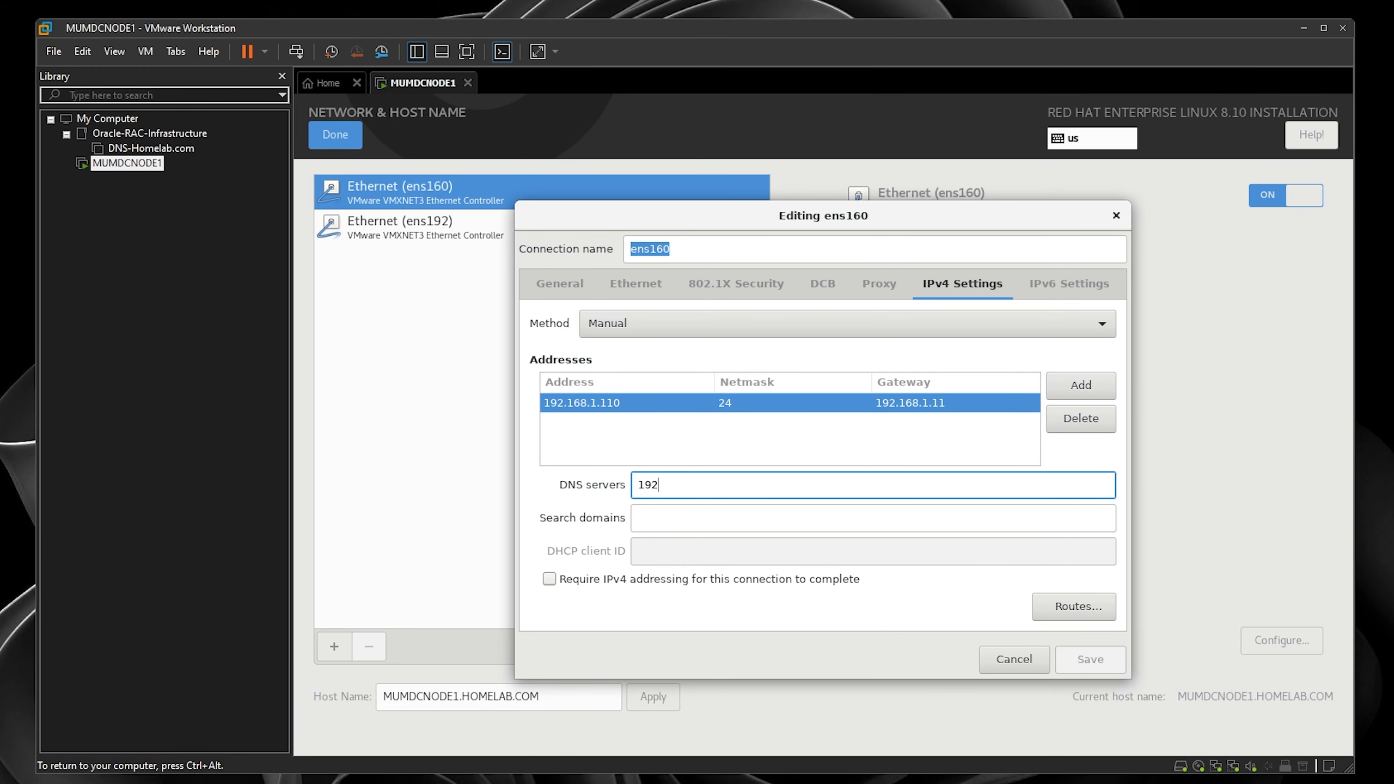
pyautogui.write('.168.1.100')
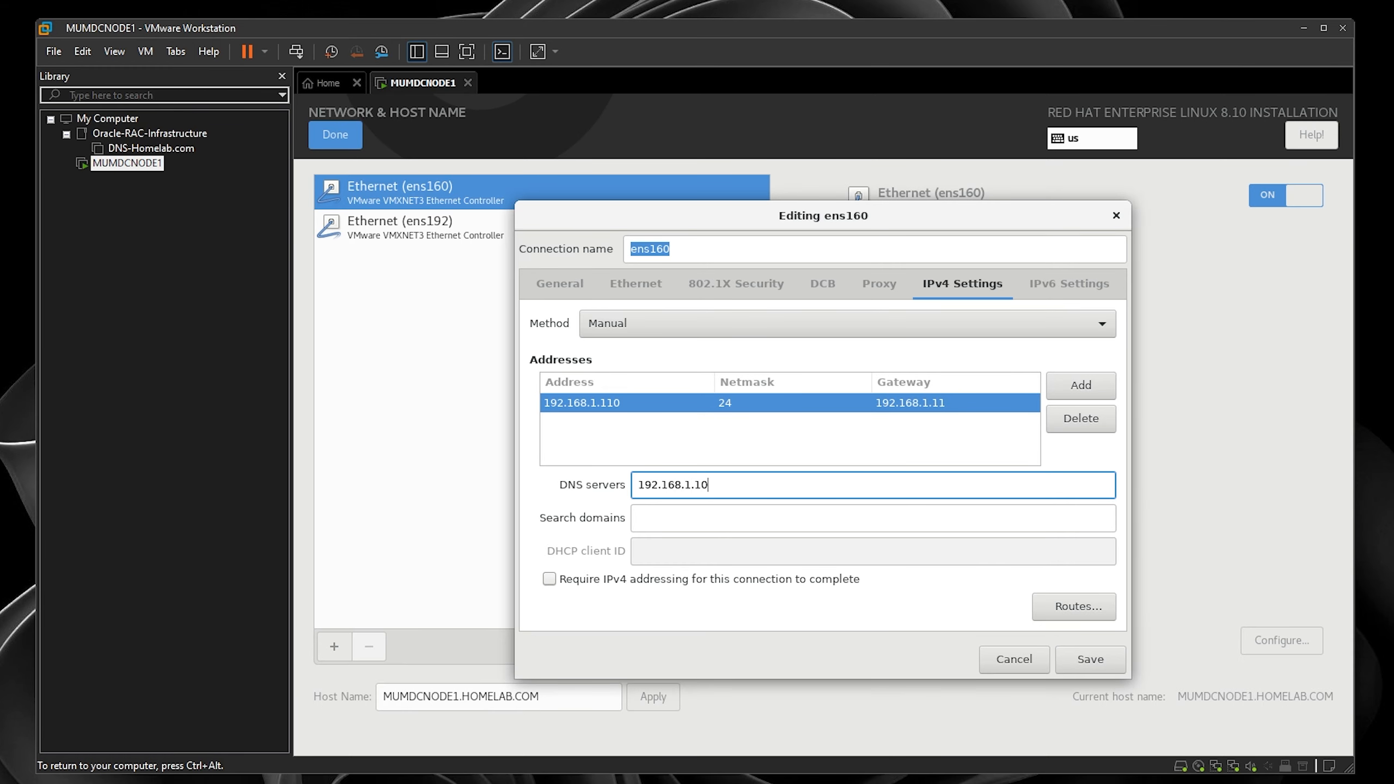
pyautogui.click(1094, 660)
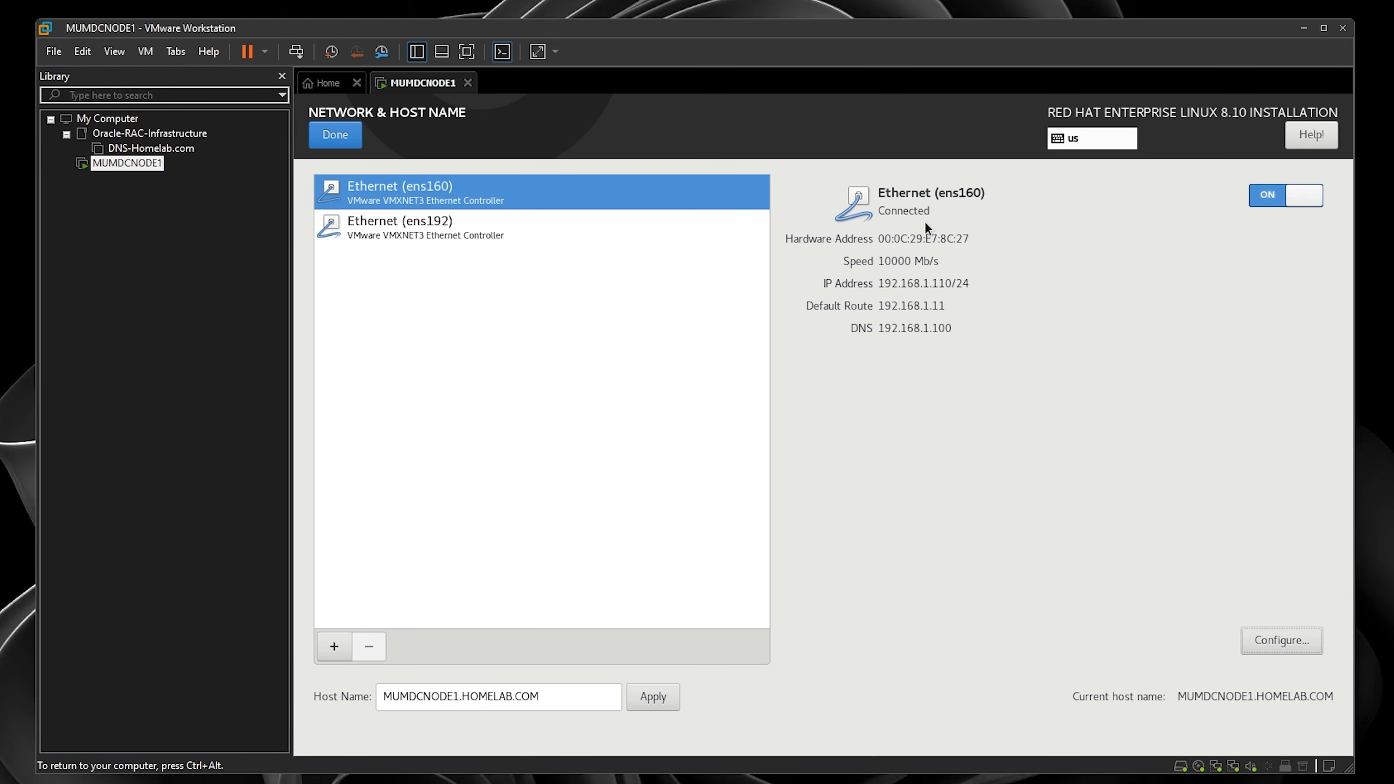
# - Make ens192 auto-connect with priority 1 and switch its IPv4 method to Manual
pyautogui.click(557, 237)
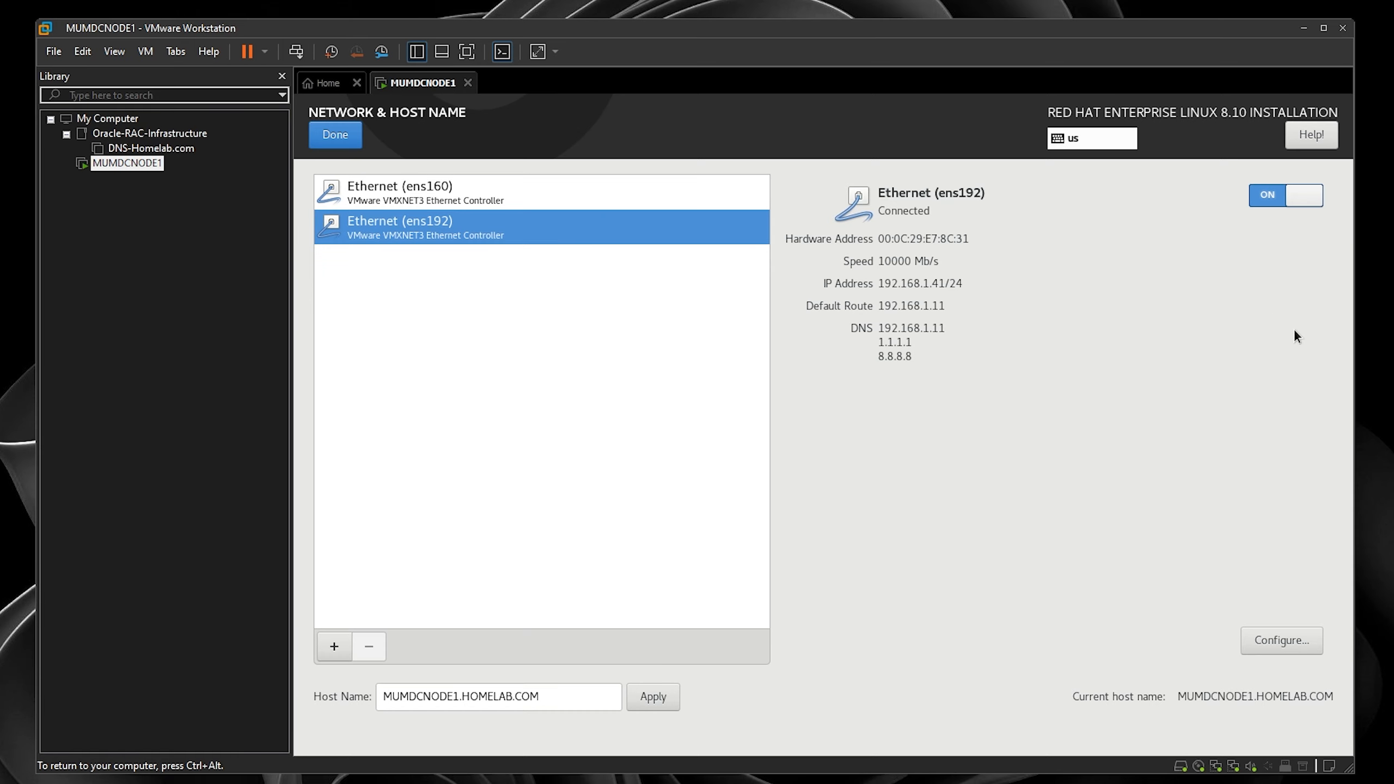
pyautogui.click(1289, 640)
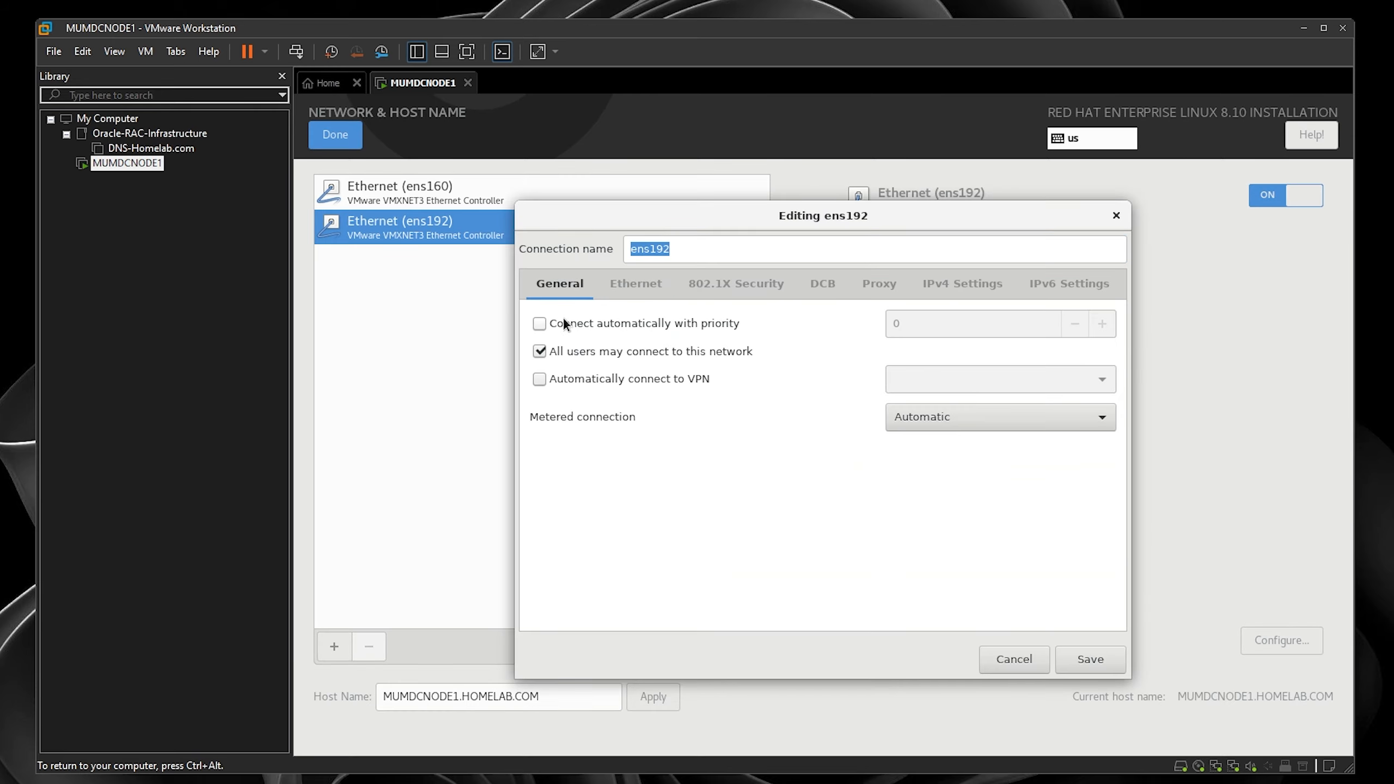
pyautogui.click(540, 325)
pyautogui.click(1105, 329)
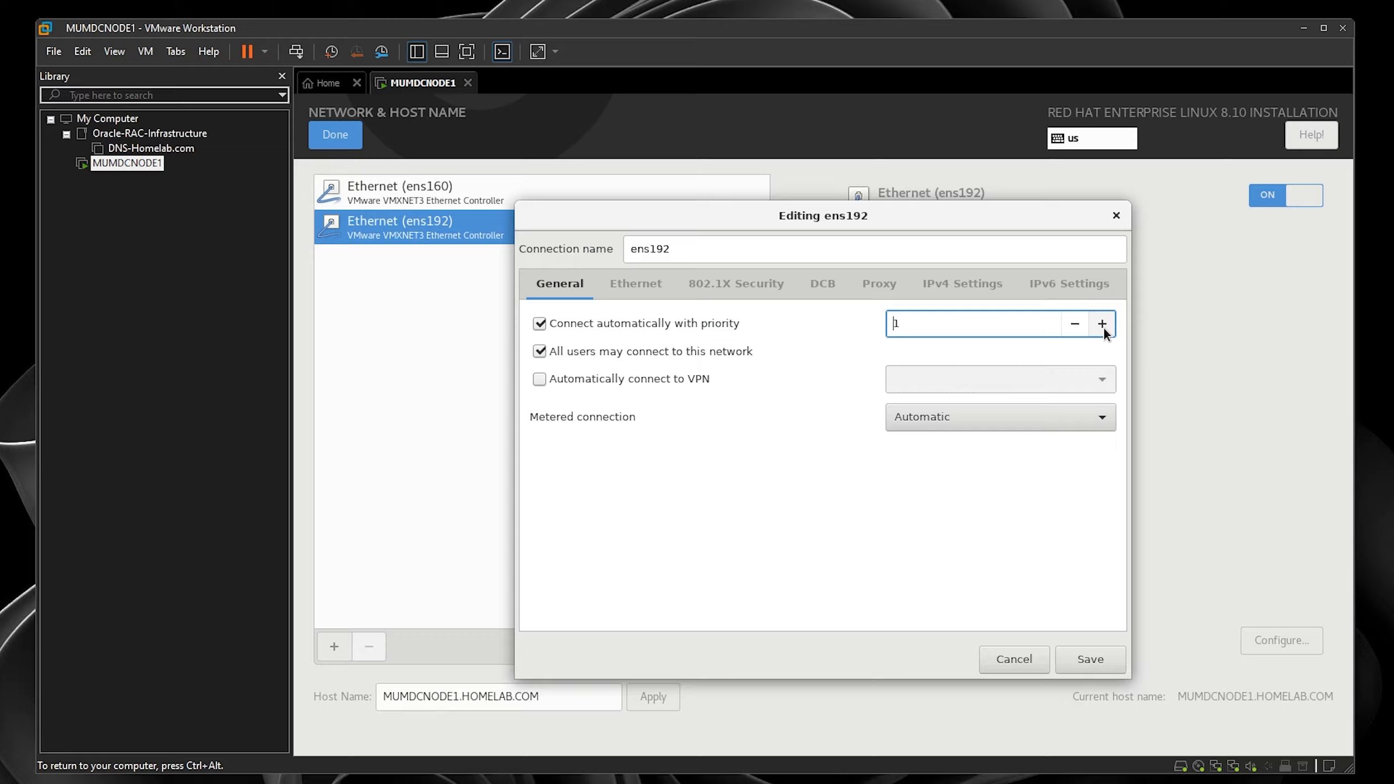
pyautogui.click(954, 288)
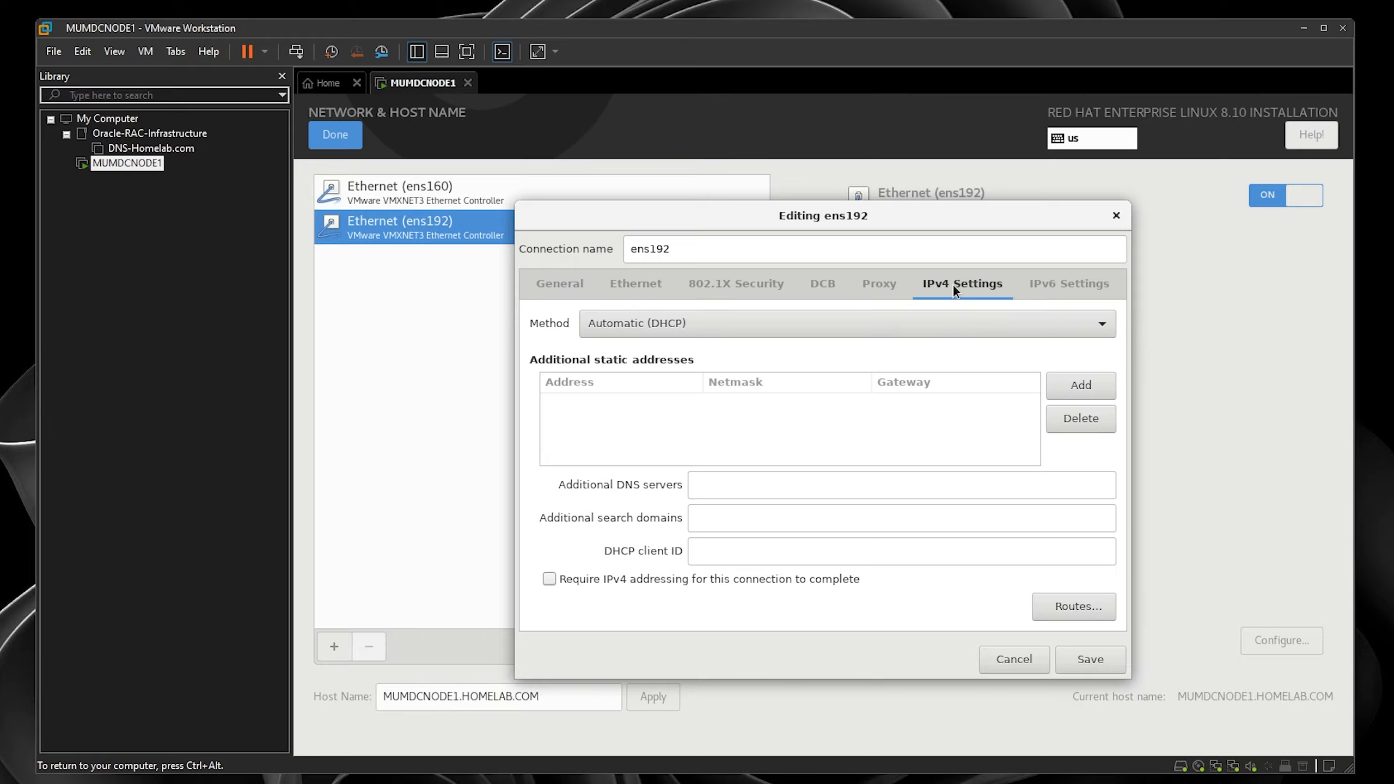
pyautogui.click(673, 324)
pyautogui.click(644, 379)
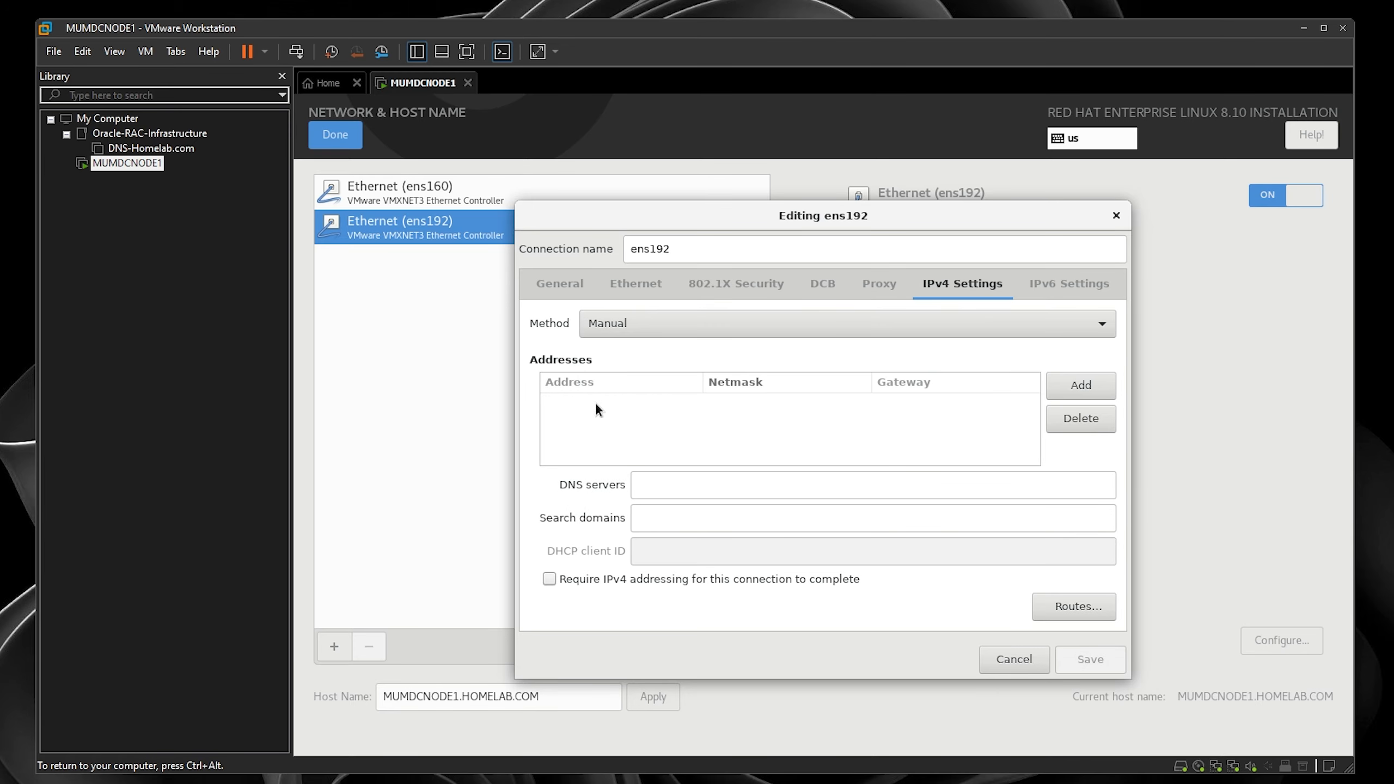
# - Give ens192 address 192.168.10.110/24, gateway 192.168.1.11, DNS 192.168.1.100, and save
pyautogui.click(1079, 385)
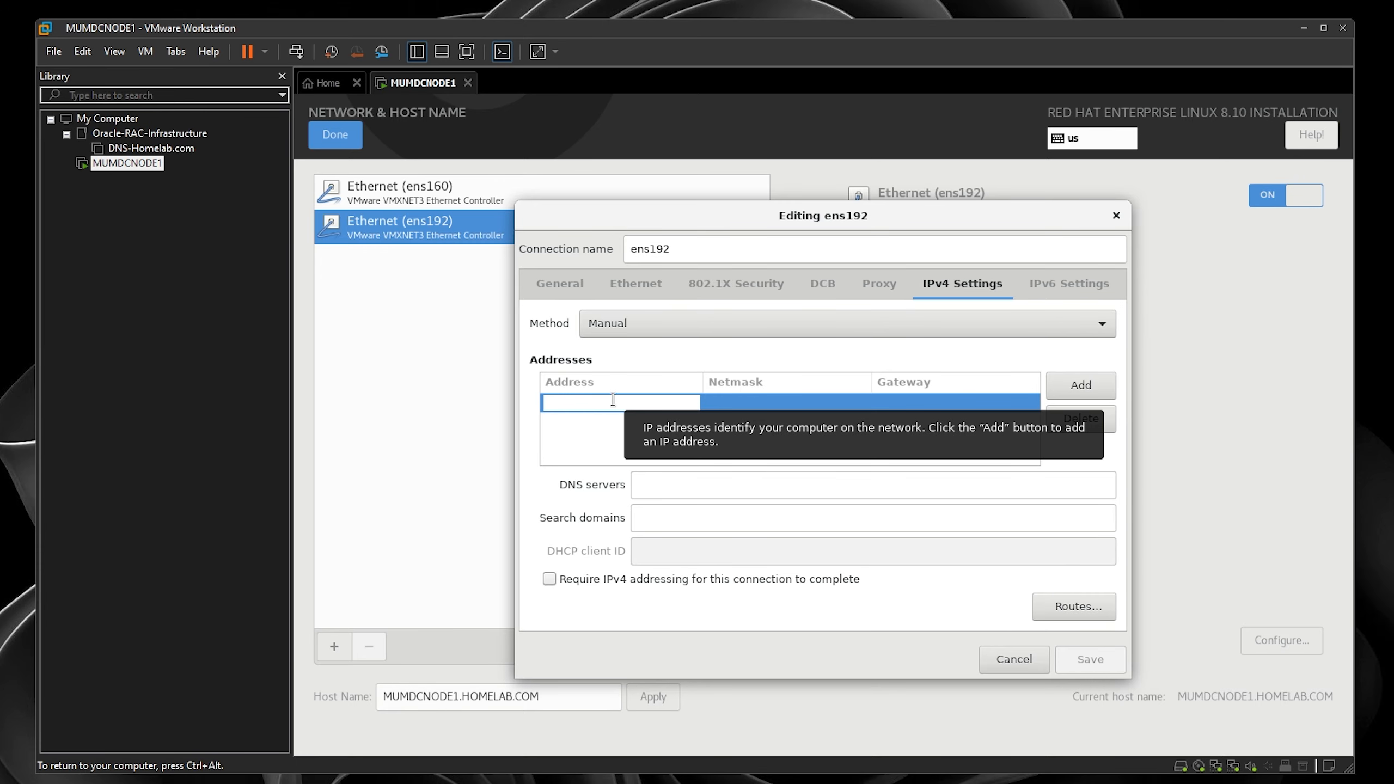
pyautogui.write('192.168')
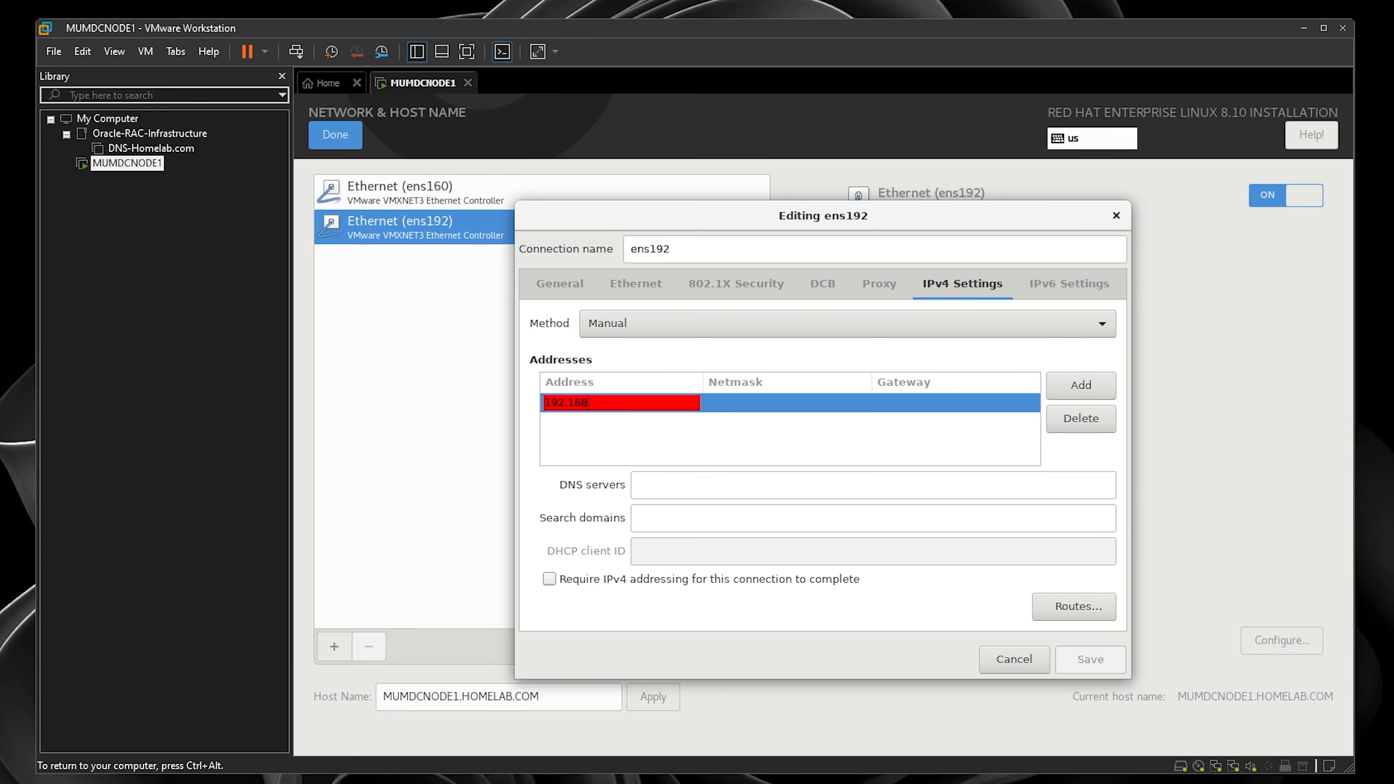
pyautogui.write('.10.110')
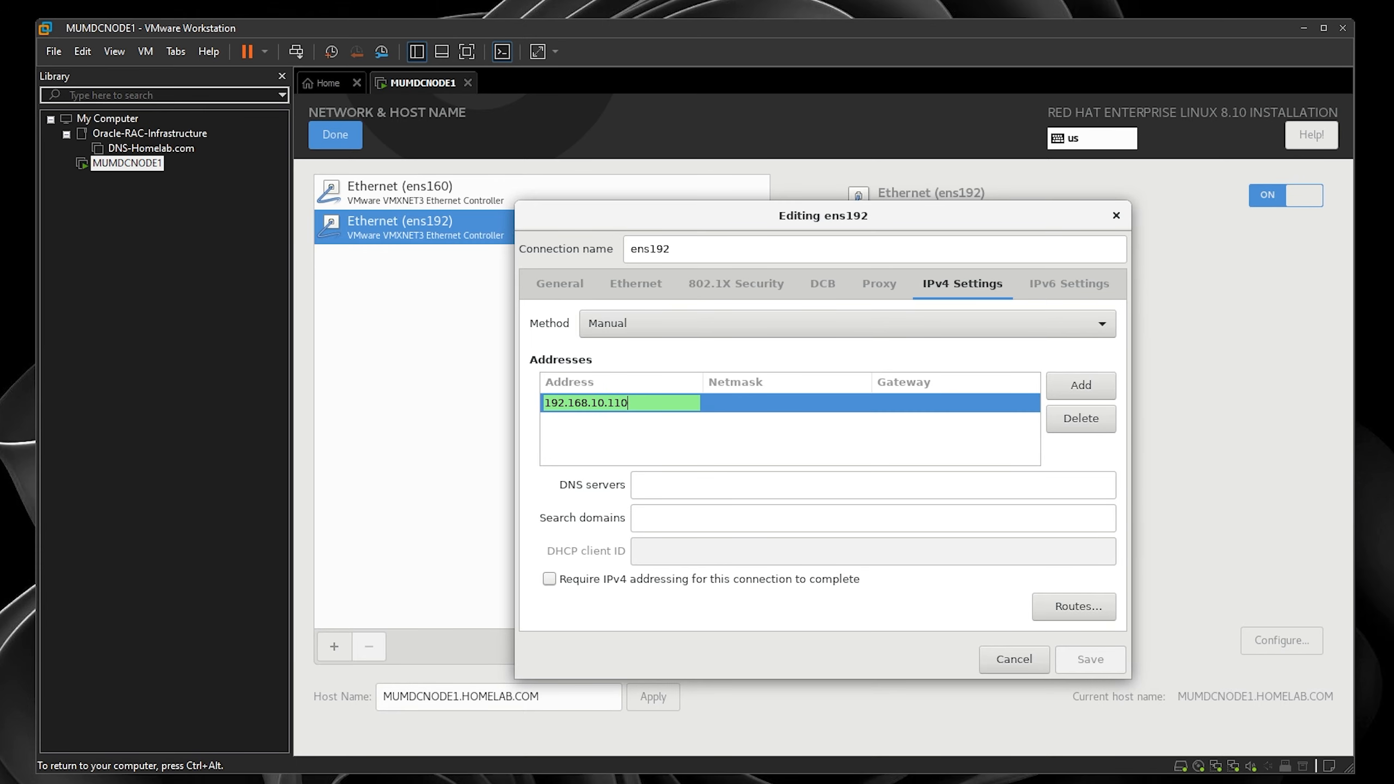
pyautogui.click(804, 407)
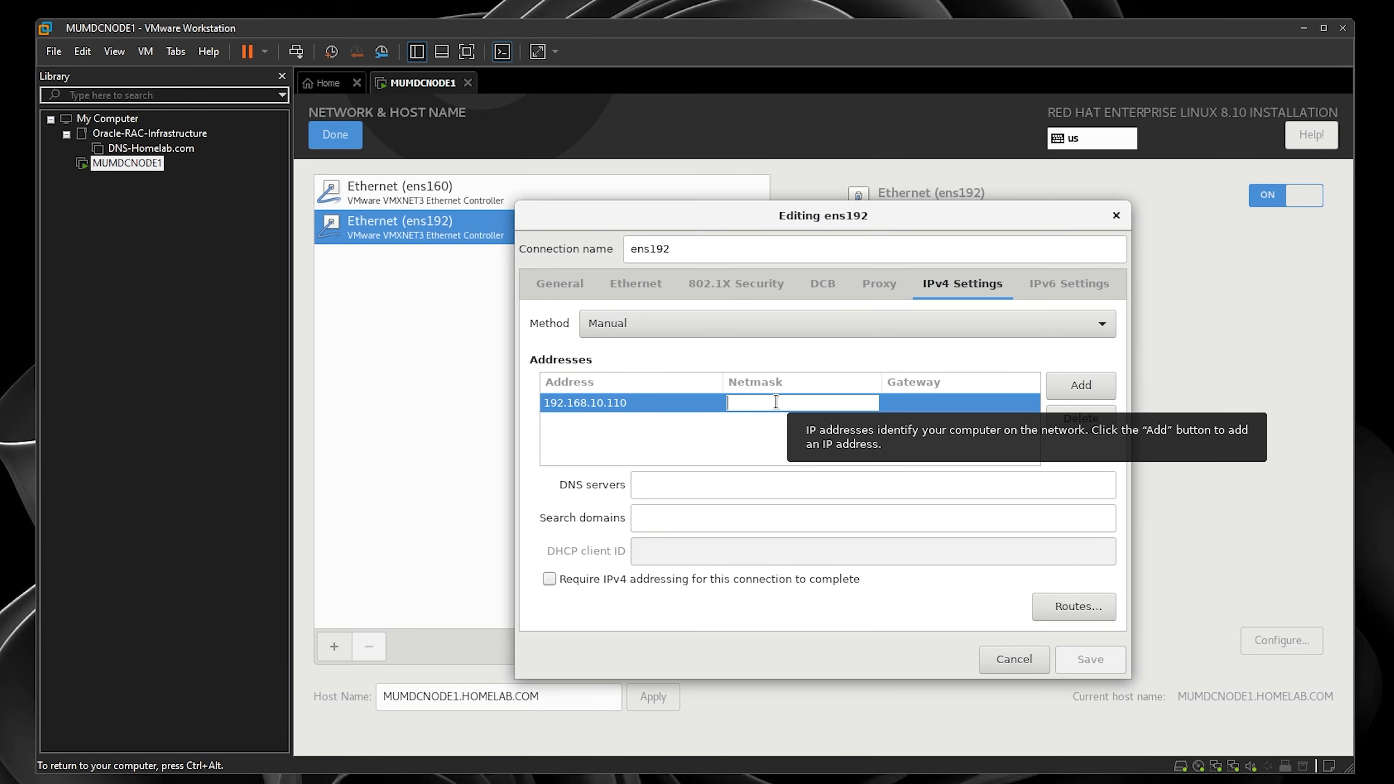
pyautogui.write('24')
pyautogui.click(933, 404)
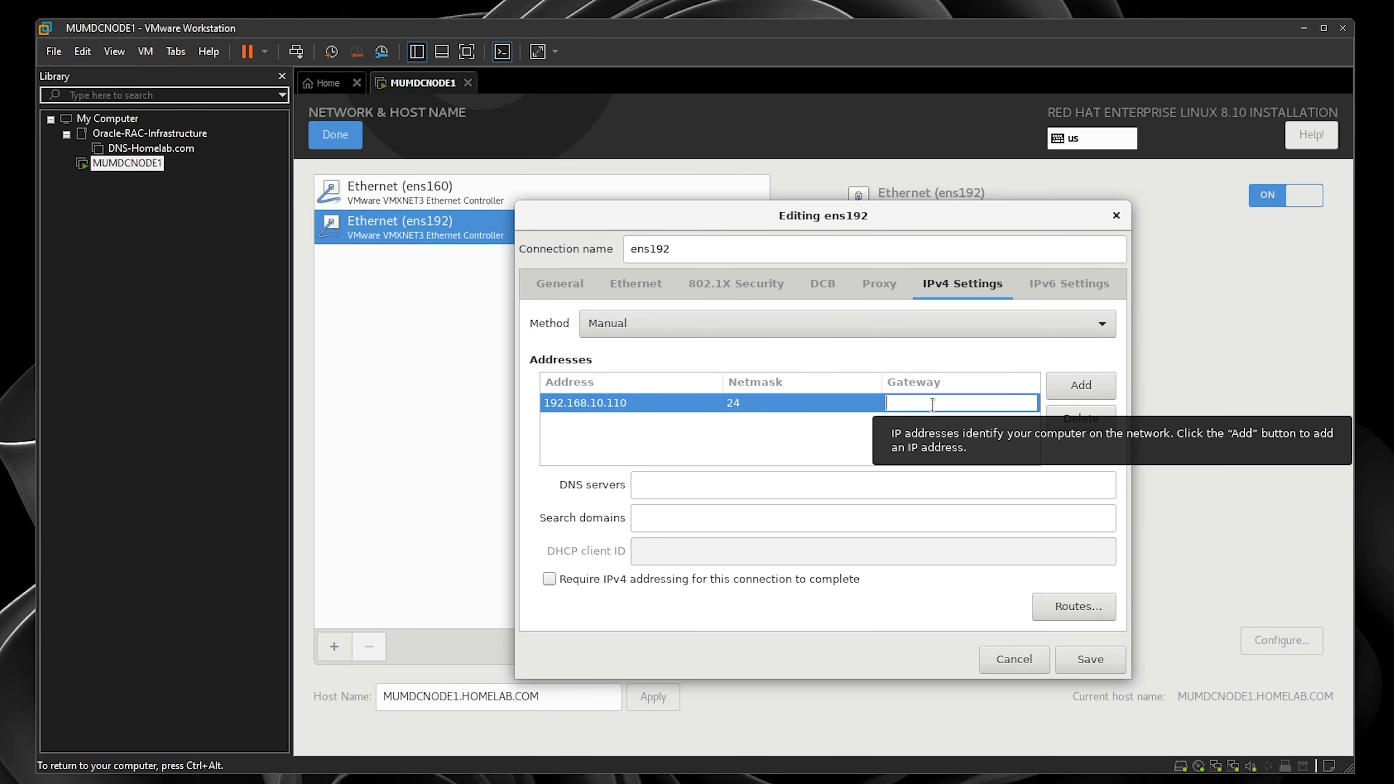
pyautogui.write('192.168.')
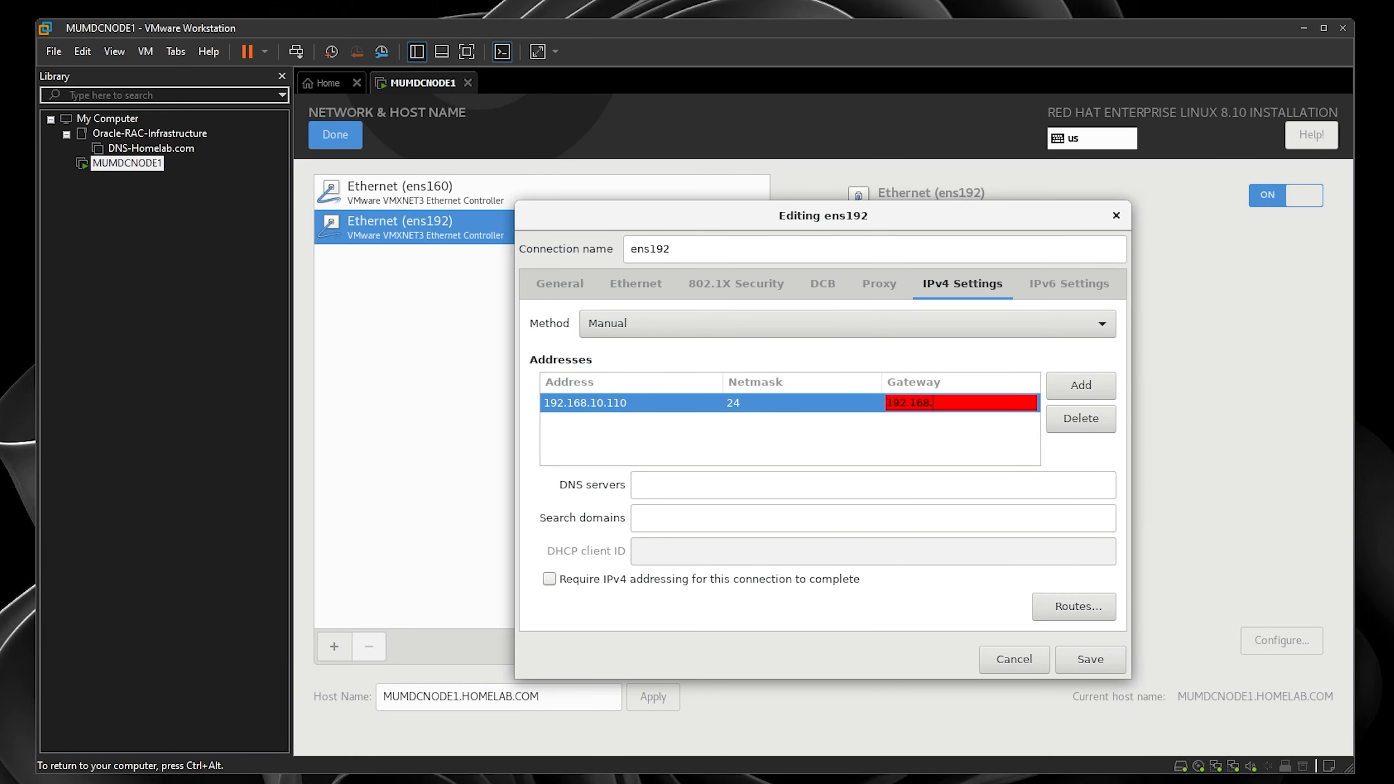
pyautogui.write('1.11')
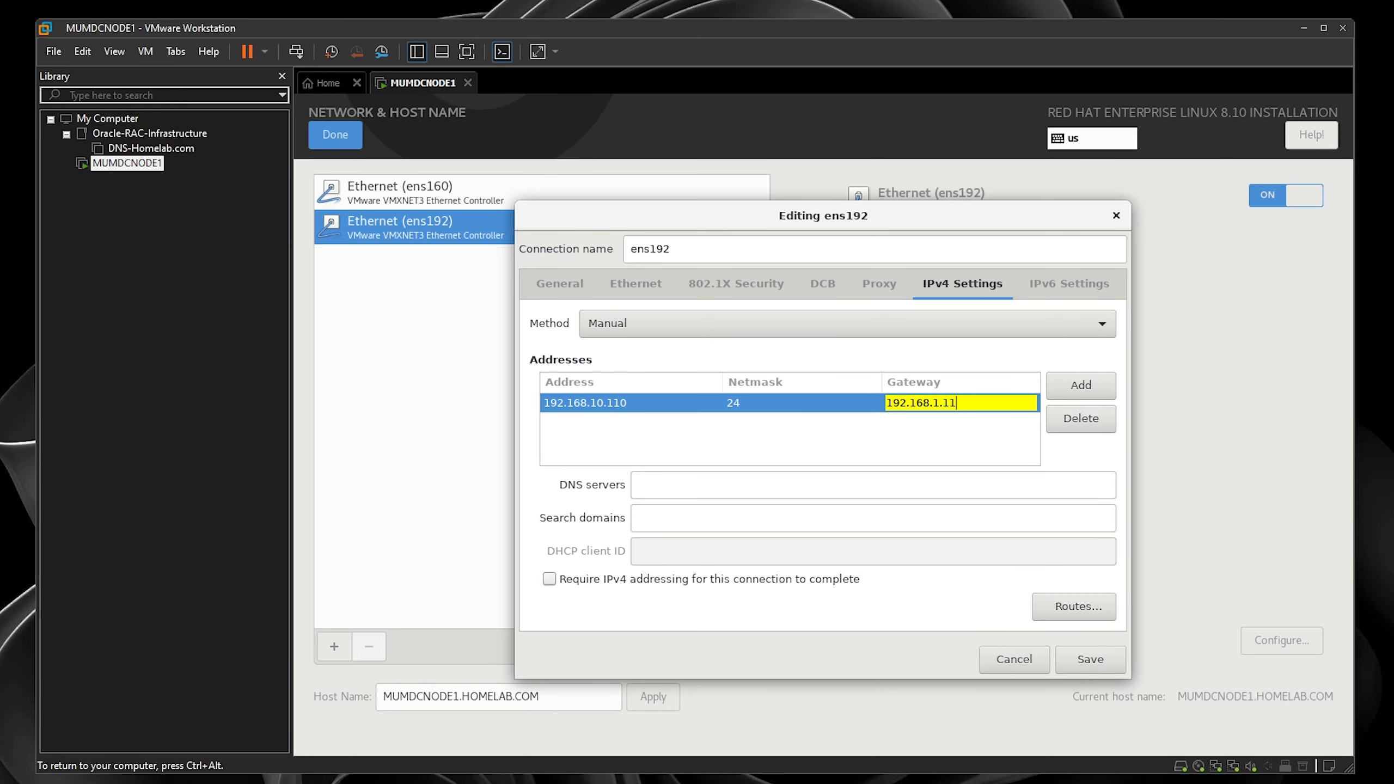
pyautogui.click(785, 485)
pyautogui.write('192')
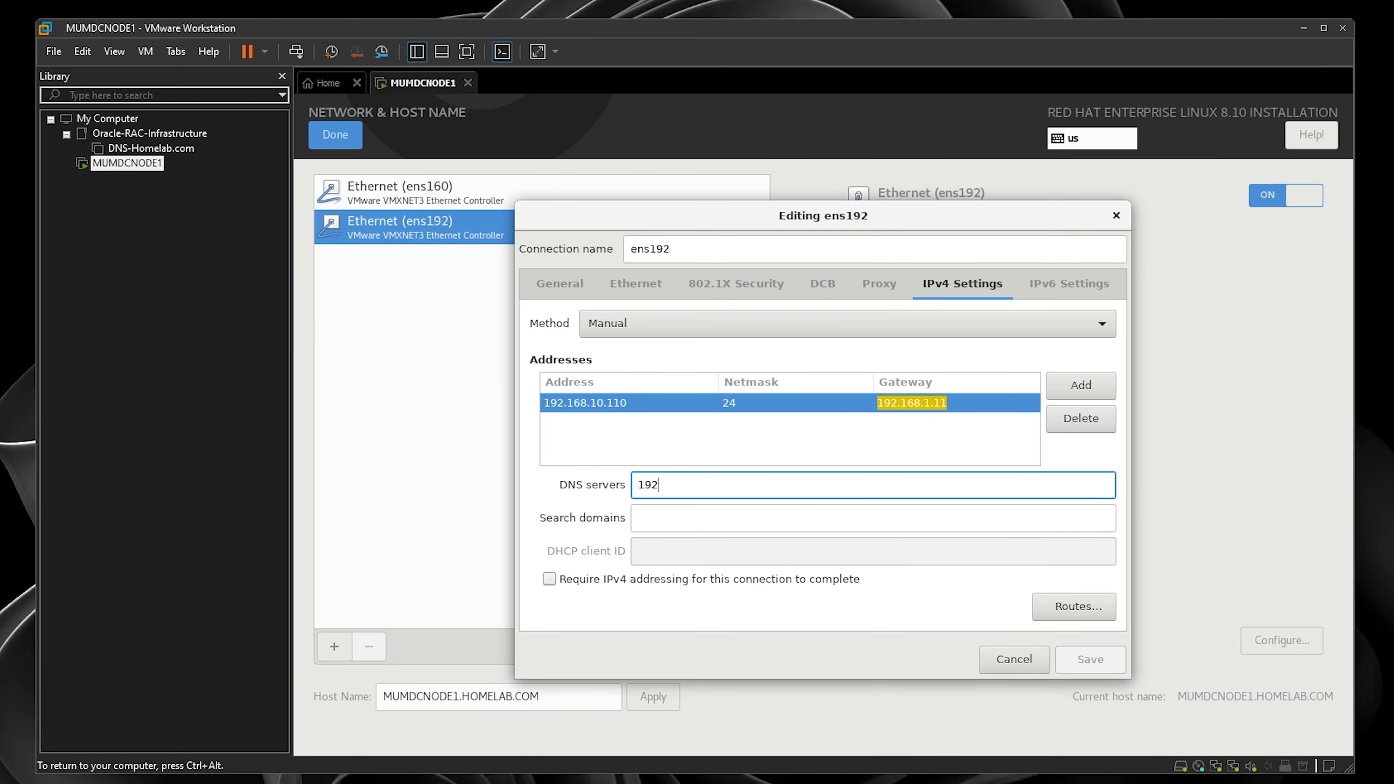
pyautogui.write('.168.1')
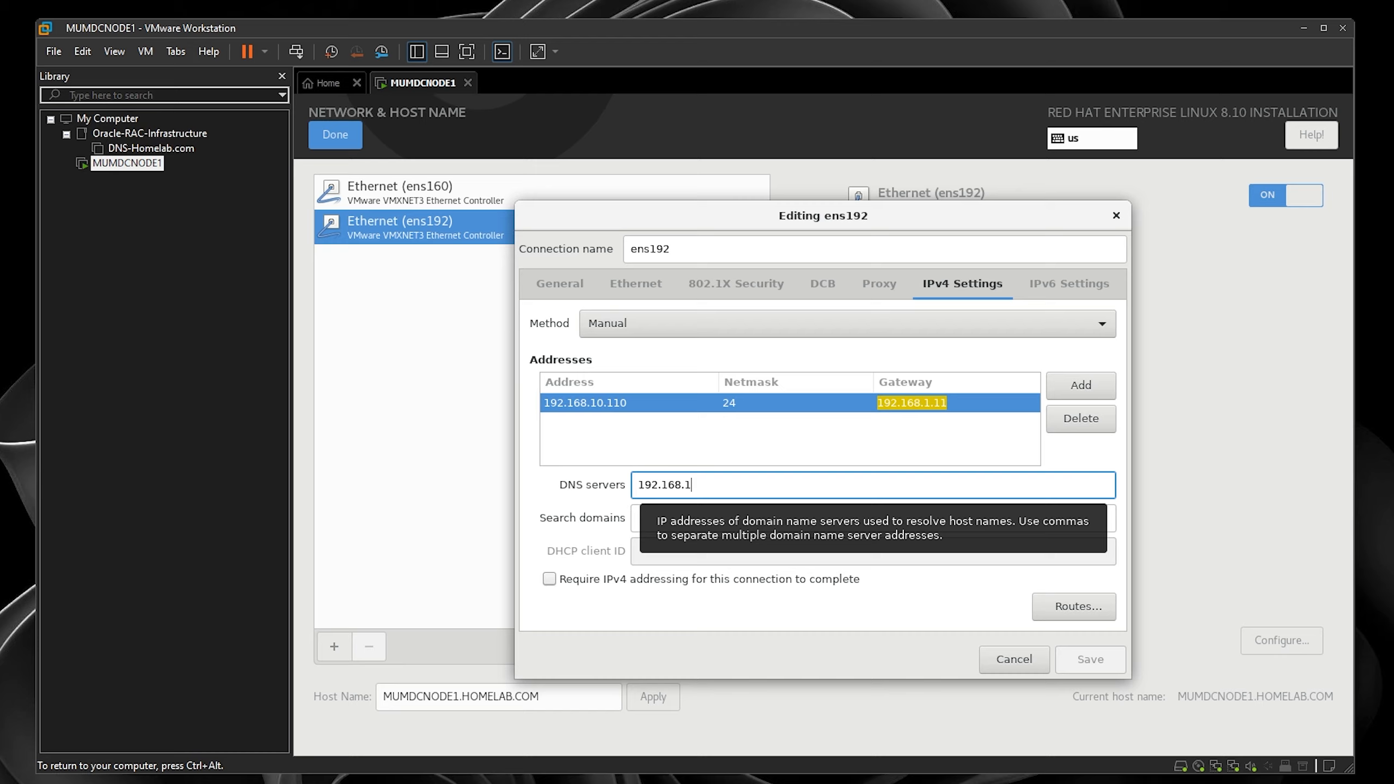
pyautogui.write('.100')
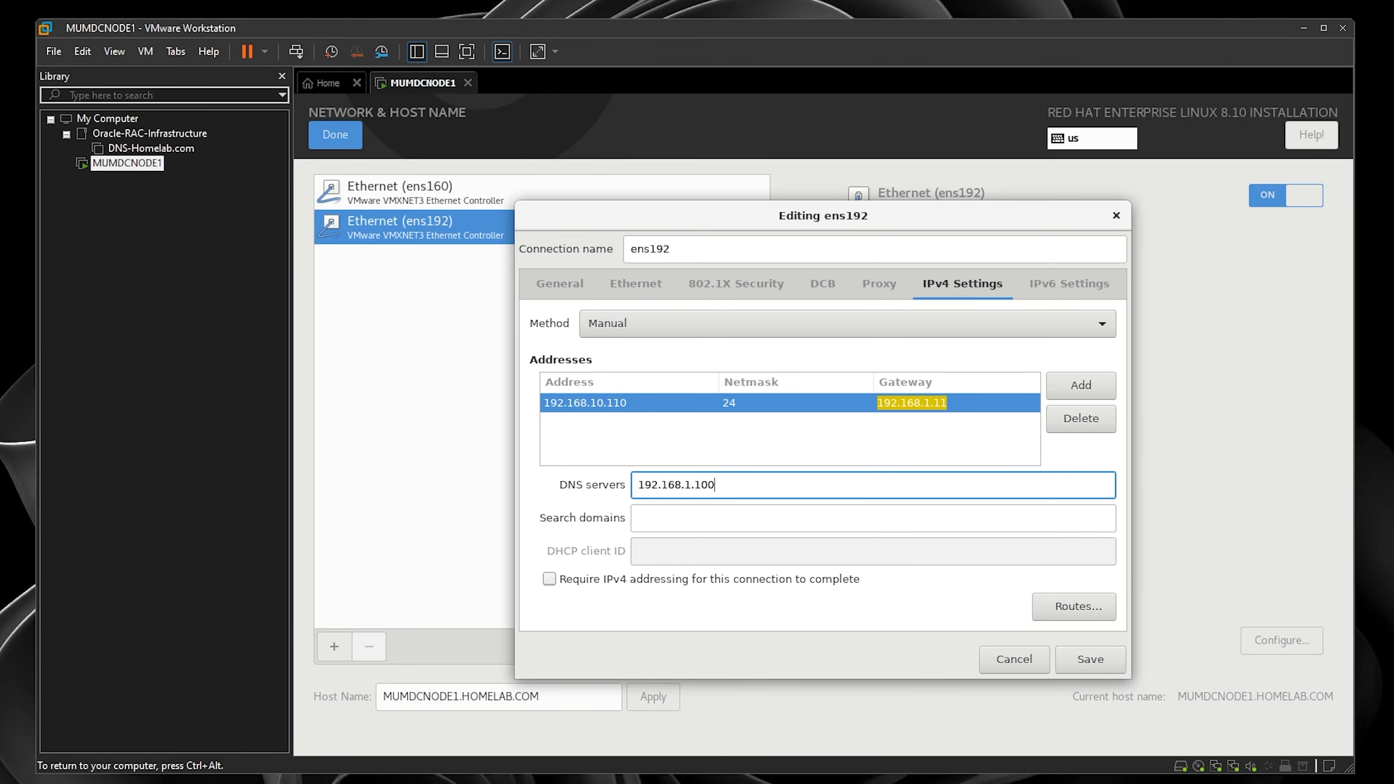
pyautogui.click(1101, 659)
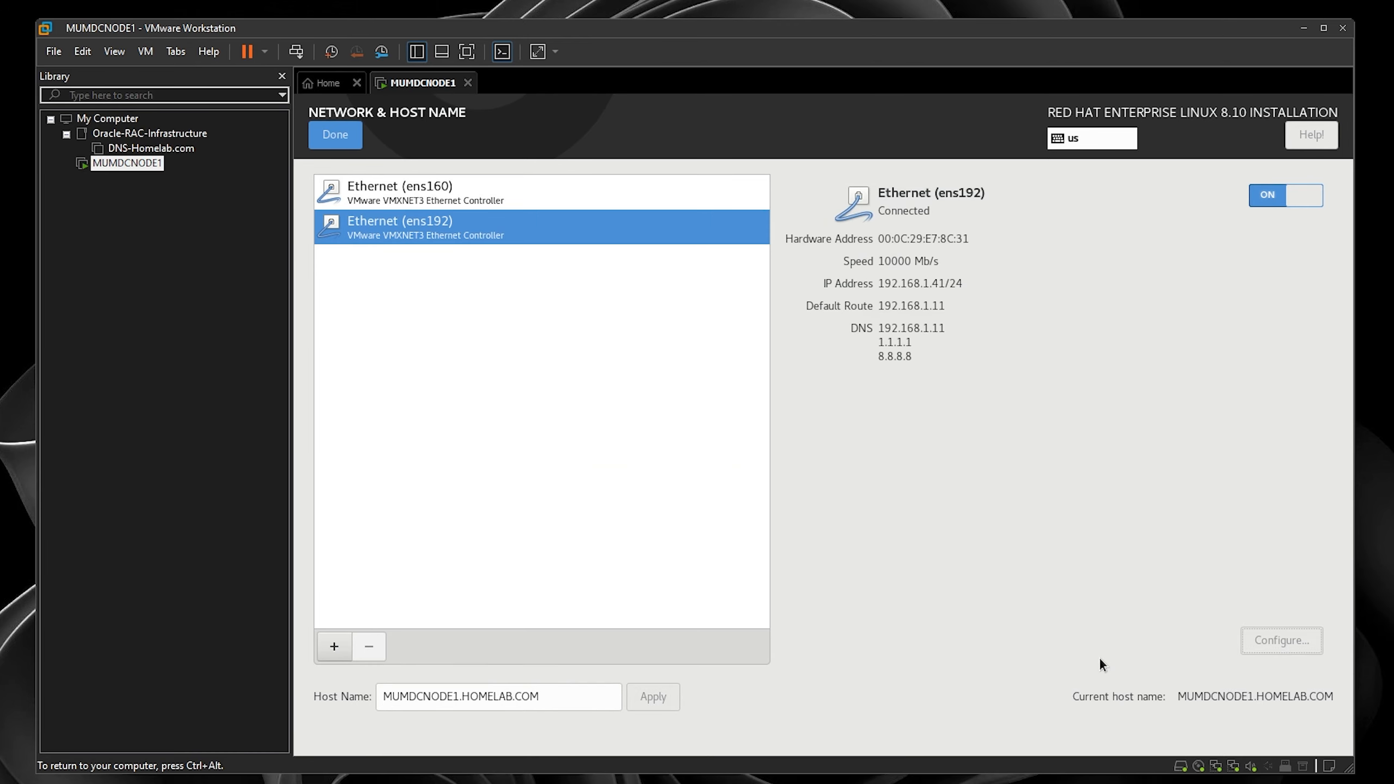
pyautogui.click(339, 134)
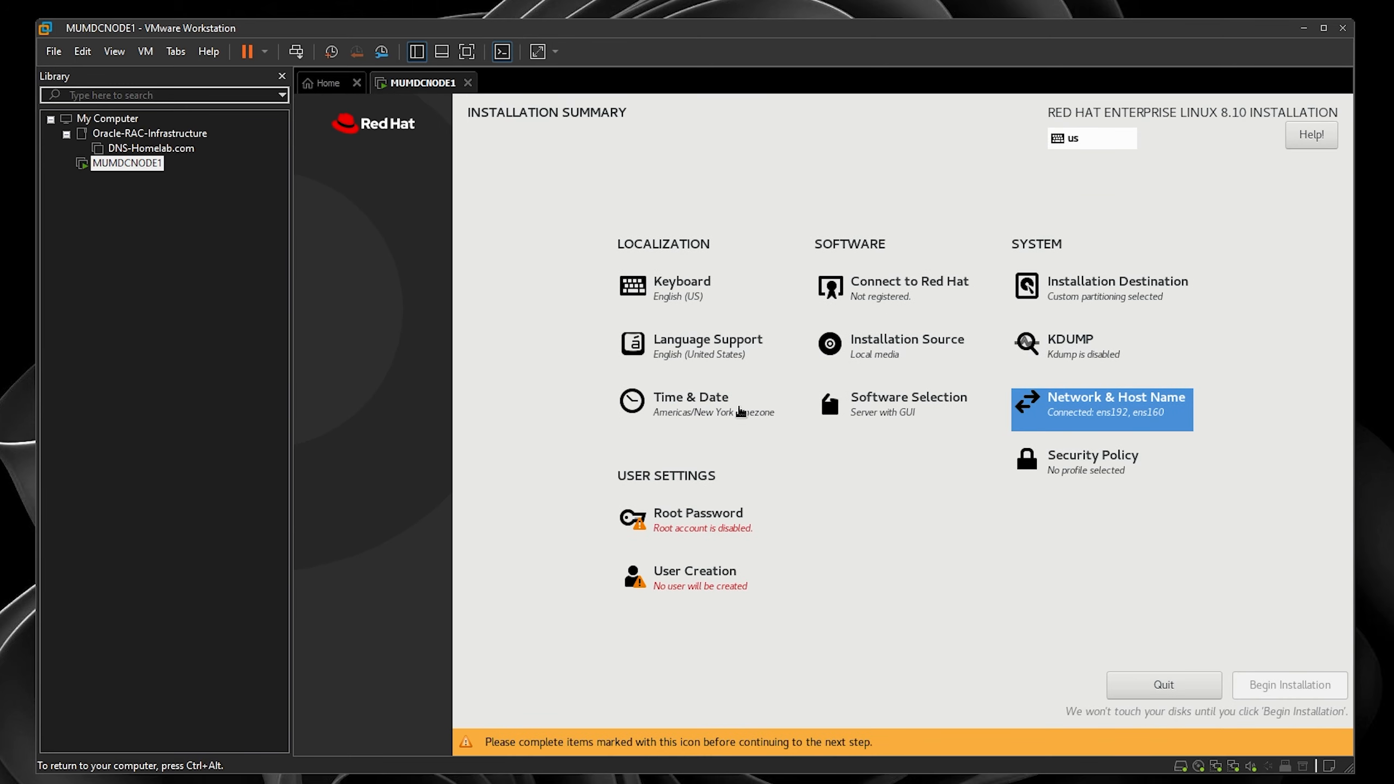
# - Pick India on the time zone map to use Asia/Kolkata
pyautogui.click(740, 412)
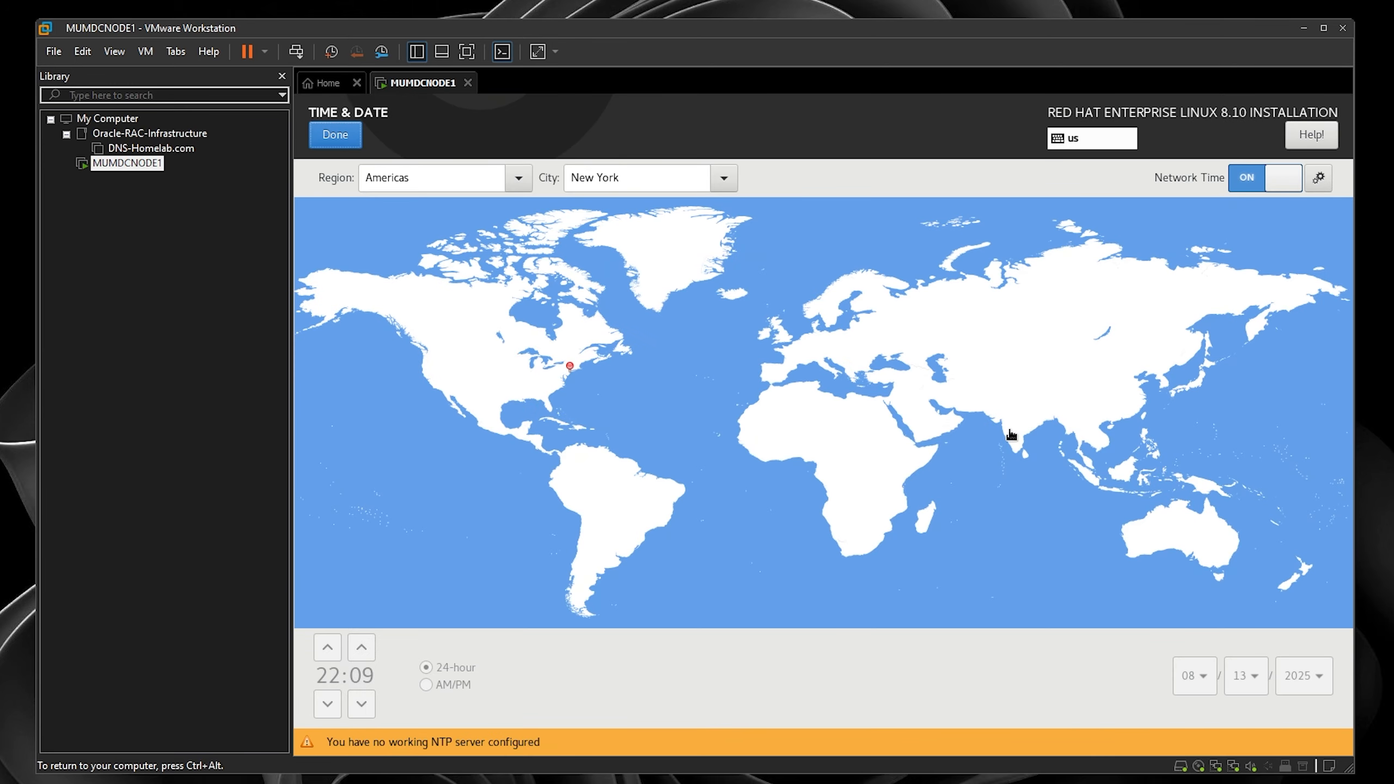
pyautogui.click(1012, 435)
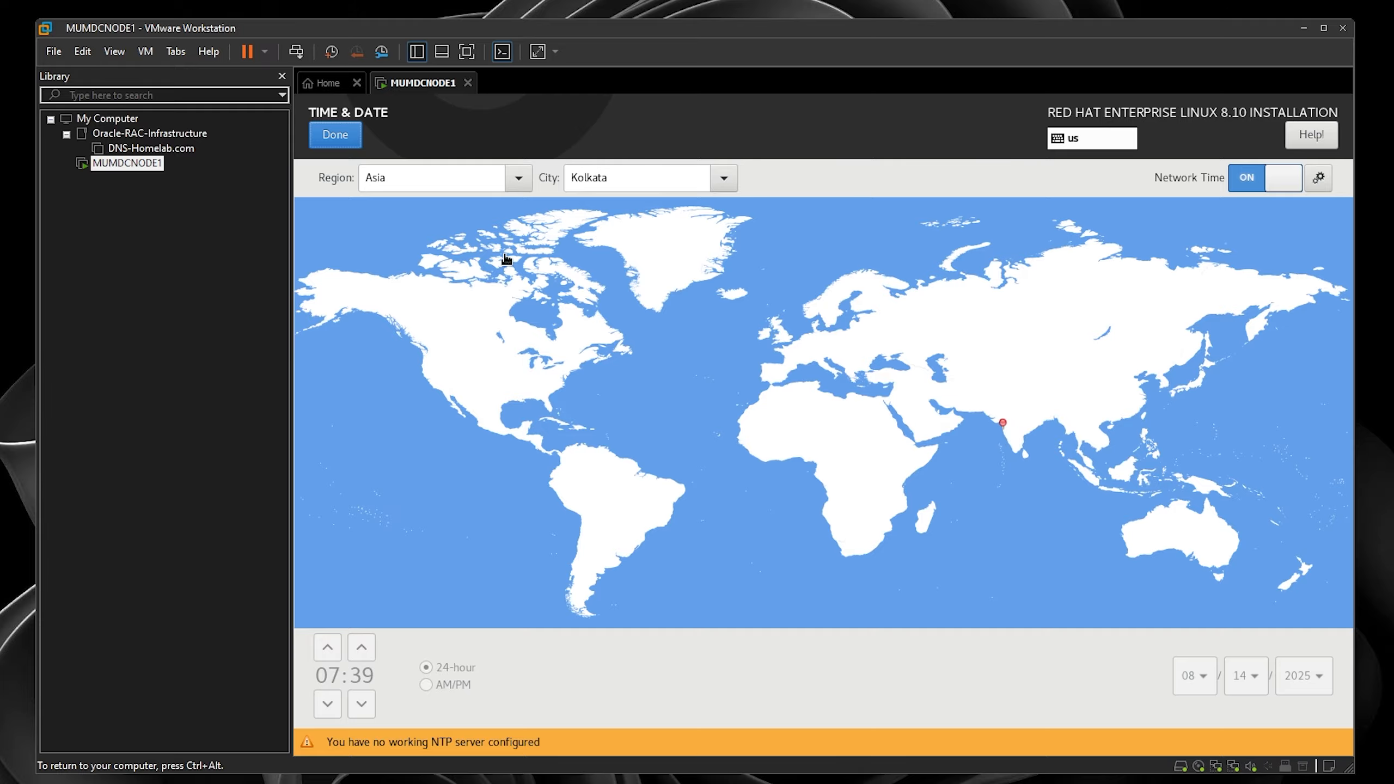
pyautogui.click(356, 140)
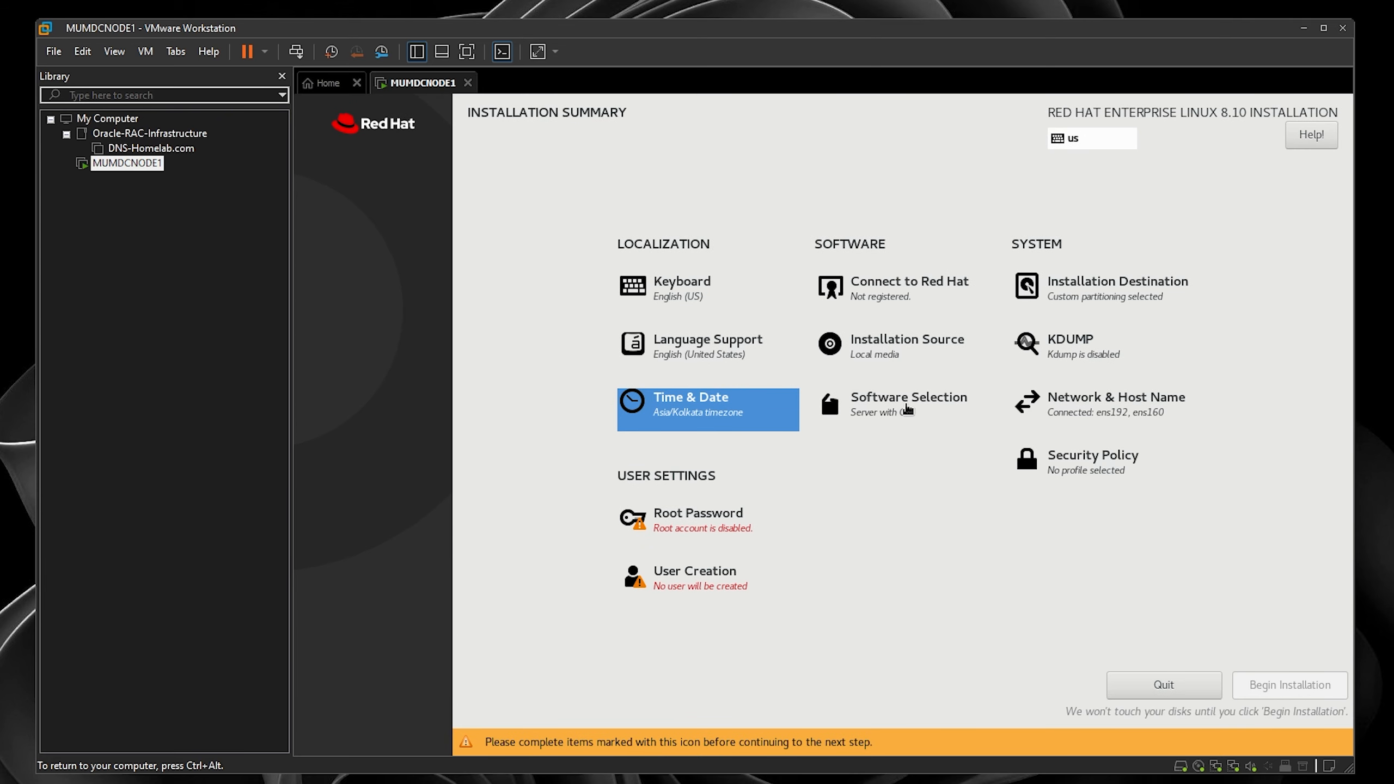
pyautogui.click(907, 410)
# - Choose the Server environment with File and Storage Server, Debugging Tools and Development Tools add-ons
pyautogui.click(380, 249)
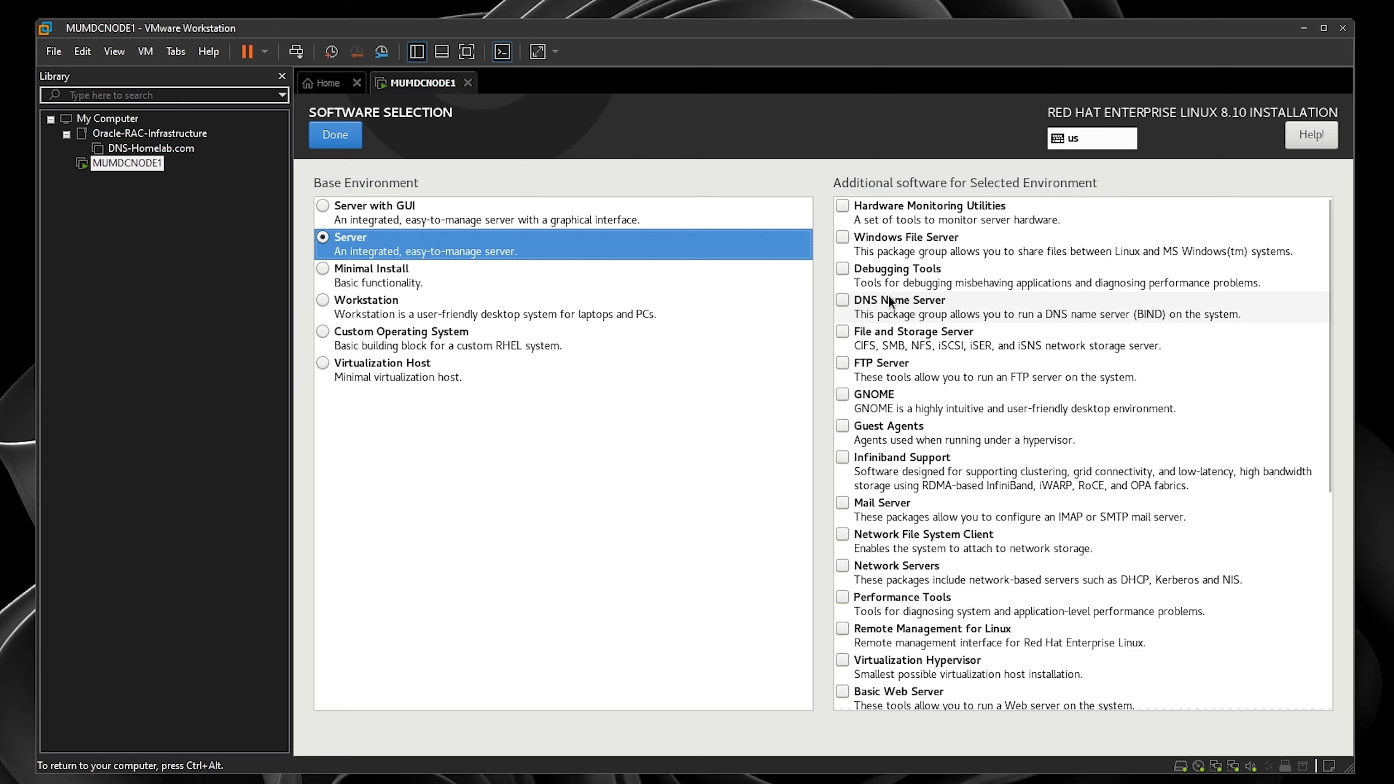
pyautogui.click(843, 331)
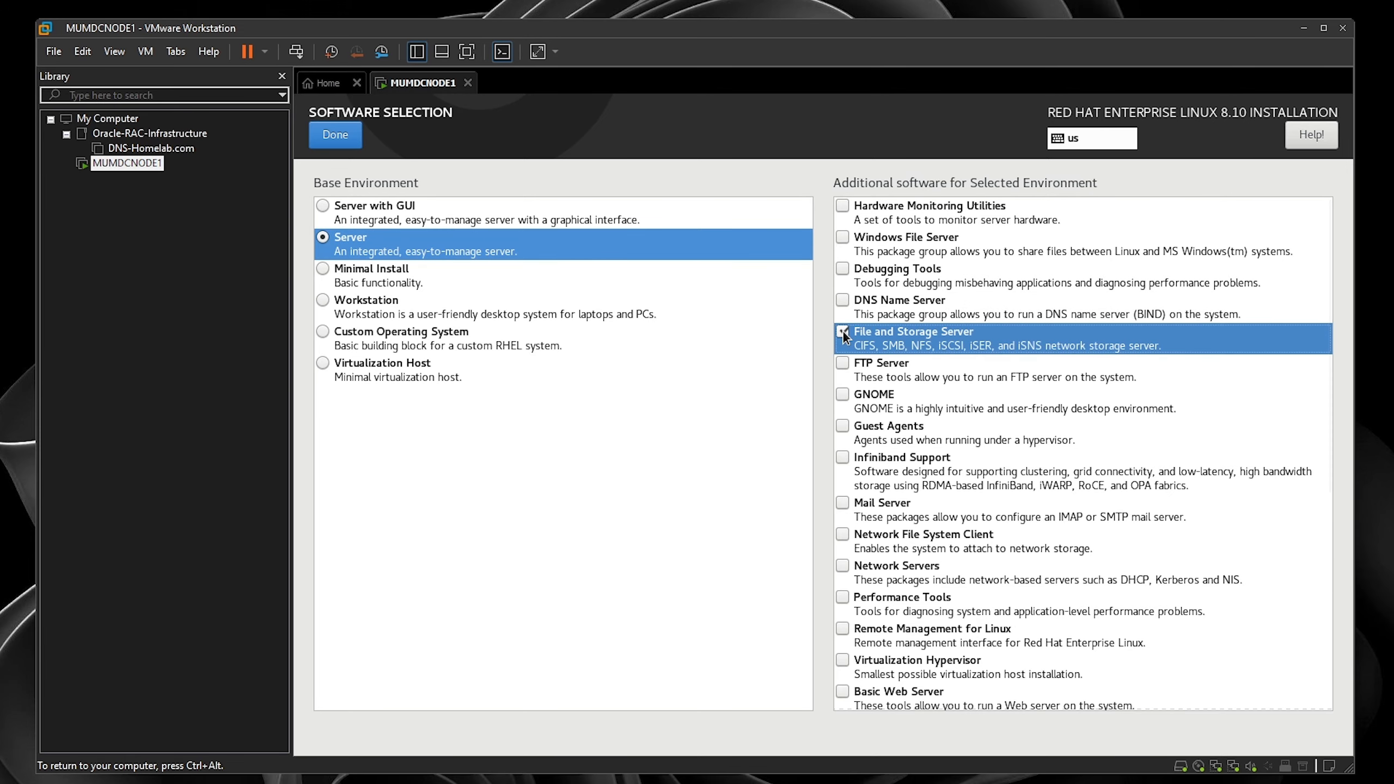
pyautogui.click(843, 269)
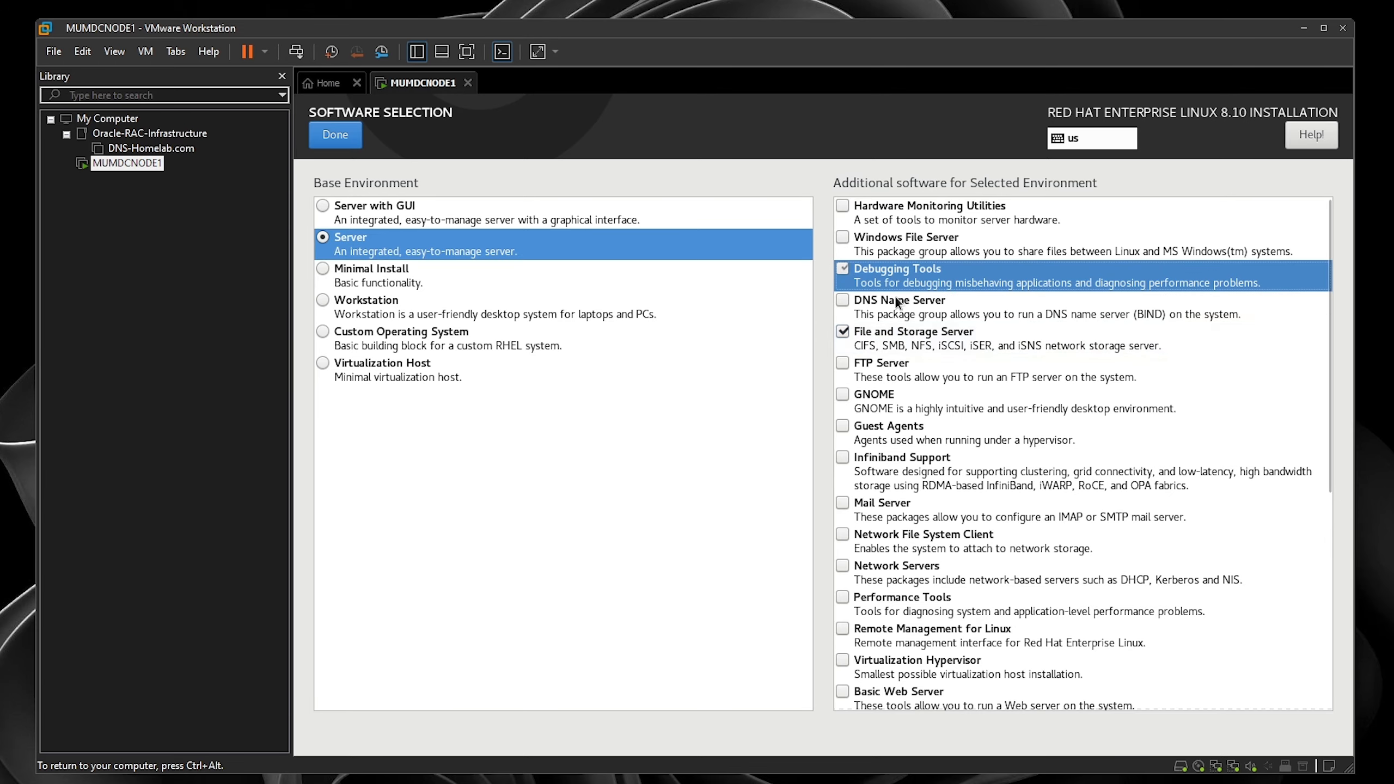
pyautogui.moveTo(1331, 470); pyautogui.dragTo(1320, 684)
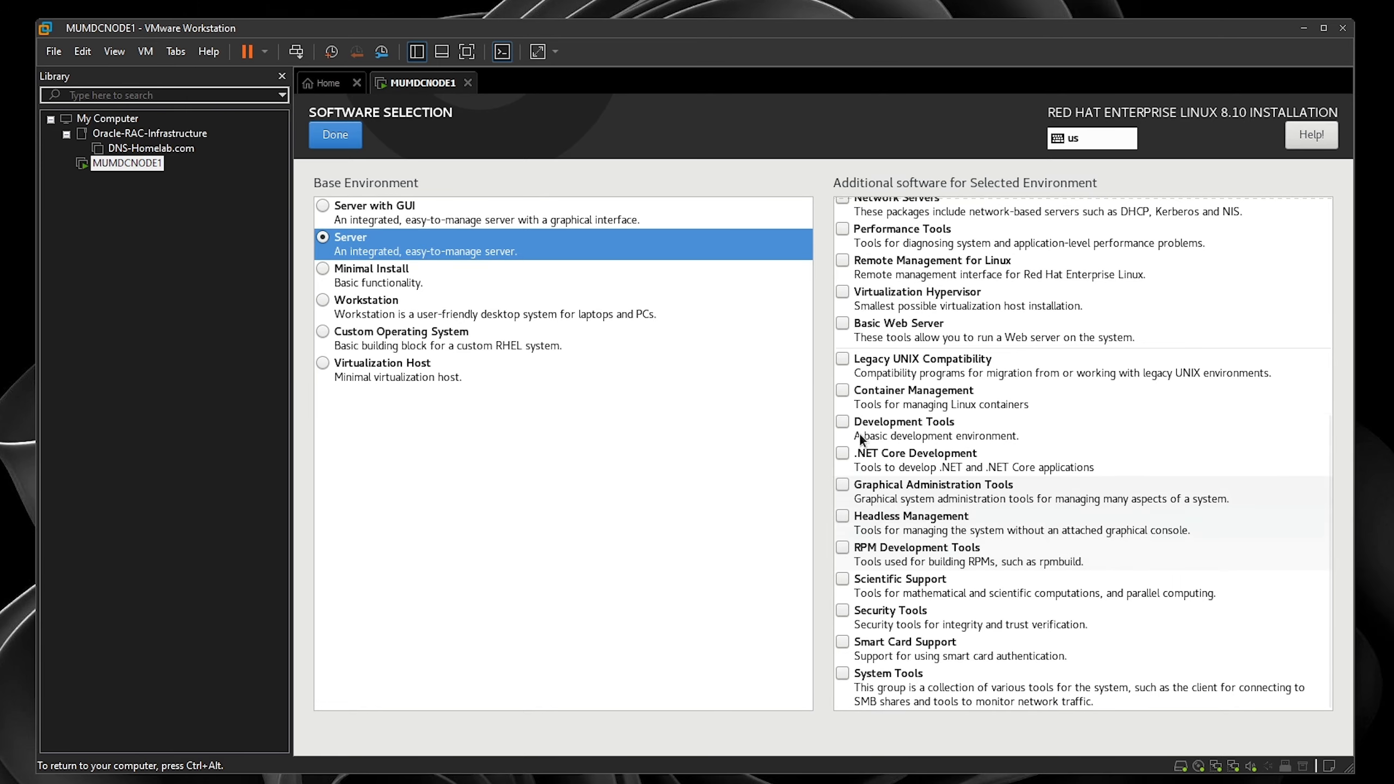
pyautogui.click(844, 422)
pyautogui.click(336, 135)
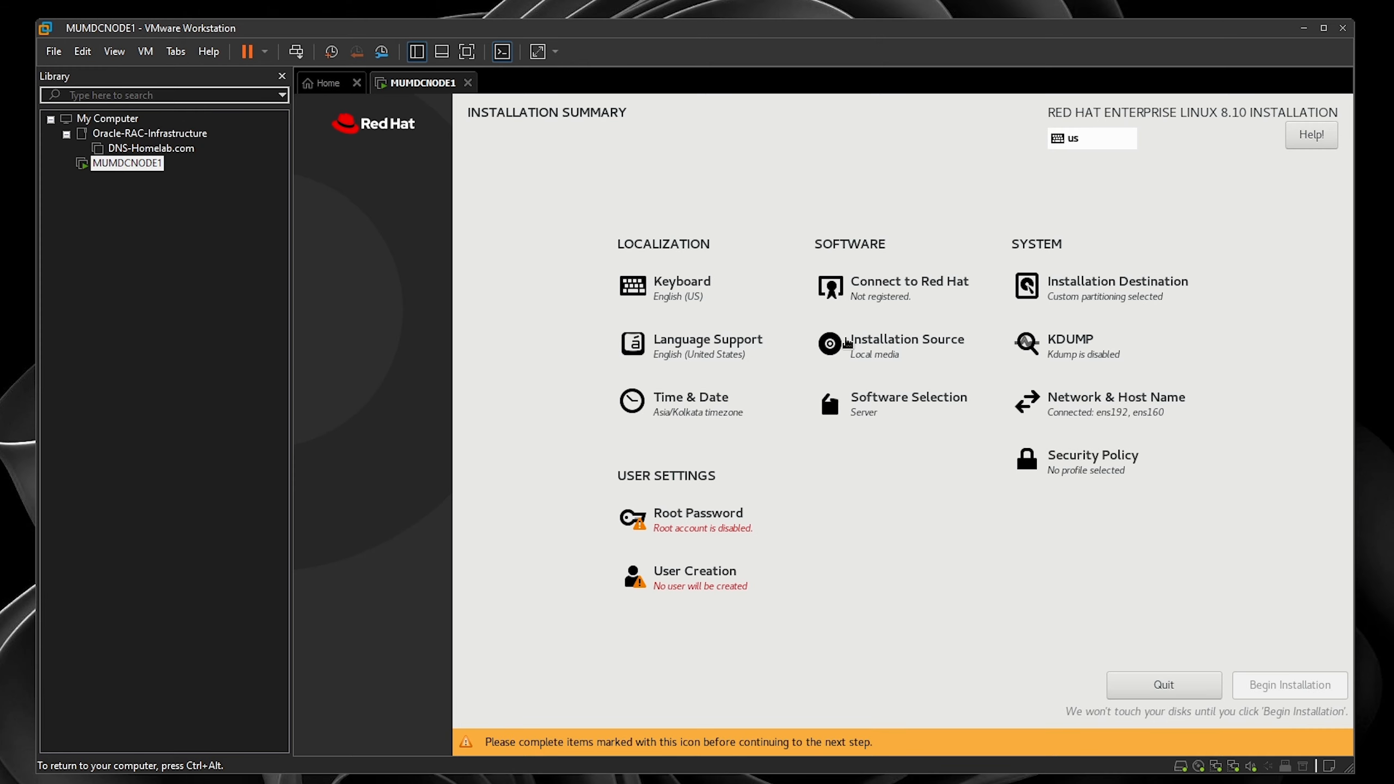
# - Enter the root password in both the password and confirmation fields, then save it
pyautogui.click(714, 541)
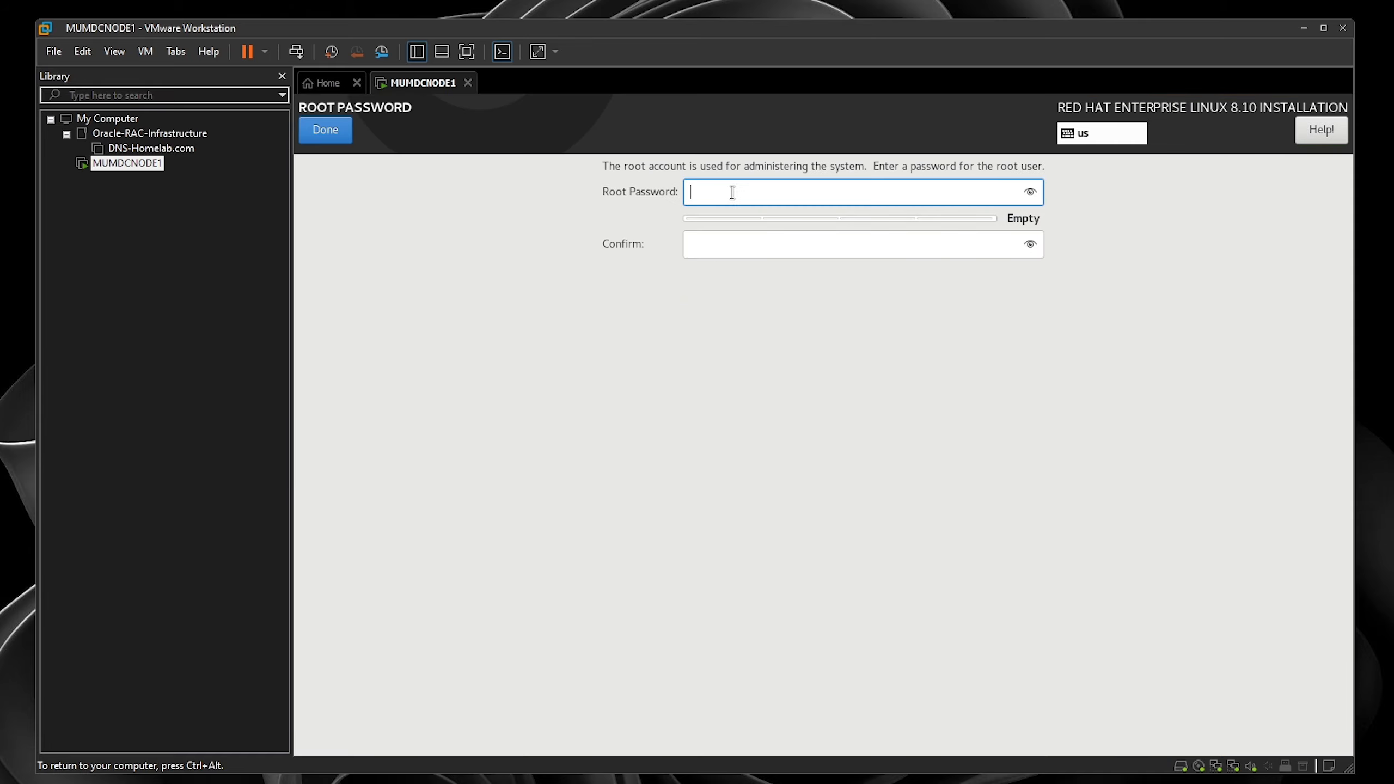
pyautogui.write('•••')
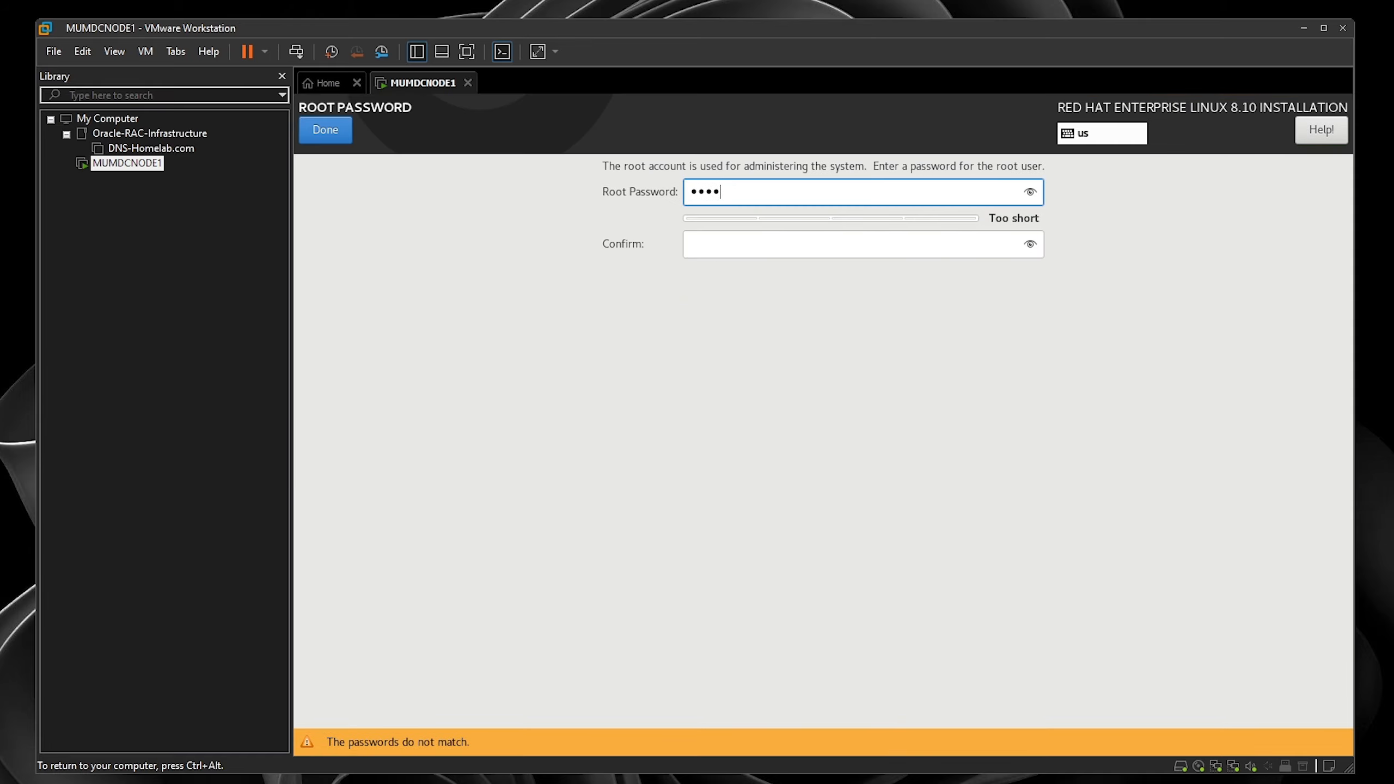
pyautogui.write('•••••')
pyautogui.press('Tab')
pyautogui.write('•••')
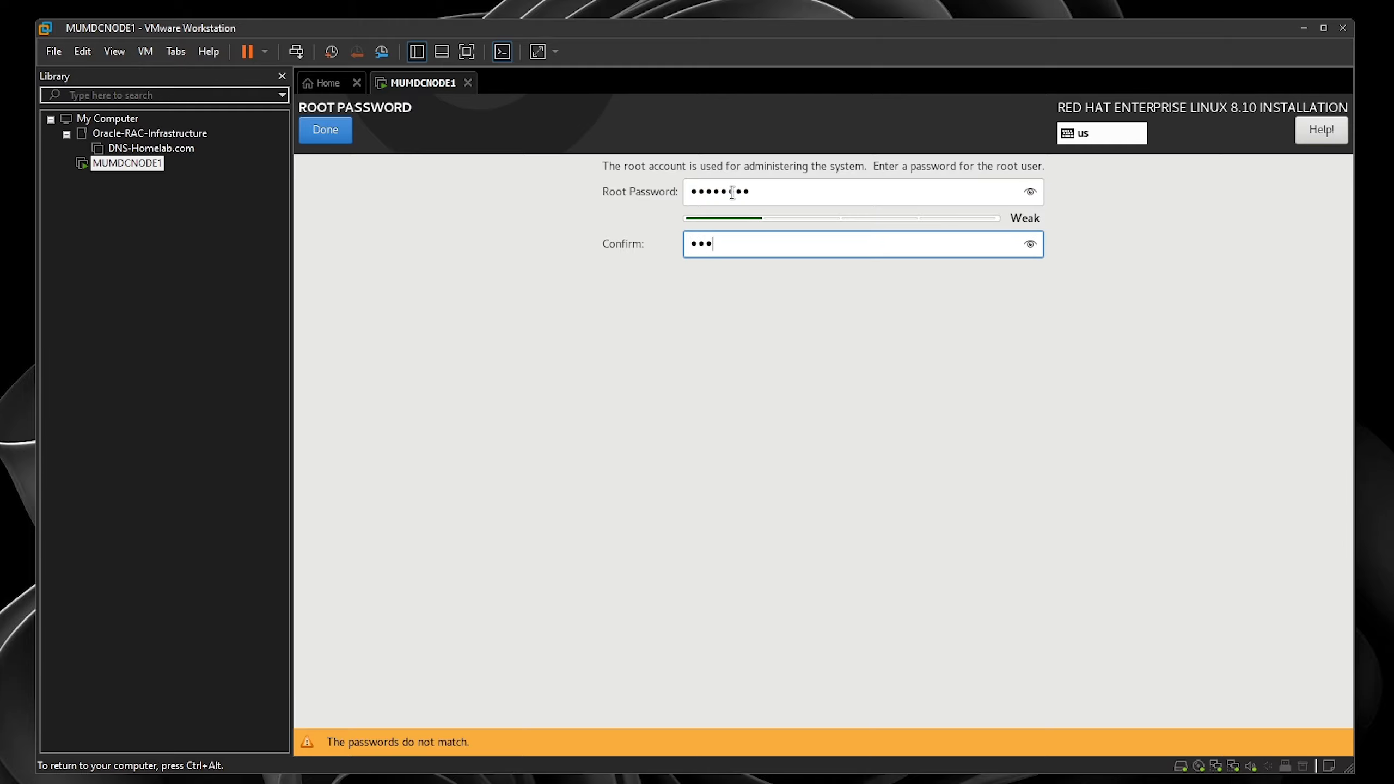
pyautogui.write('•••••')
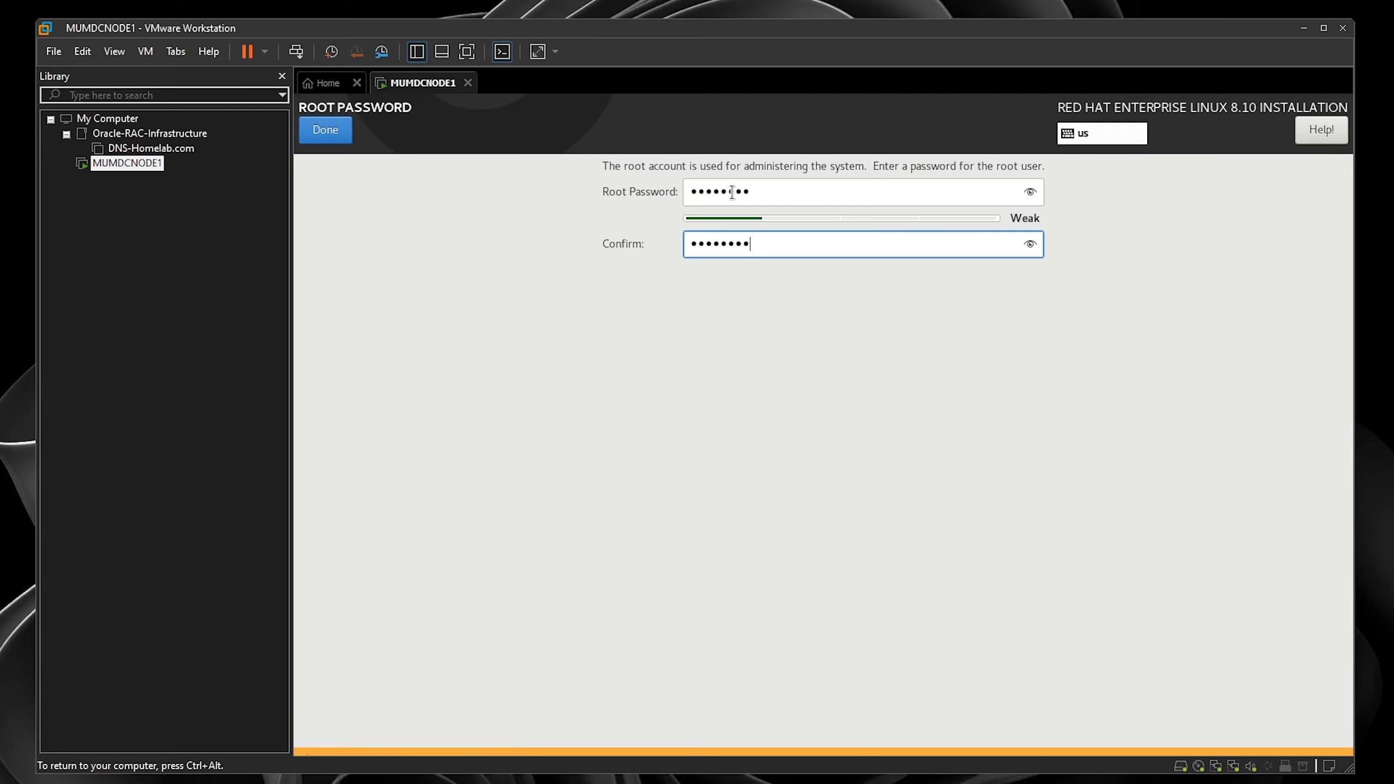
pyautogui.click(339, 131)
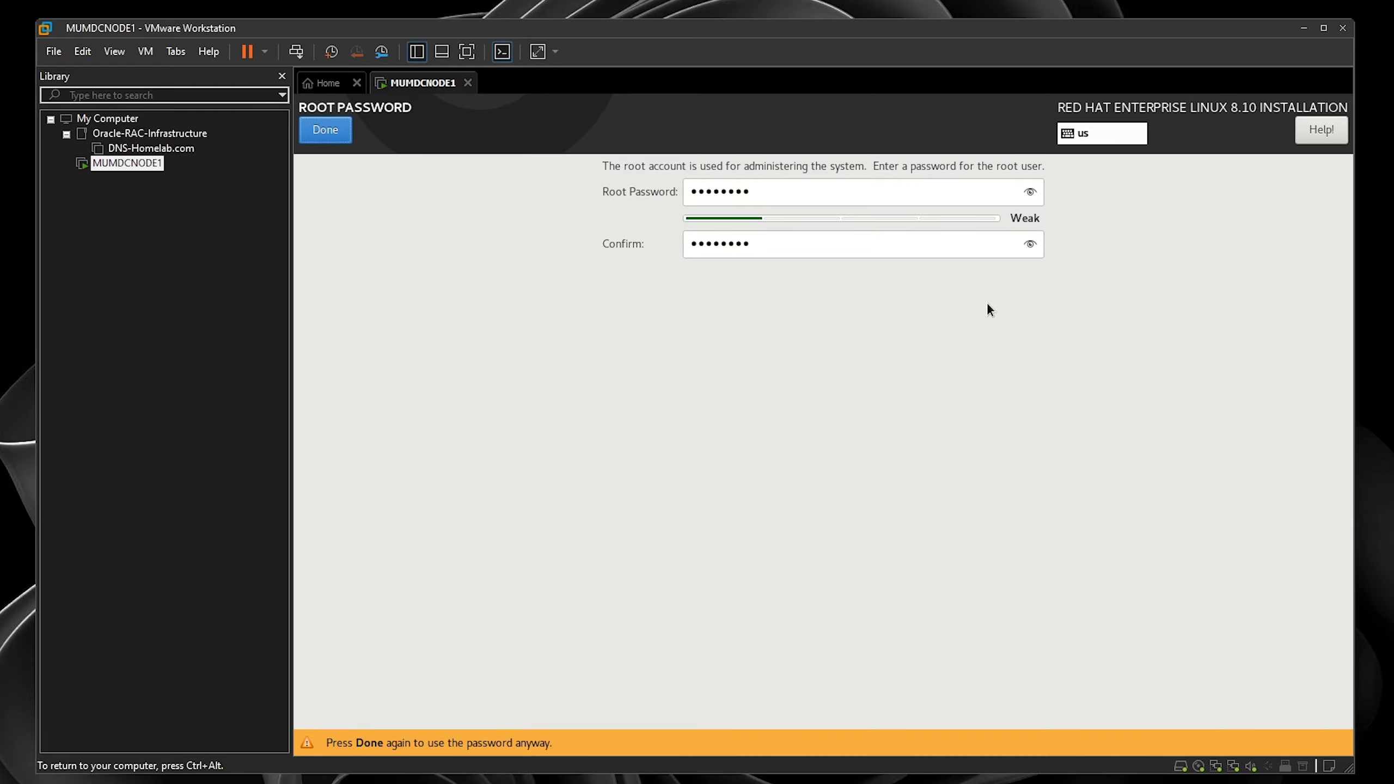
# - Accept the weak root password and create administrator user 'Master' with a password
pyautogui.click(323, 128)
pyautogui.click(707, 604)
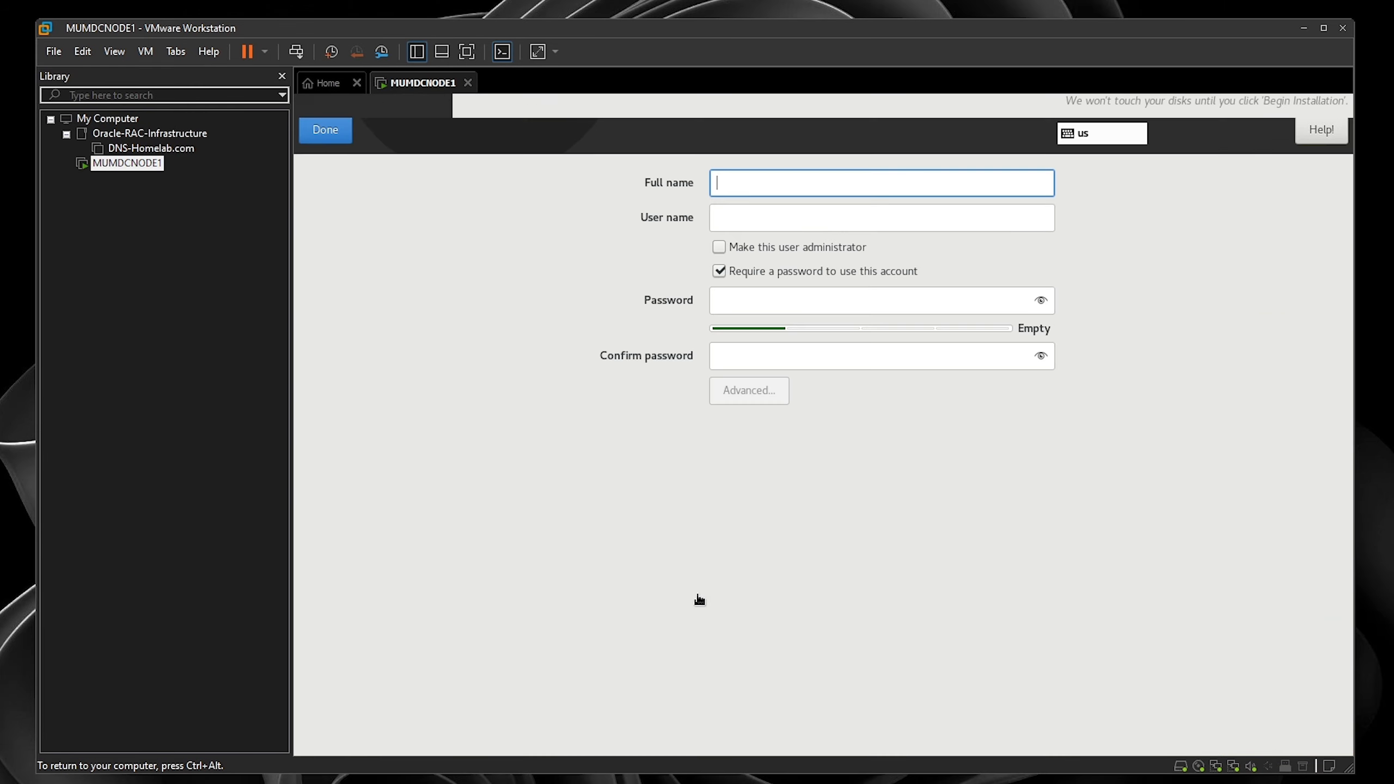
pyautogui.write('Master')
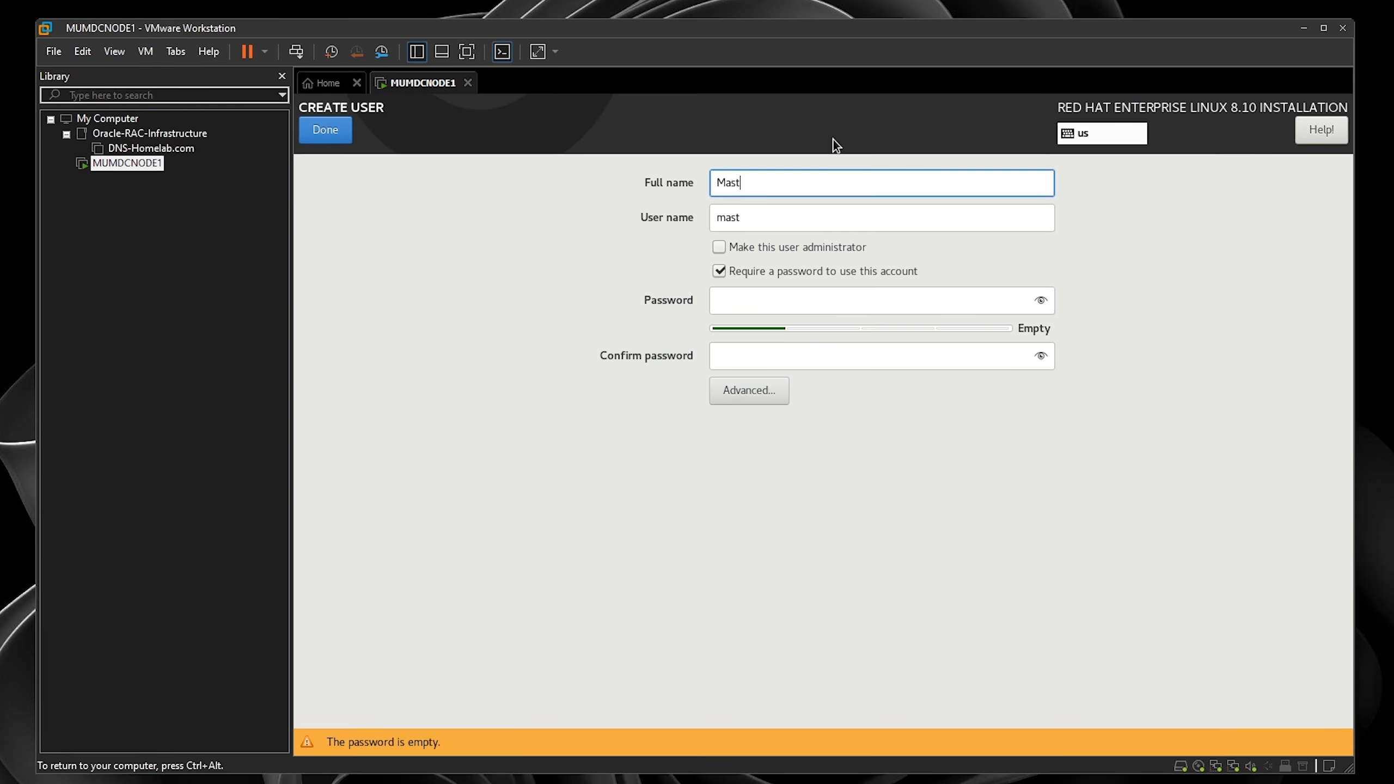
pyautogui.press('Tab')
pyautogui.press('Tab')
pyautogui.press('space')
pyautogui.press('Tab')
pyautogui.press('Tab')
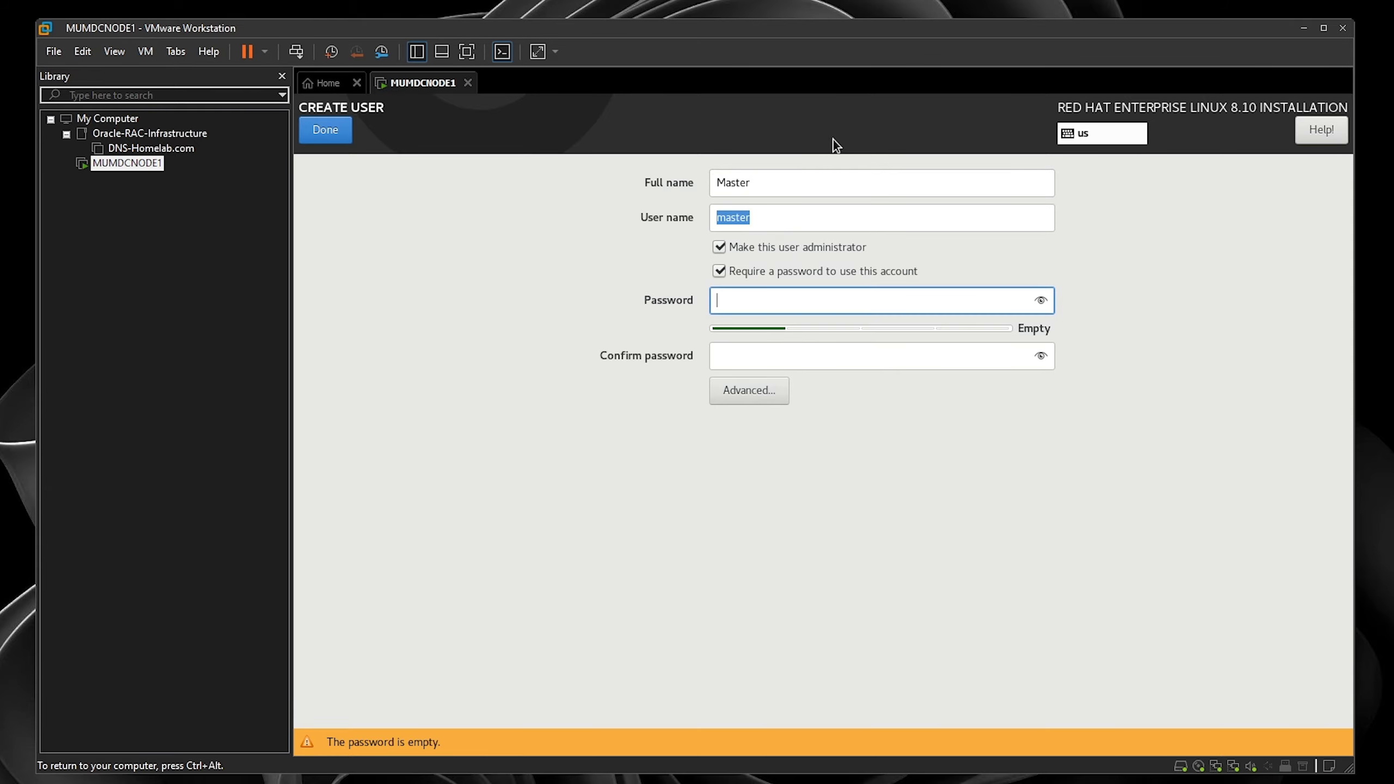
pyautogui.write('master12')
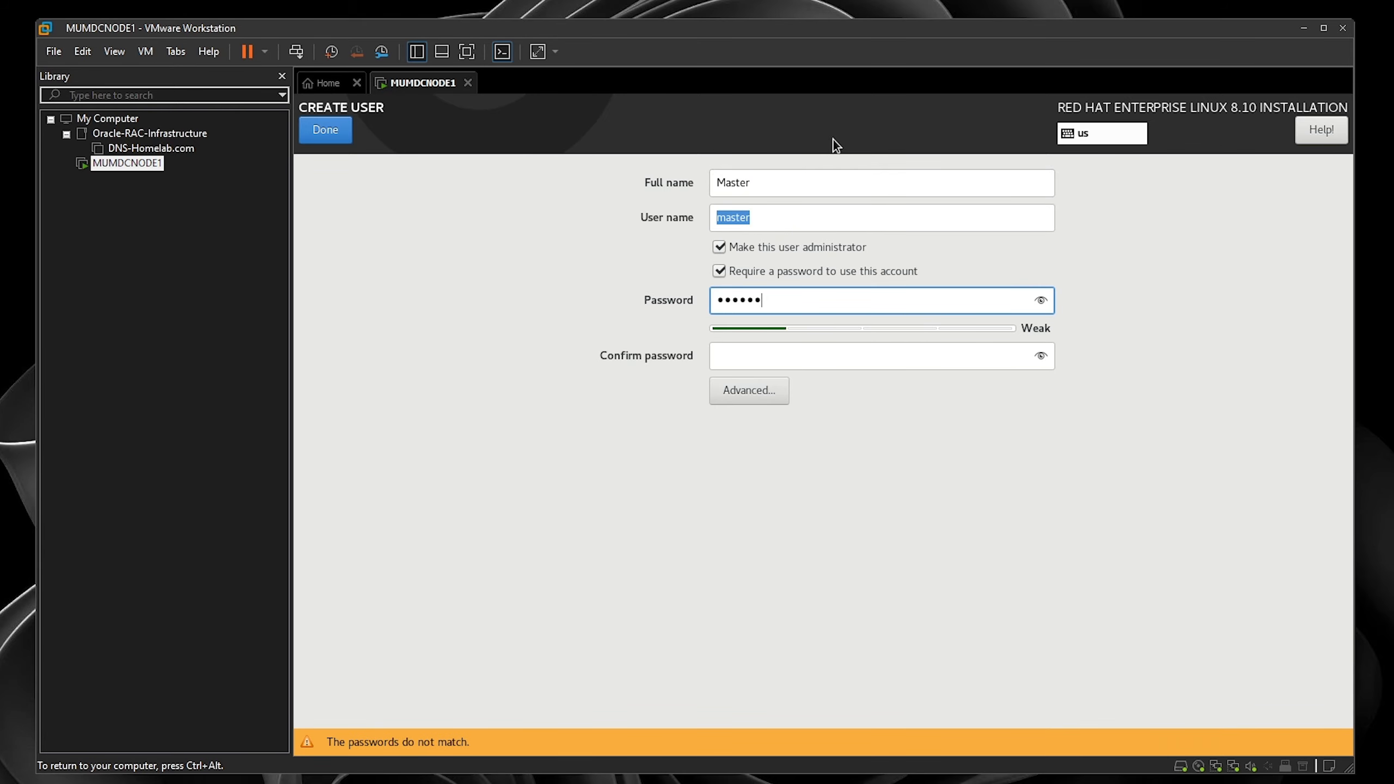
pyautogui.write('34')
pyautogui.press('Tab')
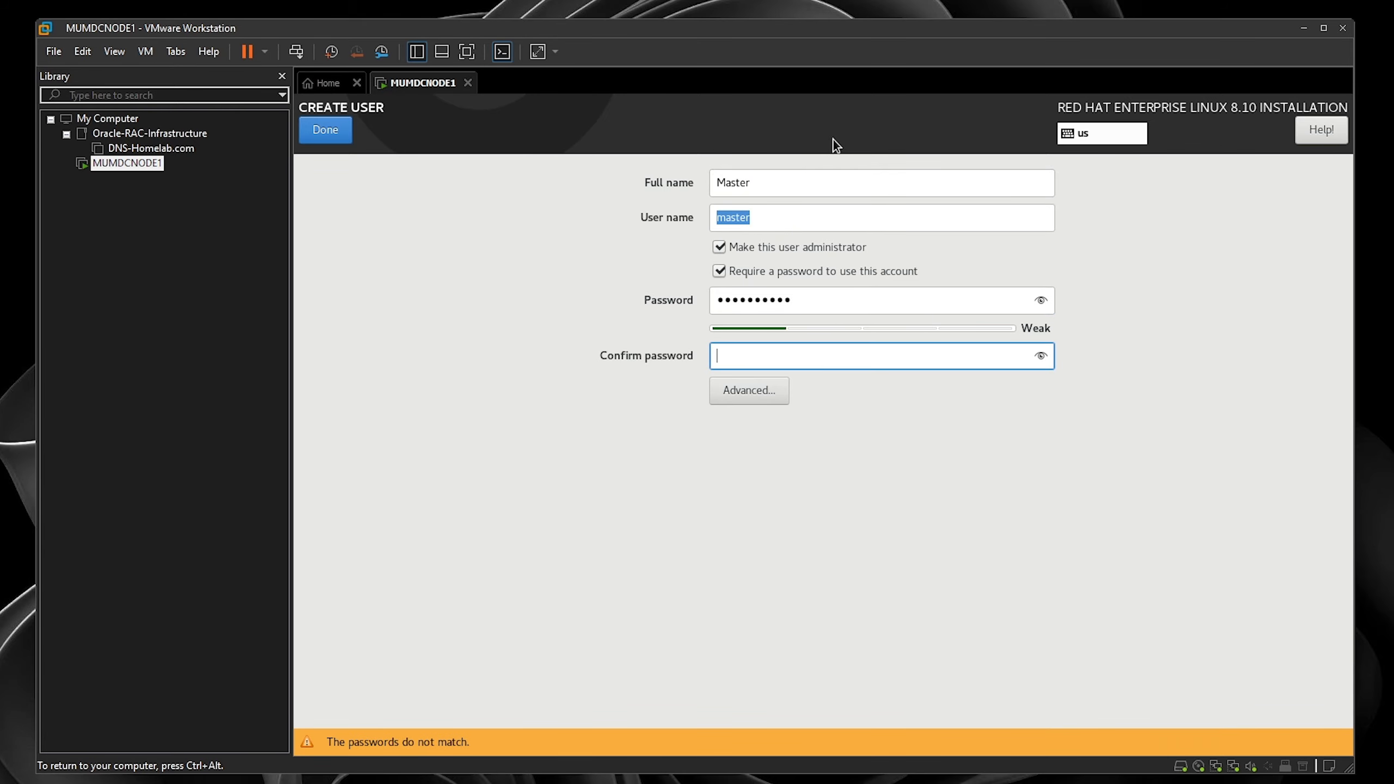
pyautogui.write('master1234')
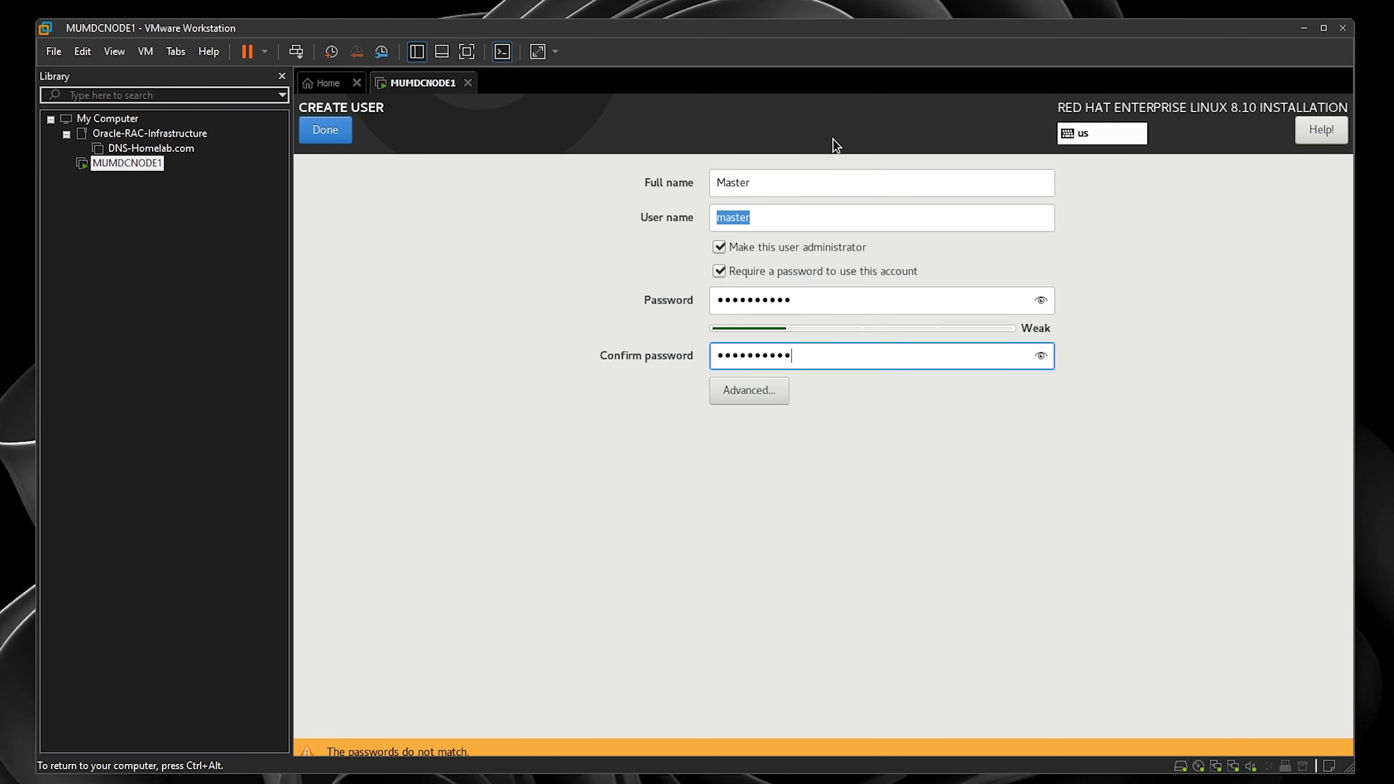
pyautogui.click(318, 138)
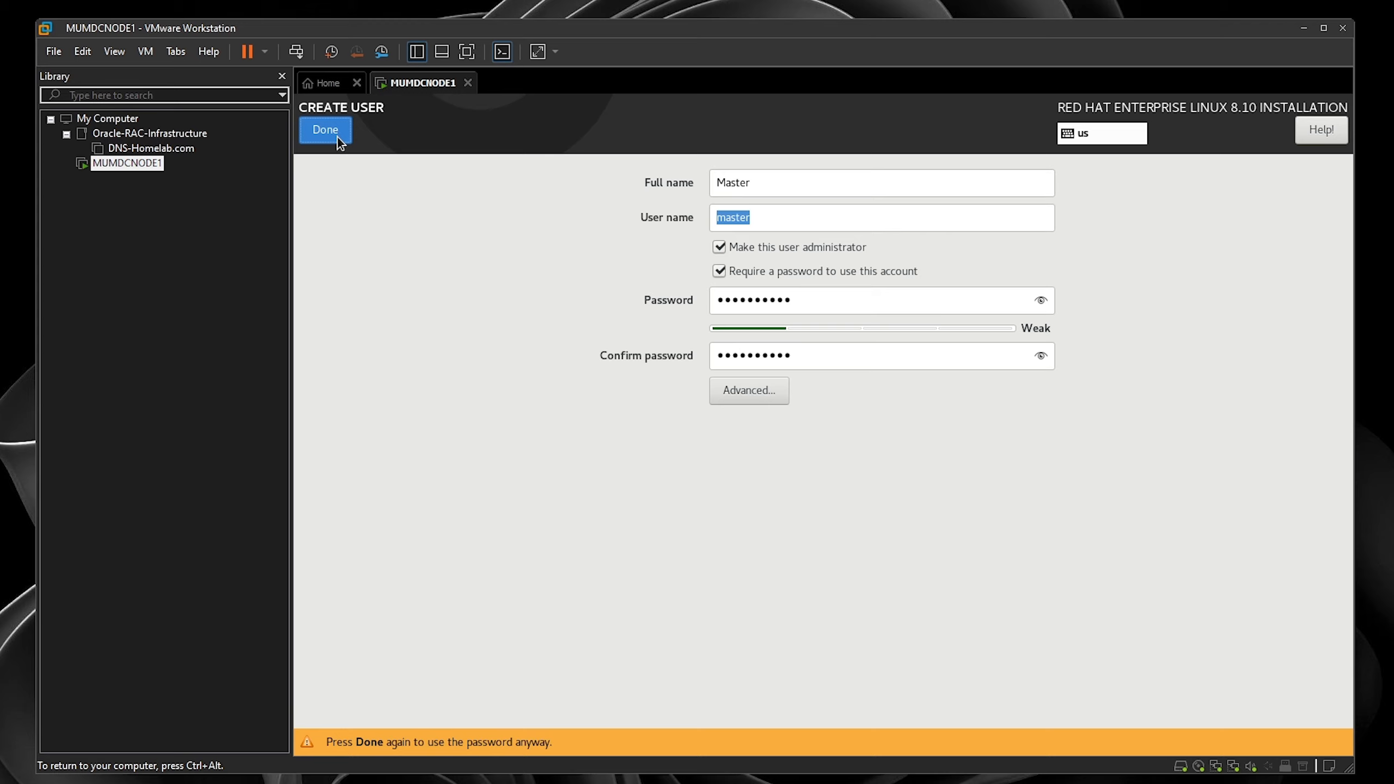
pyautogui.click(337, 138)
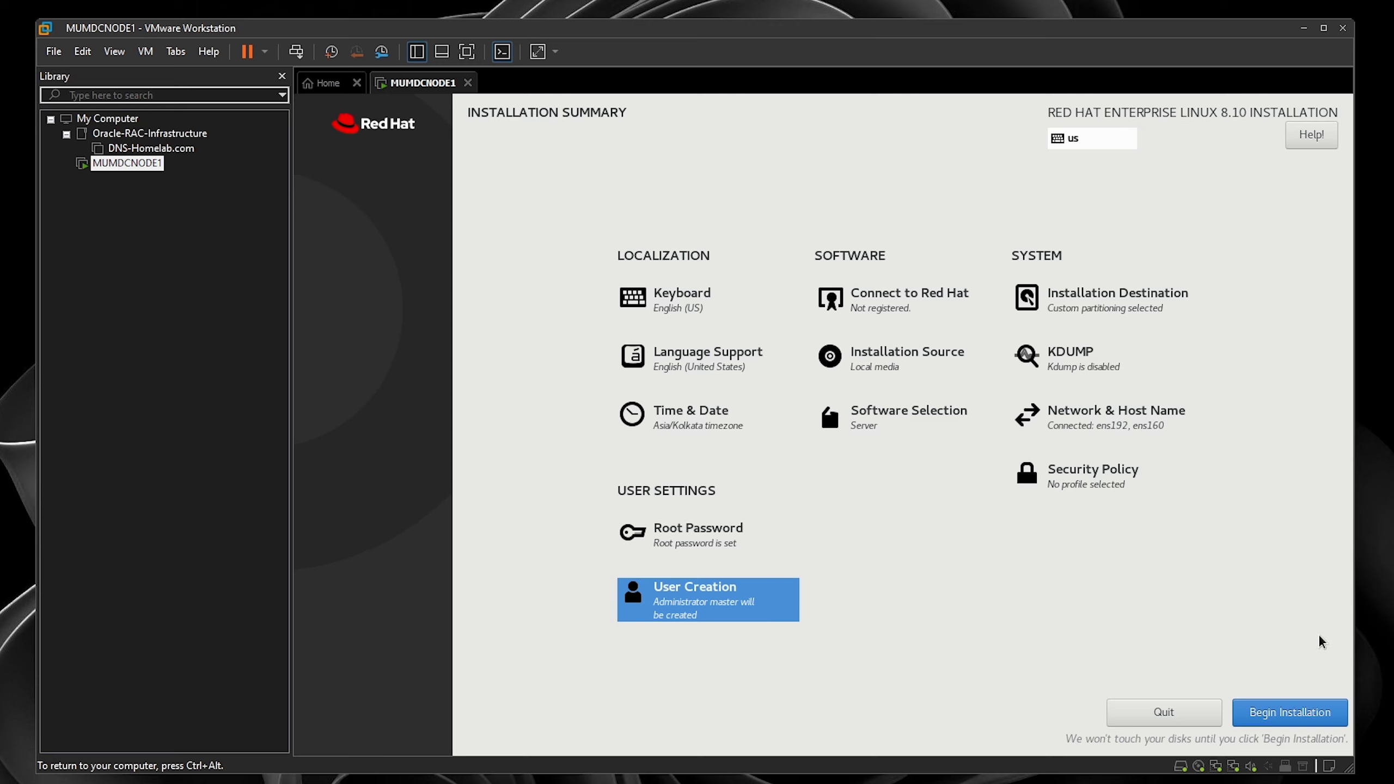
# - Begin installing RHEL 8.10 onto MUMDCNODE1's disk from the Installation Summary
pyautogui.click(1308, 714)
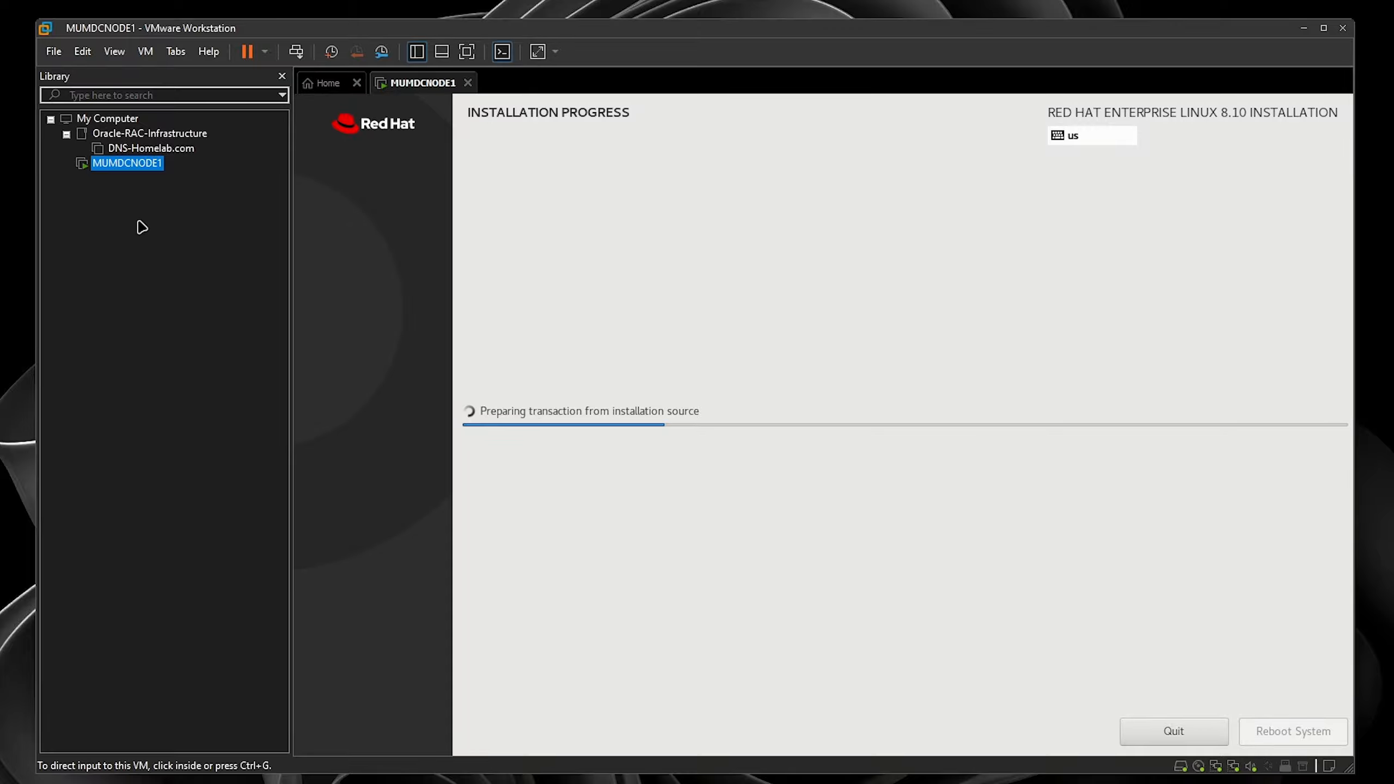
# - Start a new Typical virtual machine from the library and accept the guest OS defaults
pyautogui.rightClick(104, 195)
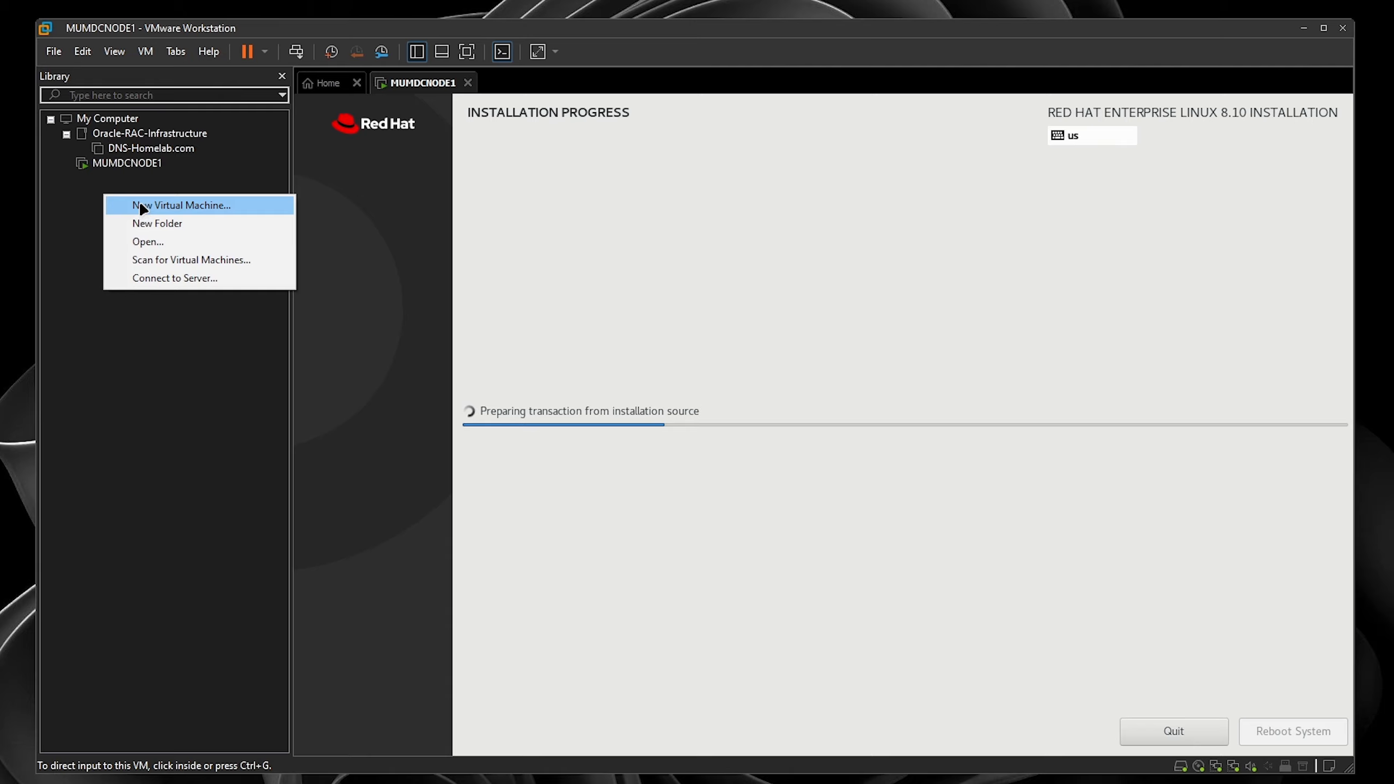
pyautogui.click(172, 174)
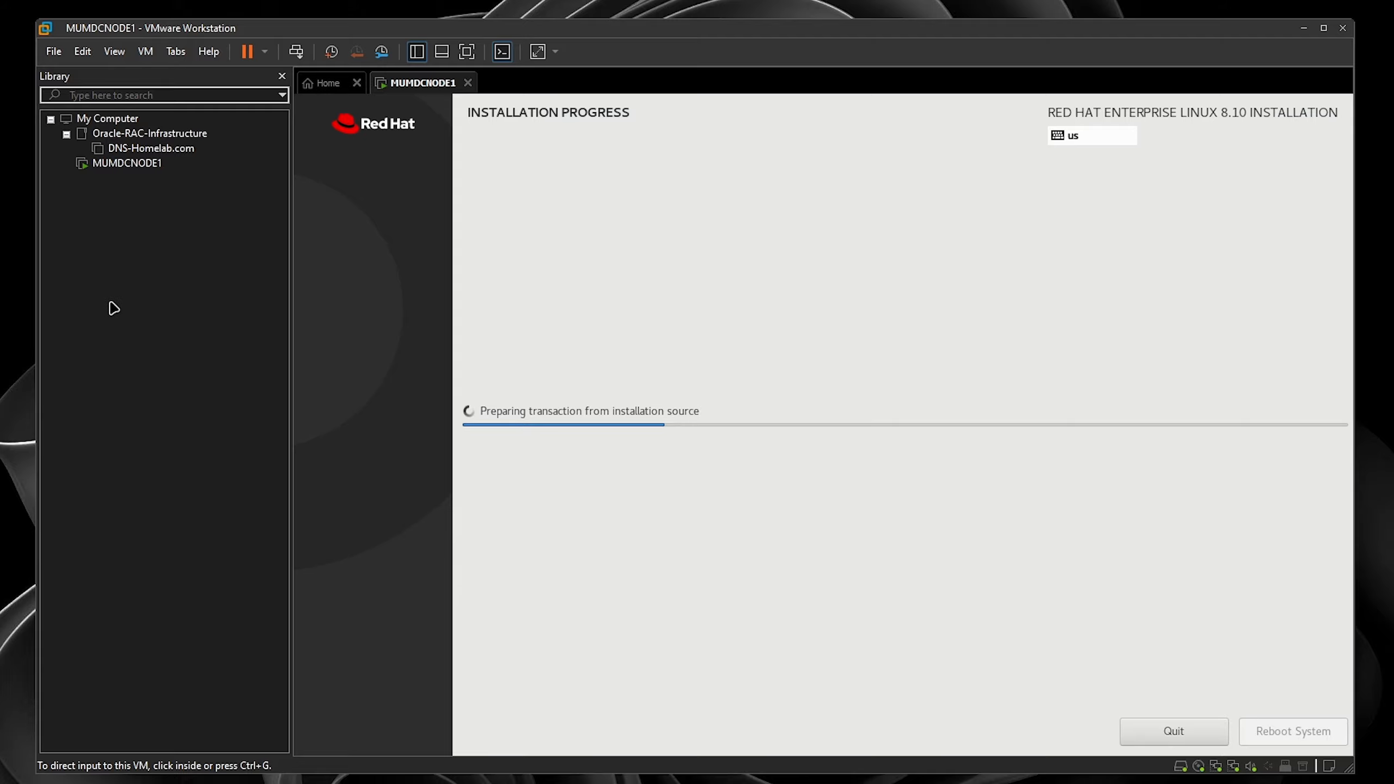
pyautogui.rightClick(100, 236)
pyautogui.click(138, 251)
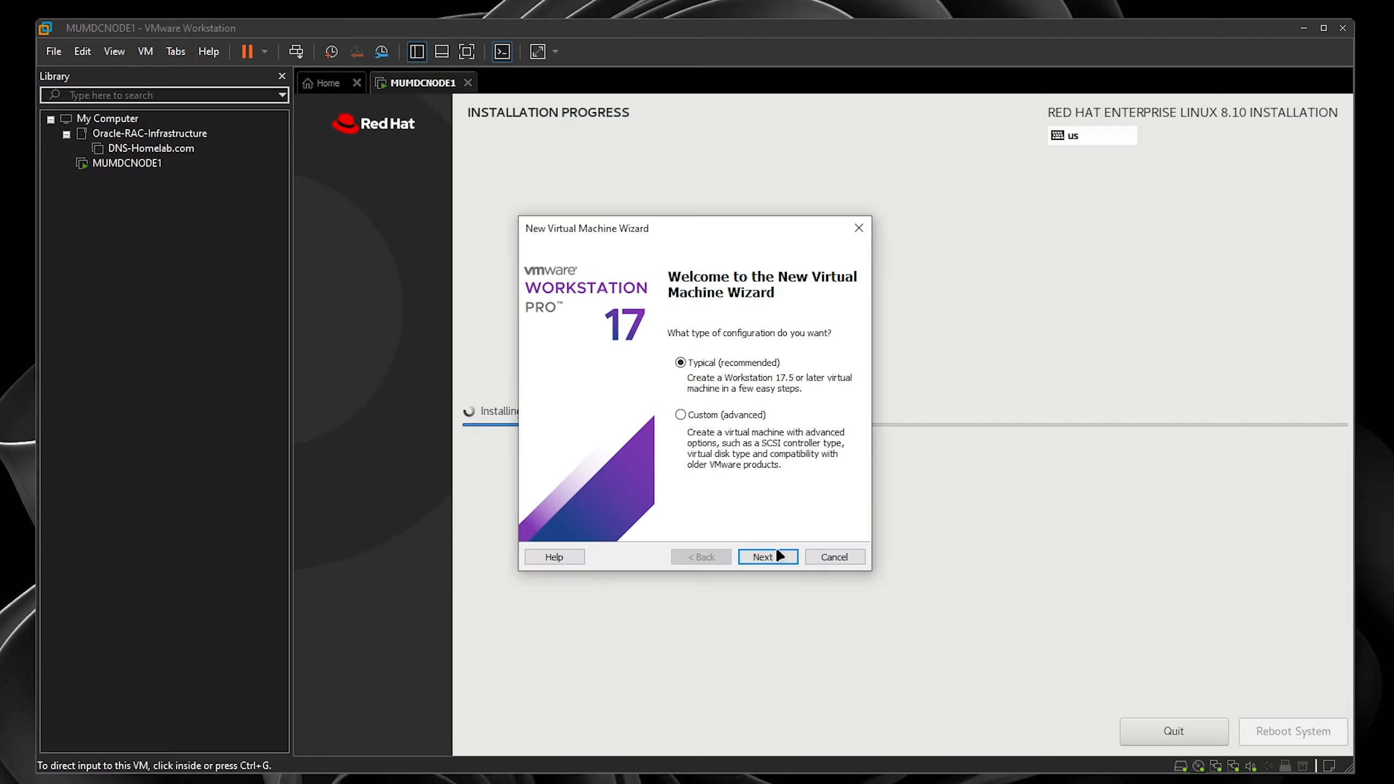
pyautogui.click(773, 553)
pyautogui.click(767, 557)
pyautogui.click(765, 558)
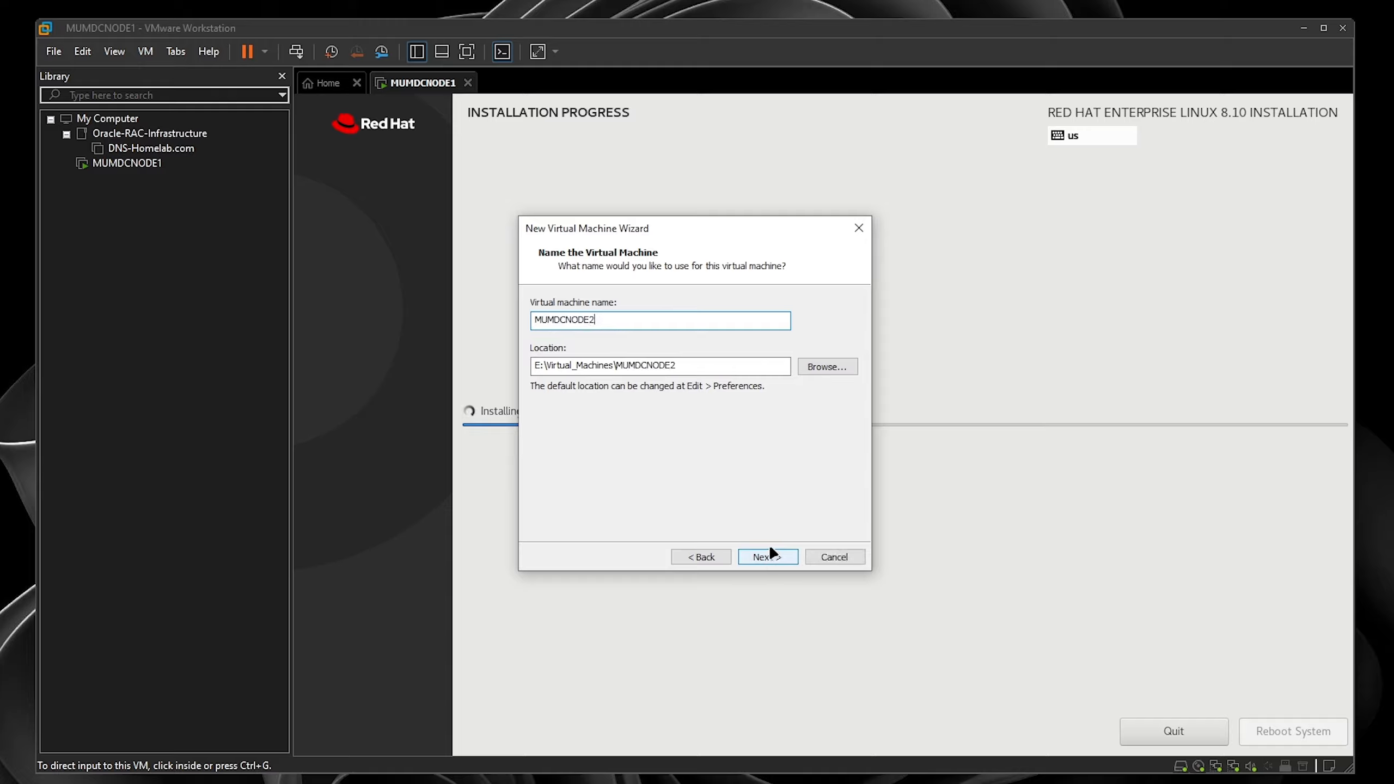
# - Store MUMDCNODE2 in RAC_Nodes\MUMDCNODE2 with a 50 GB virtual disk
pyautogui.click(827, 367)
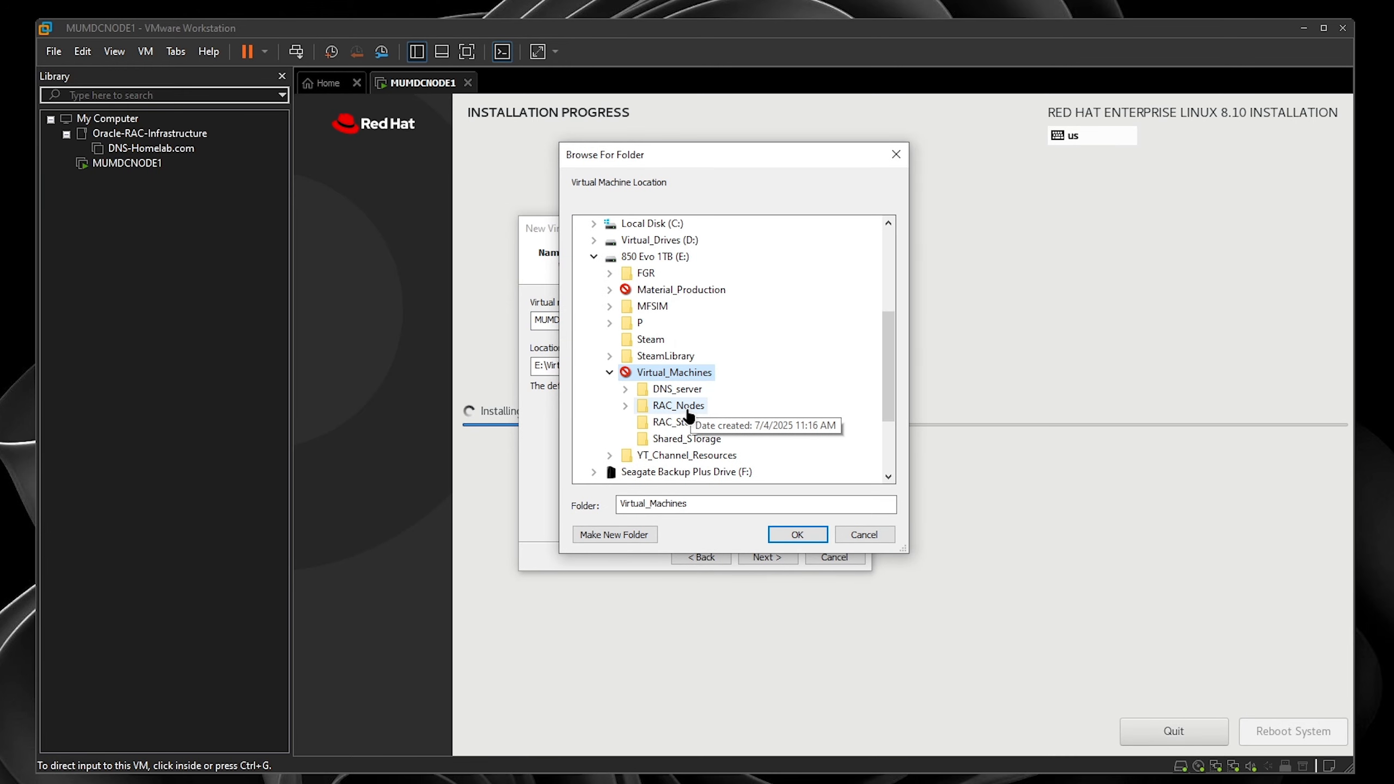
pyautogui.doubleClick(679, 406)
pyautogui.click(693, 439)
pyautogui.click(796, 534)
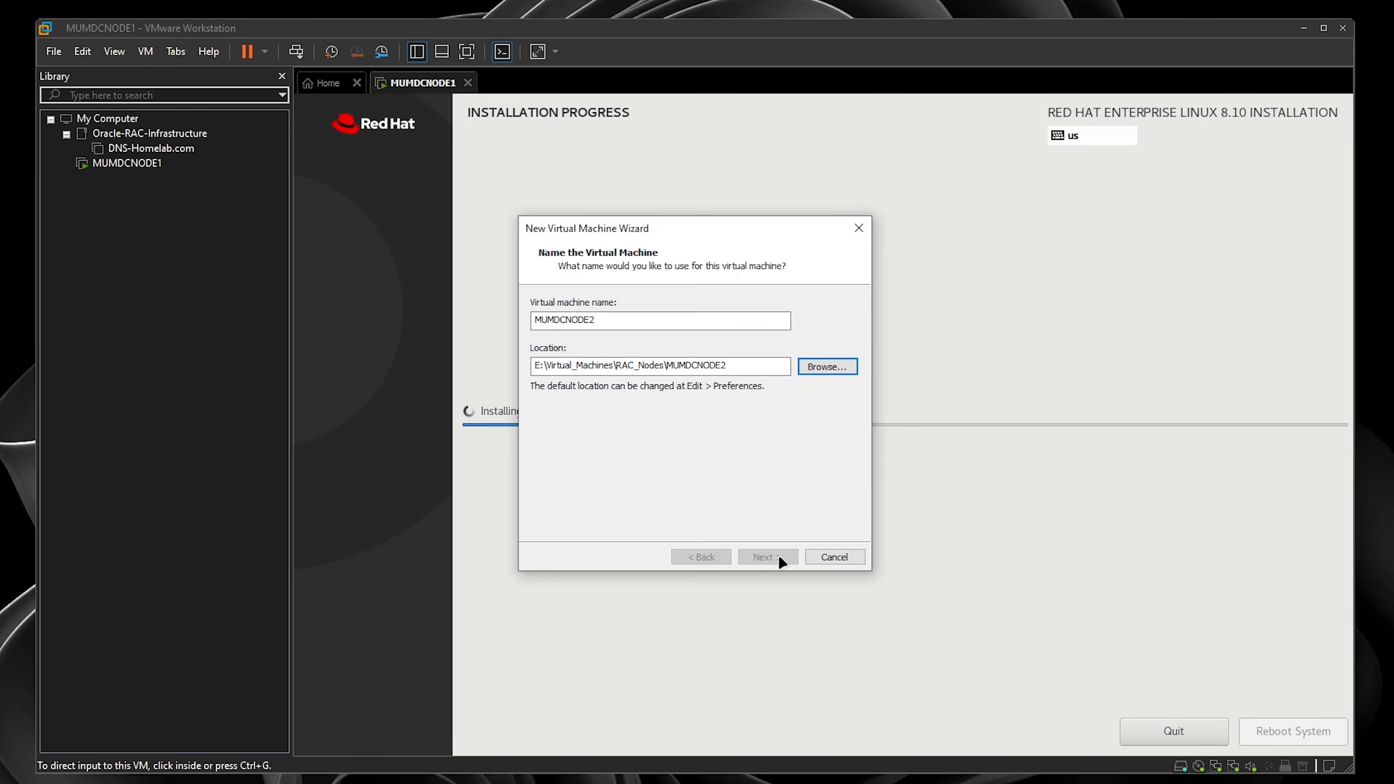
pyautogui.click(780, 558)
pyautogui.write('50')
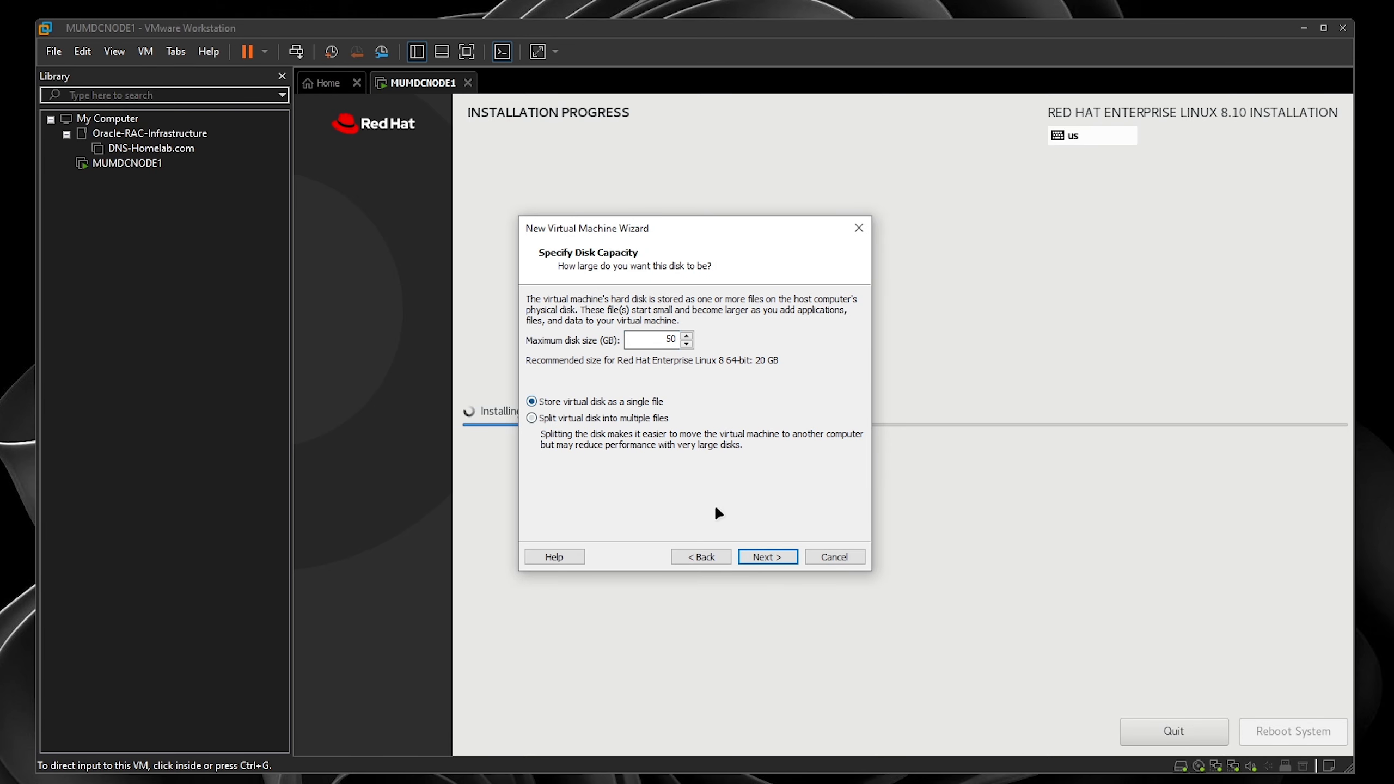
pyautogui.click(770, 558)
pyautogui.click(617, 461)
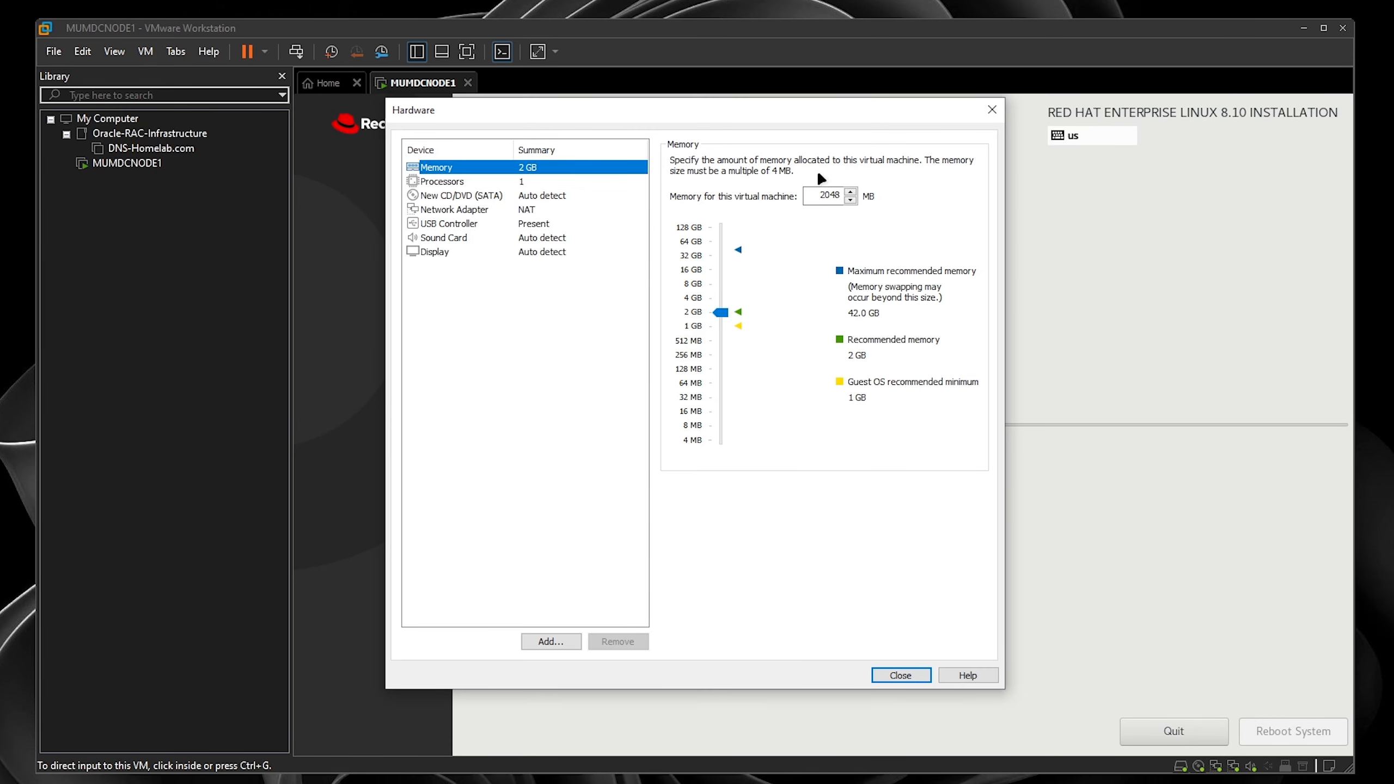
# - Give MUMDCNODE2 8192 MB memory, 2 processors and a bridged network adapter
pyautogui.doubleClick(826, 195)
pyautogui.write('89')
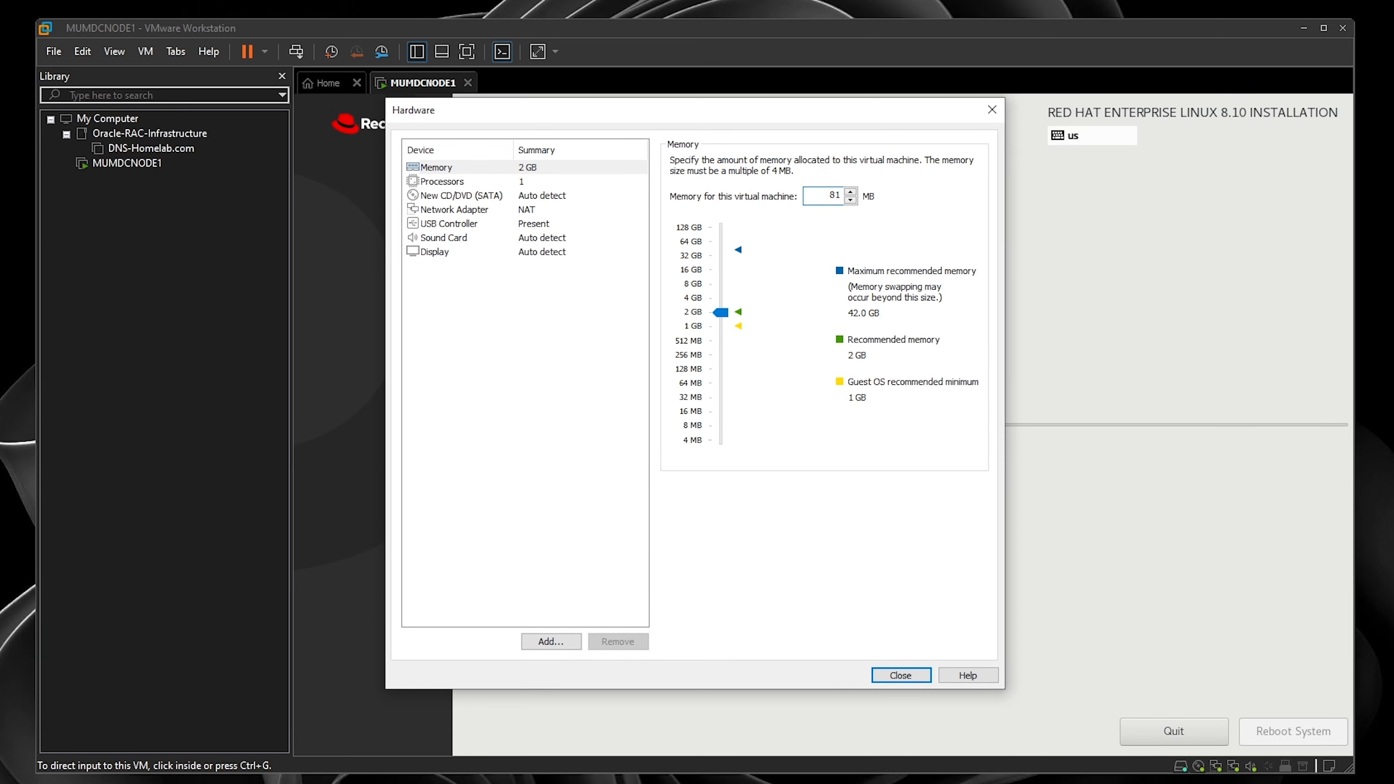
pyautogui.click(536, 181)
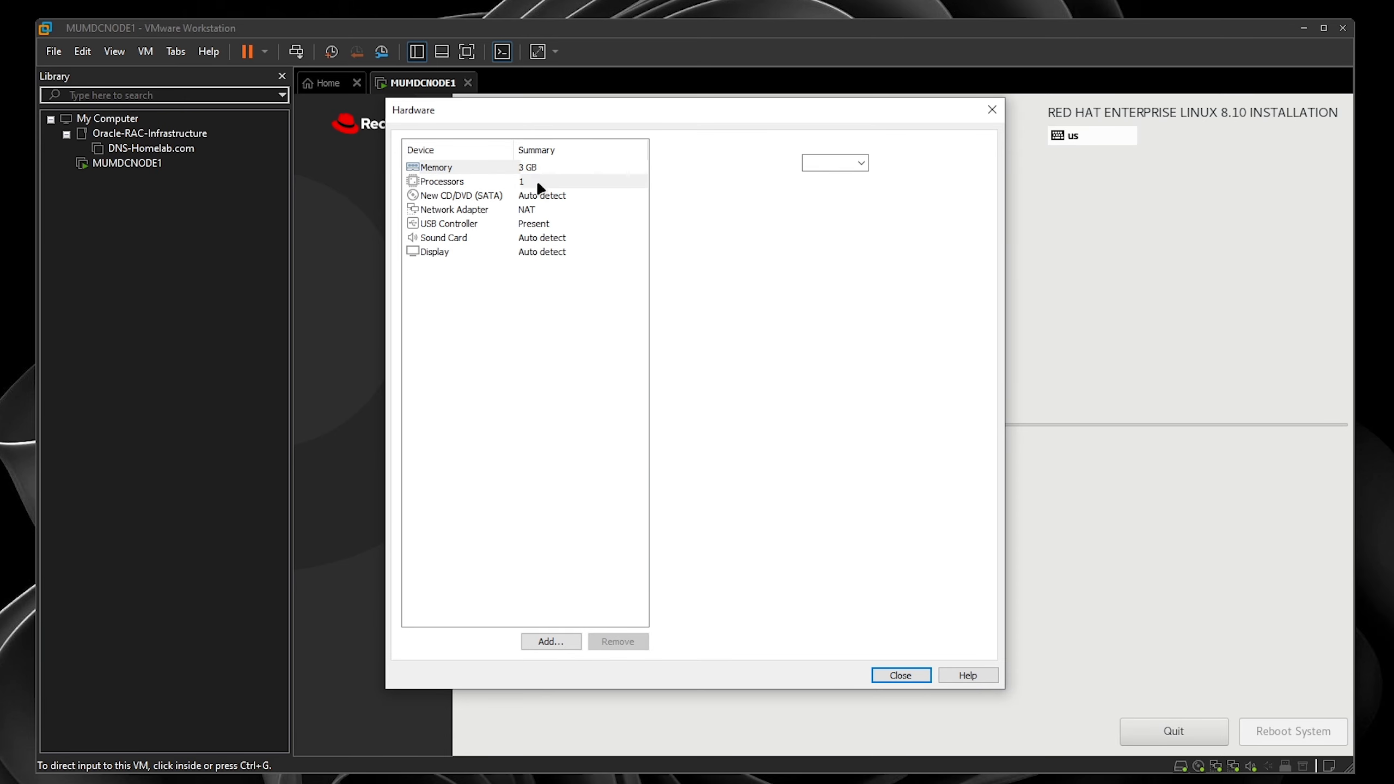
pyautogui.click(861, 162)
pyautogui.click(846, 189)
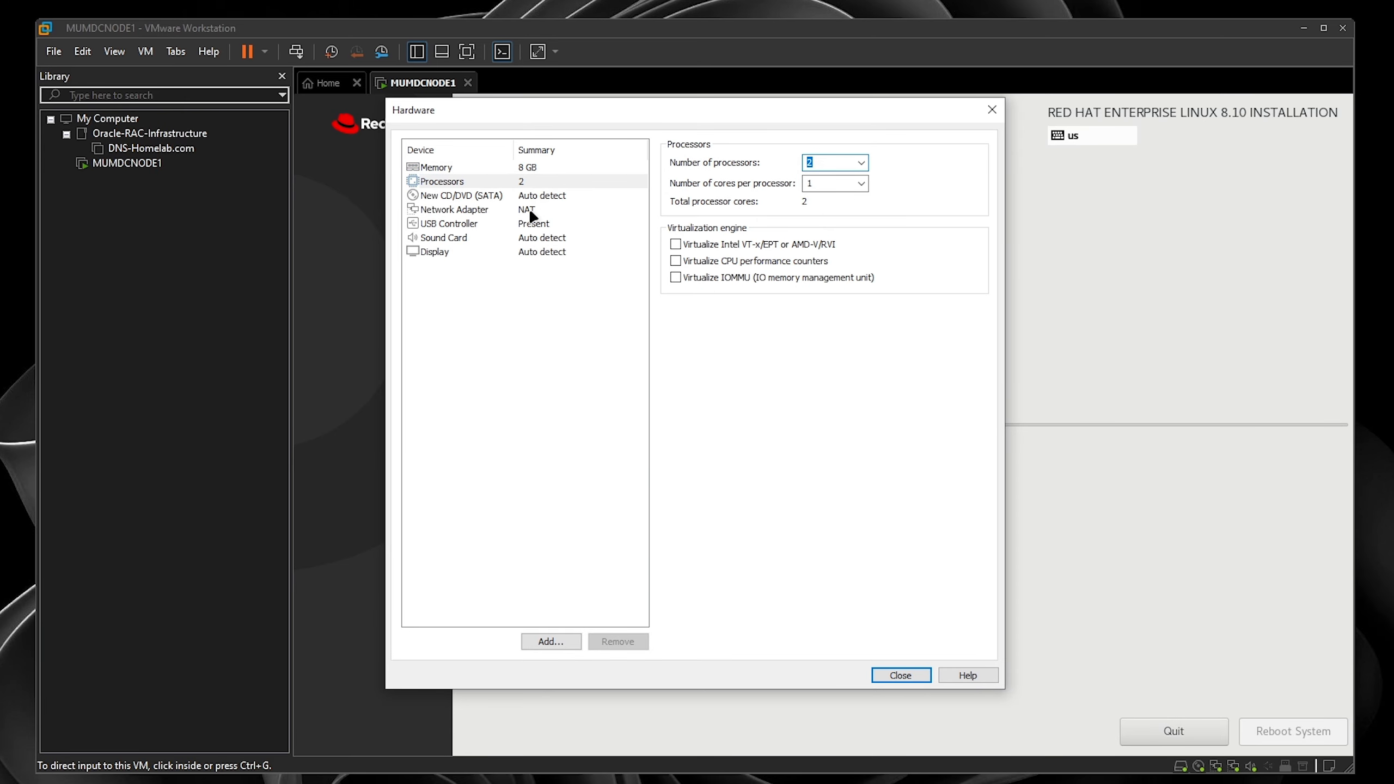
pyautogui.click(529, 195)
pyautogui.click(516, 210)
pyautogui.click(714, 222)
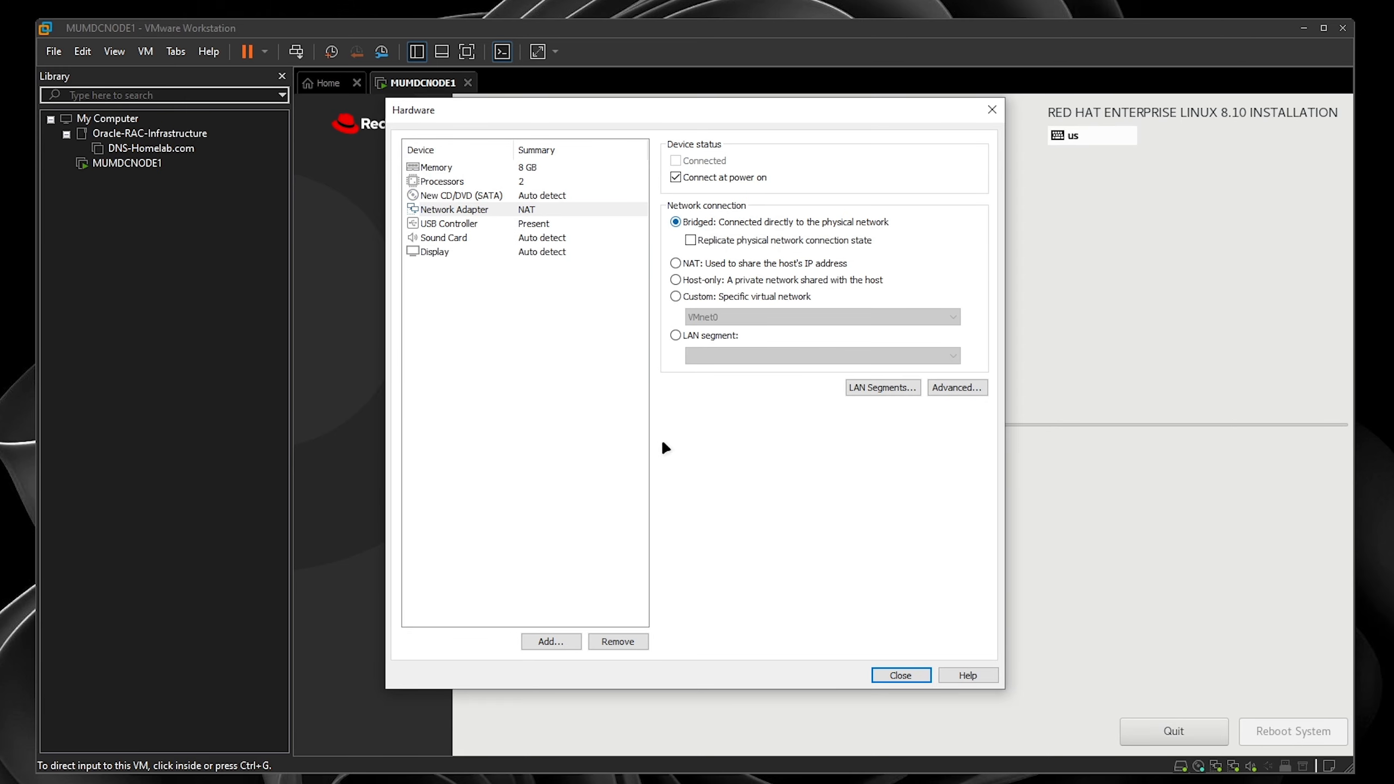
# - Add a second network adapter set to Bridged and close the hardware settings
pyautogui.click(573, 642)
pyautogui.click(577, 344)
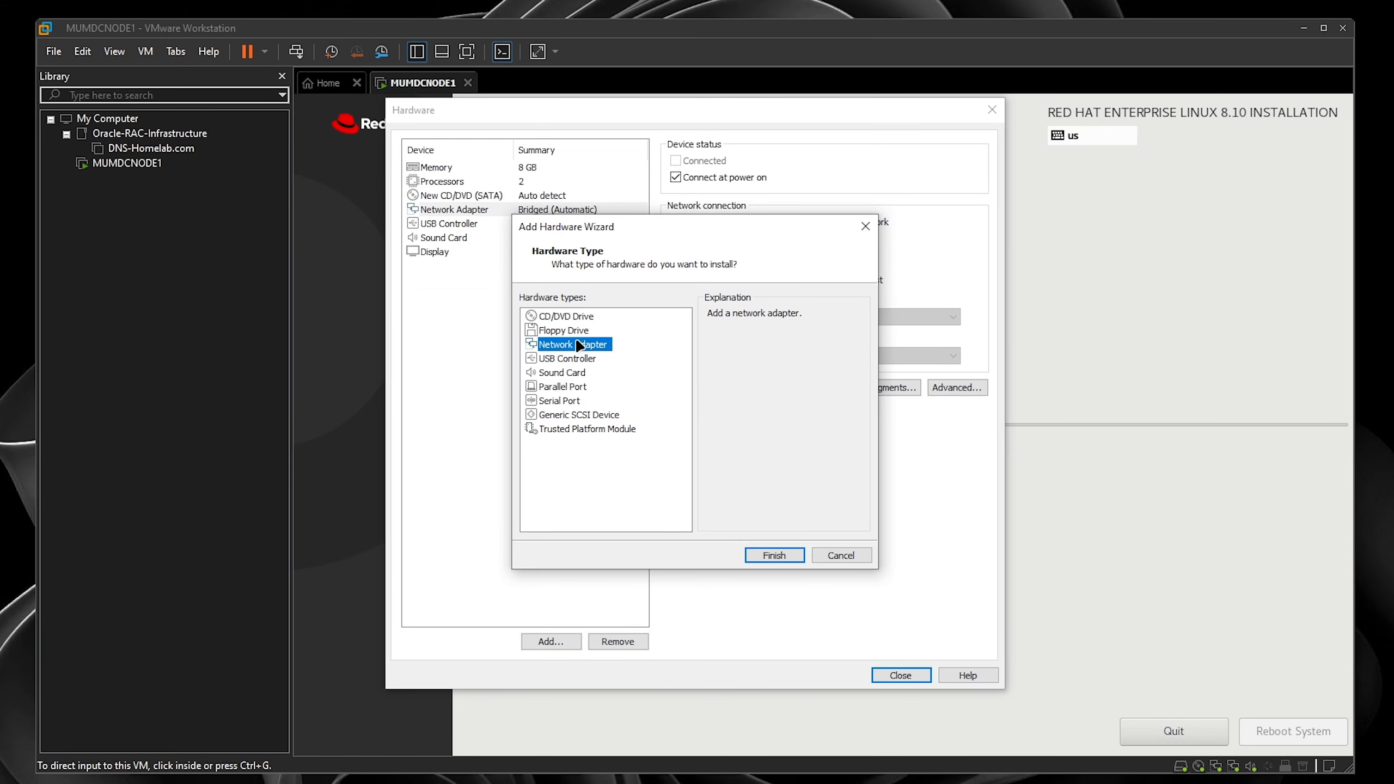
pyautogui.click(774, 555)
pyautogui.click(687, 222)
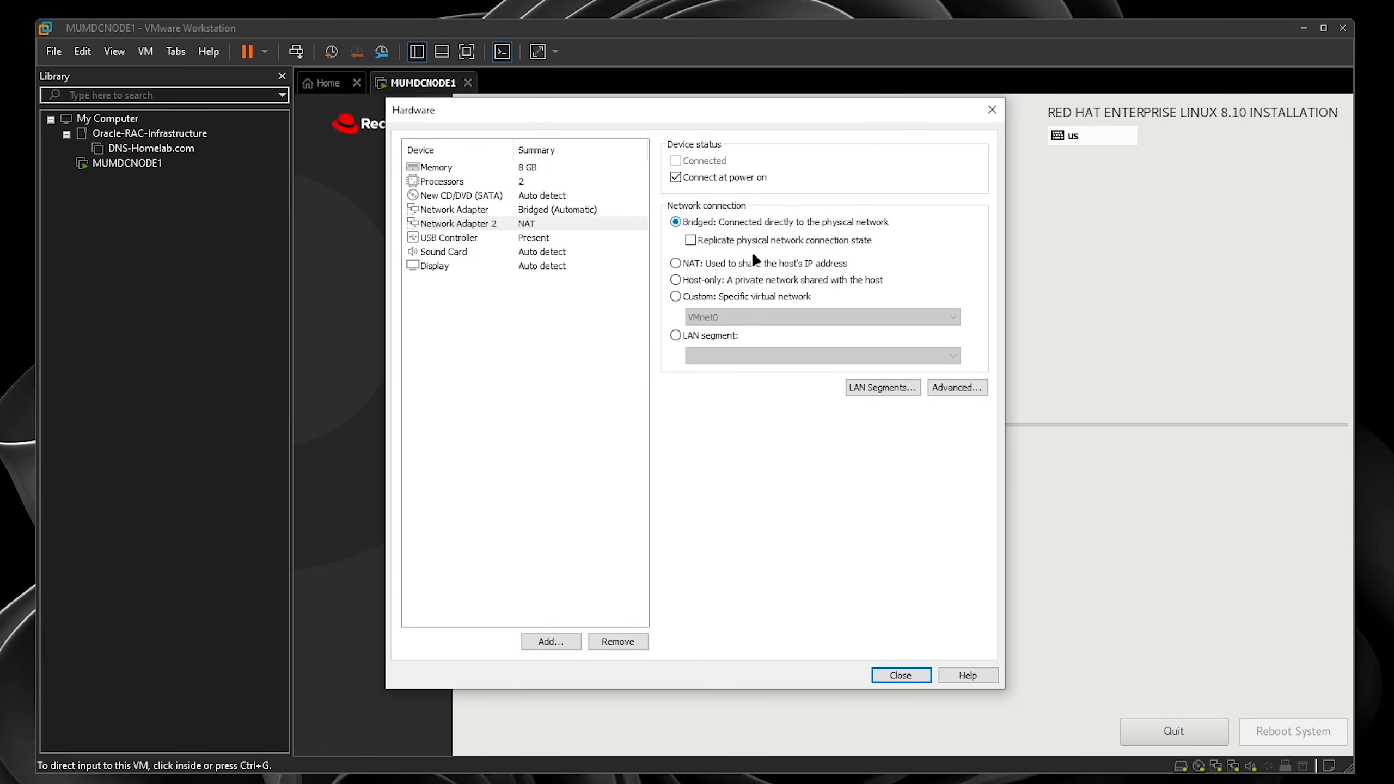
pyautogui.click(898, 676)
# - Finish creating MUMDCNODE2 and start a new Typical VM named Shared_Storage_ASM
pyautogui.click(766, 556)
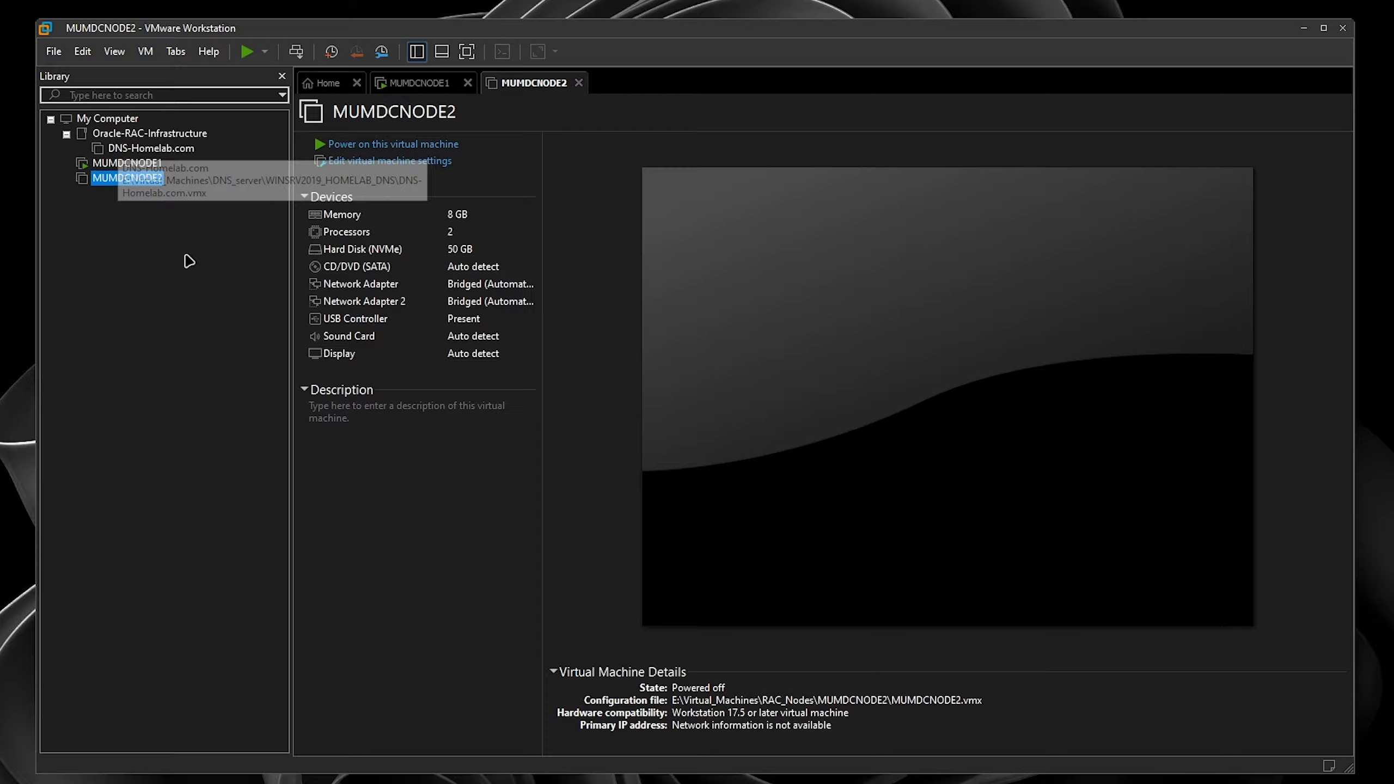
pyautogui.rightClick(178, 237)
pyautogui.click(211, 249)
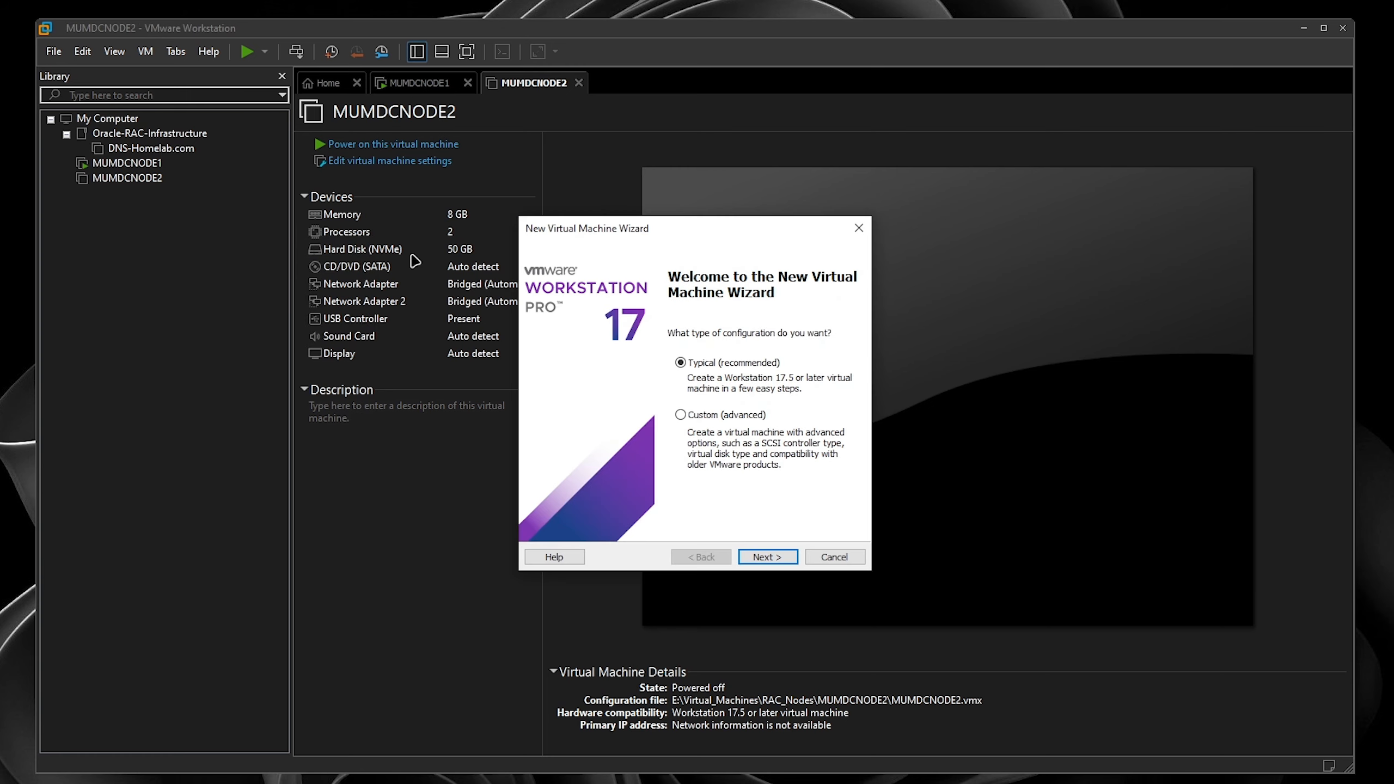
pyautogui.click(757, 558)
pyautogui.click(765, 558)
pyautogui.click(776, 558)
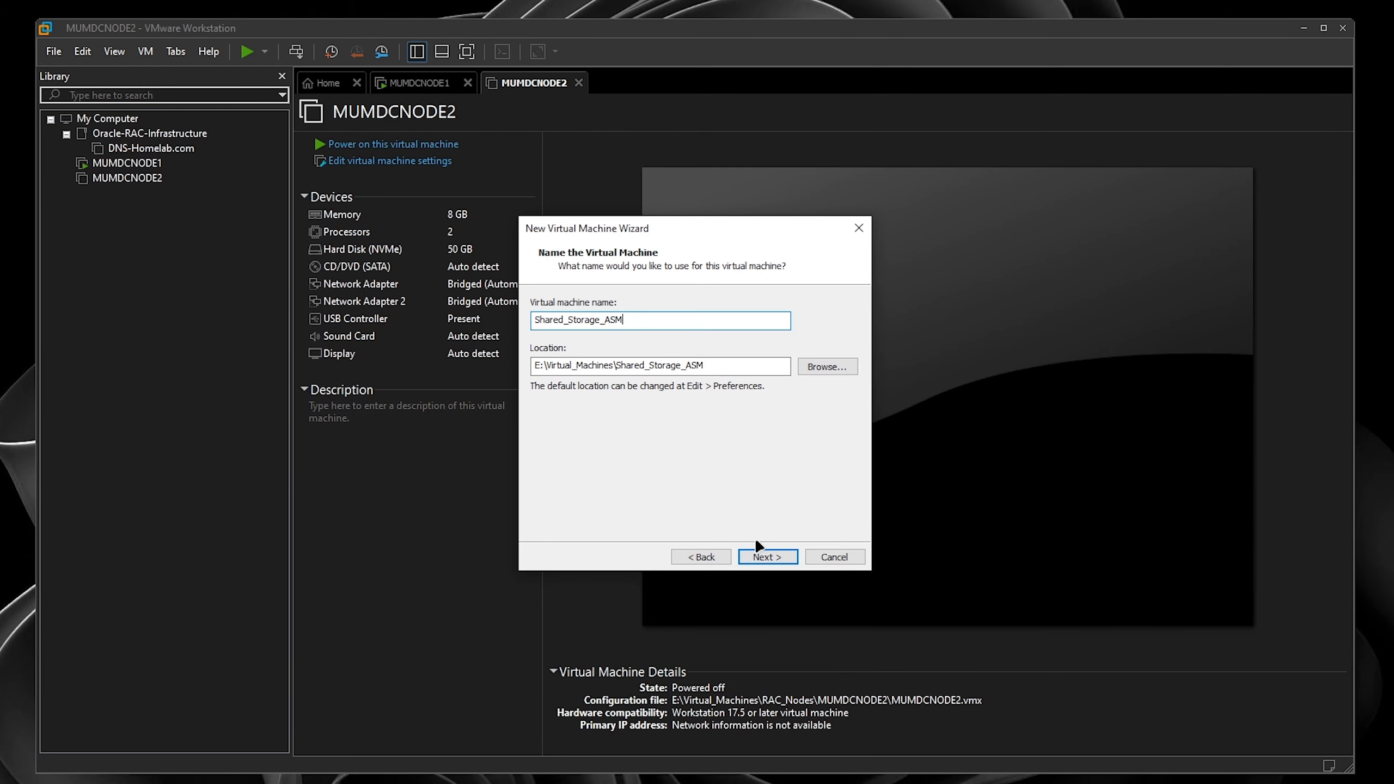
# - Store Shared_Storage_ASM in the Shared_STorage folder with a 30 GB single-file disk
pyautogui.click(823, 367)
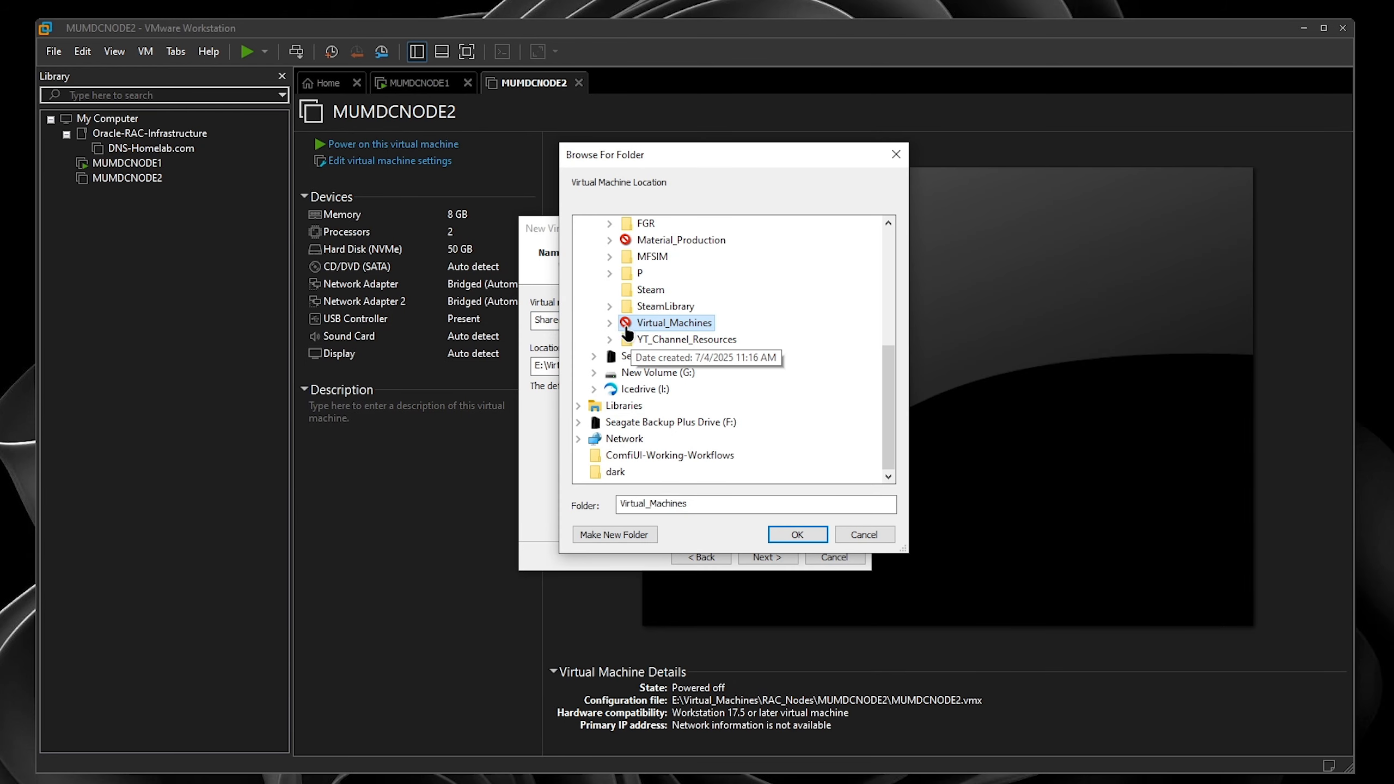
pyautogui.click(625, 355)
pyautogui.click(625, 356)
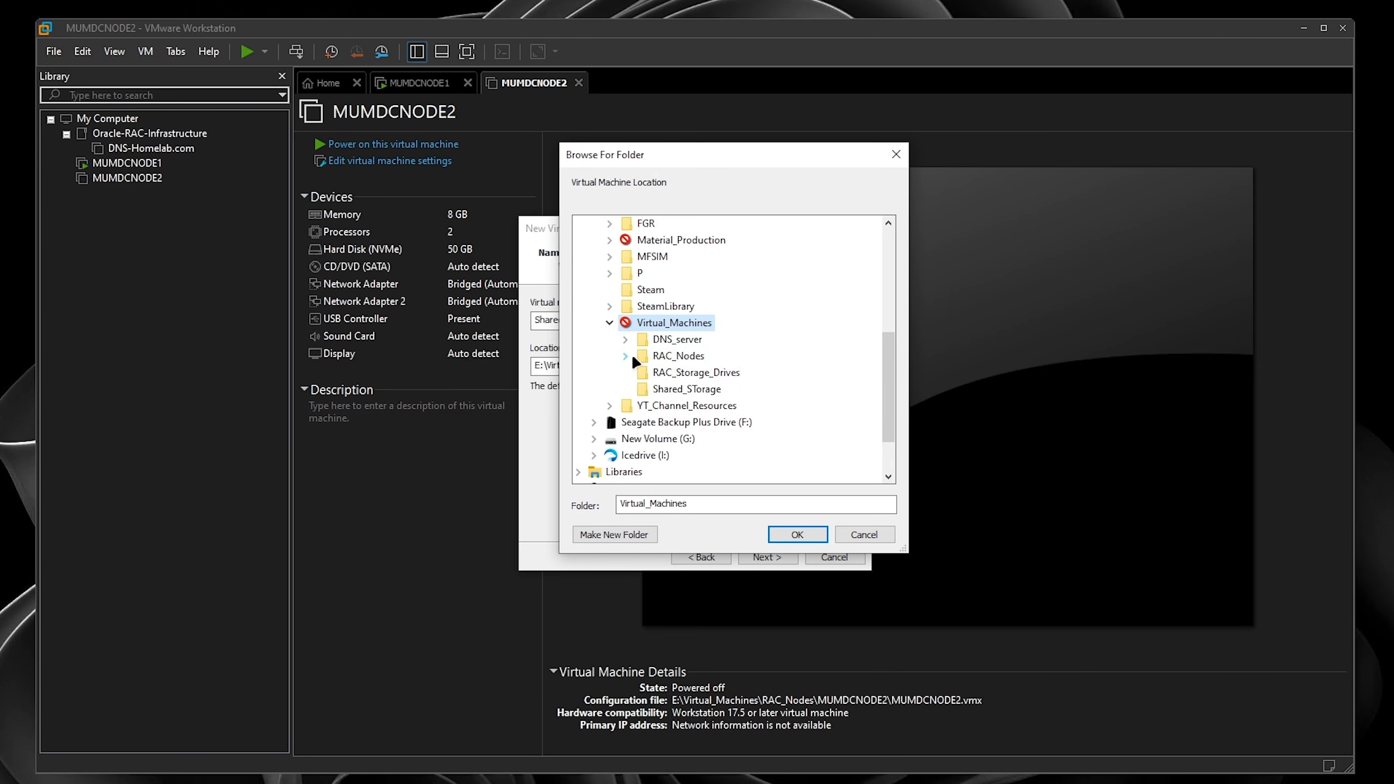
pyautogui.click(686, 389)
pyautogui.click(798, 535)
pyautogui.click(784, 556)
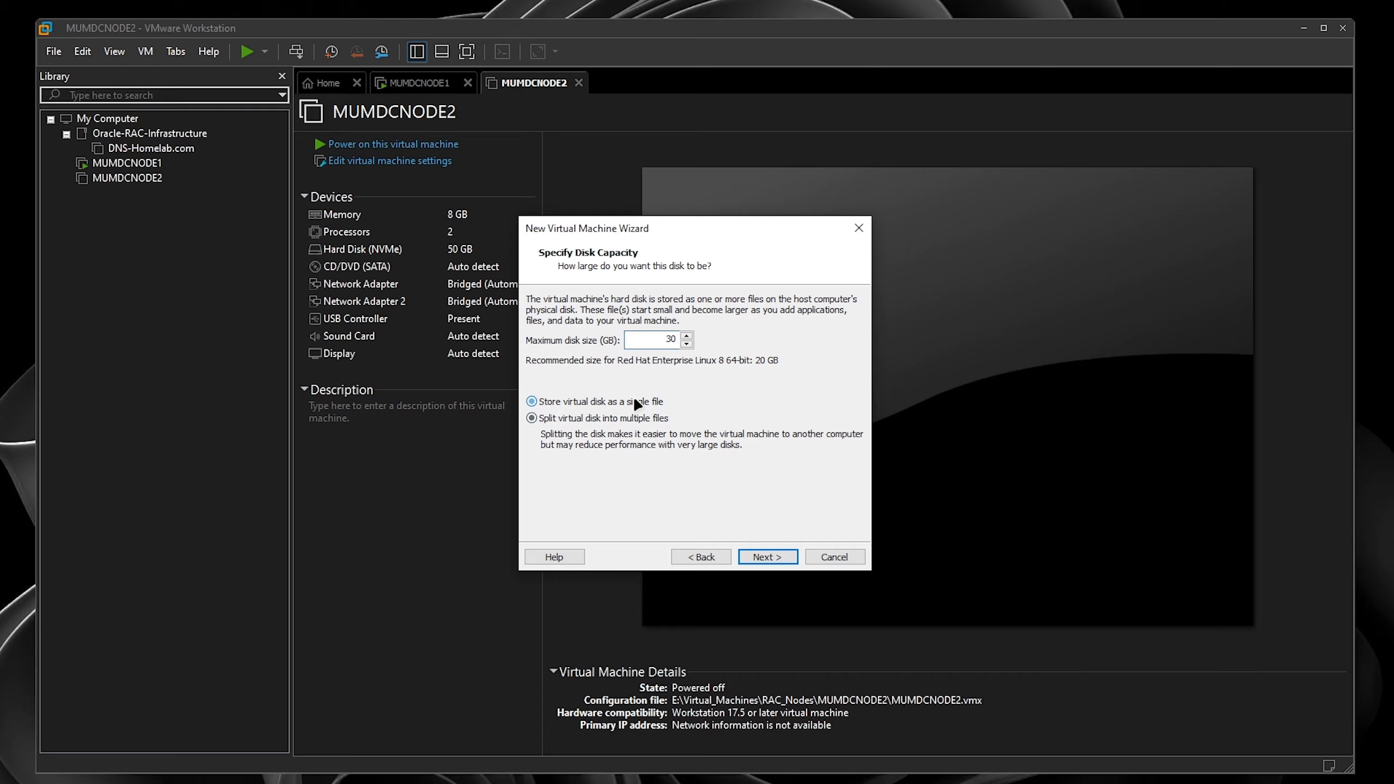
pyautogui.click(769, 558)
# - Check its bridged network adapter in the hardware settings and finish creating Shared_Storage_ASM
pyautogui.click(614, 457)
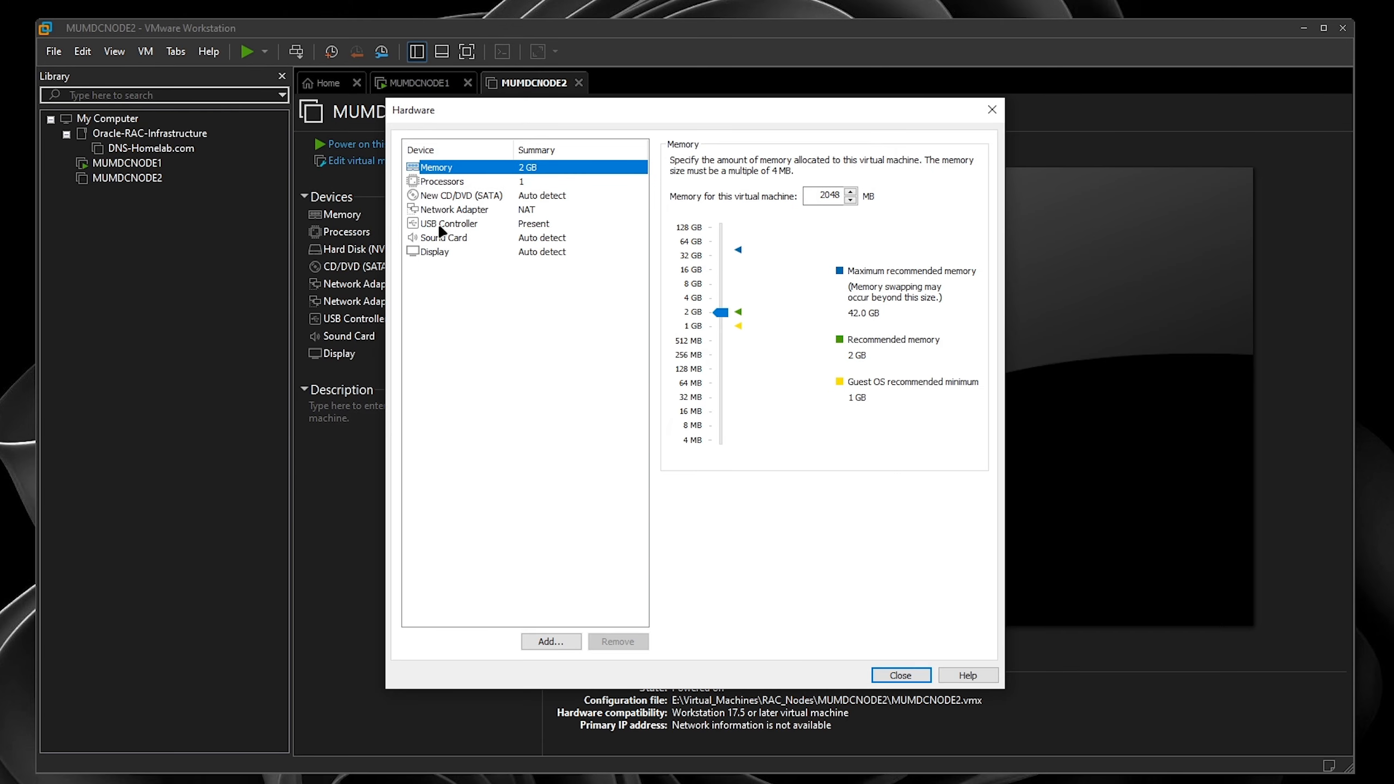
pyautogui.click(449, 207)
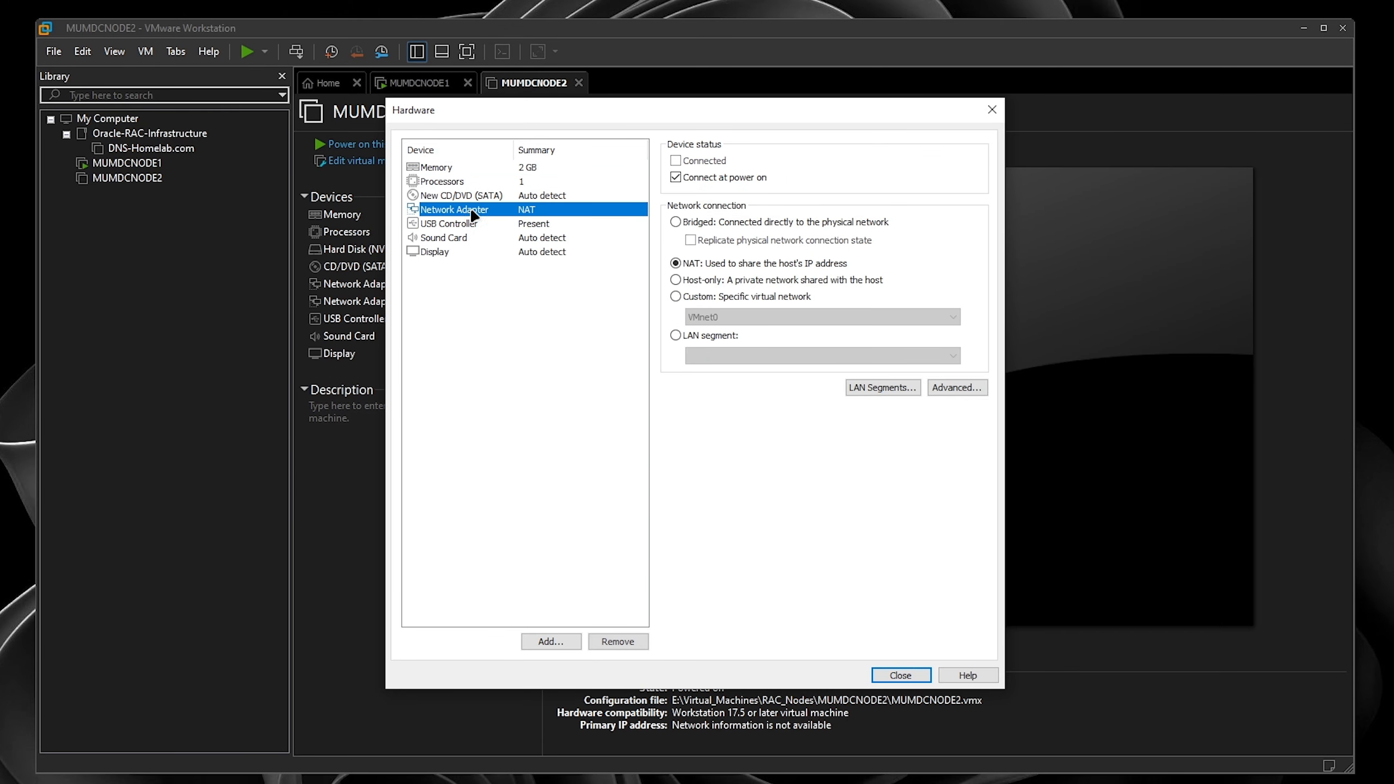
pyautogui.click(901, 674)
pyautogui.click(769, 558)
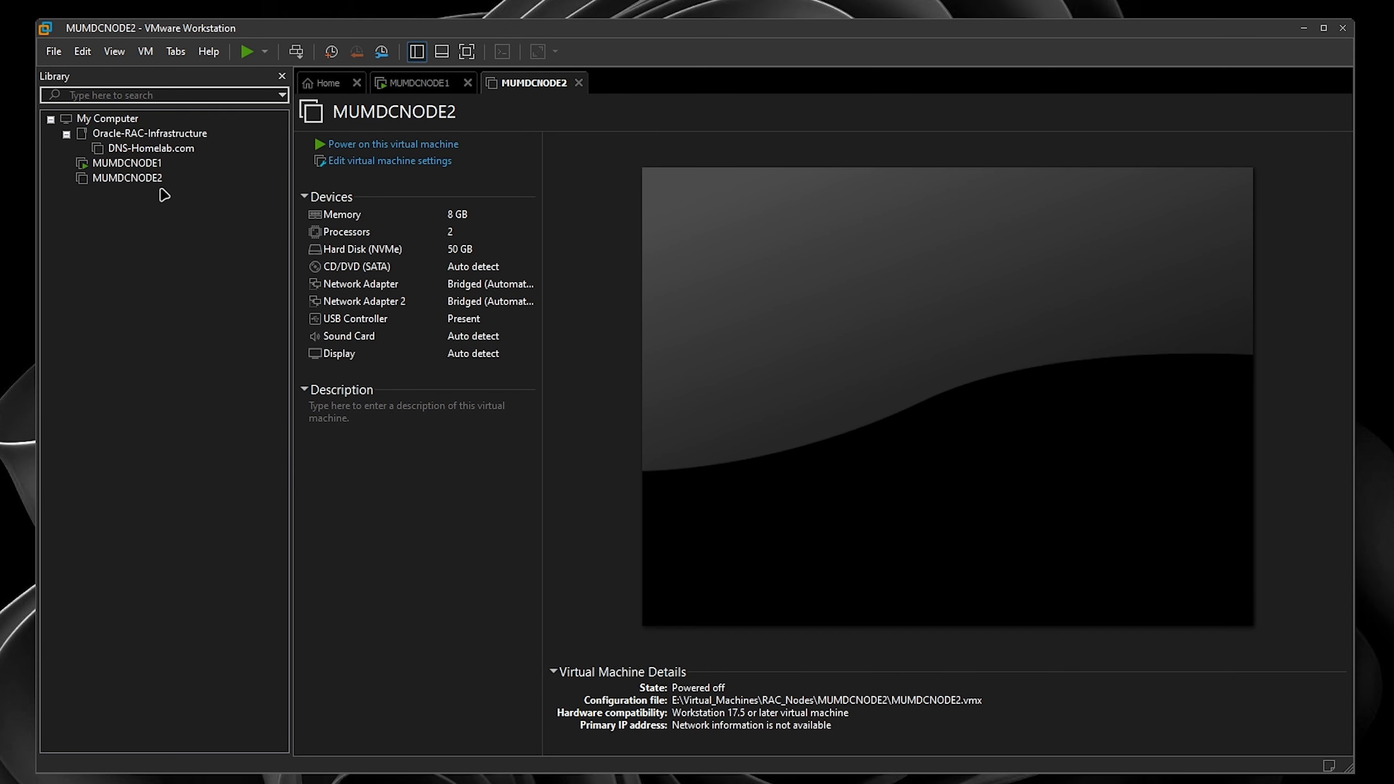
# - Set MUMDCNODE2's firmware type to UEFI in its advanced options
pyautogui.click(149, 178)
pyautogui.click(367, 163)
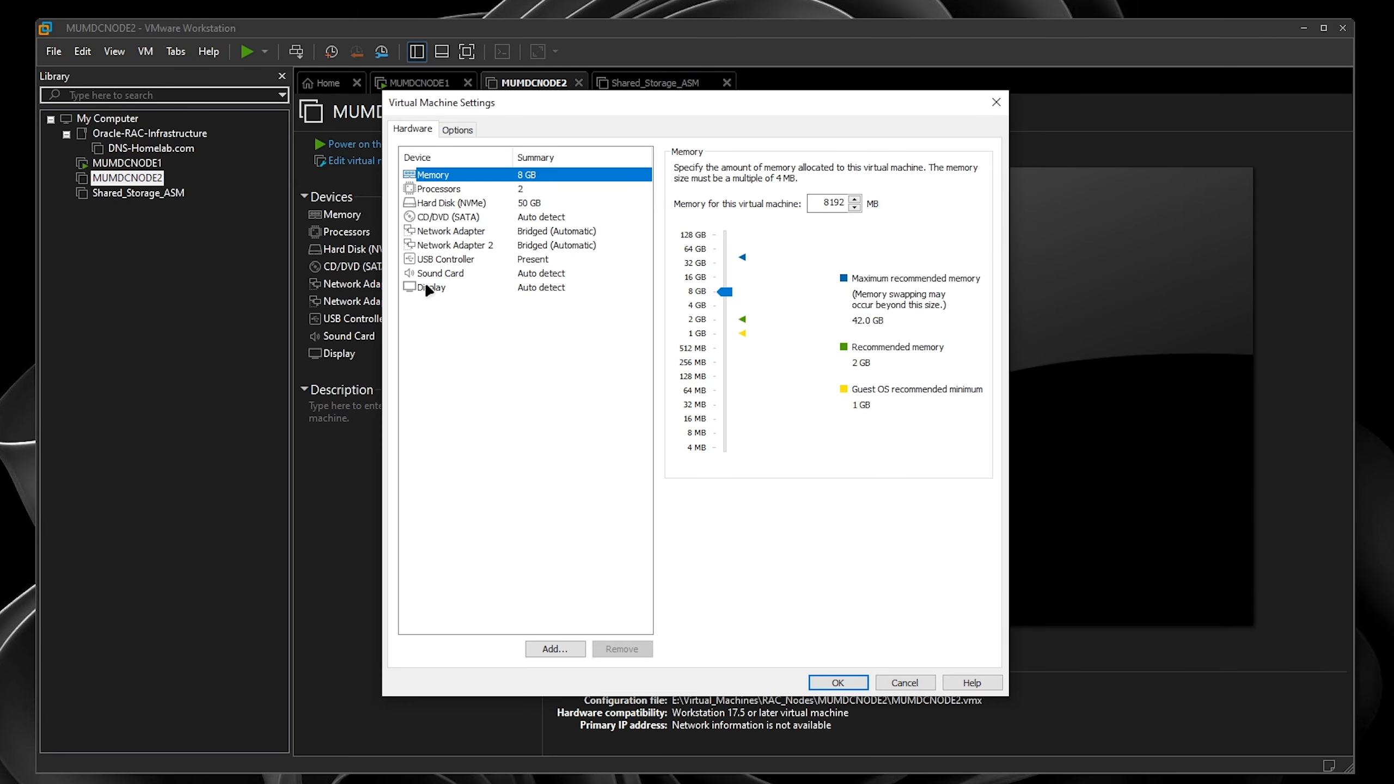
pyautogui.click(453, 133)
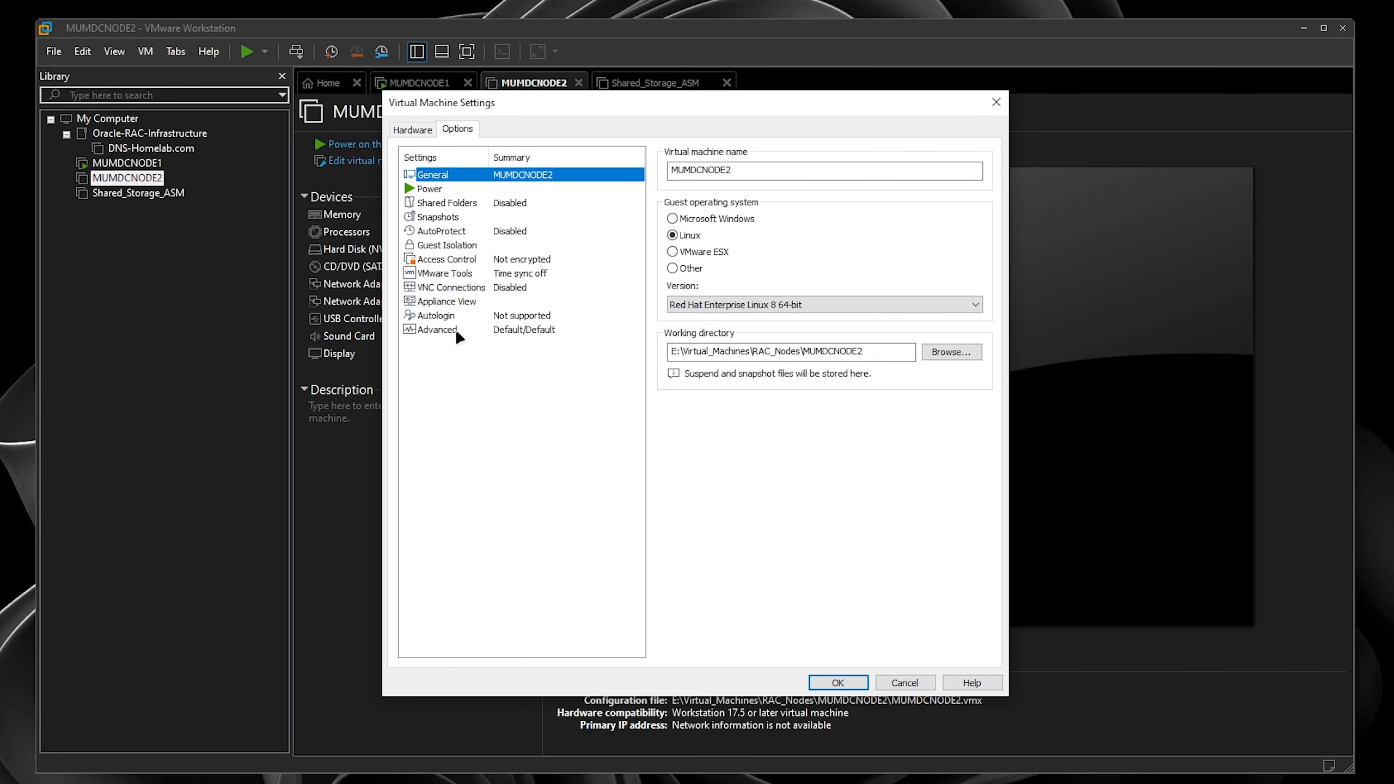
pyautogui.click(455, 330)
pyautogui.click(680, 426)
# - Attach the RHEL 8.10 ISO image to MUMDCNODE2's CD/DVD drive and save the settings
pyautogui.click(420, 129)
pyautogui.click(479, 217)
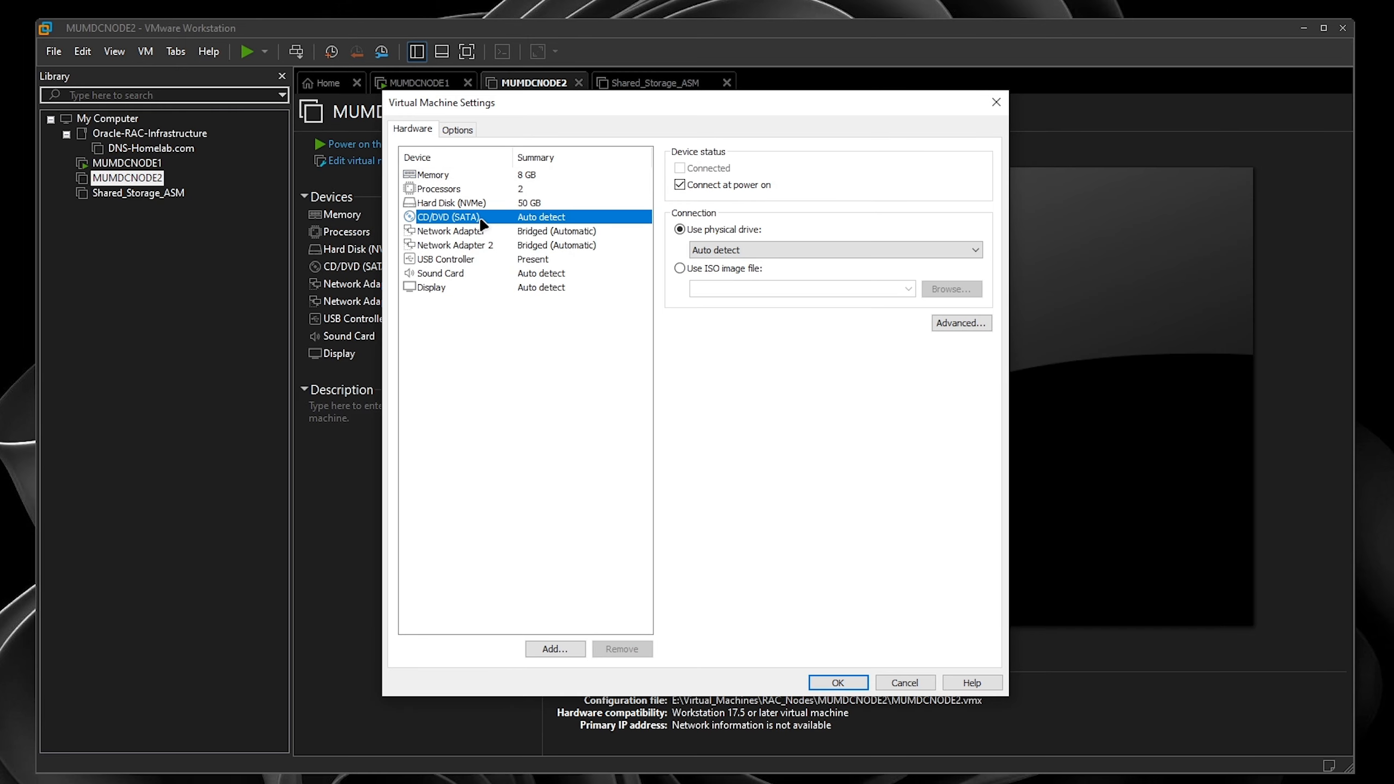
pyautogui.click(735, 269)
pyautogui.click(932, 287)
pyautogui.click(498, 225)
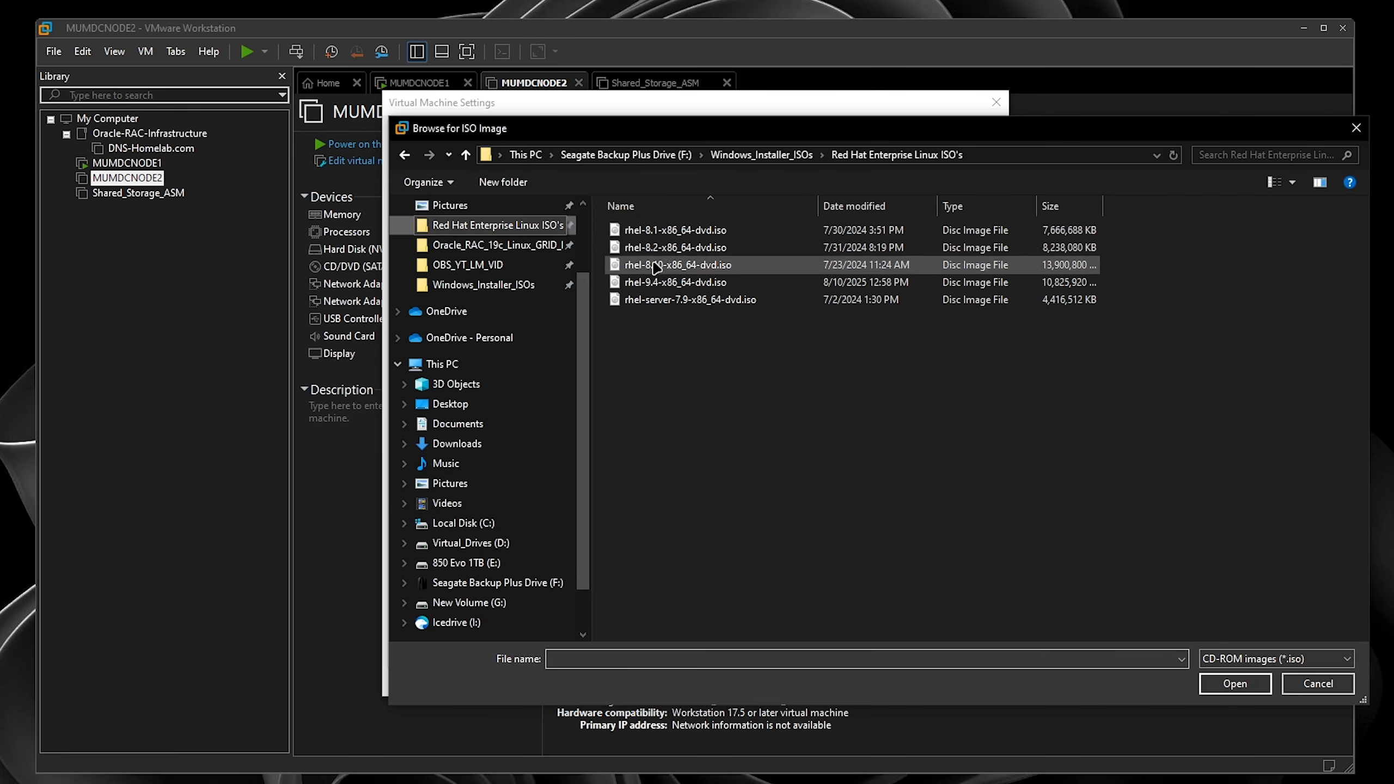
pyautogui.click(709, 265)
pyautogui.click(1235, 683)
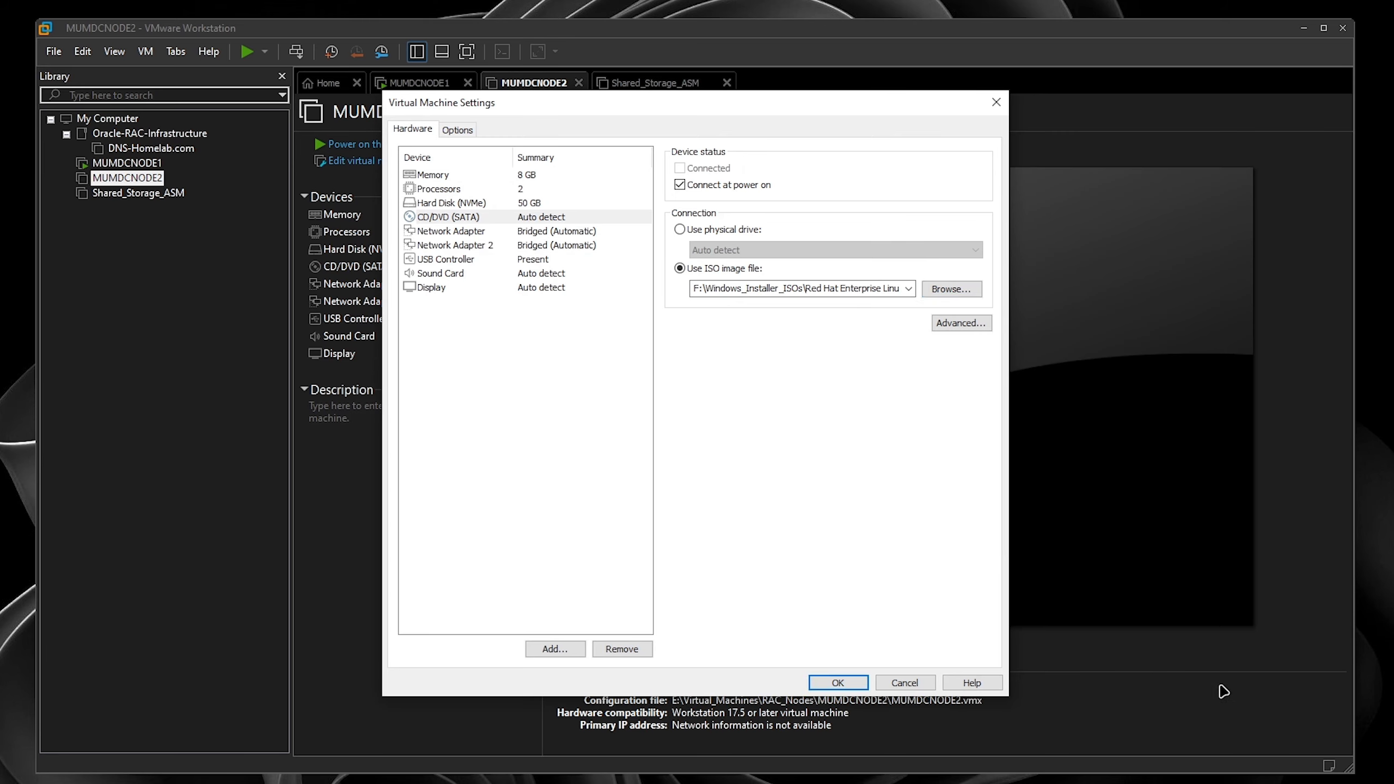
pyautogui.click(848, 685)
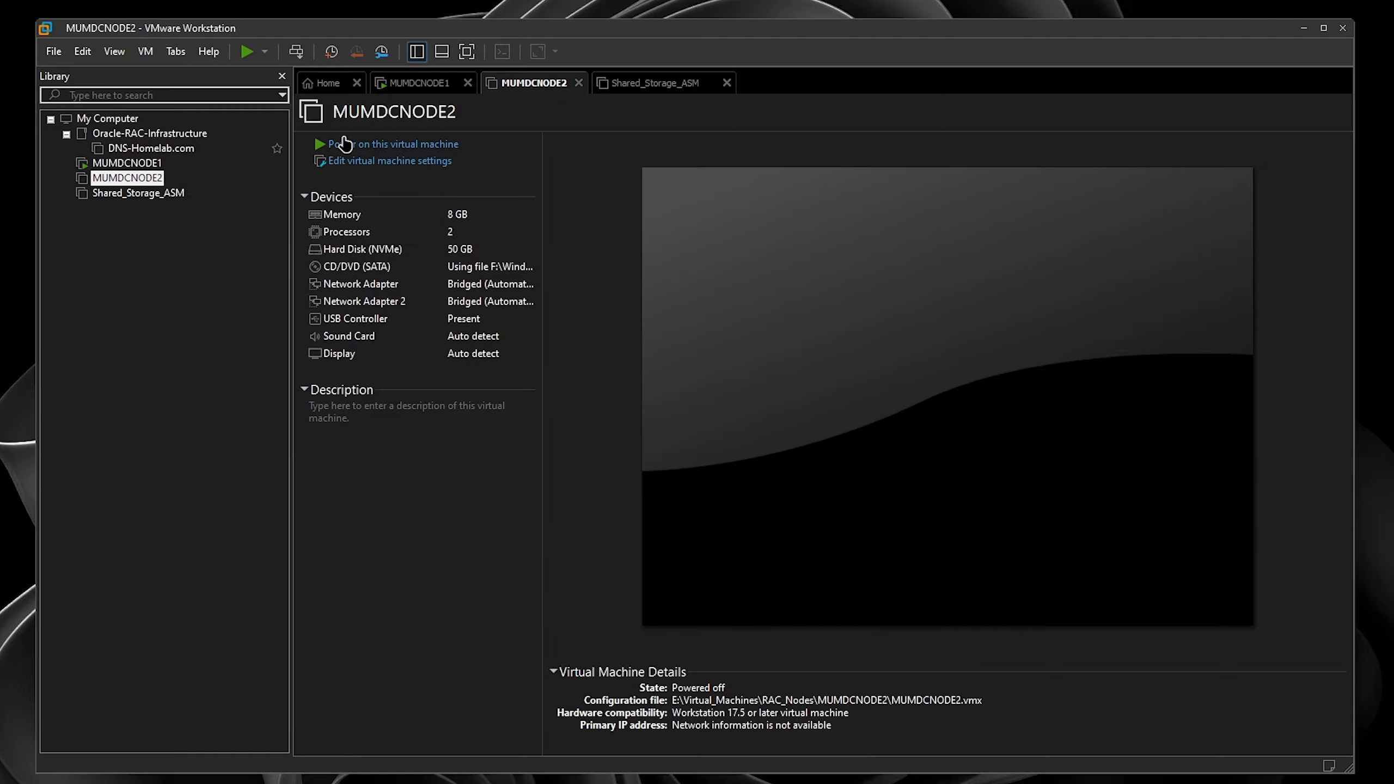
# - Check Shared_Storage_ASM's advanced firmware options in its virtual machine settings
pyautogui.click(138, 193)
pyautogui.click(431, 159)
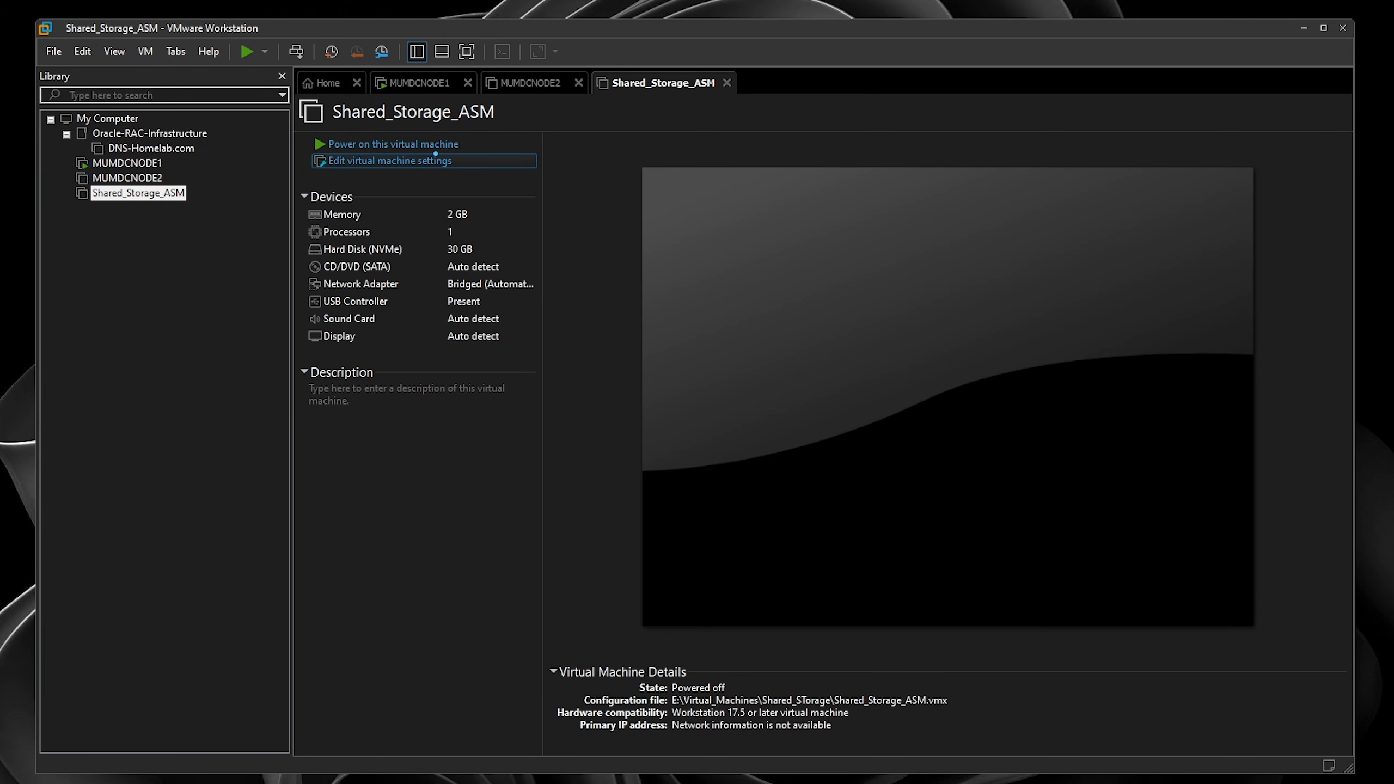
pyautogui.click(459, 127)
pyautogui.click(456, 330)
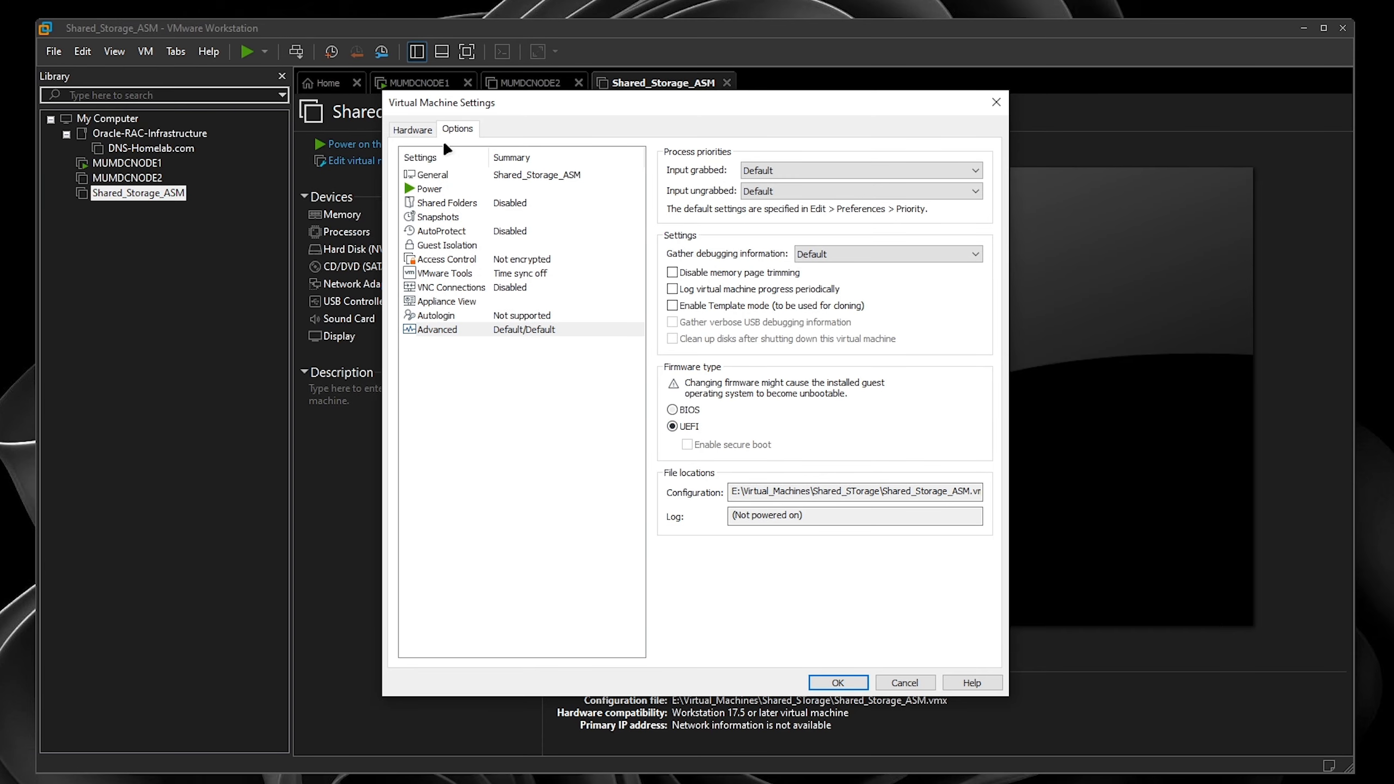
pyautogui.click(412, 129)
# - Attach the RHEL 8.10 ISO image to Shared_Storage_ASM's CD/DVD drive and save
pyautogui.click(447, 216)
pyautogui.click(733, 268)
pyautogui.click(952, 289)
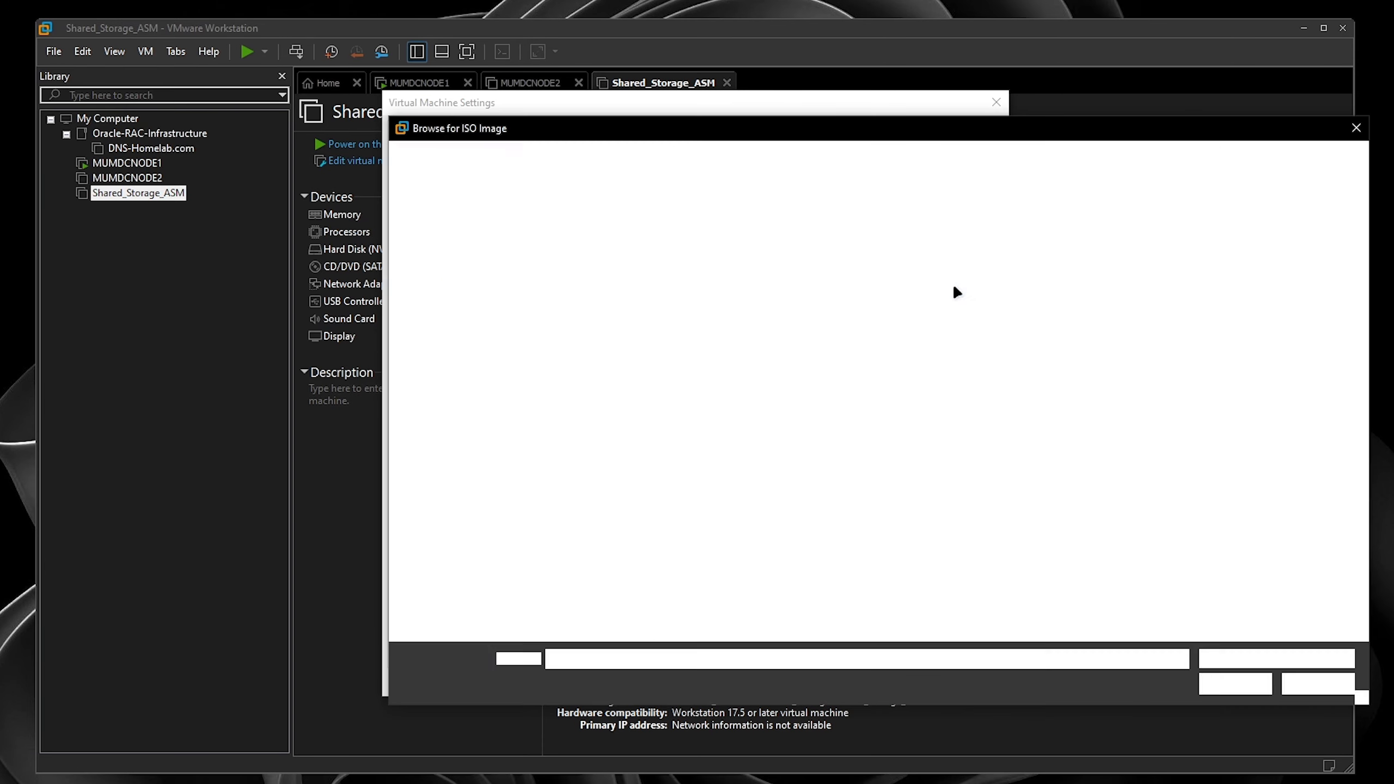
pyautogui.click(475, 225)
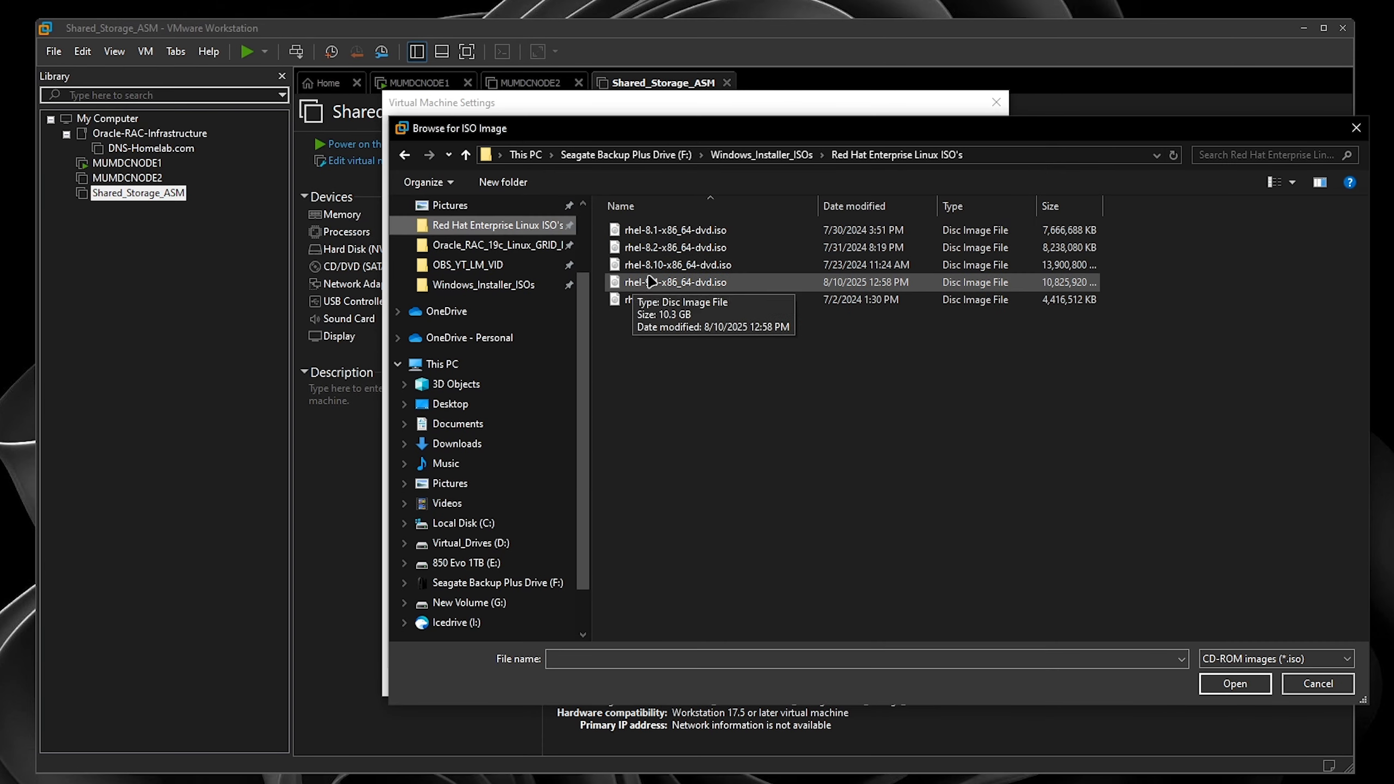
pyautogui.click(687, 264)
pyautogui.click(1236, 683)
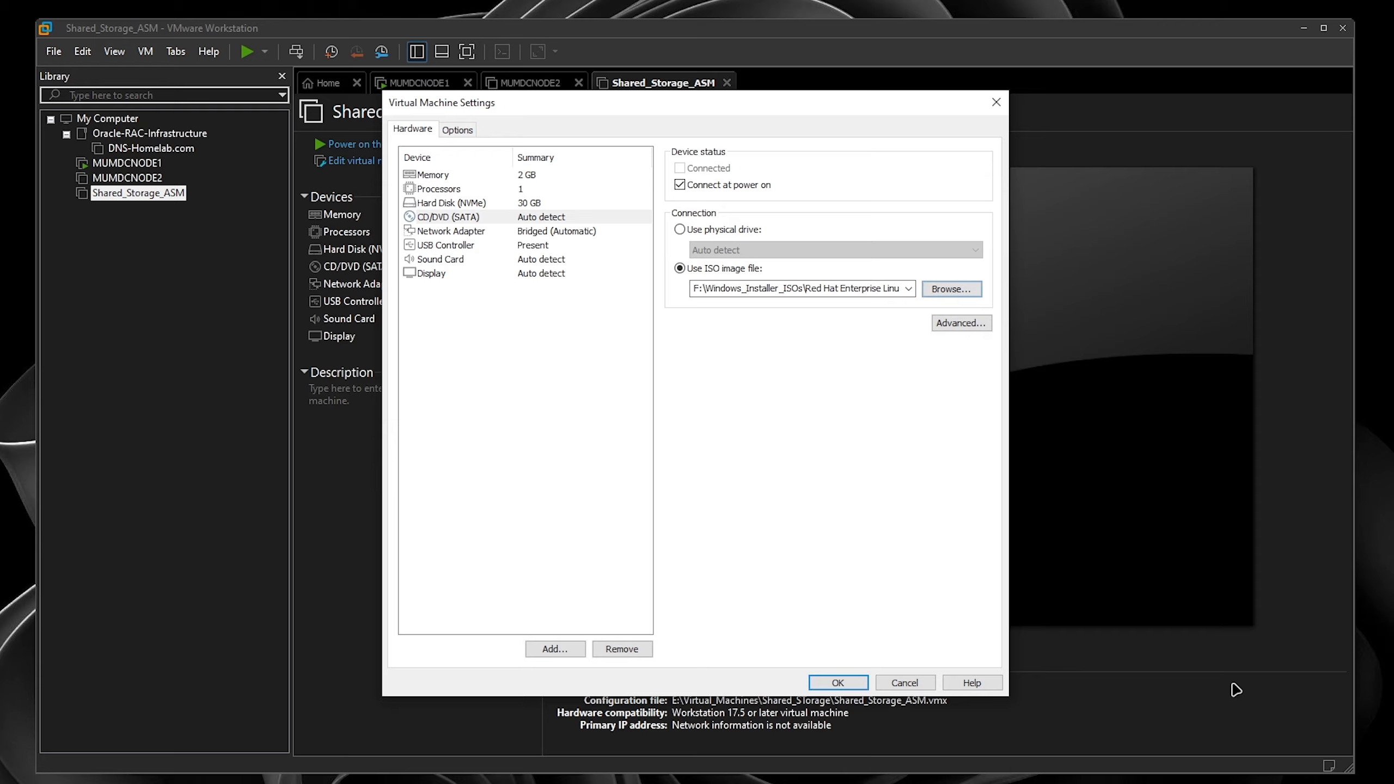
pyautogui.click(839, 683)
# - Power on Shared_Storage_ASM and MUMDCNODE2, booting MUMDCNODE2 into Install Red Hat Enterprise Linux 8.10
pyautogui.click(371, 144)
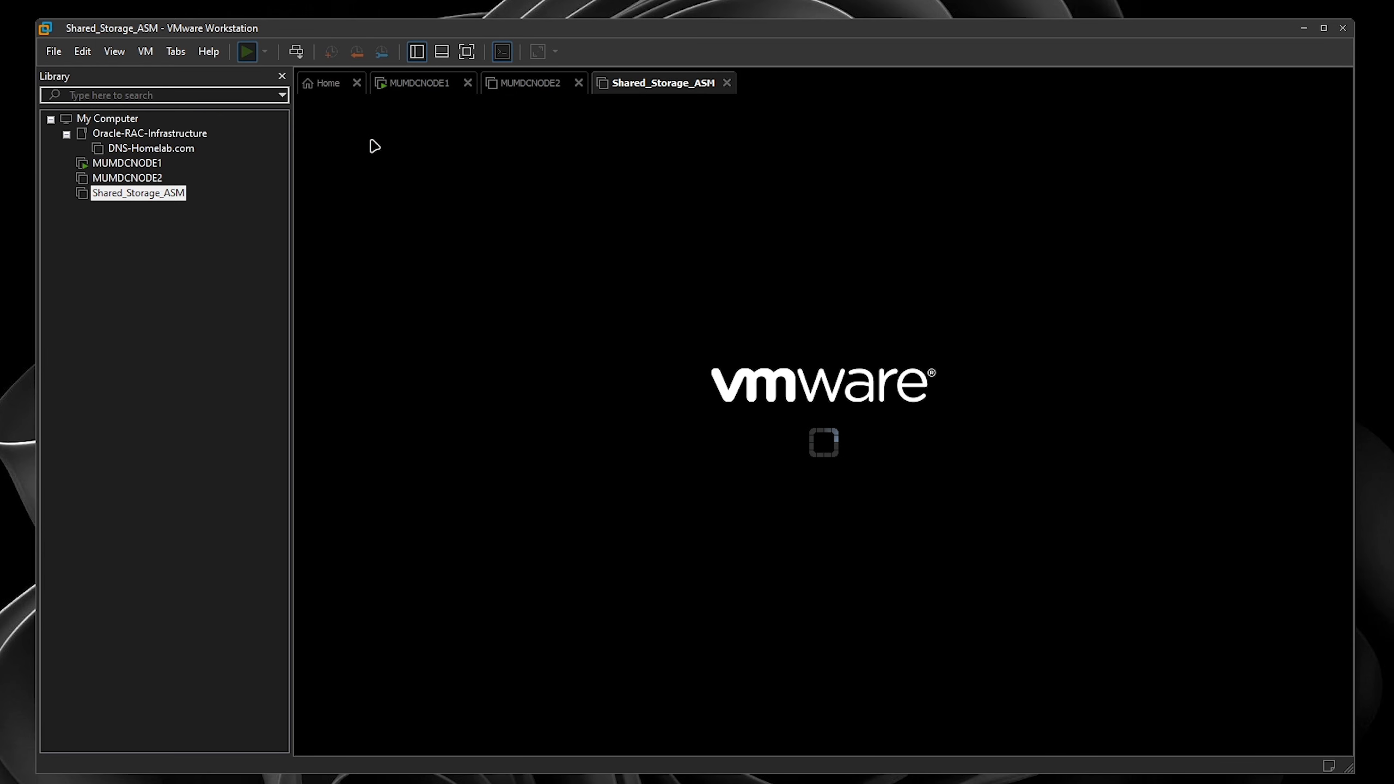
pyautogui.click(118, 178)
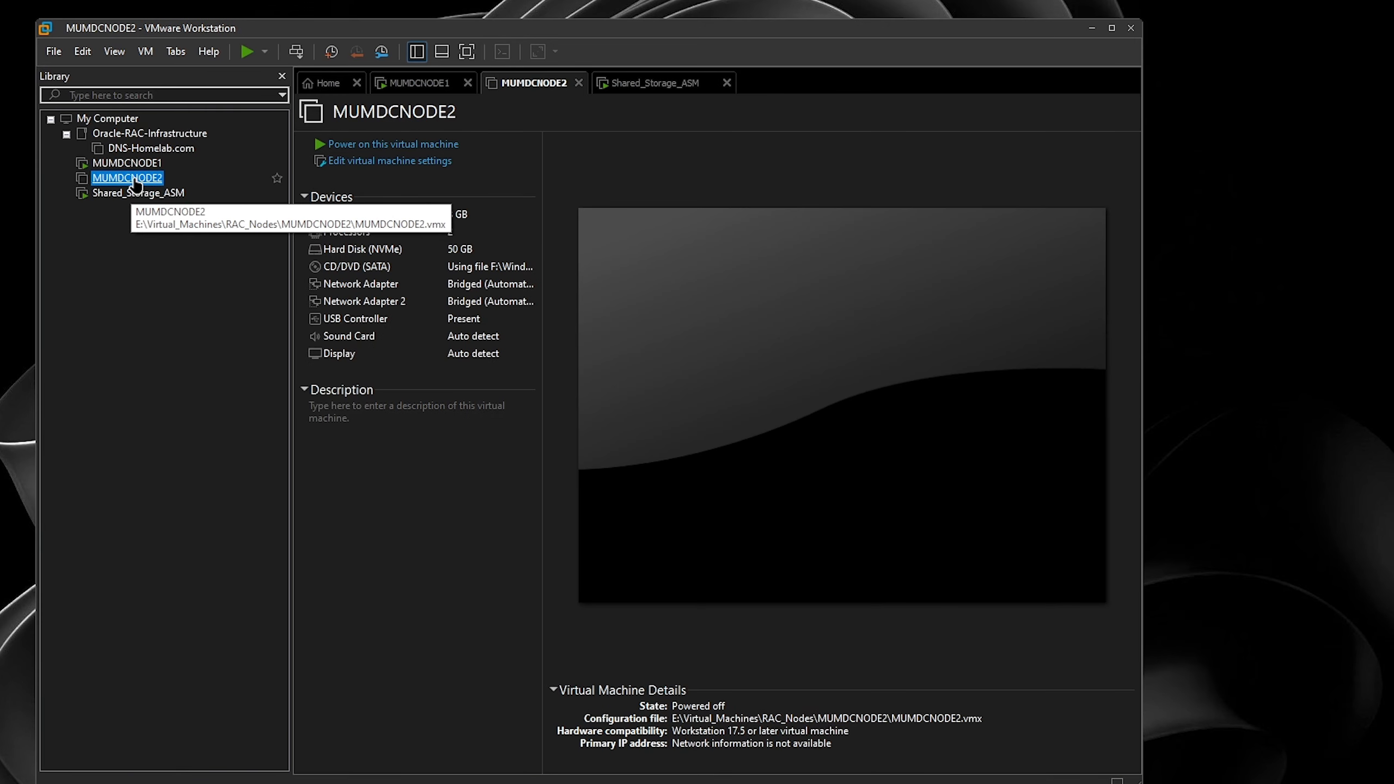
pyautogui.click(390, 145)
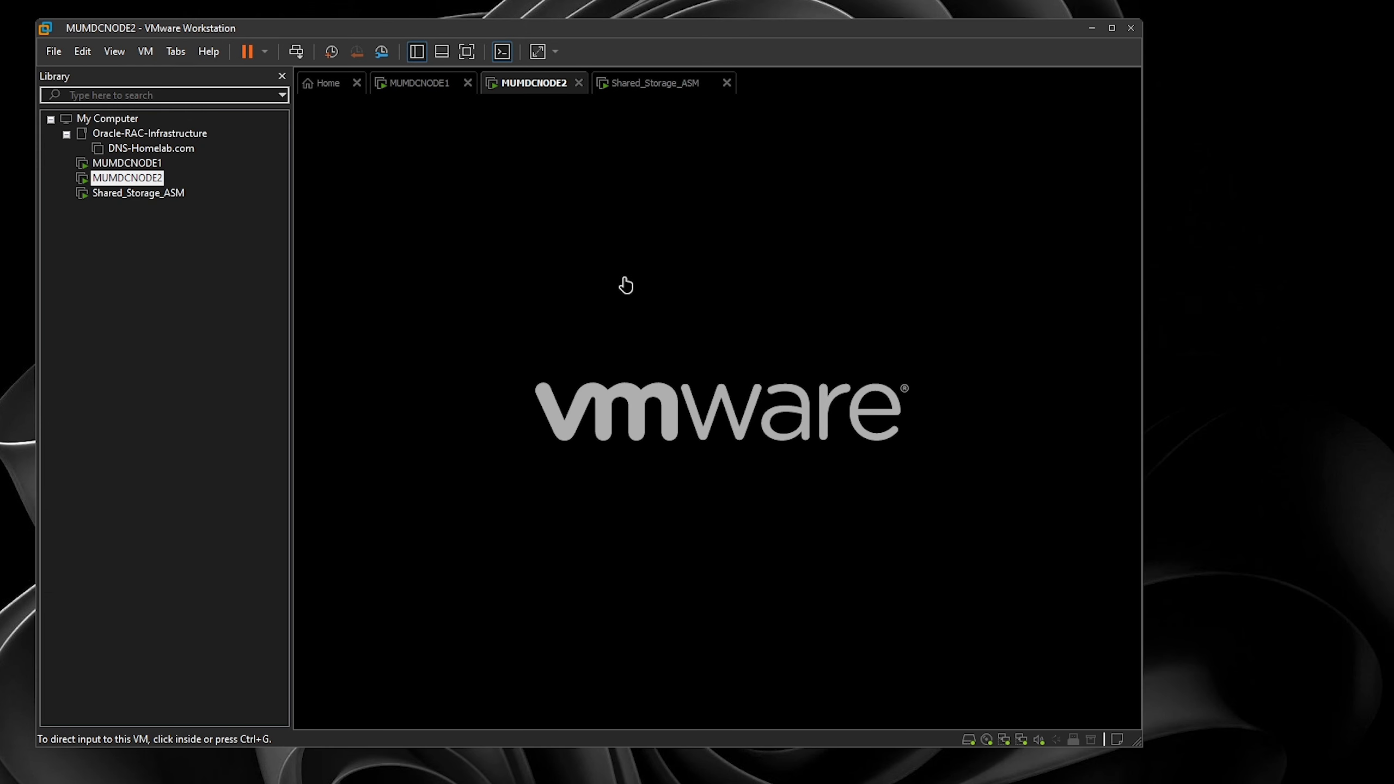
pyautogui.click(626, 285)
pyautogui.press('Up')
pyautogui.press('Return')
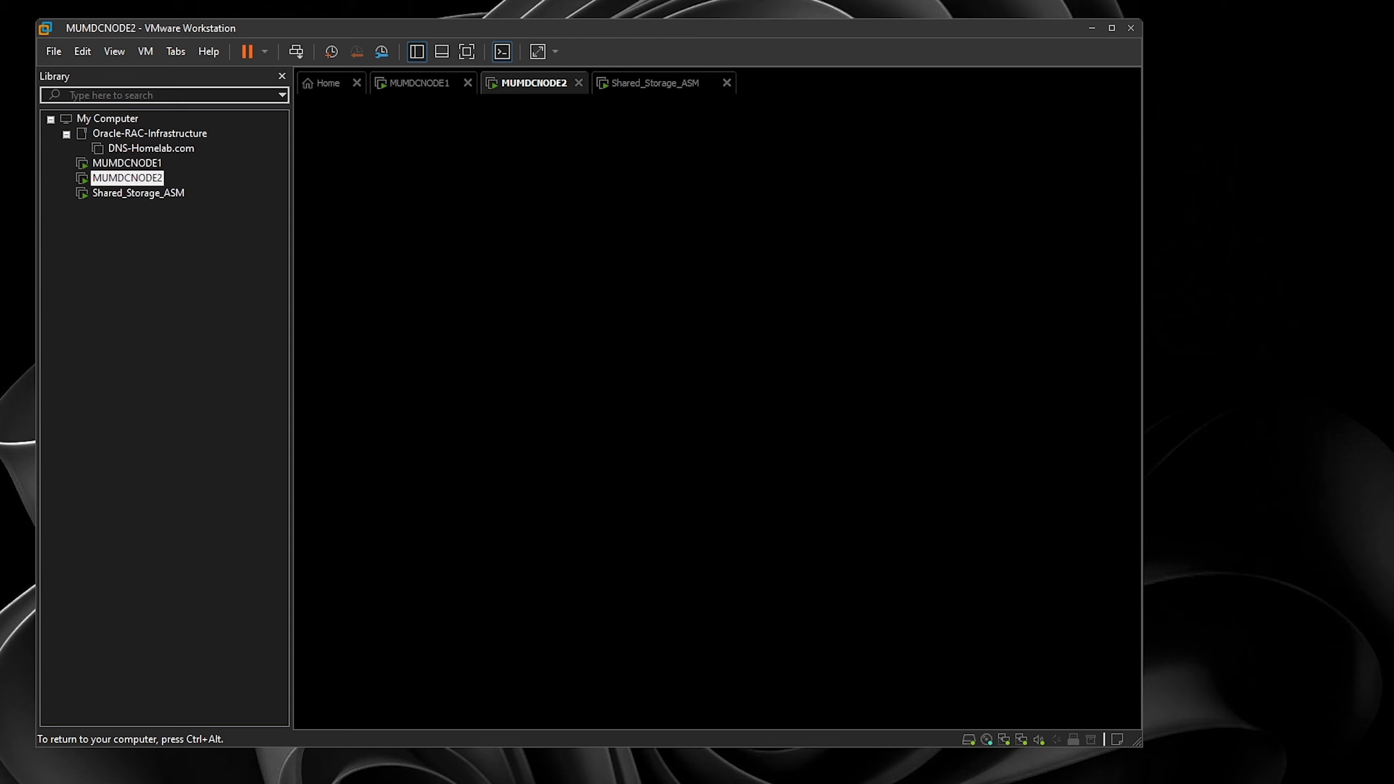
pyautogui.hotkey('ctrl', 'alt')
# - Boot Shared_Storage_ASM into the RHEL 8.10 installer, check MUMDCNODE1's progress, then return to MUMDCNODE2
pyautogui.click(648, 83)
pyautogui.click(831, 470)
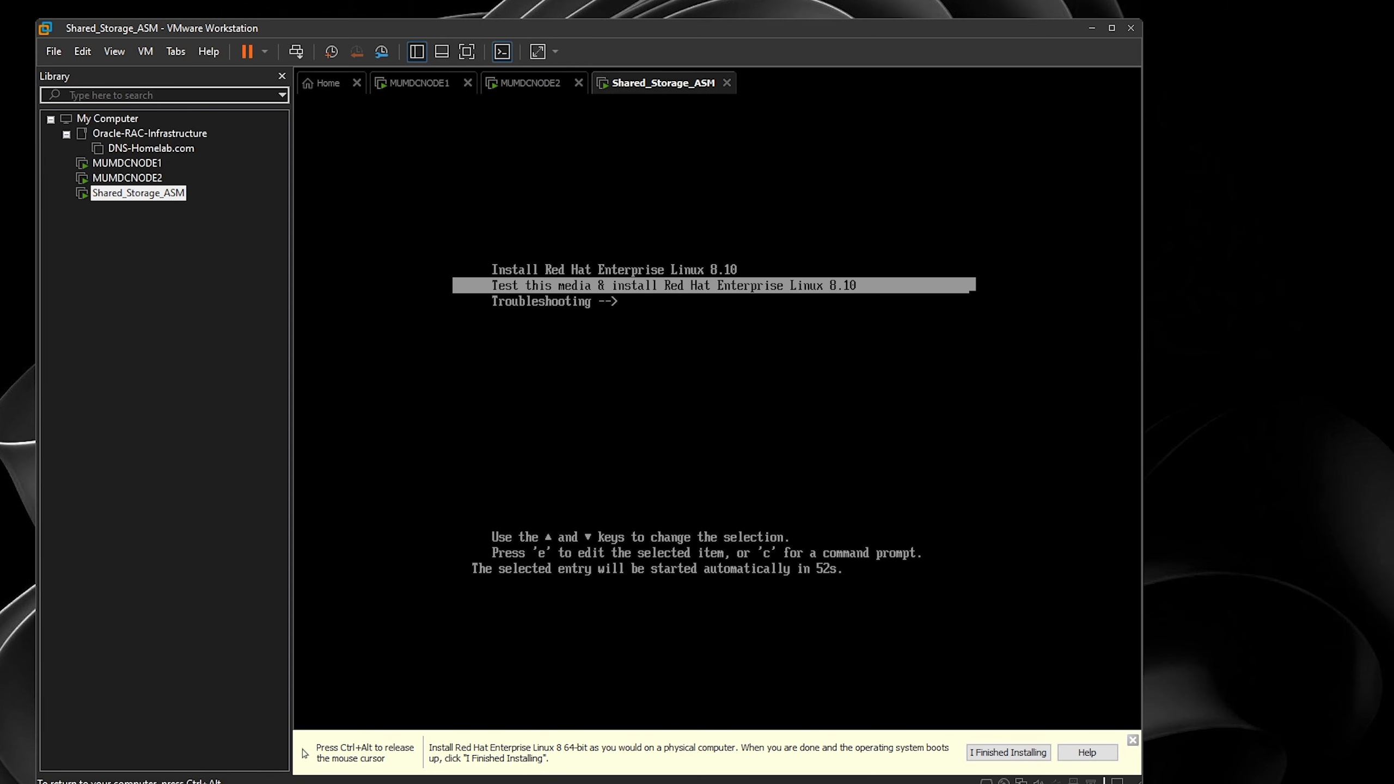
pyautogui.press('Up')
pyautogui.press('Return')
pyautogui.hotkey('ctrl', 'alt')
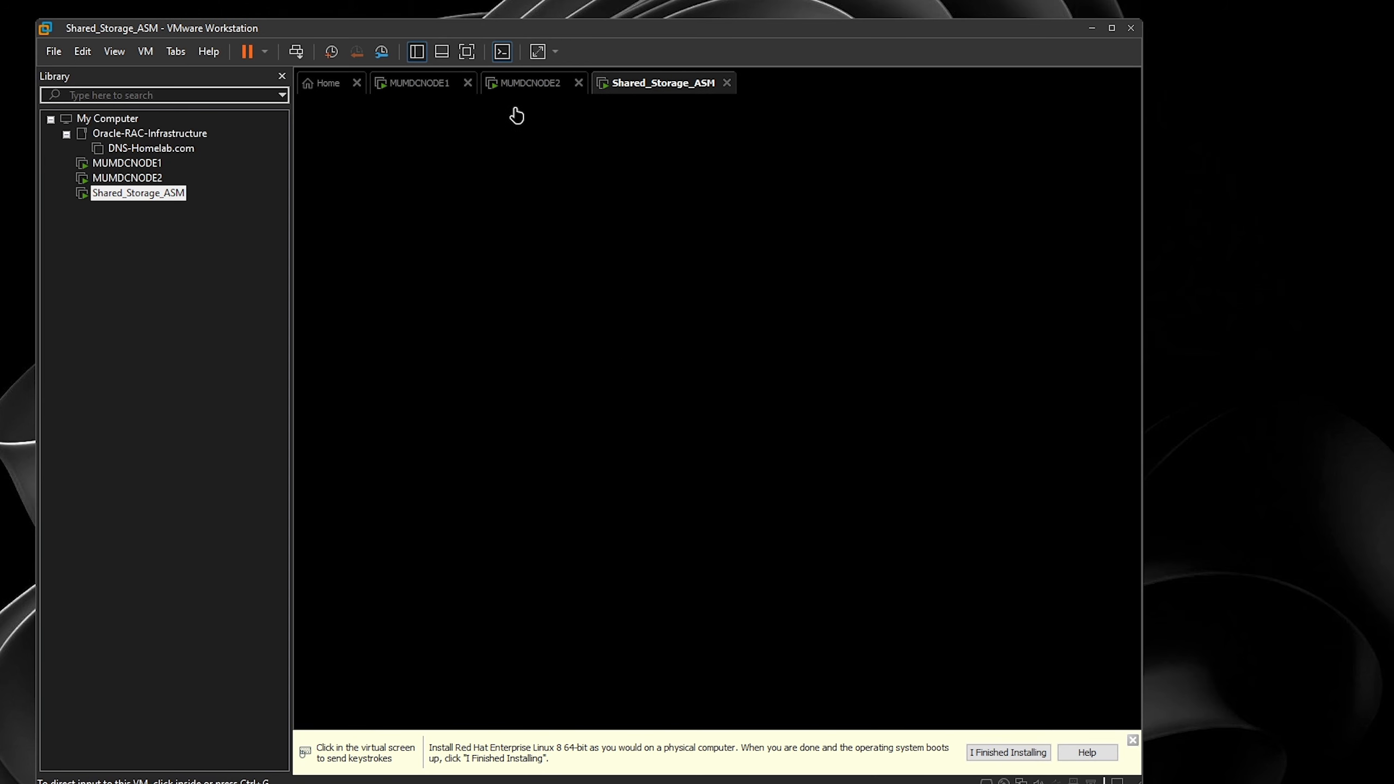
pyautogui.click(520, 87)
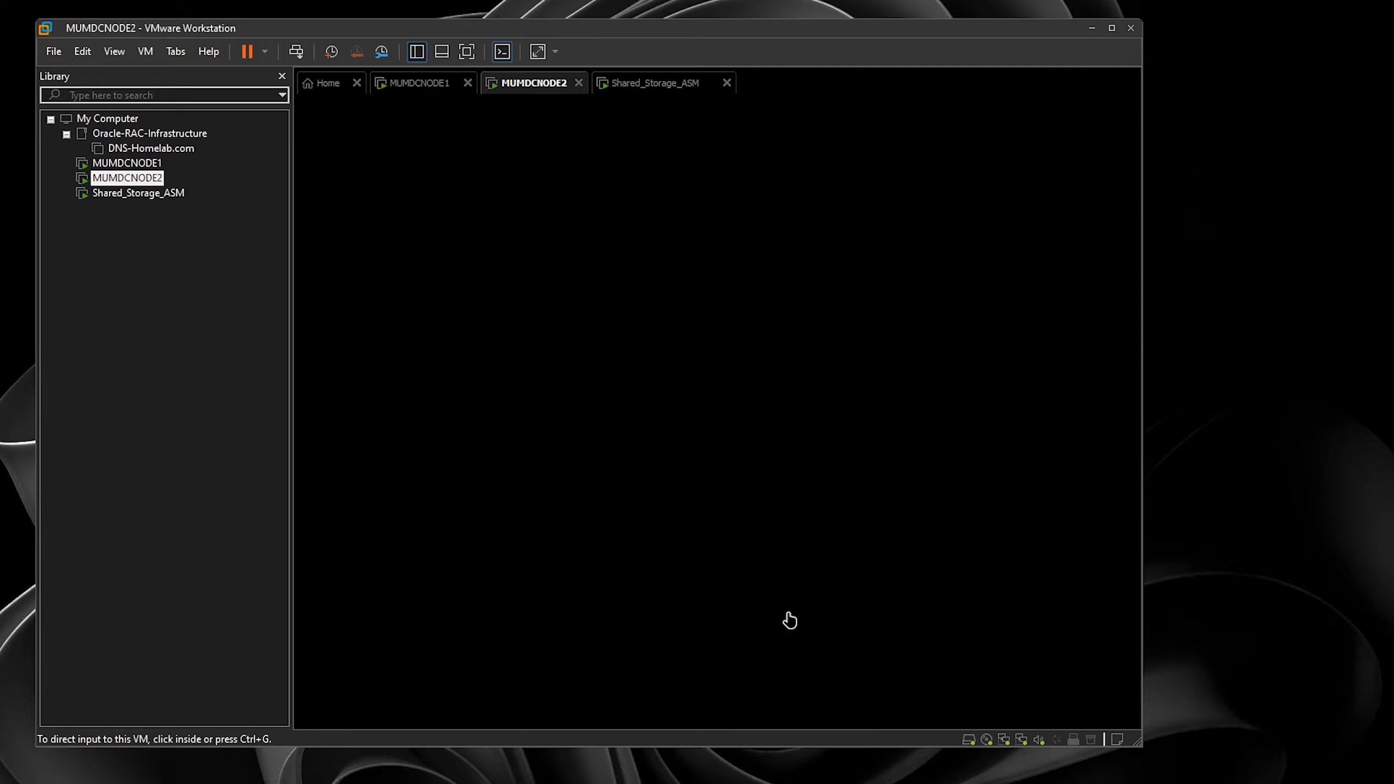
pyautogui.click(420, 84)
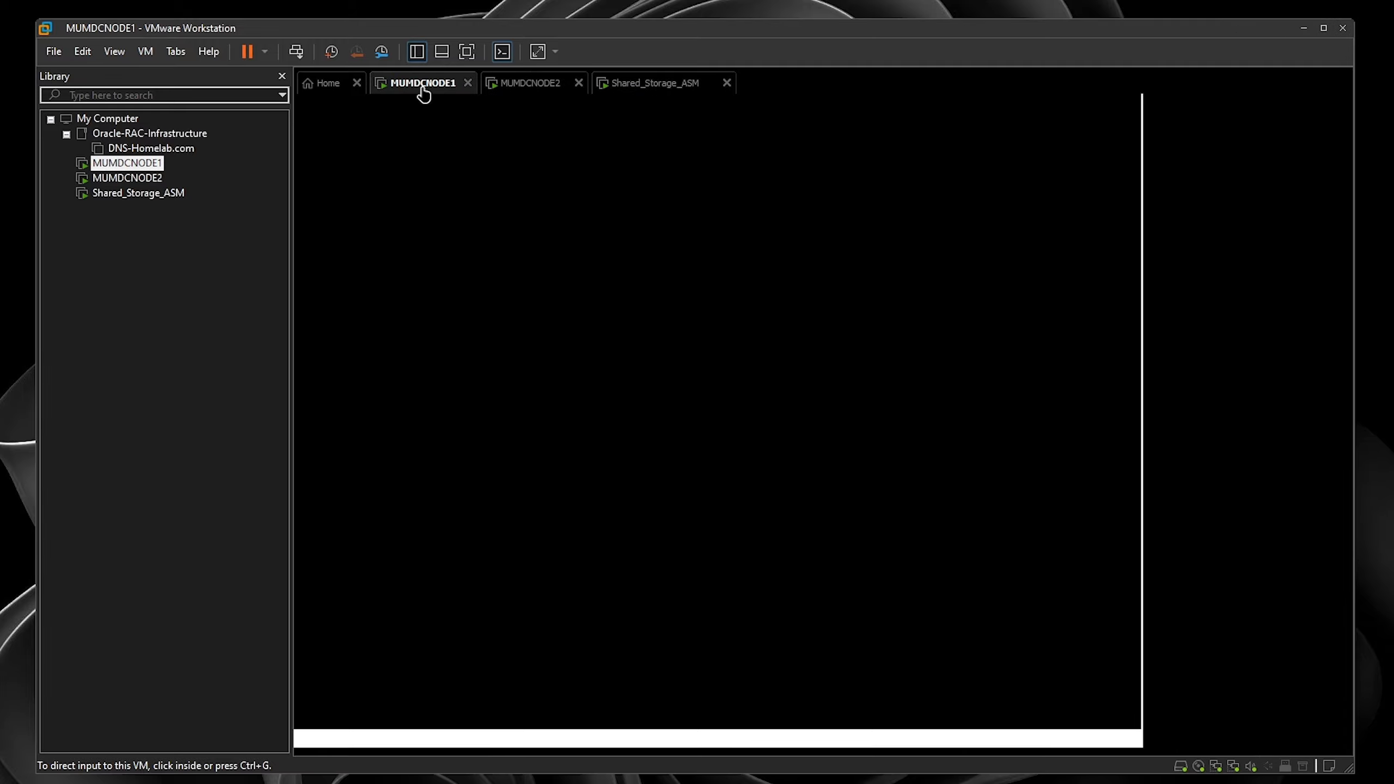
pyautogui.click(535, 84)
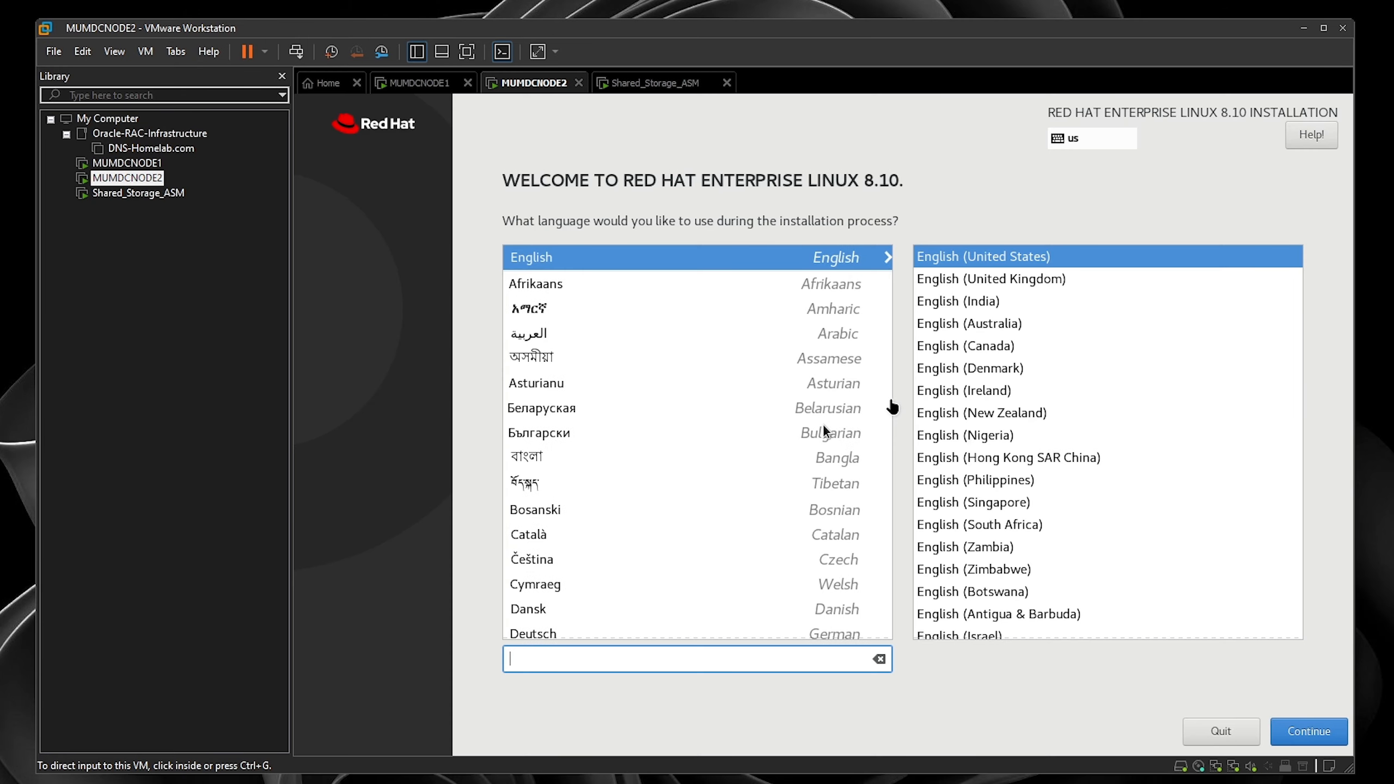
# - Keep English (United States) and choose custom partitioning with the Standard Partition scheme
pyautogui.click(1335, 710)
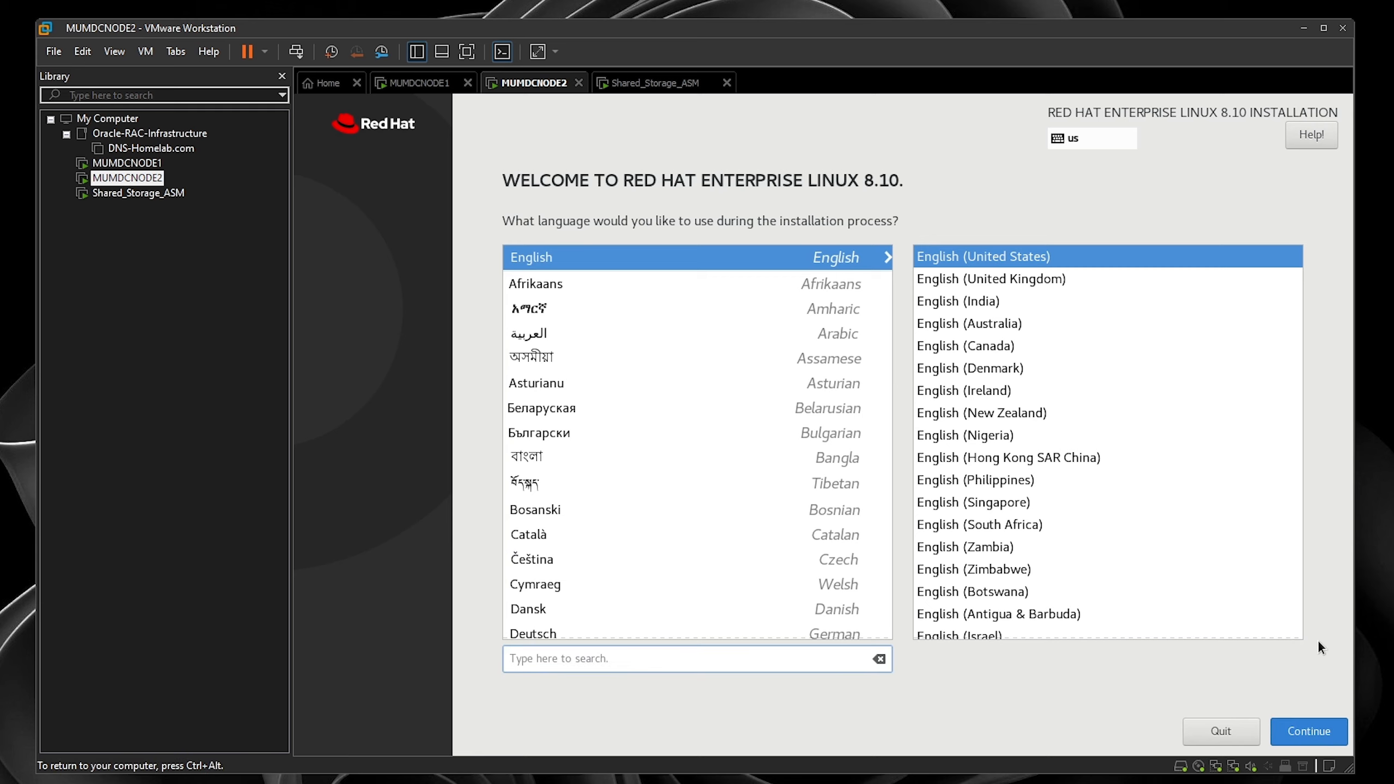
pyautogui.click(1309, 731)
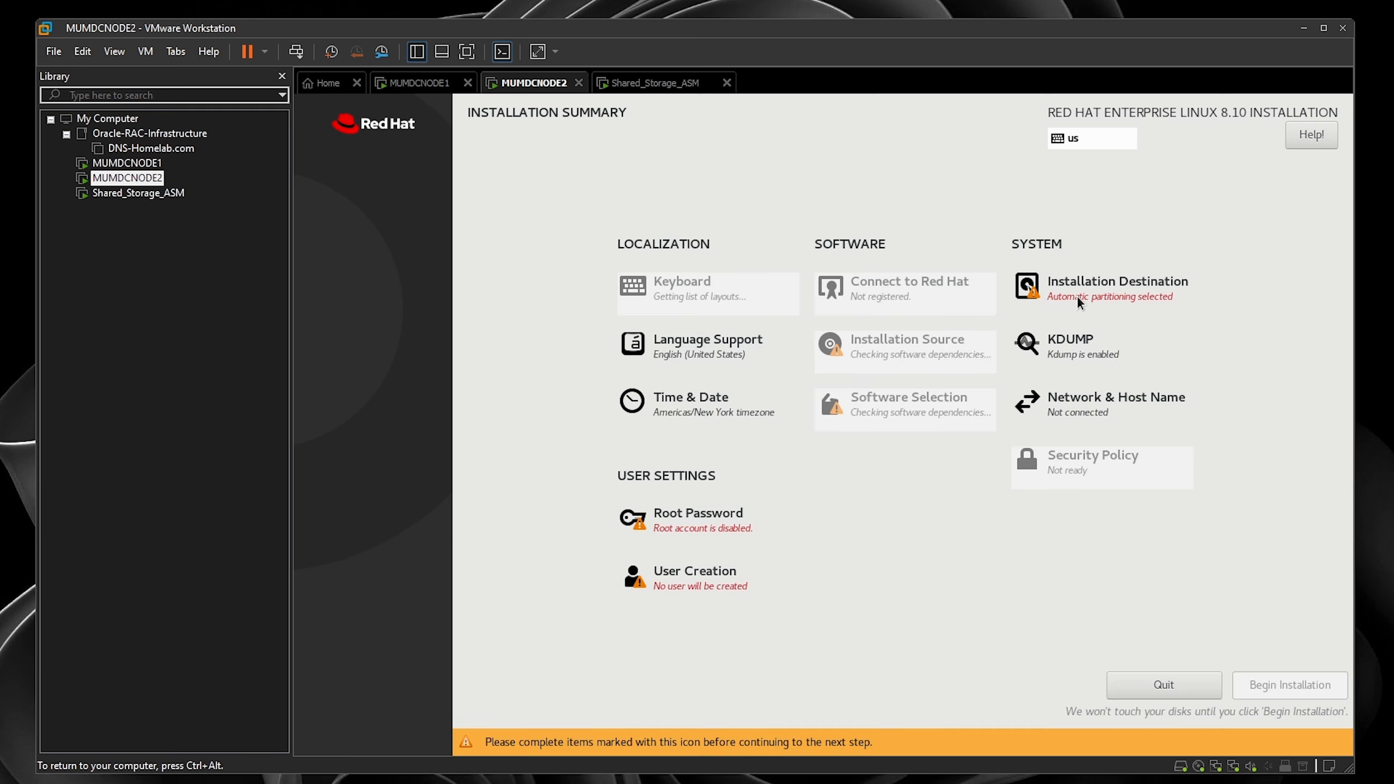
pyautogui.click(1079, 301)
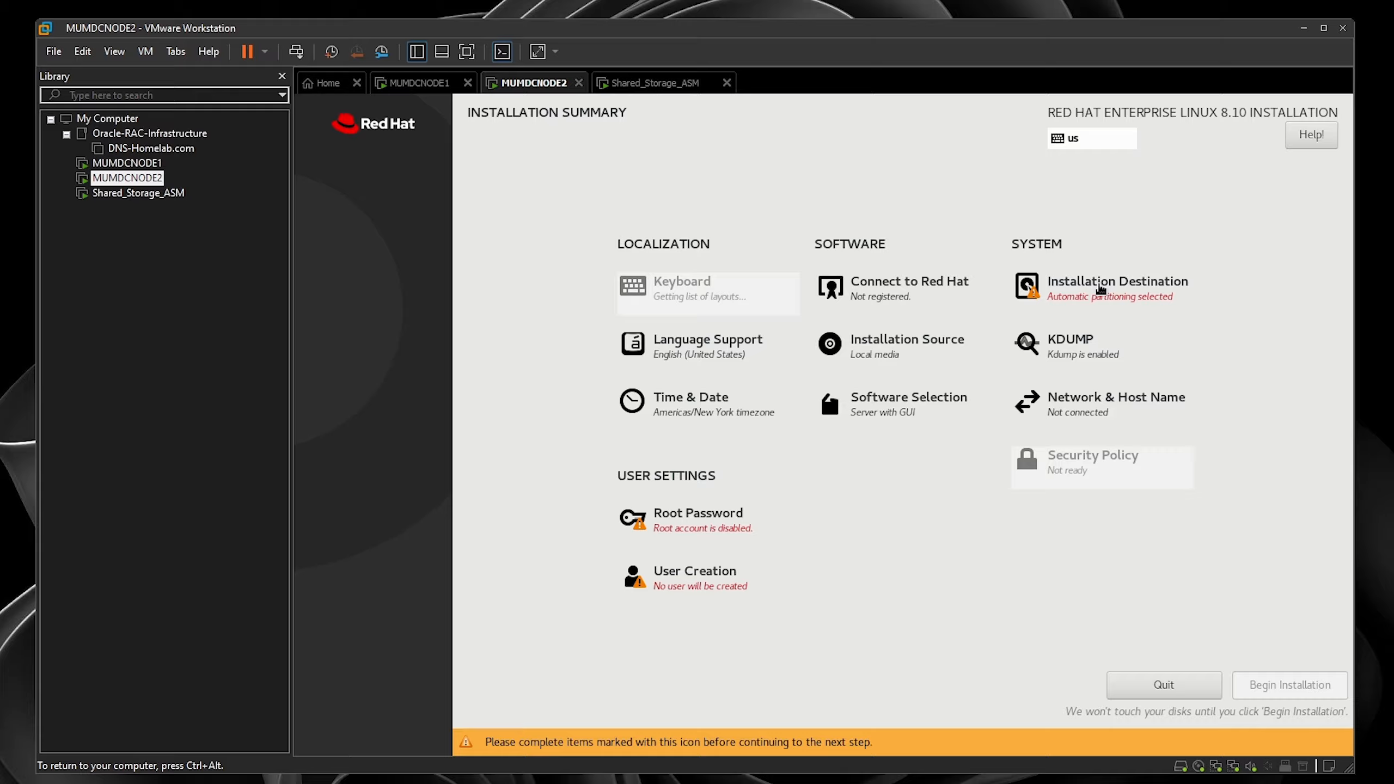
pyautogui.click(441, 497)
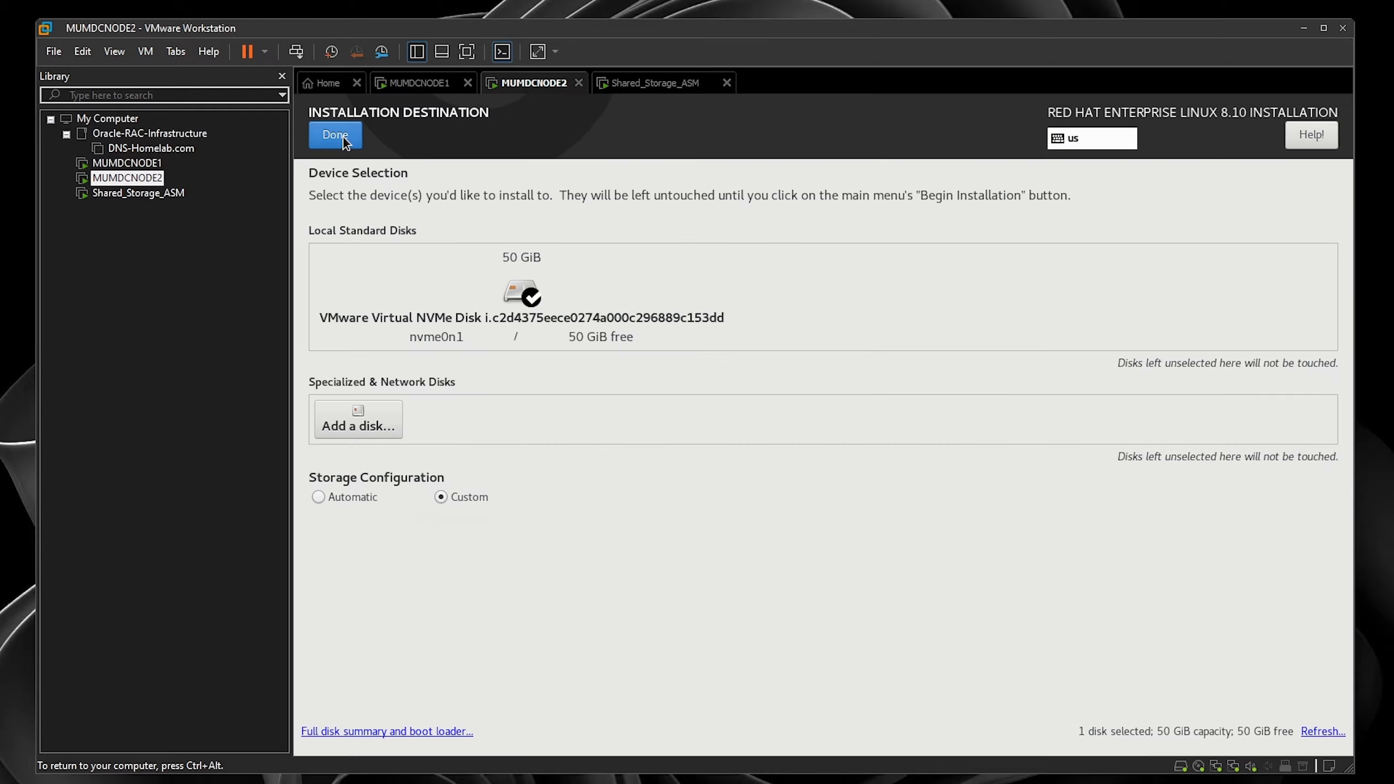
pyautogui.click(335, 135)
pyautogui.click(593, 299)
pyautogui.click(590, 277)
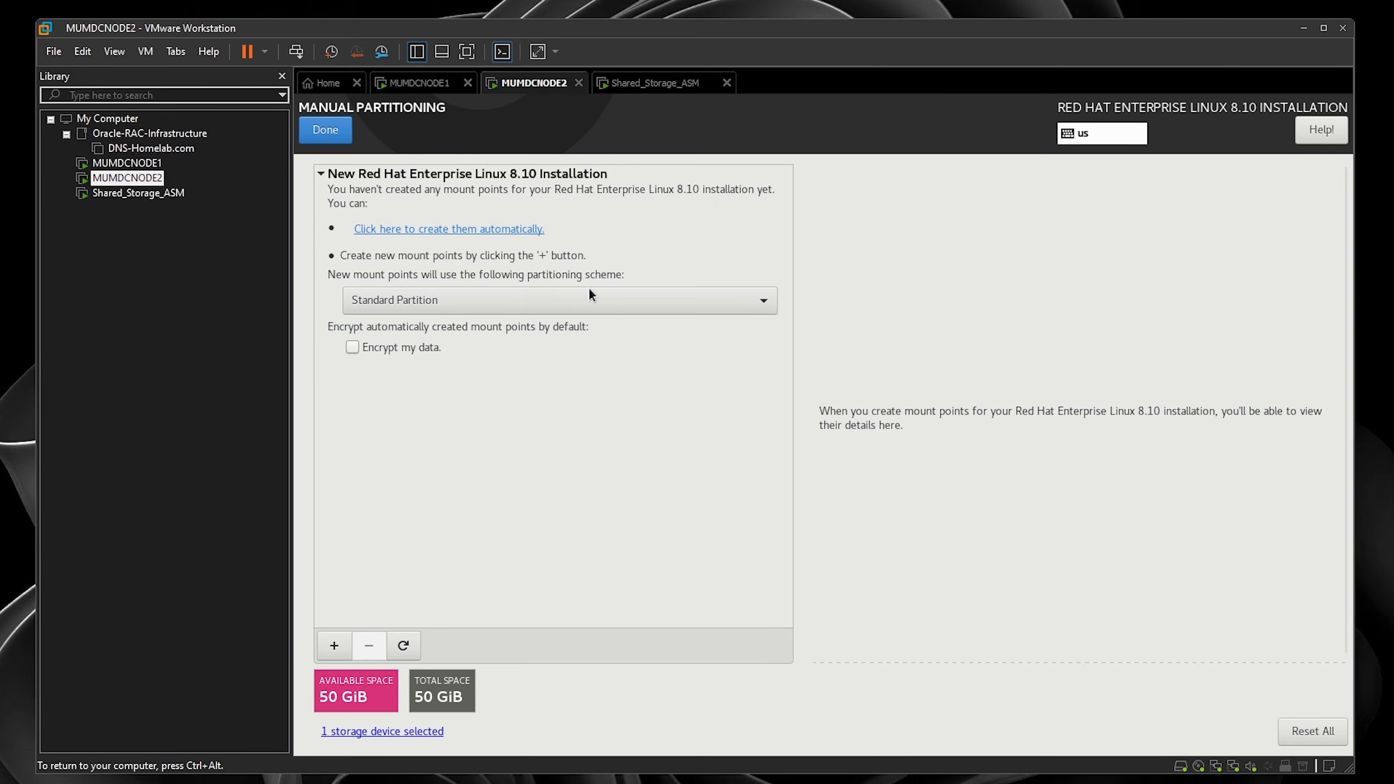
# - Add a 128 MiB /boot/efi partition and an 8192 MiB swap partition
pyautogui.click(334, 645)
pyautogui.click(939, 420)
pyautogui.click(851, 497)
pyautogui.press('Tab')
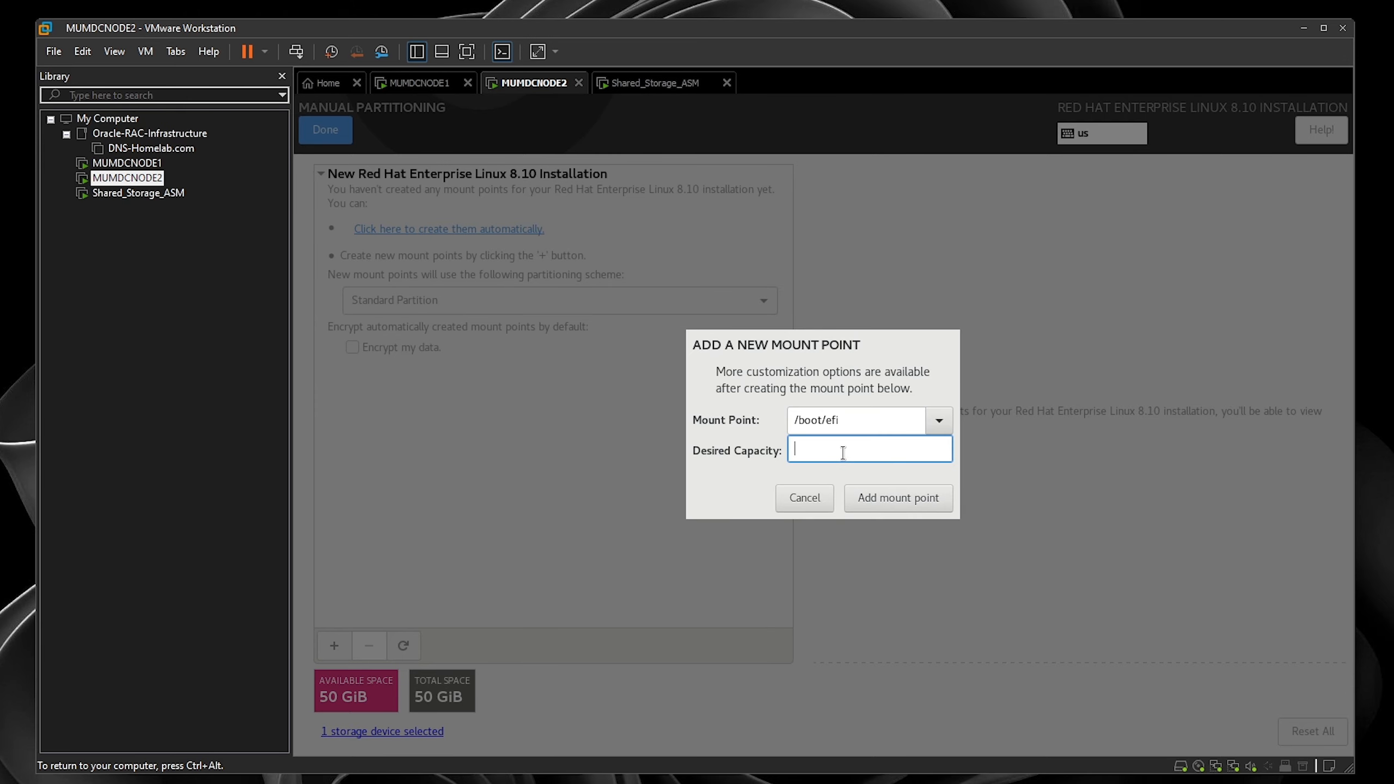
pyautogui.write('128')
pyautogui.click(898, 497)
pyautogui.click(334, 645)
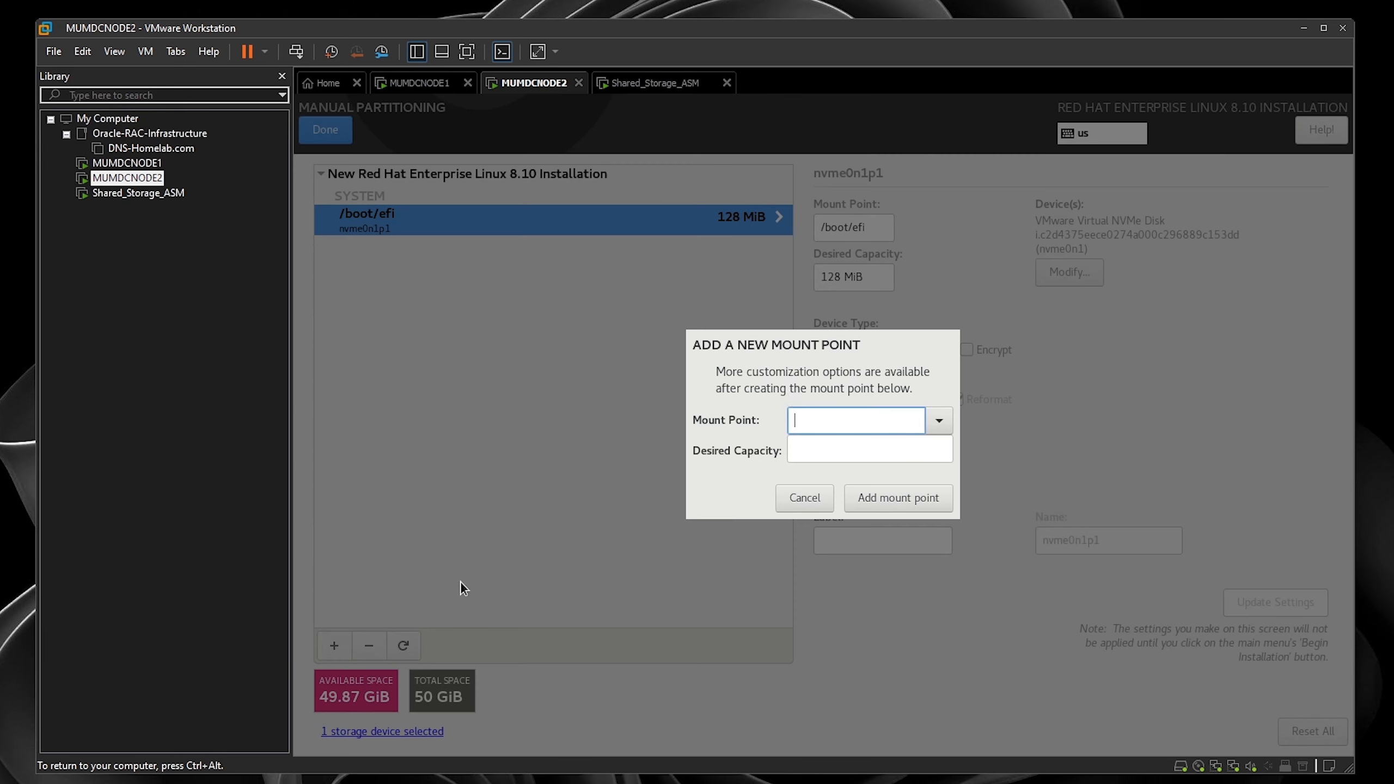
pyautogui.click(939, 420)
pyautogui.click(879, 544)
pyautogui.press('Tab')
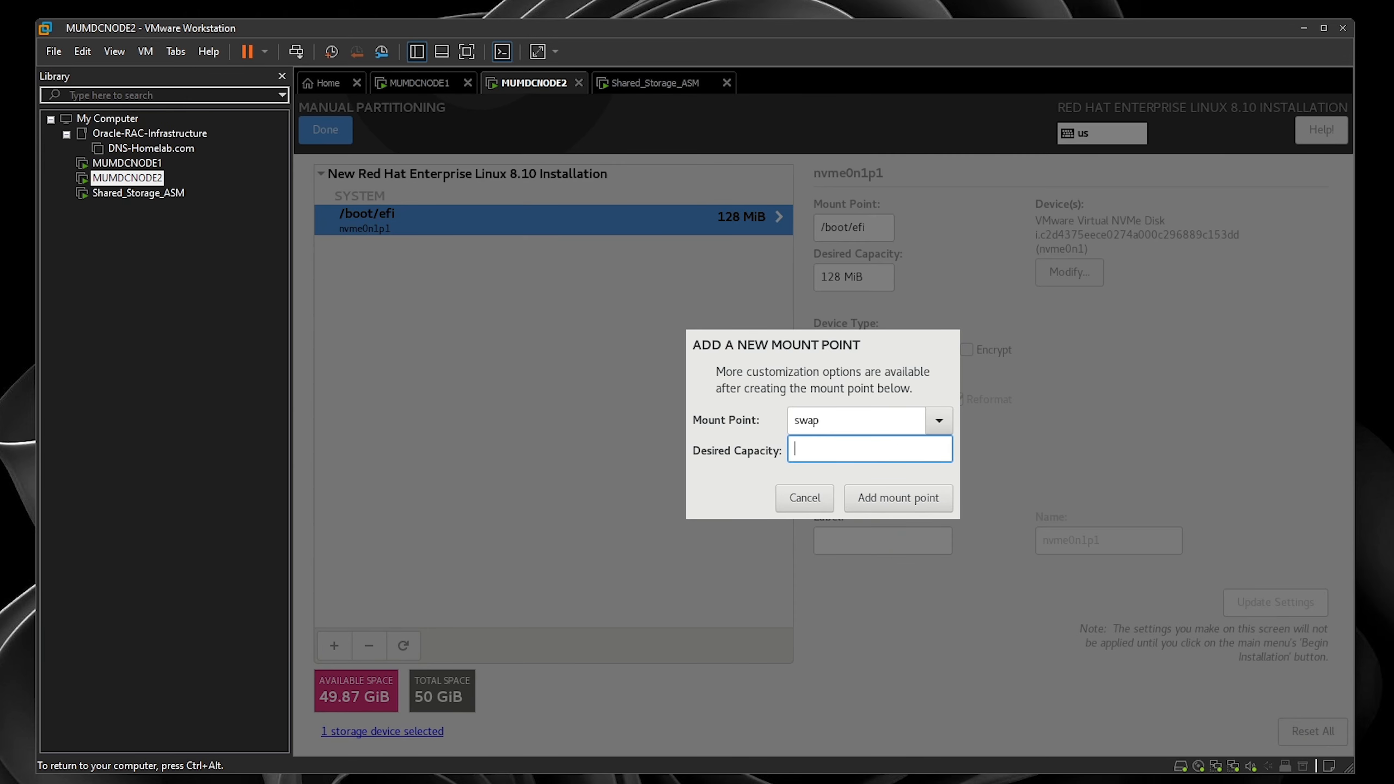
pyautogui.write('8192')
pyautogui.click(898, 497)
# - Add the / root partition using the remaining space, formatted as ext4
pyautogui.click(338, 647)
pyautogui.click(940, 420)
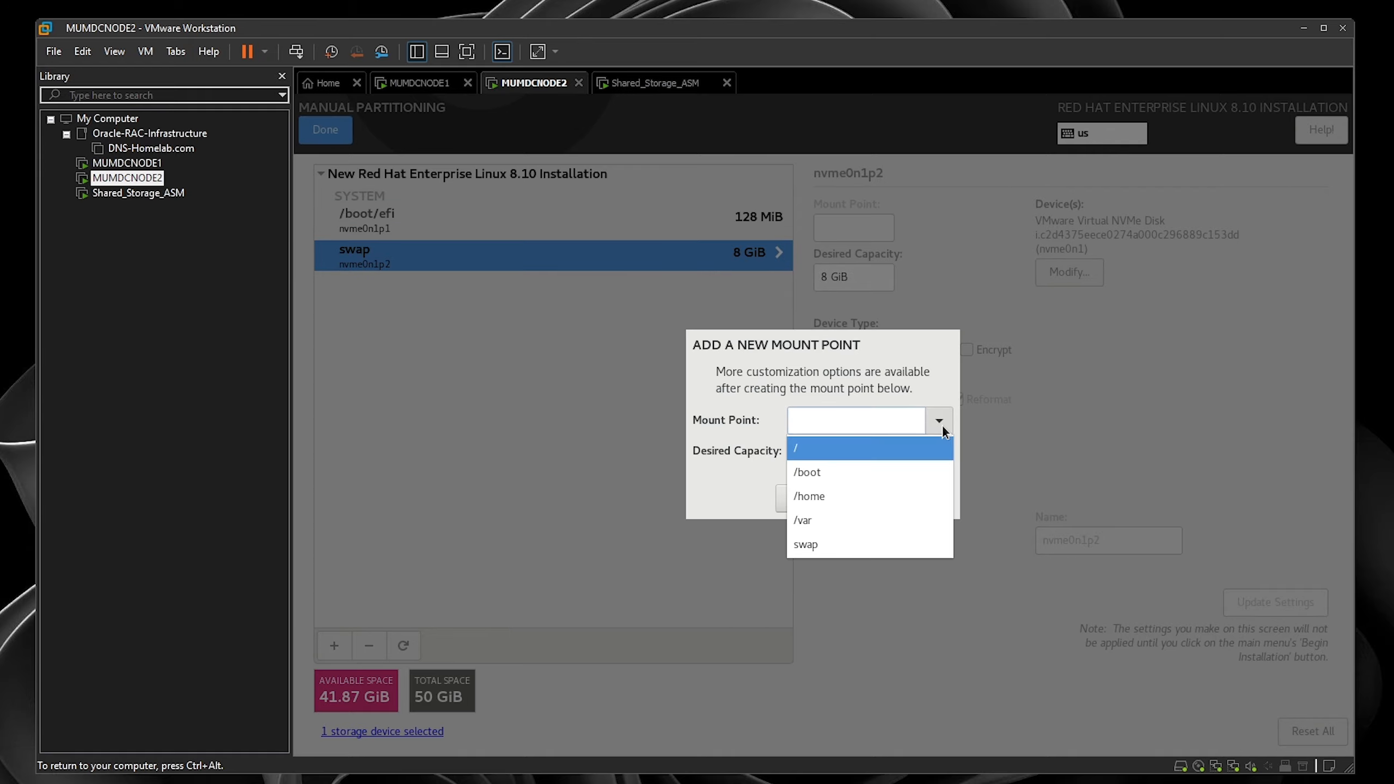
pyautogui.click(902, 444)
pyautogui.click(913, 497)
pyautogui.click(927, 396)
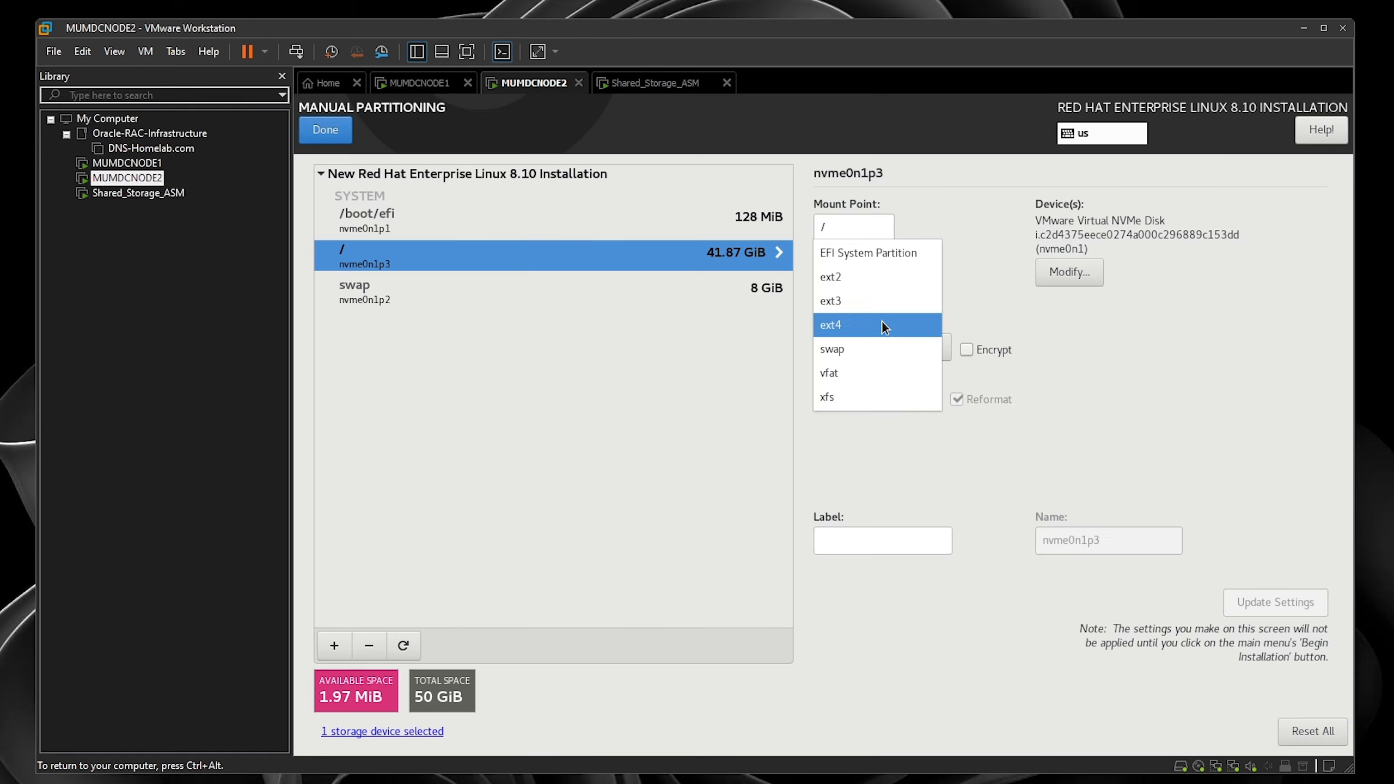
pyautogui.click(882, 320)
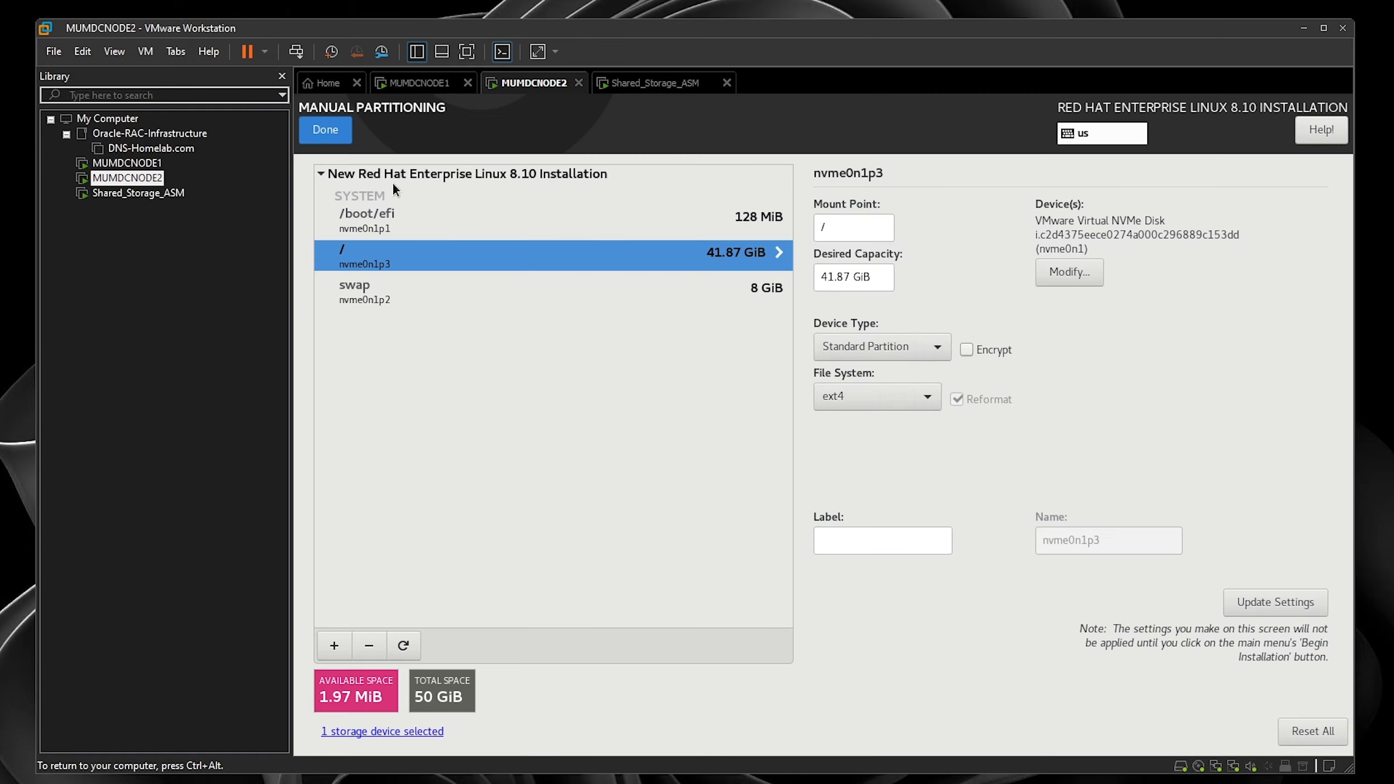
# - Accept the partitioning changes and select the Server base environment
pyautogui.click(326, 130)
pyautogui.click(1320, 483)
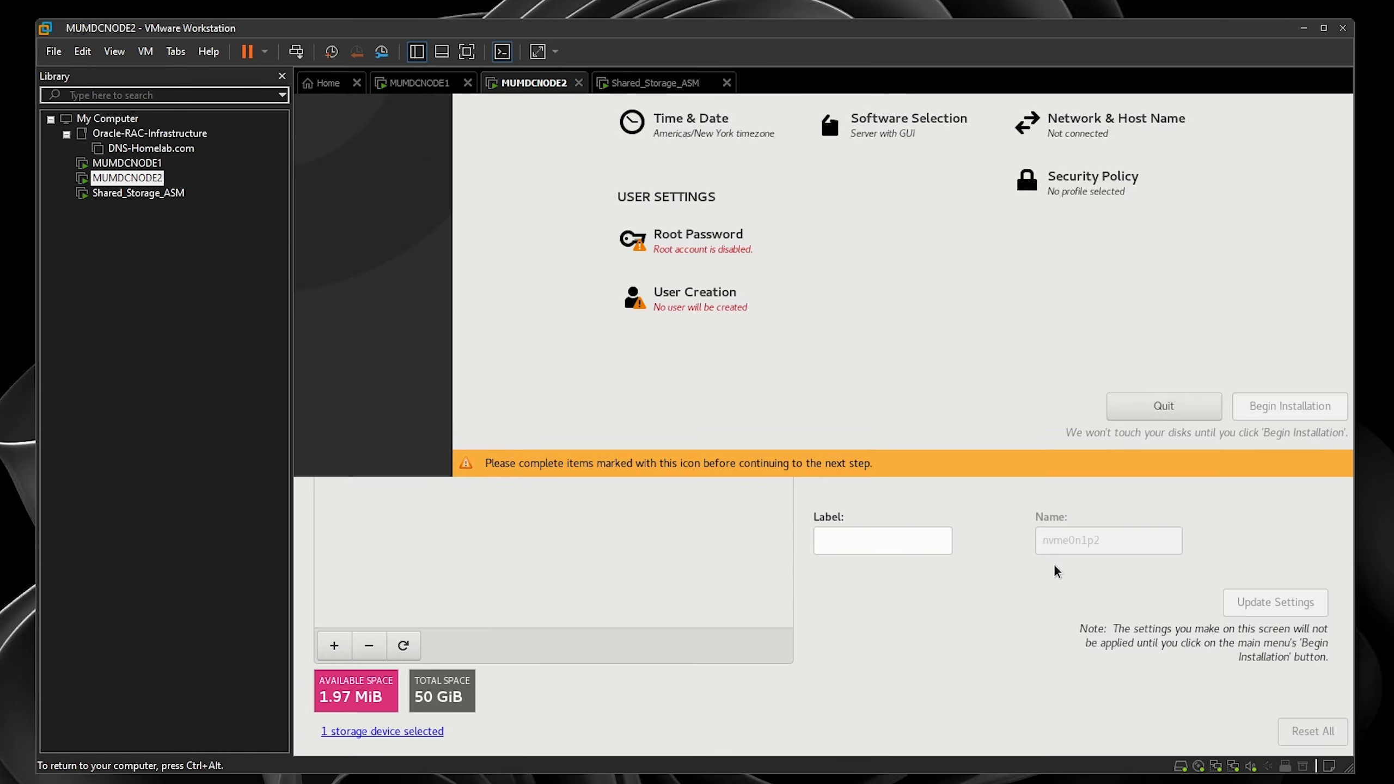
pyautogui.click(867, 404)
pyautogui.click(549, 250)
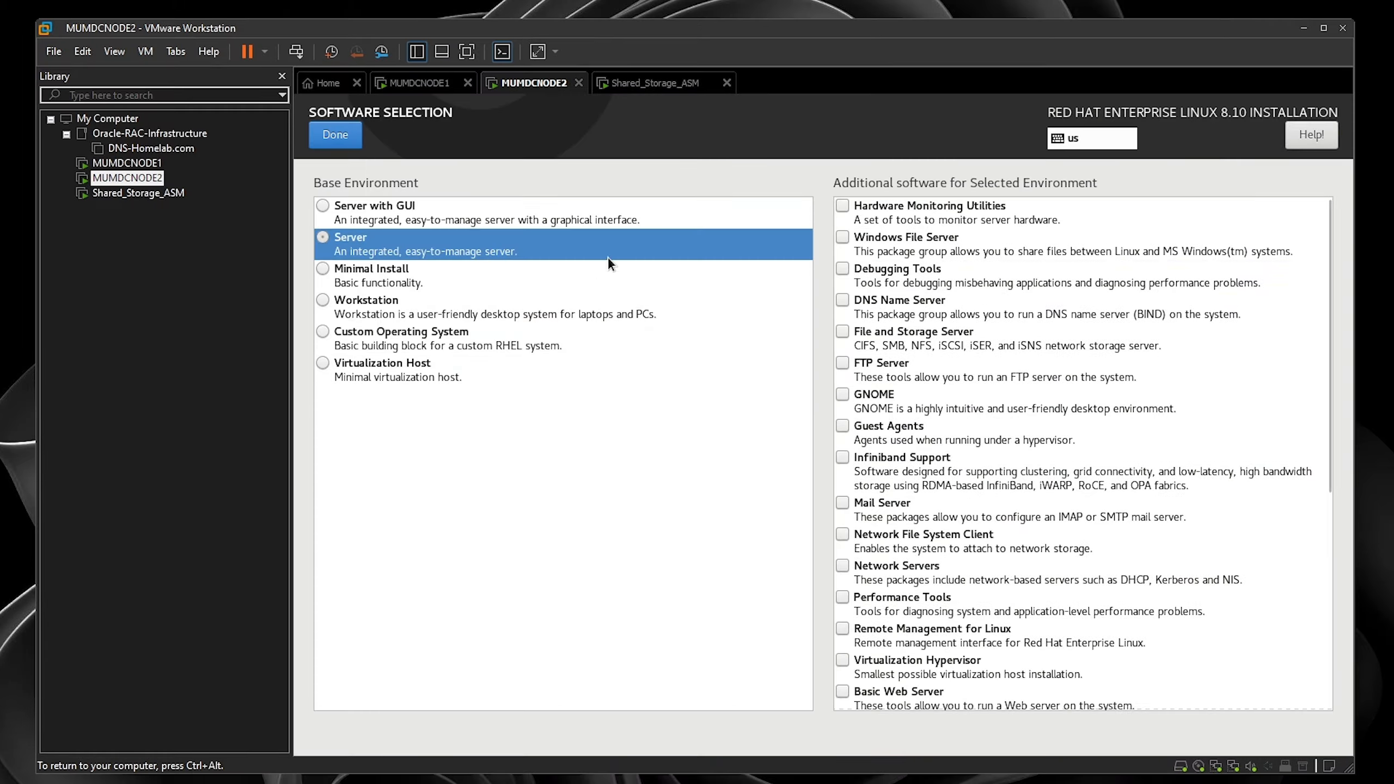
pyautogui.scroll(-5, 1016, 589)
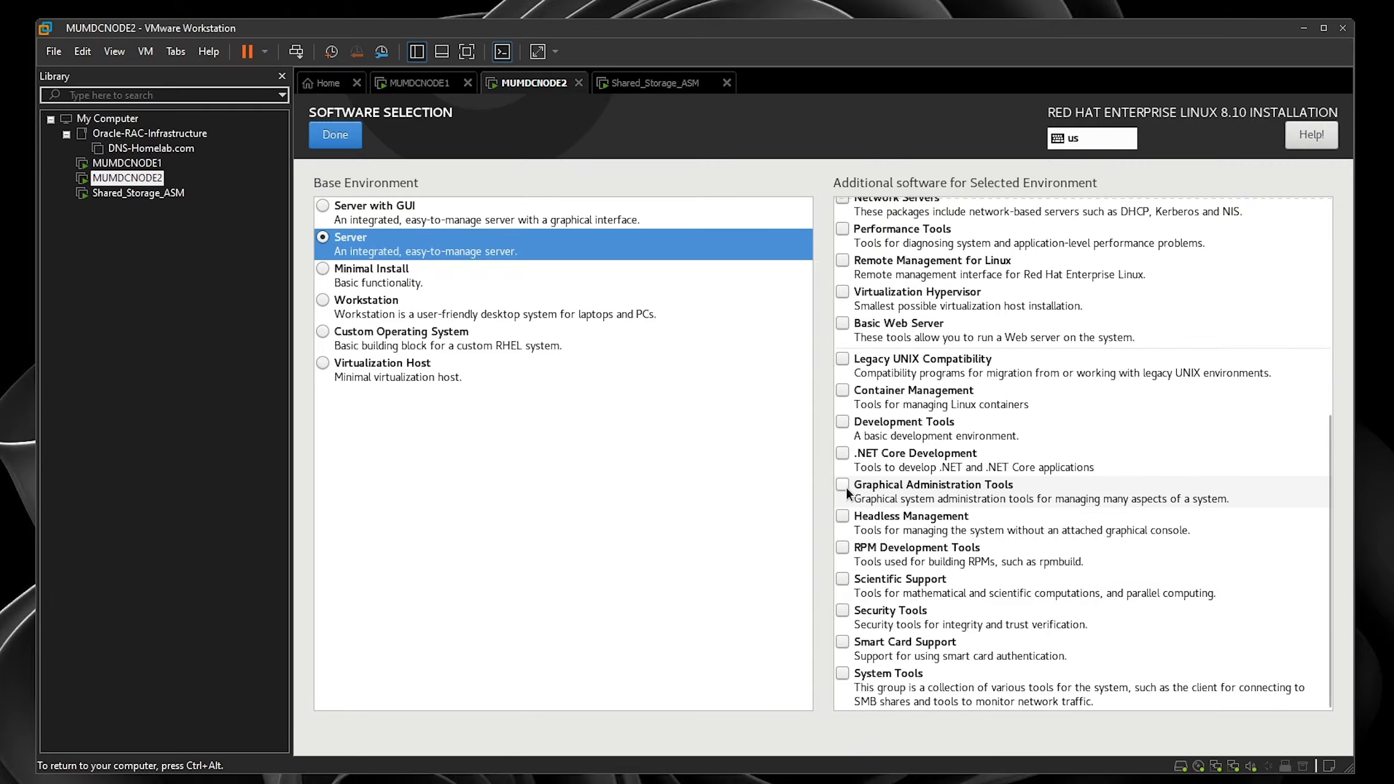
# - Add Development Tools, disable Kdump, and set the timezone to Asia/Kolkata
pyautogui.click(843, 421)
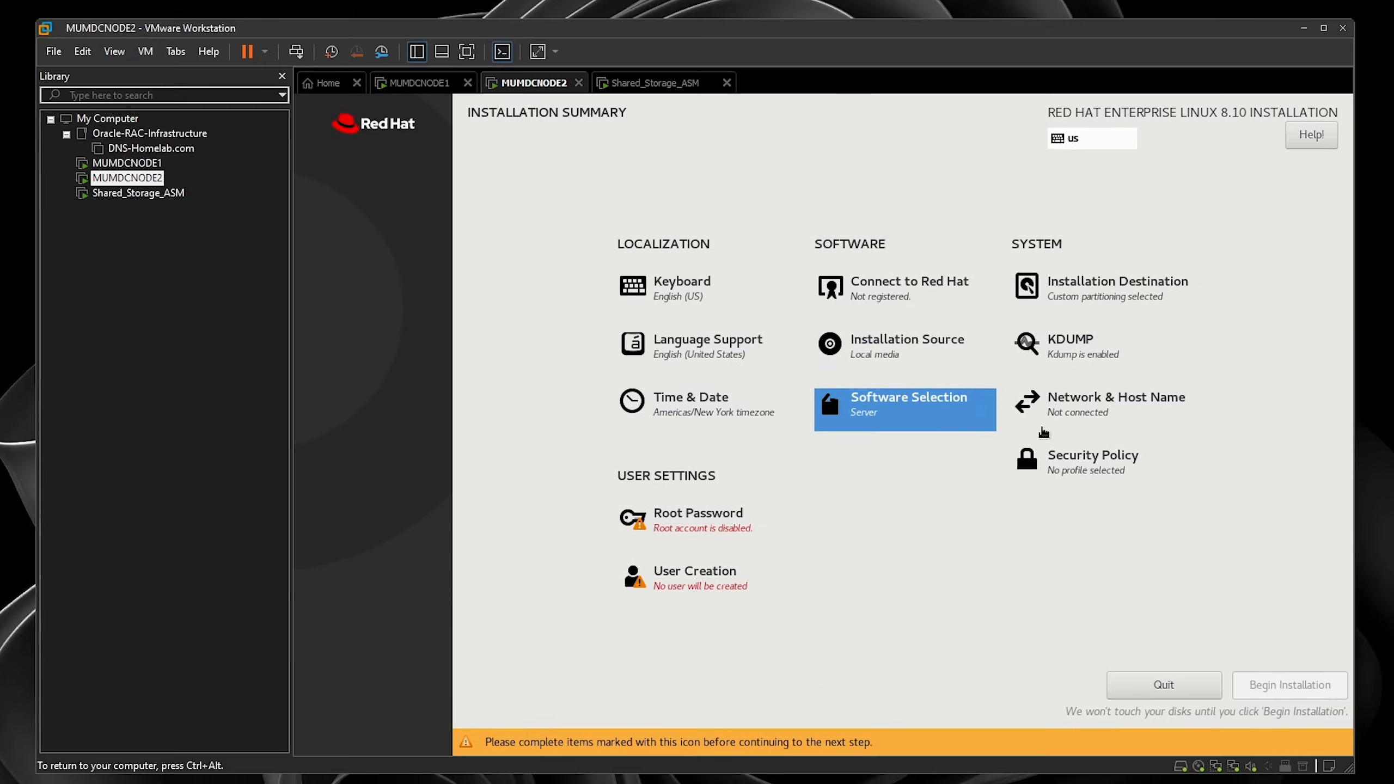
pyautogui.click(1076, 347)
pyautogui.click(340, 130)
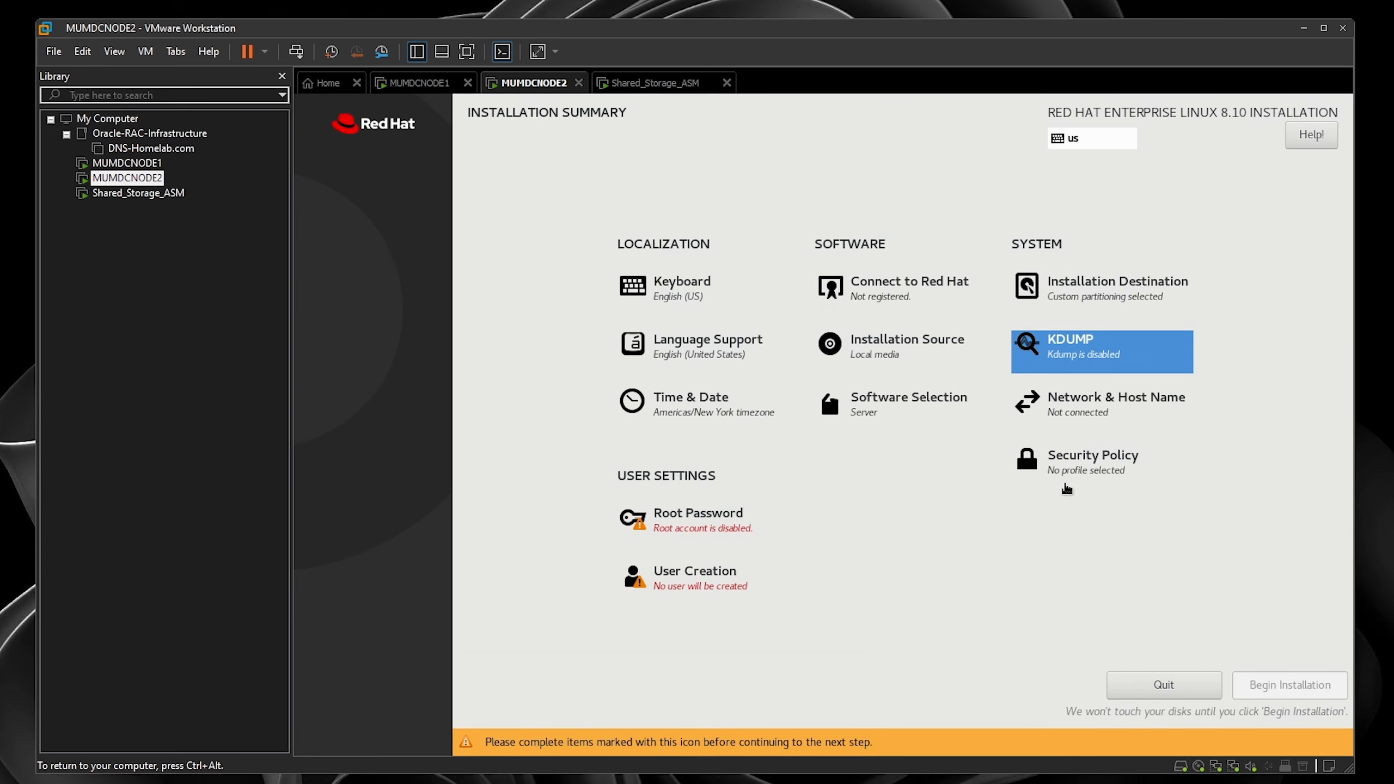
pyautogui.click(1152, 455)
pyautogui.click(325, 130)
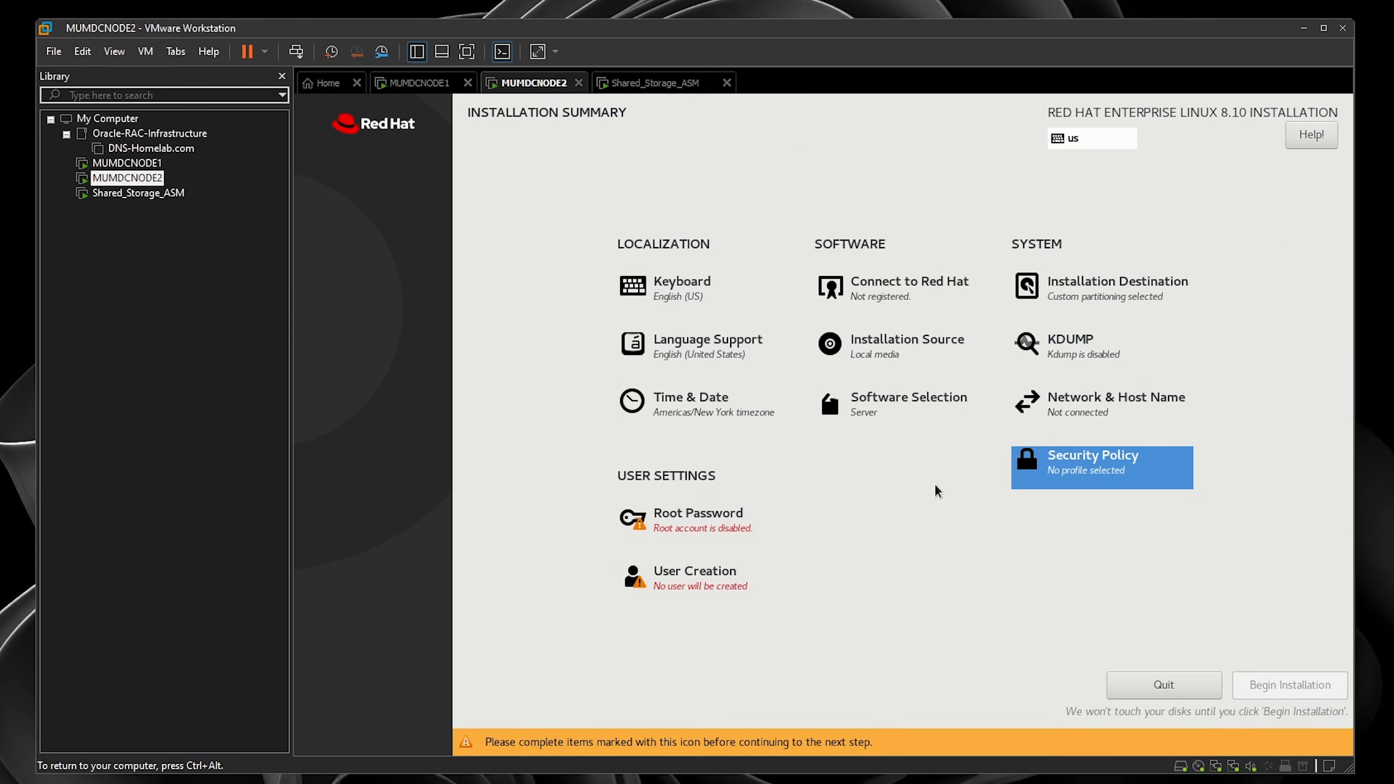
pyautogui.click(686, 474)
pyautogui.click(1010, 438)
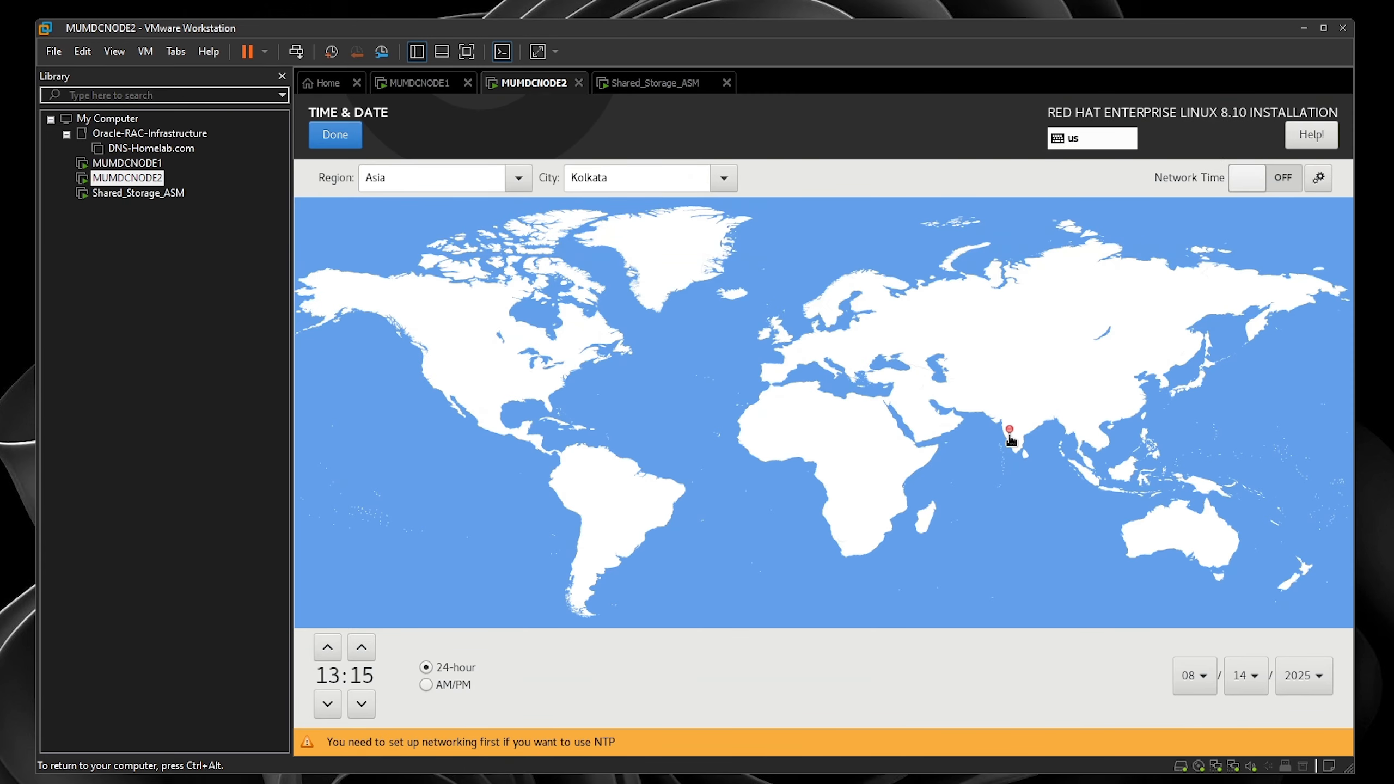
pyautogui.click(350, 141)
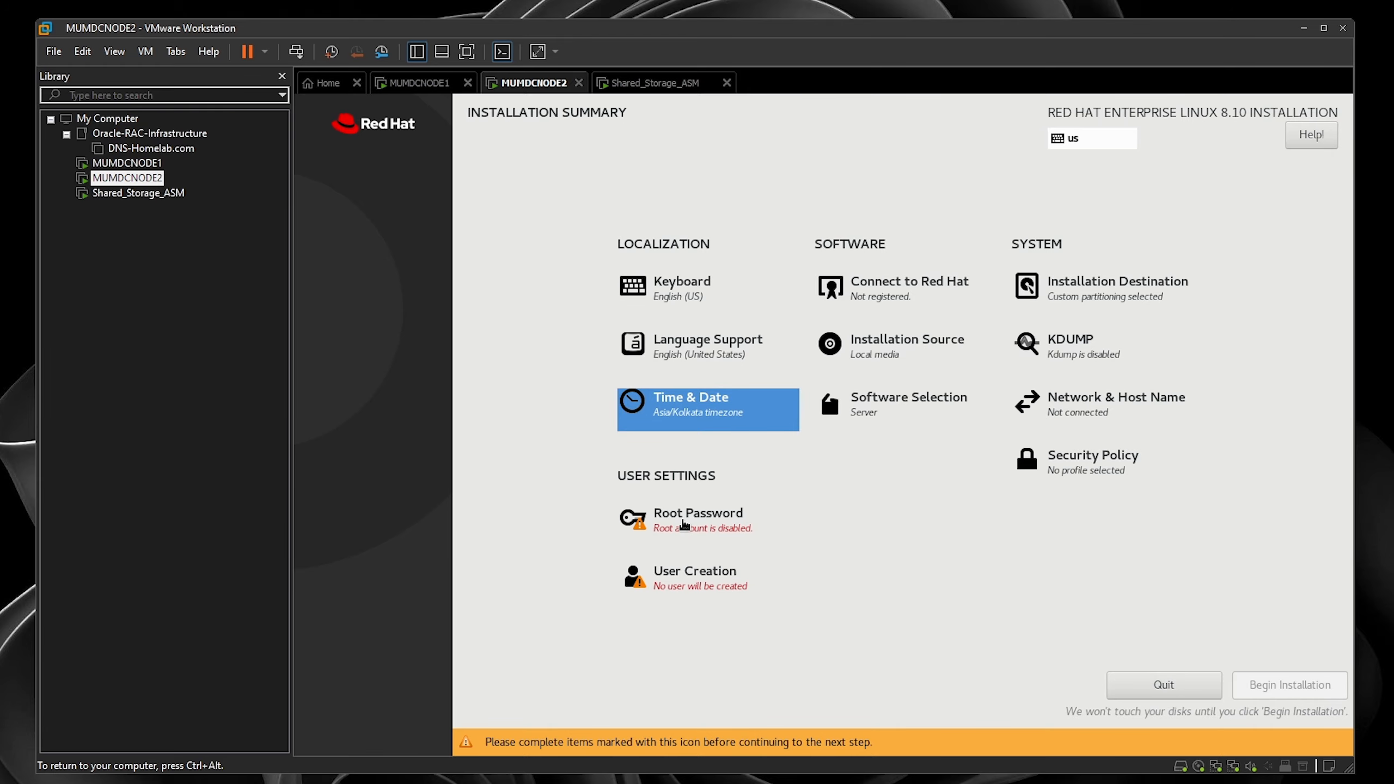
# - Set and confirm the root password, accepting the weak-password warning
pyautogui.click(687, 523)
pyautogui.write('oracle123')
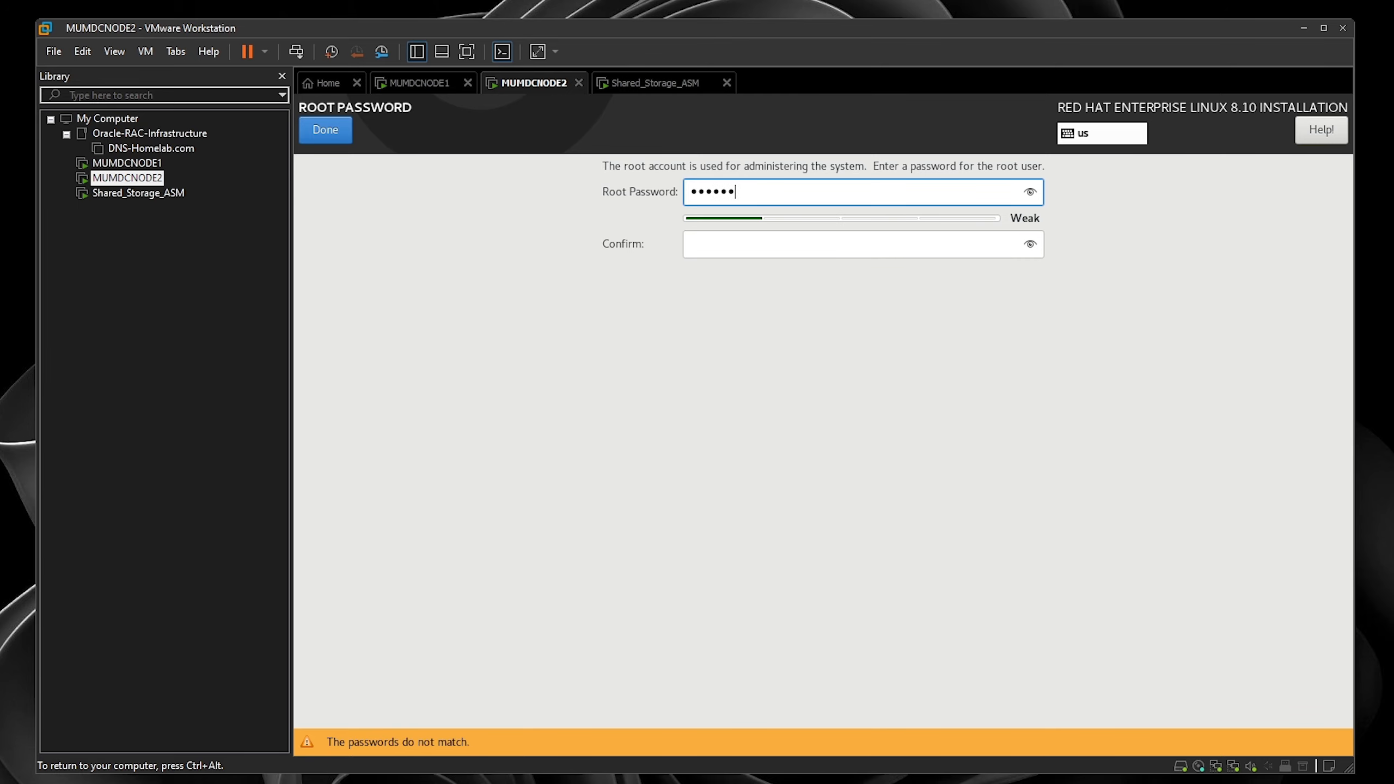
pyautogui.press('Tab')
pyautogui.write('•••••••')
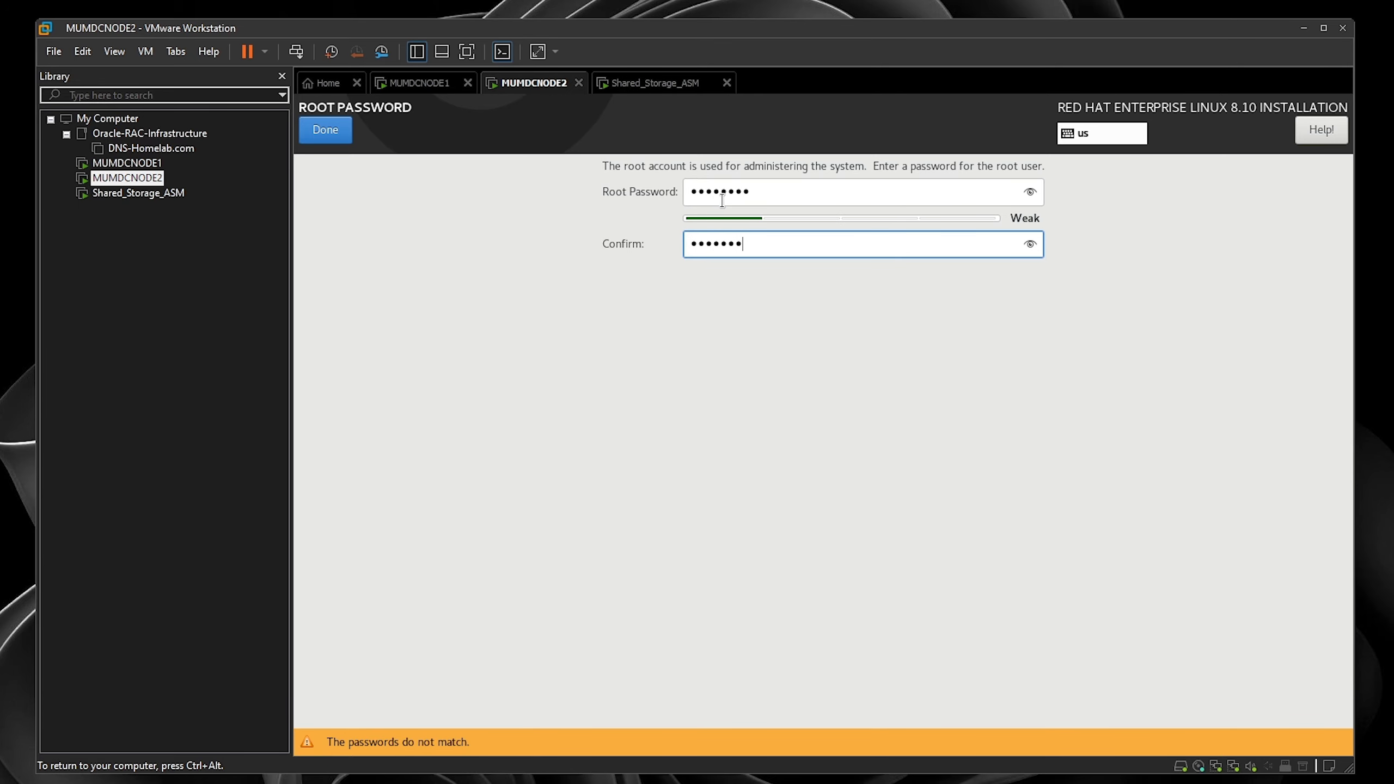
pyautogui.write('•')
pyautogui.click(334, 138)
pyautogui.click(339, 138)
pyautogui.click(1086, 420)
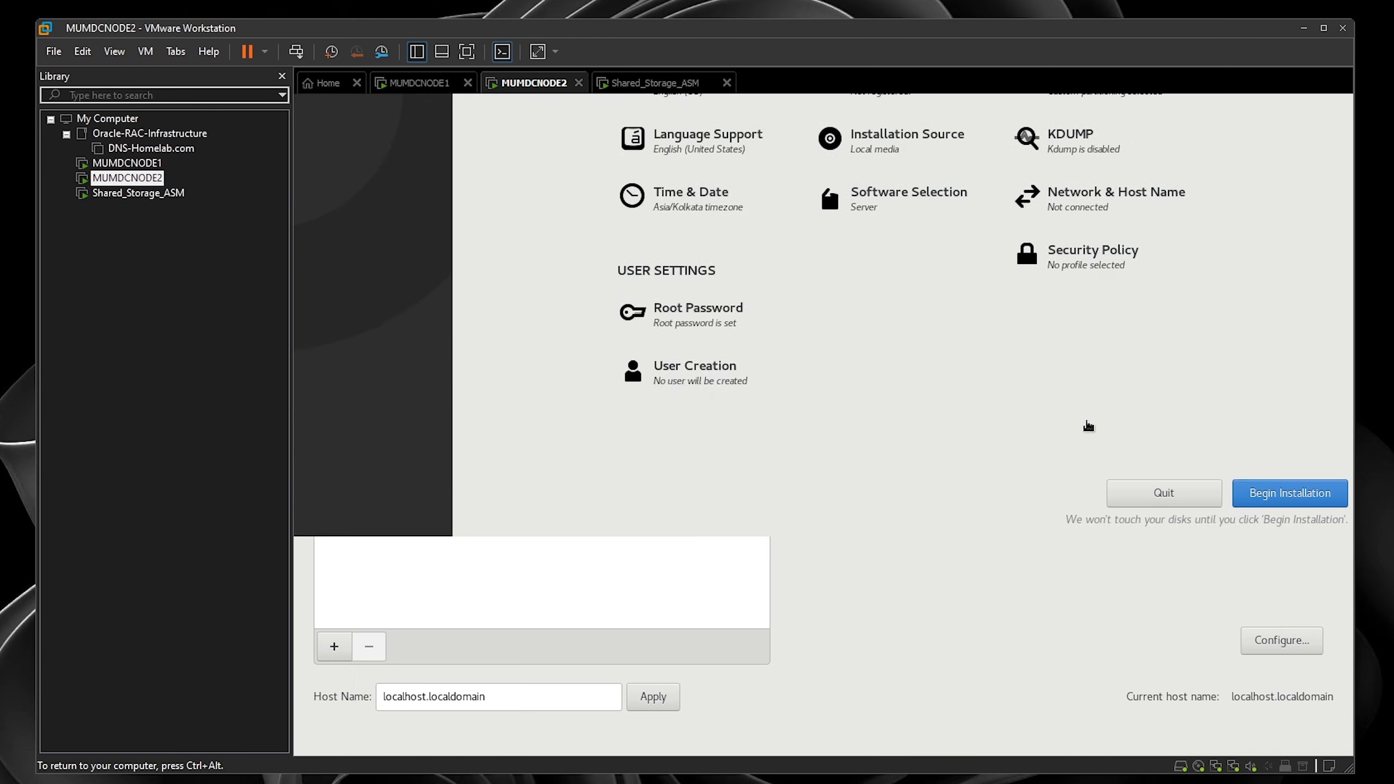
# - Set the host name to MUMDCNODE2.HOMELAB.COM and apply it
pyautogui.moveTo(497, 698); pyautogui.dragTo(293, 672)
pyautogui.write('MU')
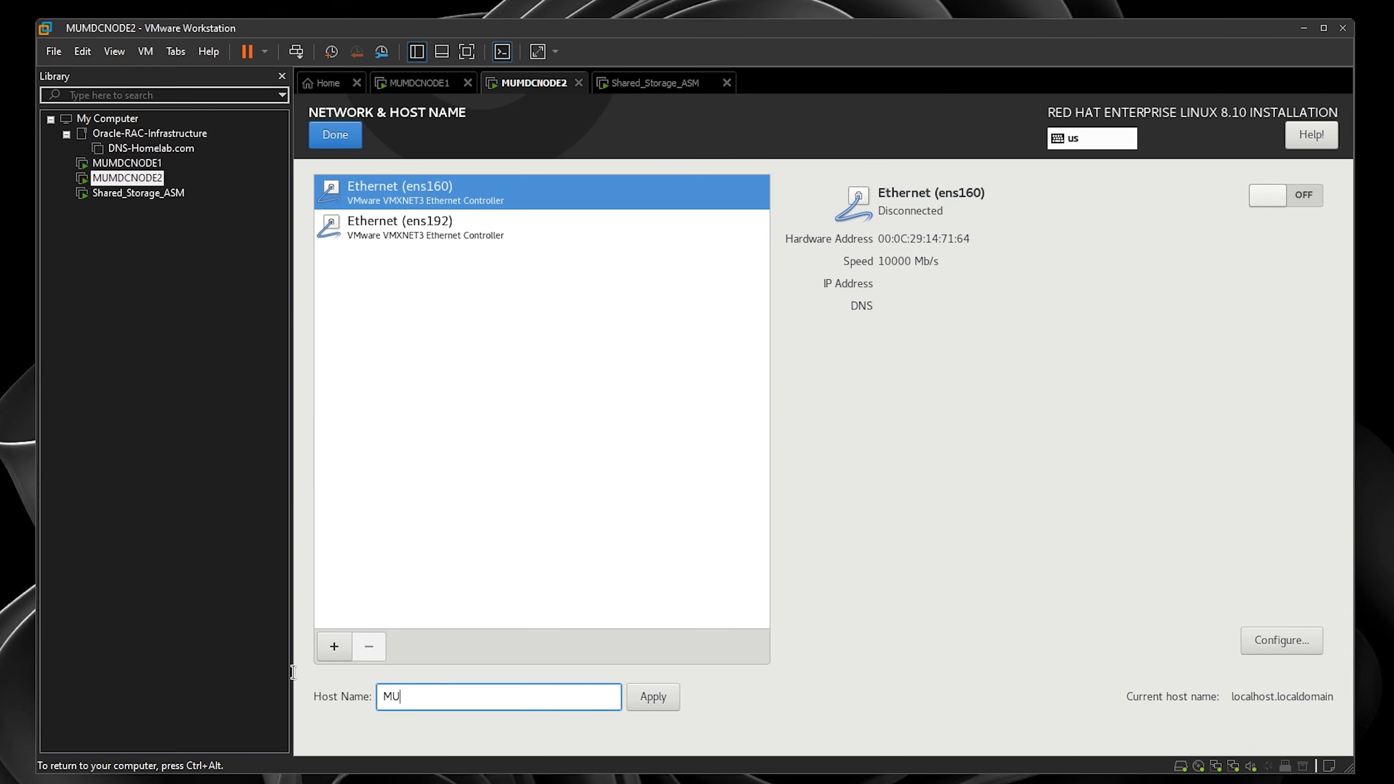
pyautogui.write('MDCNODE2.HOMELAB.COM')
pyautogui.hotkey('ctrl', 'a')
pyautogui.click(669, 694)
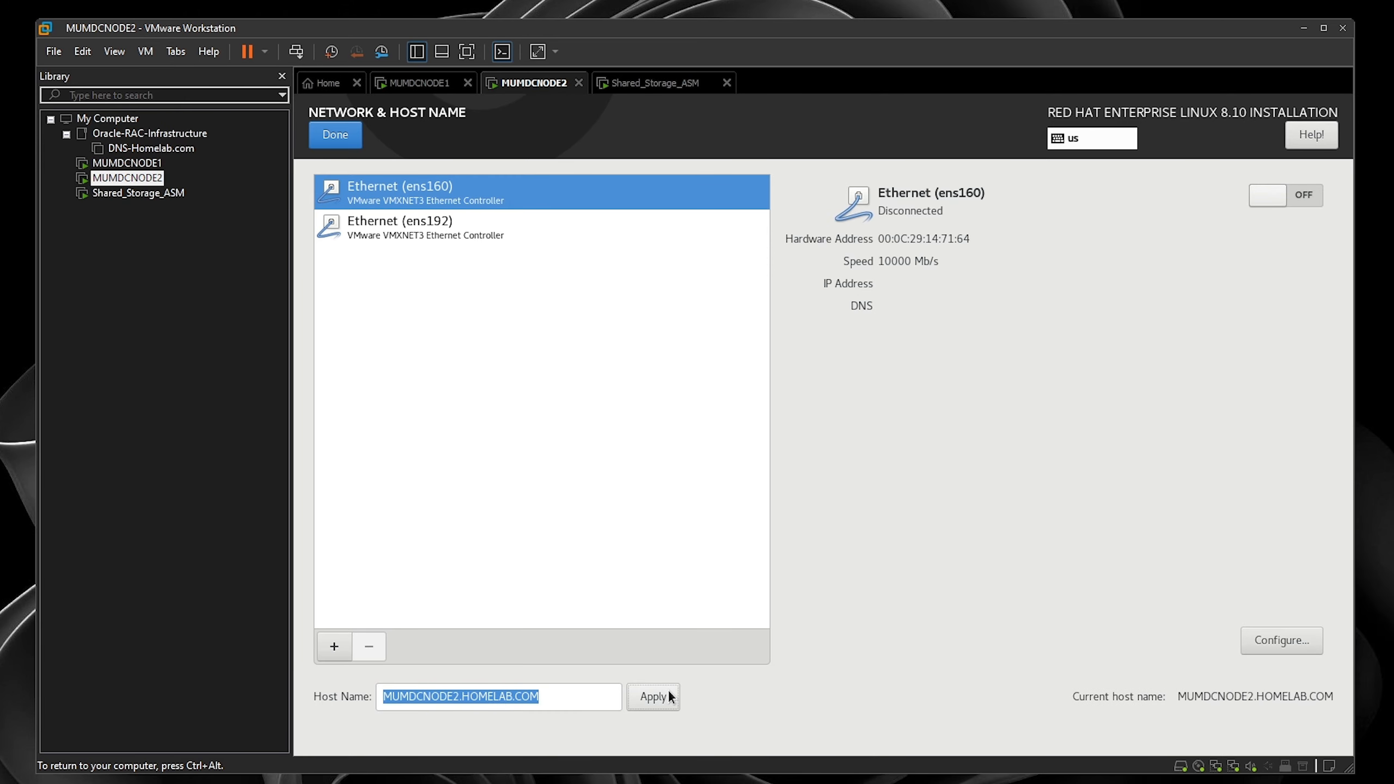
pyautogui.click(675, 699)
# - Make ens160 connect automatically and switch its IPv4 method to Manual
pyautogui.click(1253, 645)
pyautogui.click(566, 282)
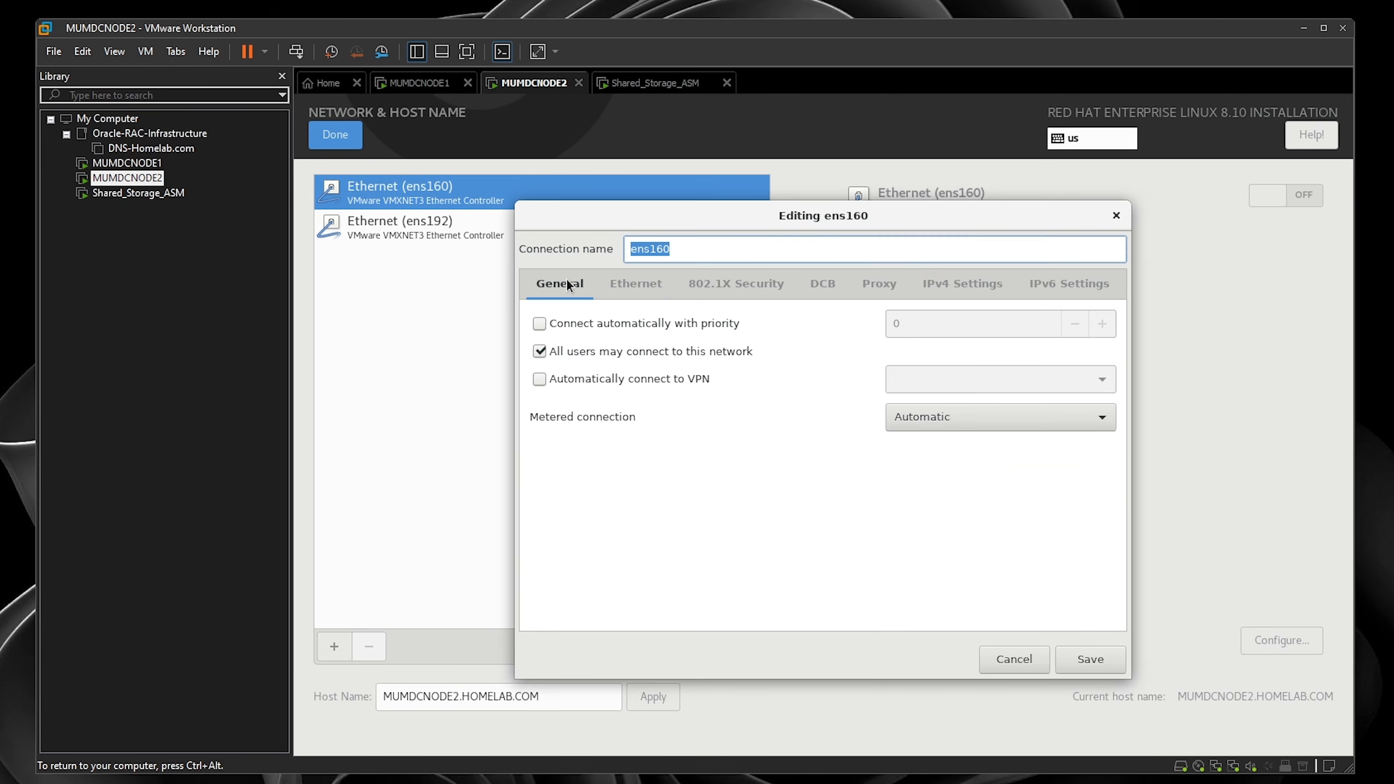
pyautogui.click(539, 323)
pyautogui.click(935, 290)
pyautogui.click(851, 324)
pyautogui.click(596, 373)
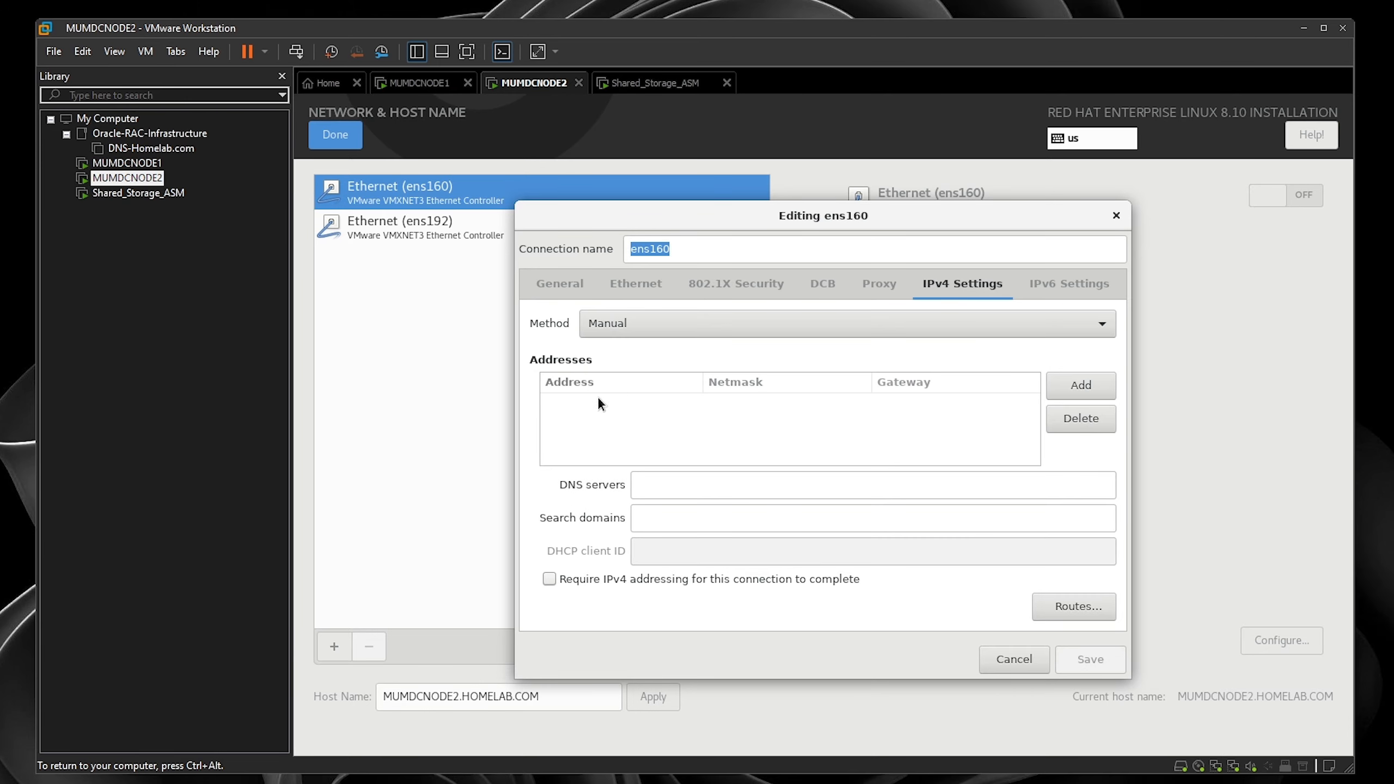
# - Give ens160 address 192.168.1.120/24, gateway 192.168.1.11, DNS 192.168.1.100 and save
pyautogui.click(1081, 385)
pyautogui.write('192.168.1.120')
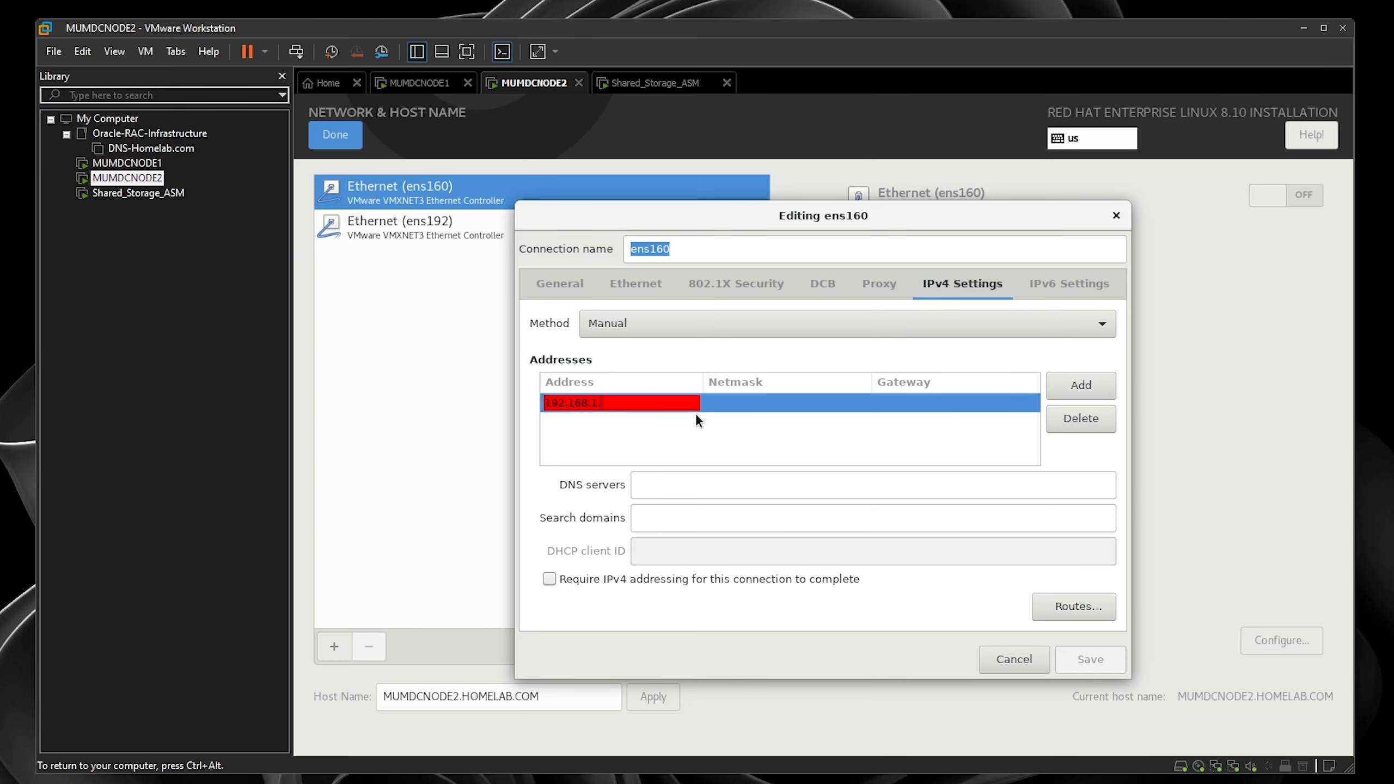
pyautogui.press('Tab')
pyautogui.write('24')
pyautogui.press('Tab')
pyautogui.write('192.168.1.11')
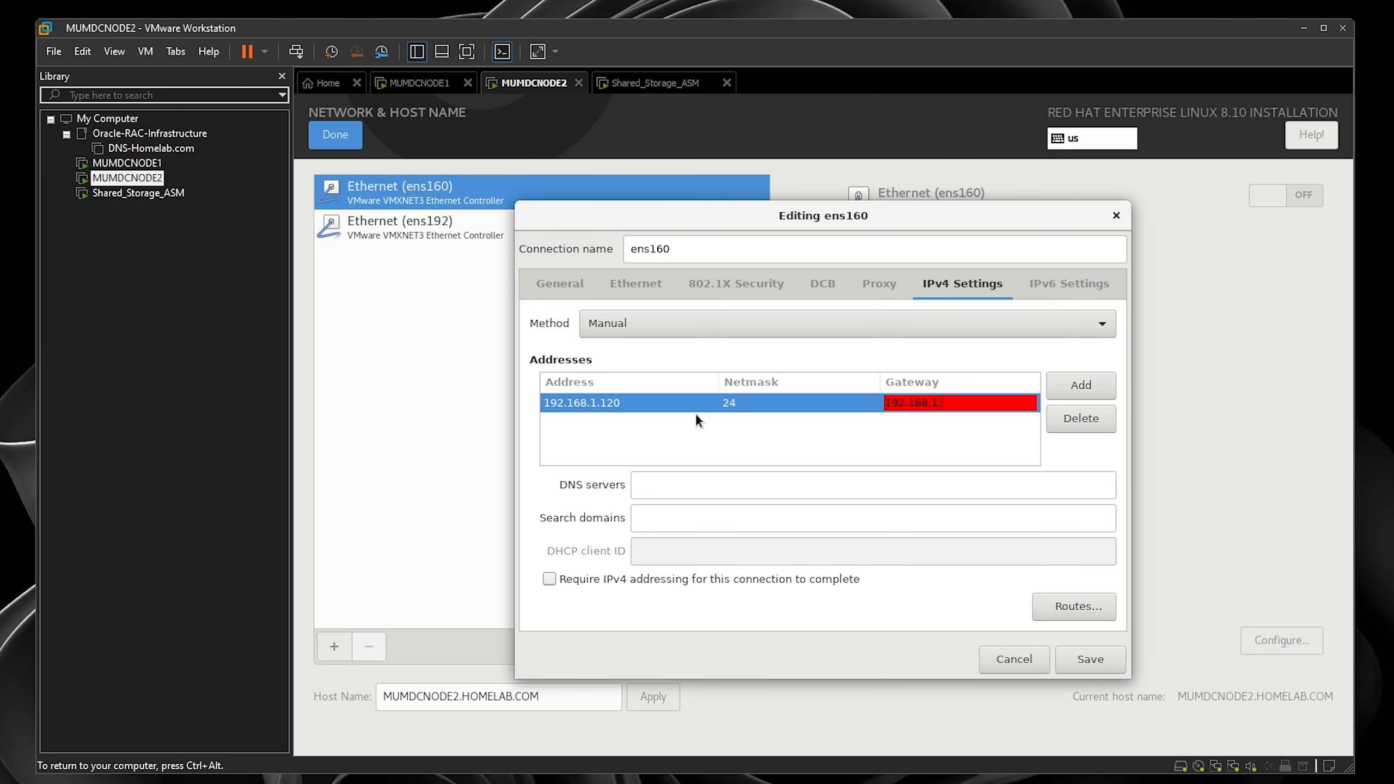
pyautogui.press('Tab')
pyautogui.press('Tab')
pyautogui.click(738, 474)
pyautogui.write('192.1')
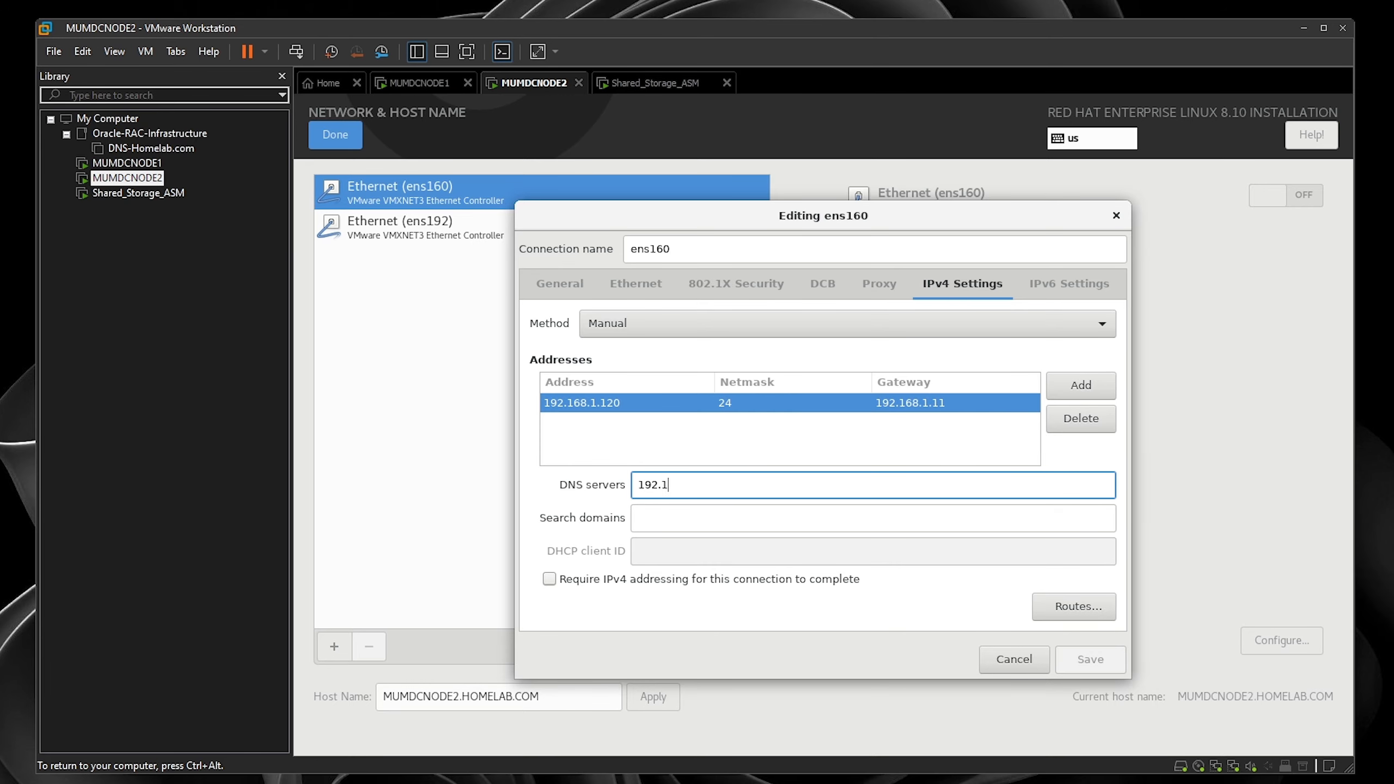
pyautogui.write('68.1.100')
pyautogui.click(1091, 663)
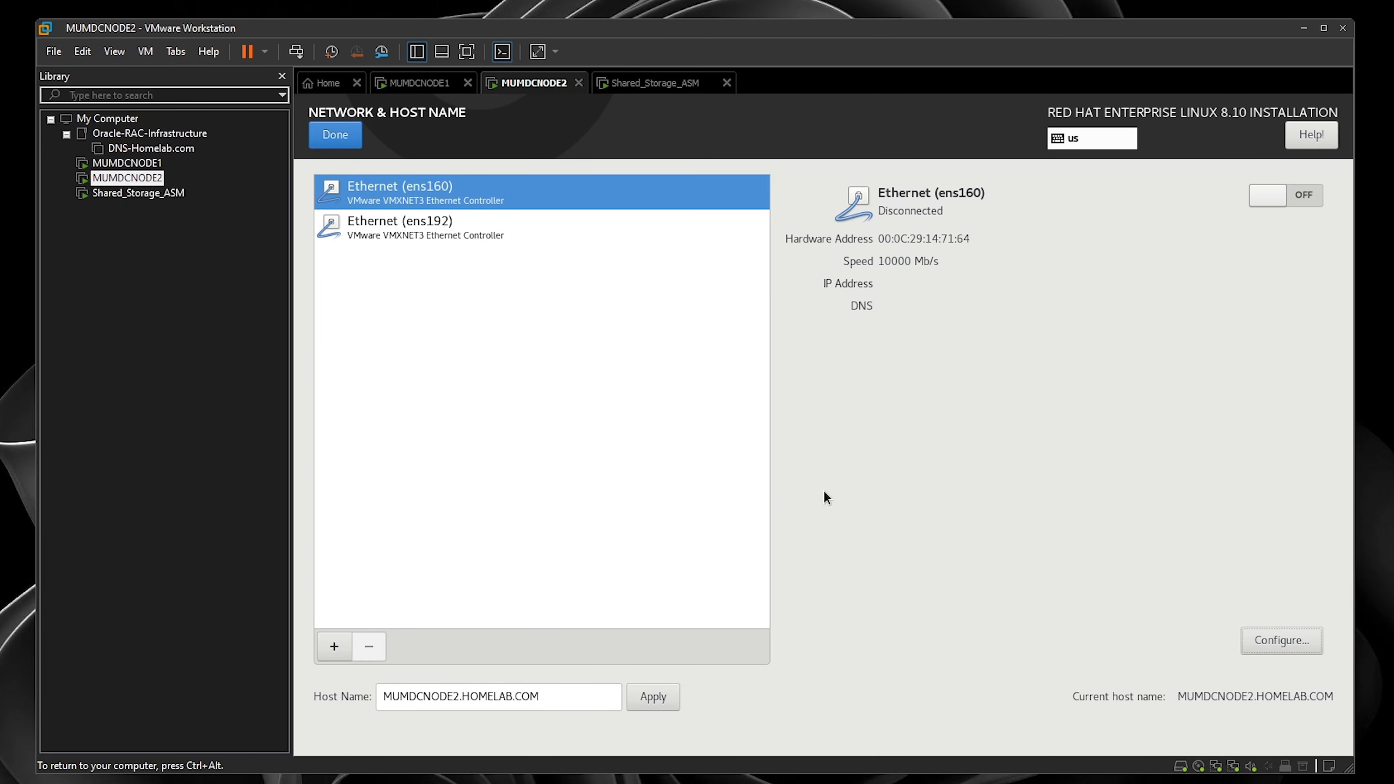
# - Make ens192 connect automatically and switch its IPv4 method to Manual
pyautogui.click(552, 242)
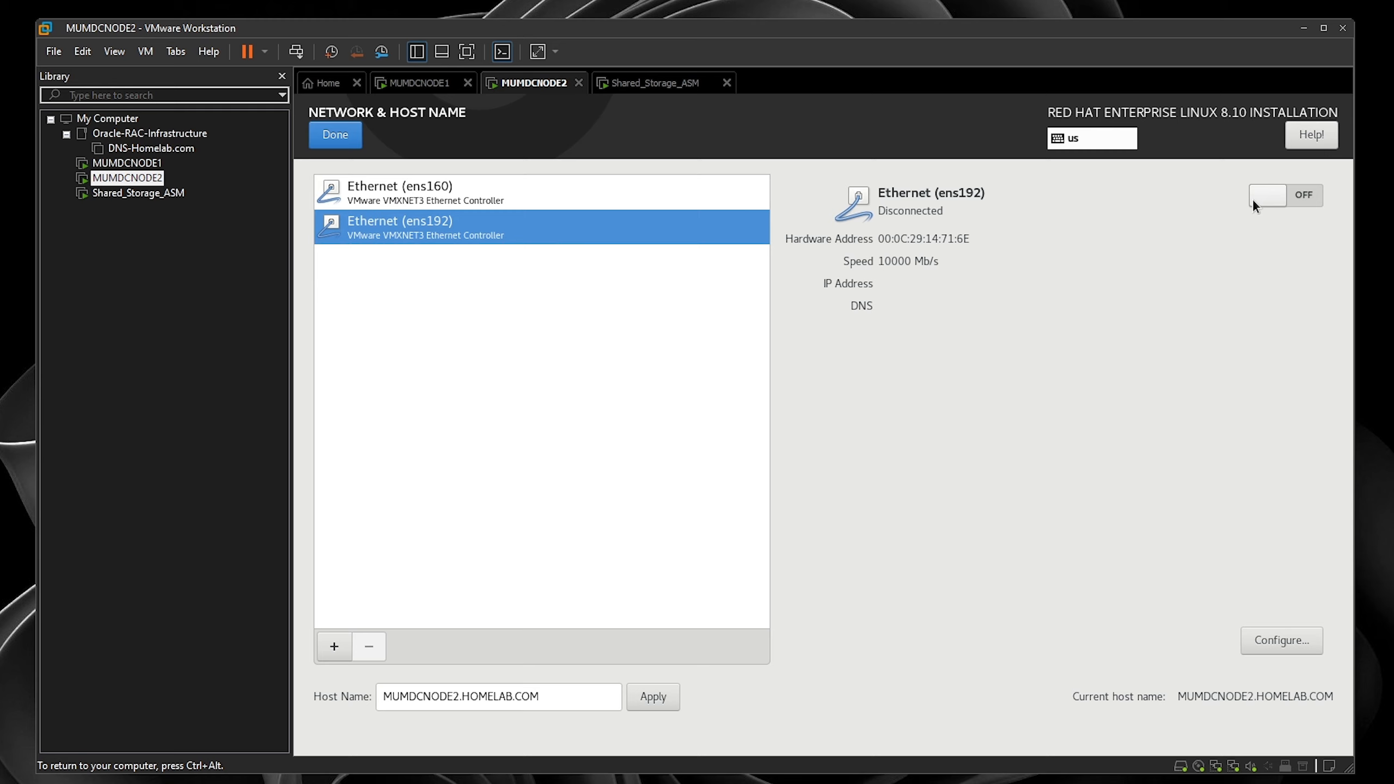
pyautogui.click(1306, 643)
pyautogui.click(597, 327)
pyautogui.click(901, 323)
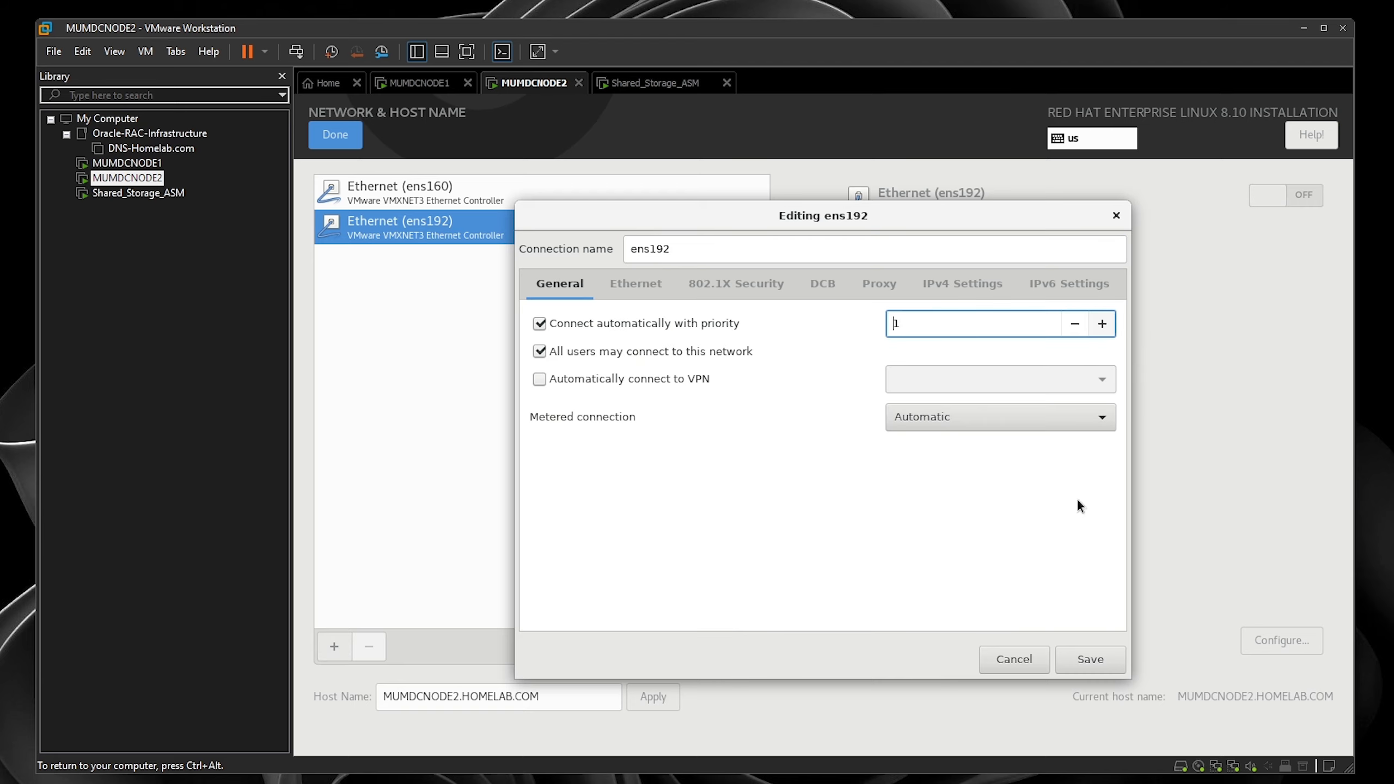
pyautogui.click(962, 283)
pyautogui.click(680, 325)
pyautogui.click(618, 373)
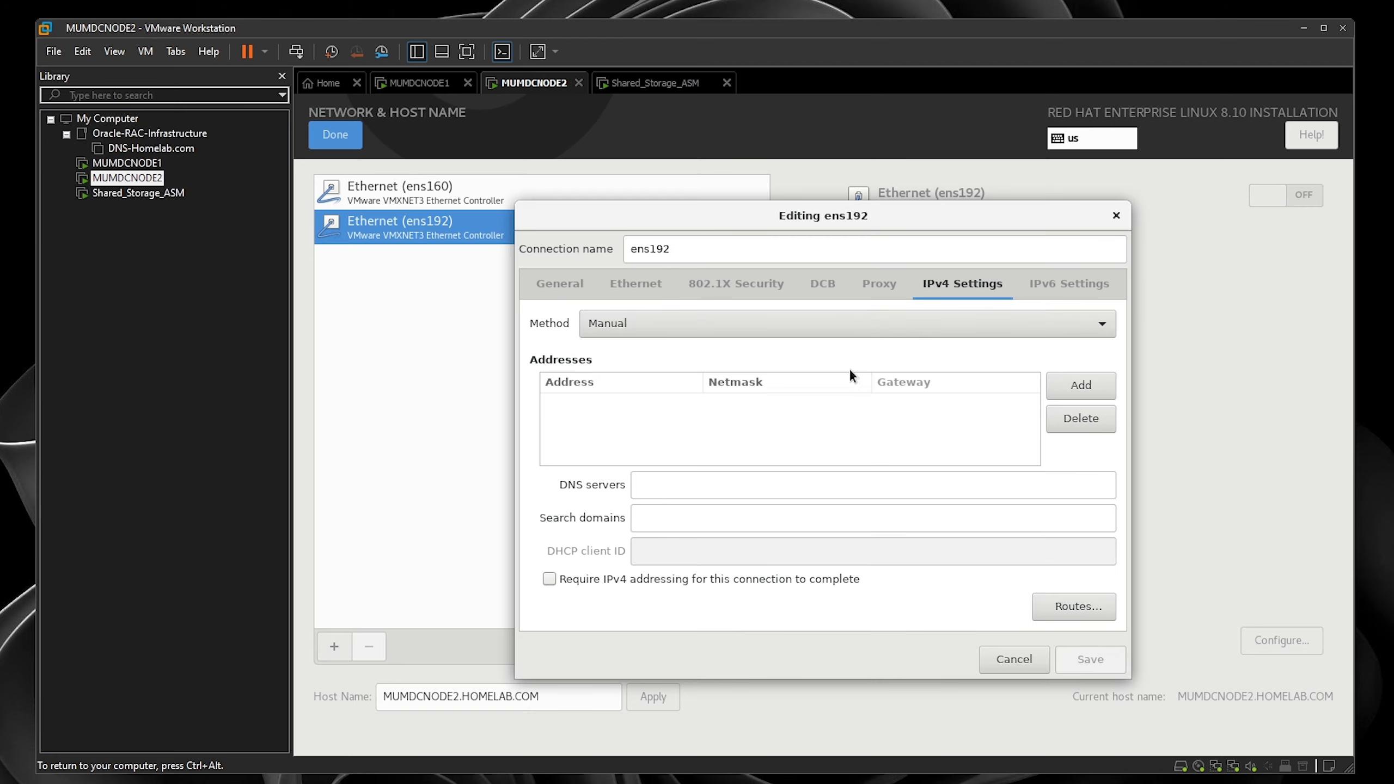
# - Give ens192 address 192.168.10.120, gateway 192.168.1.11, DNS 192.168.1.200 and save
pyautogui.click(1071, 386)
pyautogui.write('192.168.10.120')
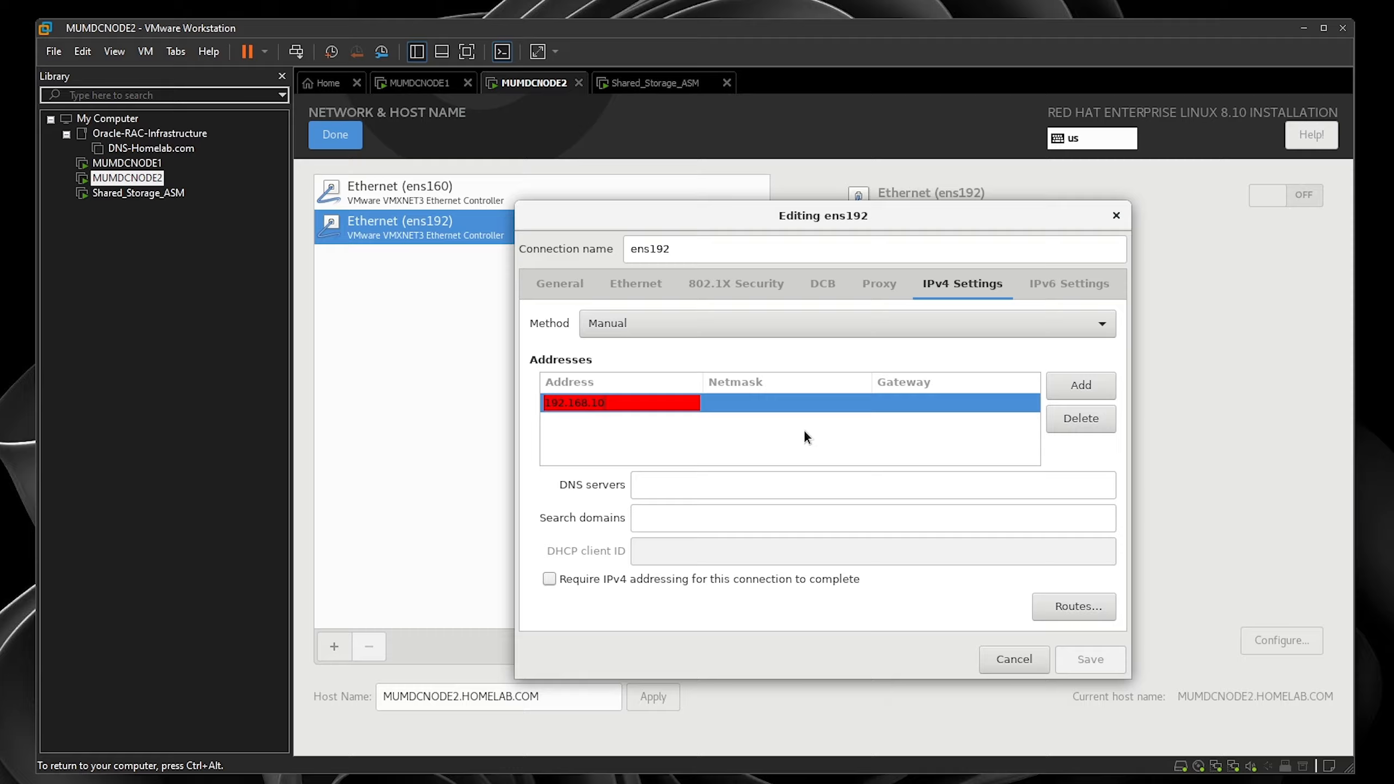
pyautogui.press('Tab')
pyautogui.press('Tab')
pyautogui.write('192.16')
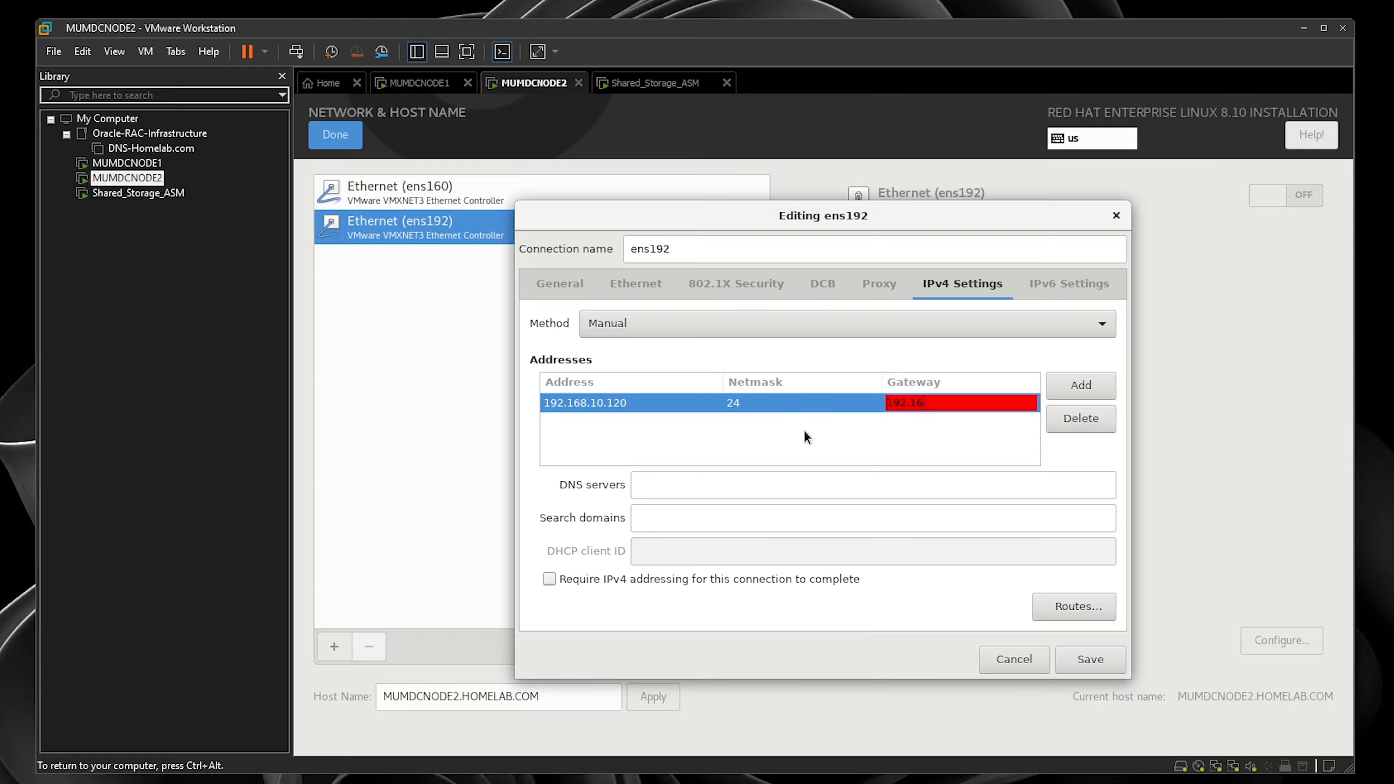
pyautogui.write('8.1.11')
pyautogui.press('Return')
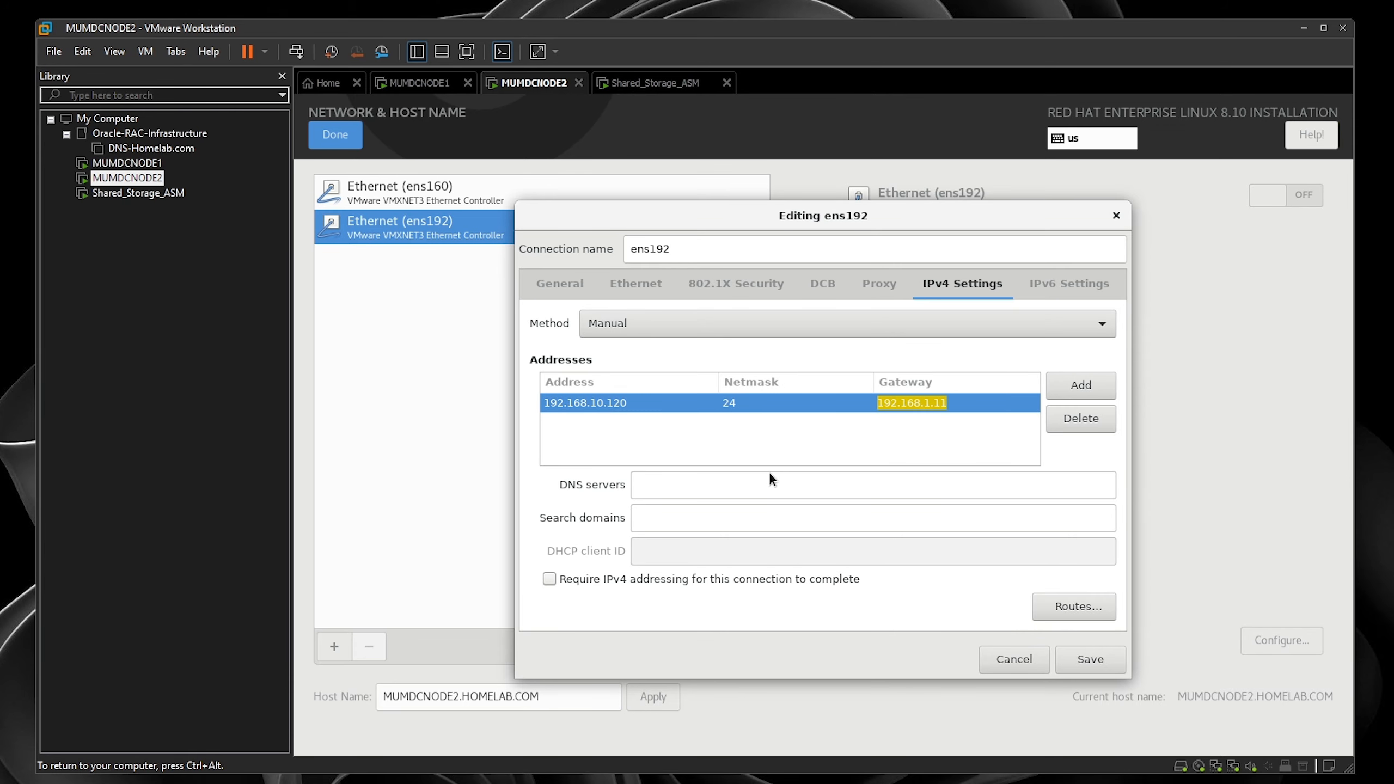
pyautogui.click(762, 483)
pyautogui.write('192.168.')
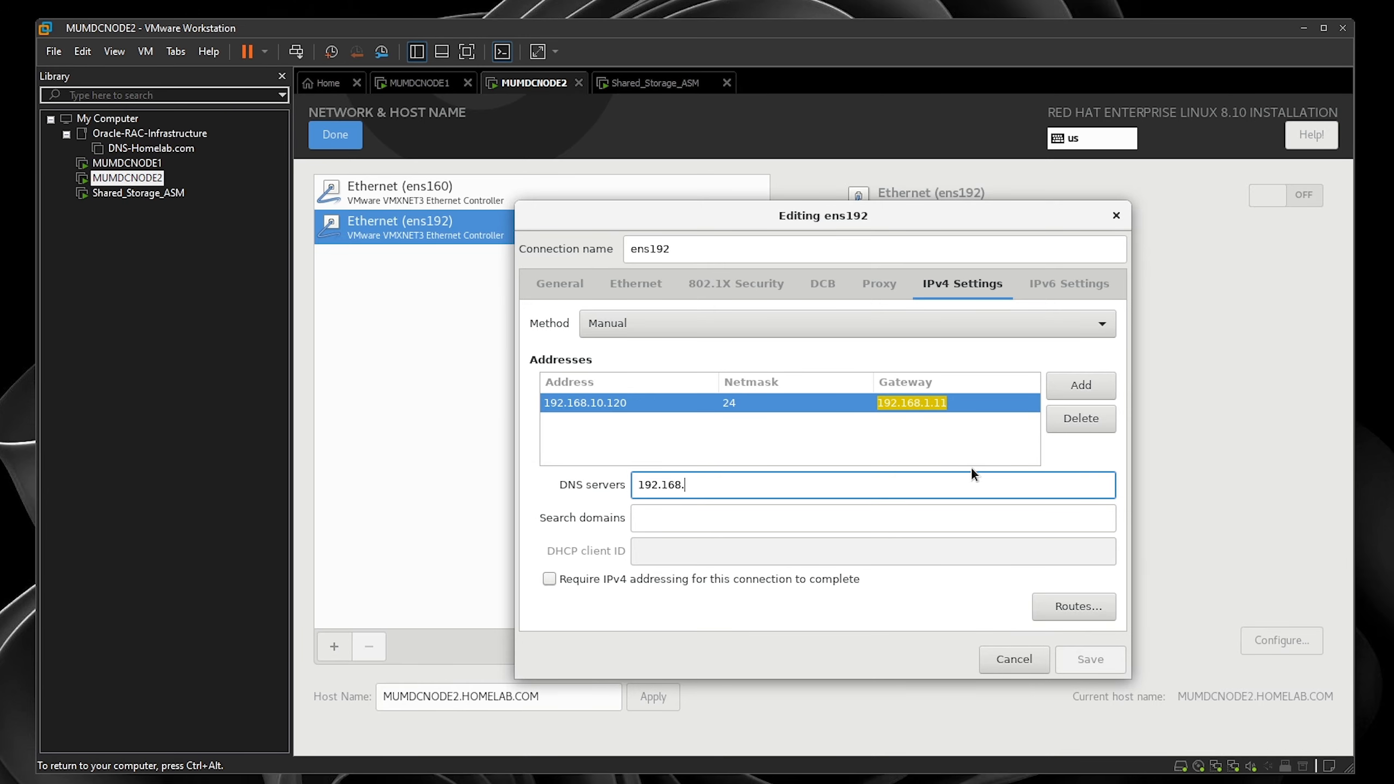
pyautogui.write('1.200')
pyautogui.click(1093, 659)
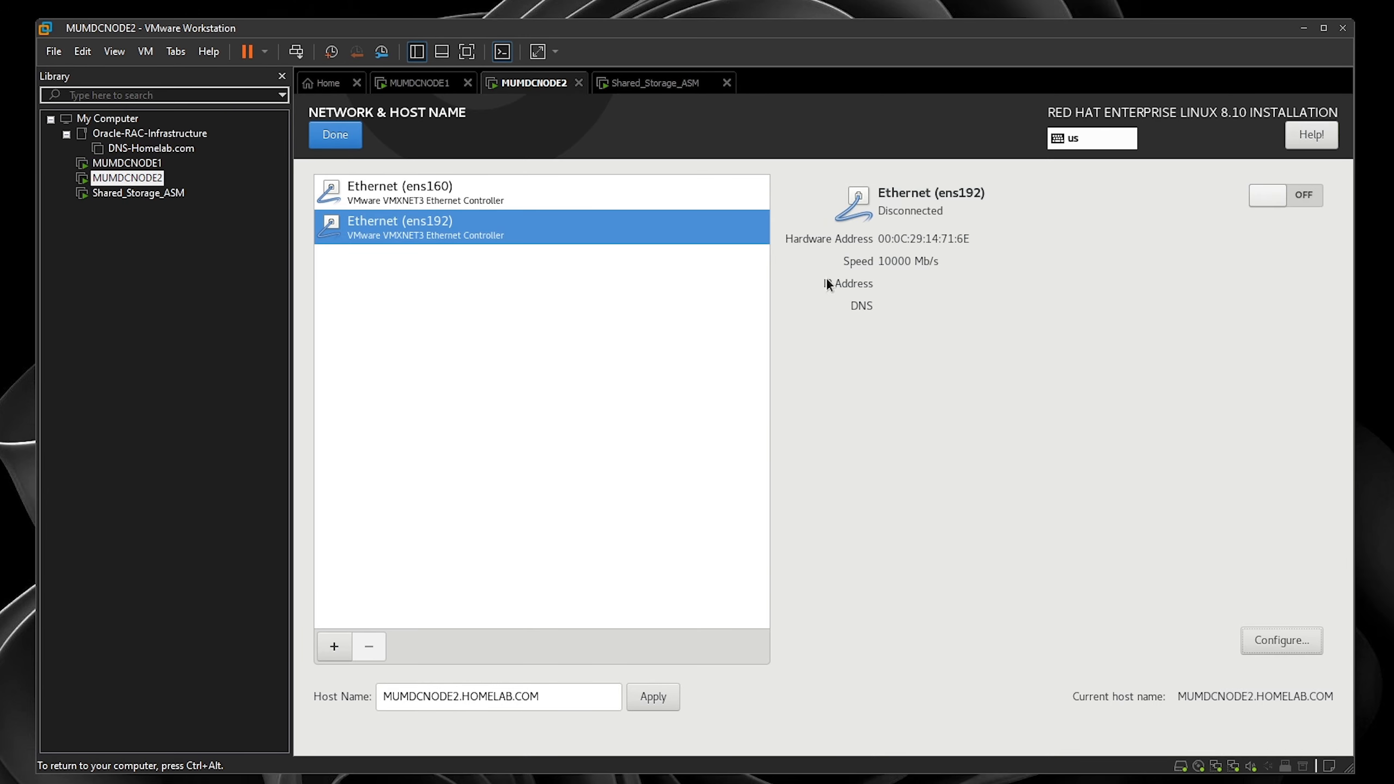
# - Turn on ens192 and ens160, begin MUMDCNODE2's installation, and move to the Shared_Storage_ASM console
pyautogui.click(1257, 201)
pyautogui.click(686, 193)
pyautogui.click(1275, 196)
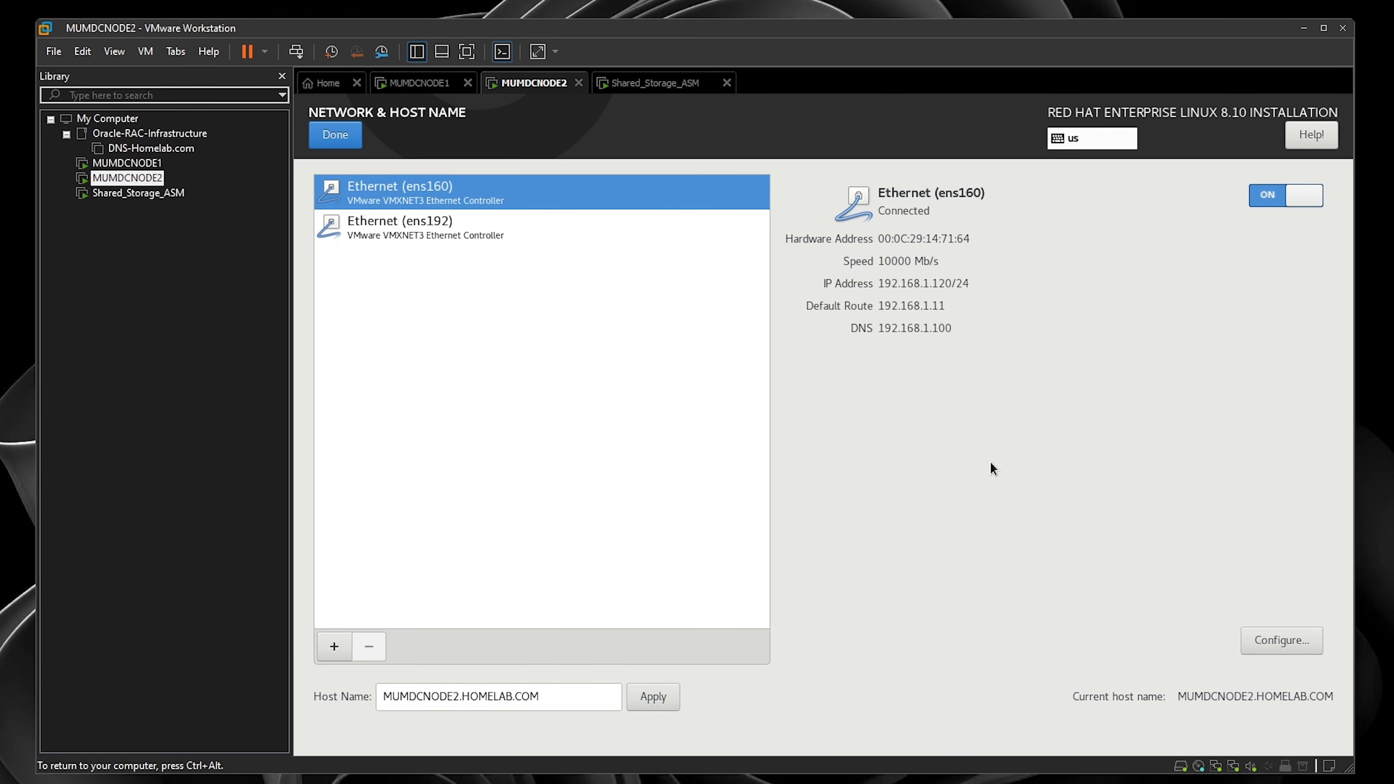
pyautogui.click(335, 135)
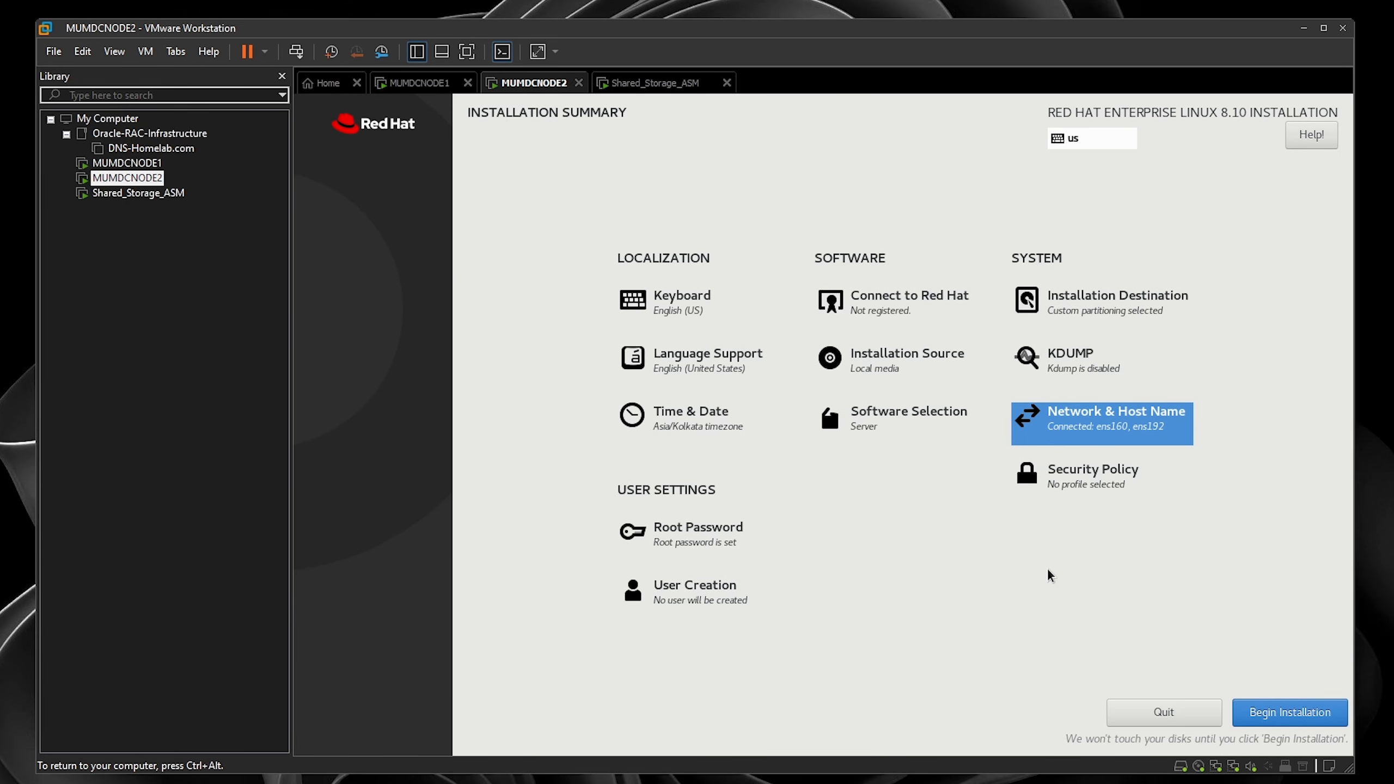
pyautogui.click(1282, 714)
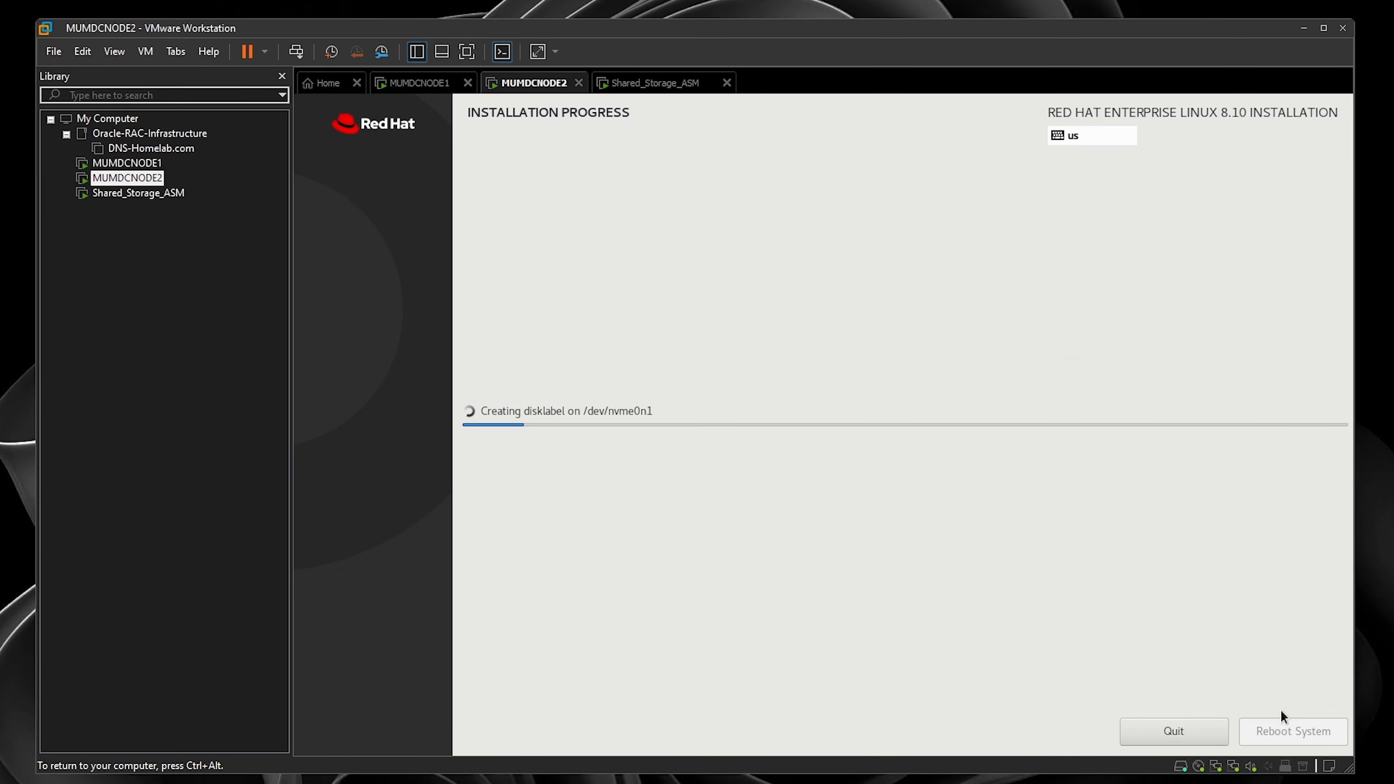
pyautogui.click(661, 83)
pyautogui.click(1302, 732)
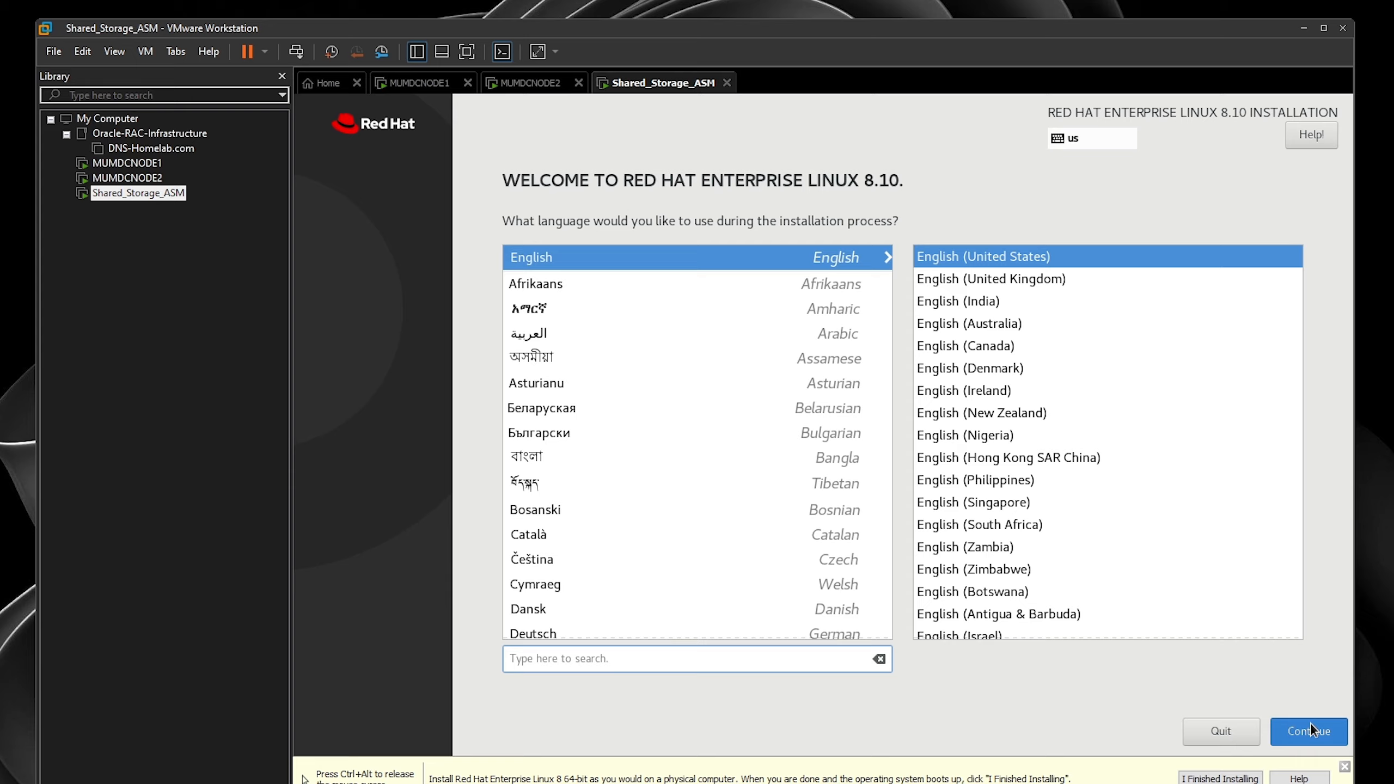
# - Keep English, choose custom storage, and use the Standard Partition scheme
pyautogui.click(1311, 724)
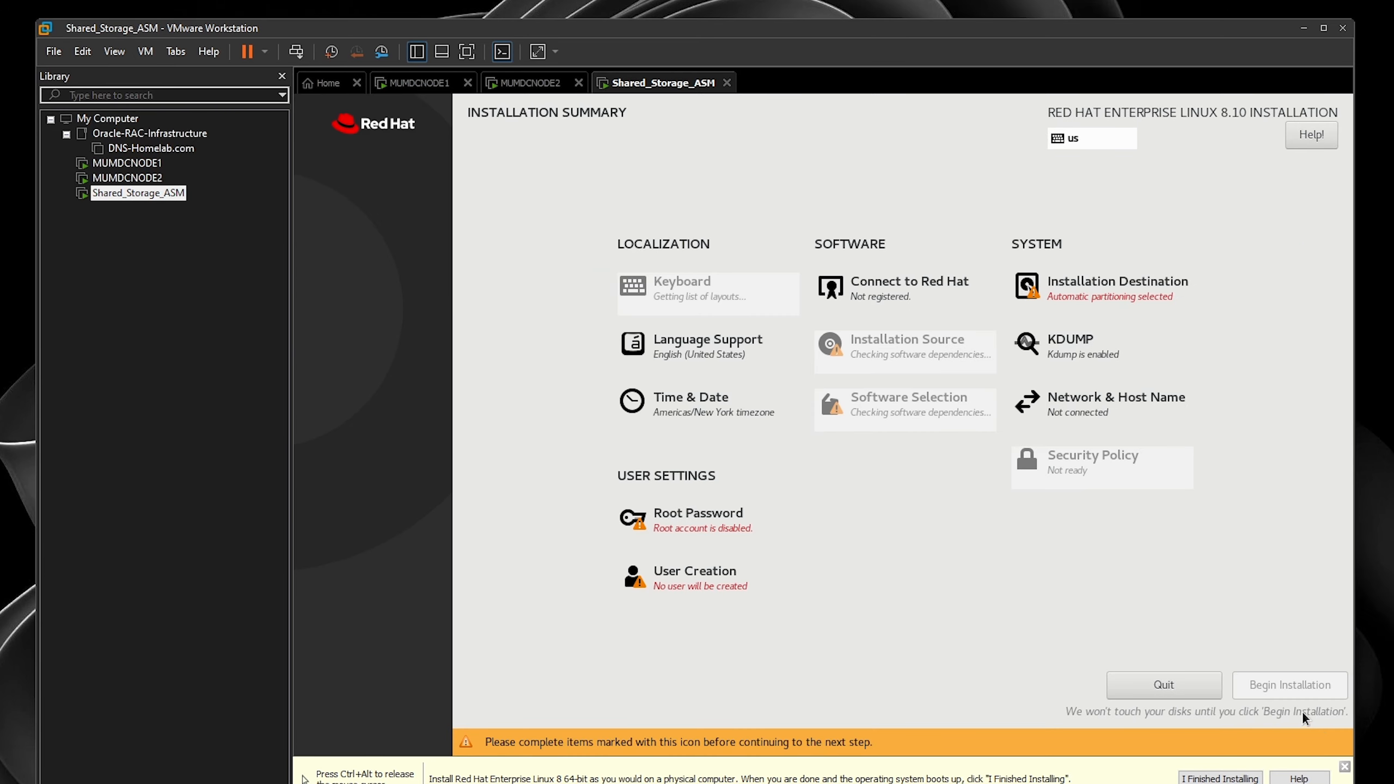
pyautogui.click(1103, 297)
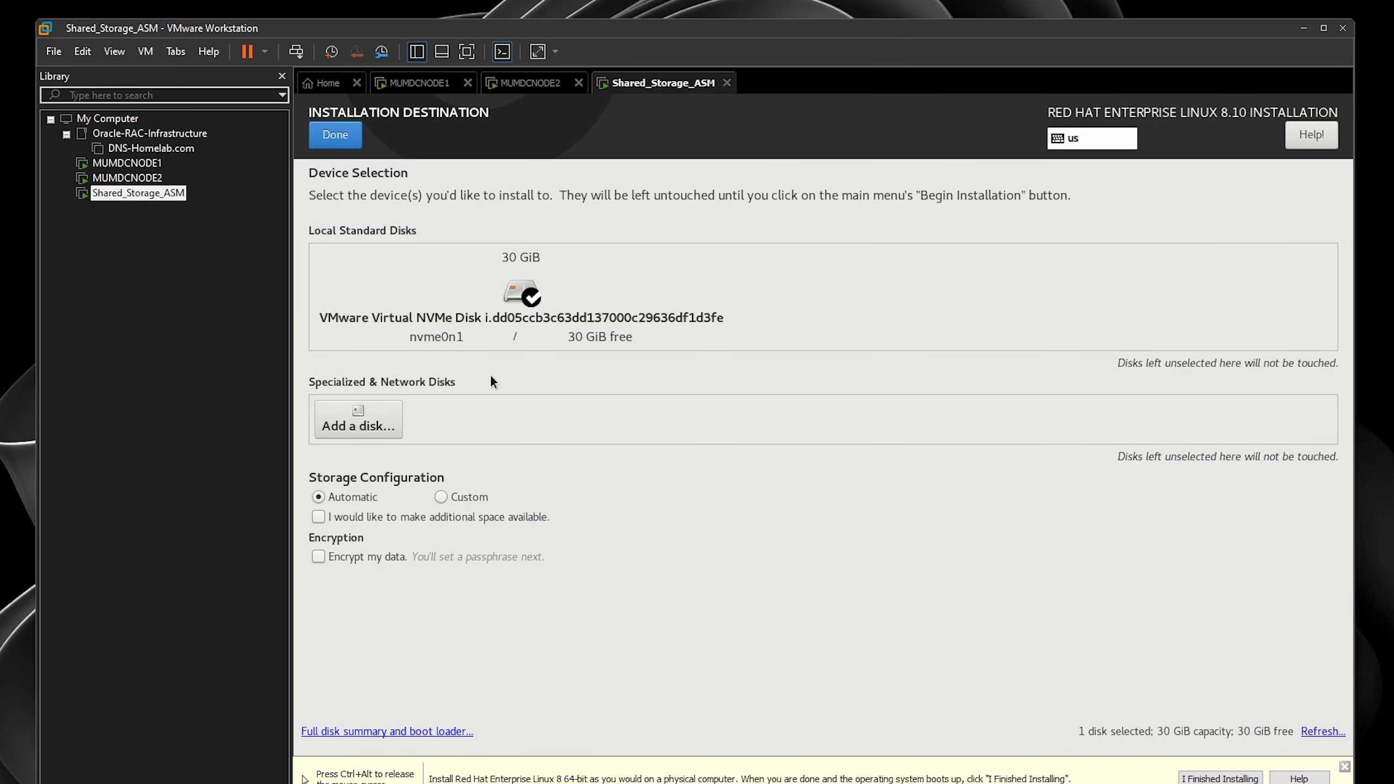
pyautogui.click(441, 497)
pyautogui.click(336, 134)
pyautogui.click(494, 301)
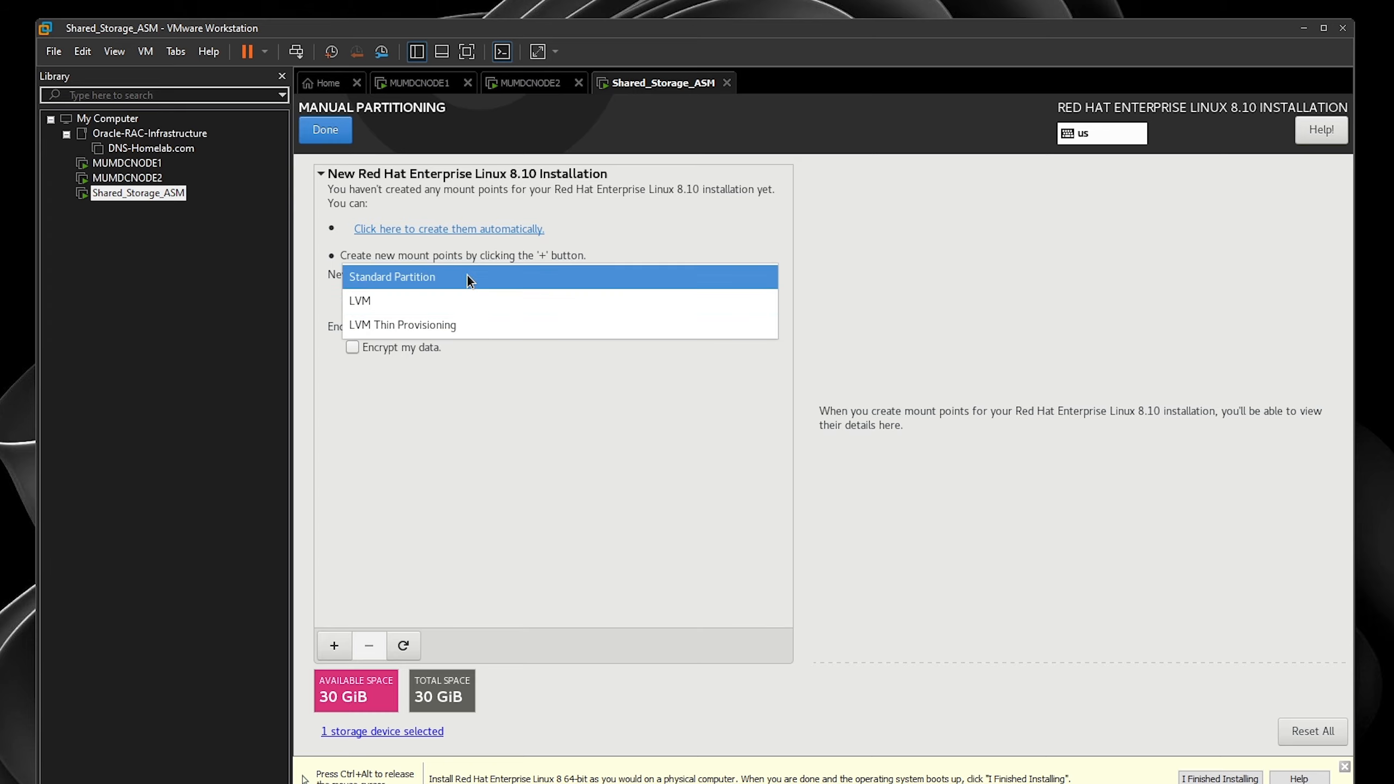
pyautogui.click(467, 275)
# - Add a 2 GiB swap partition and a 128 MiB /boot/efi partition
pyautogui.click(334, 646)
pyautogui.click(938, 420)
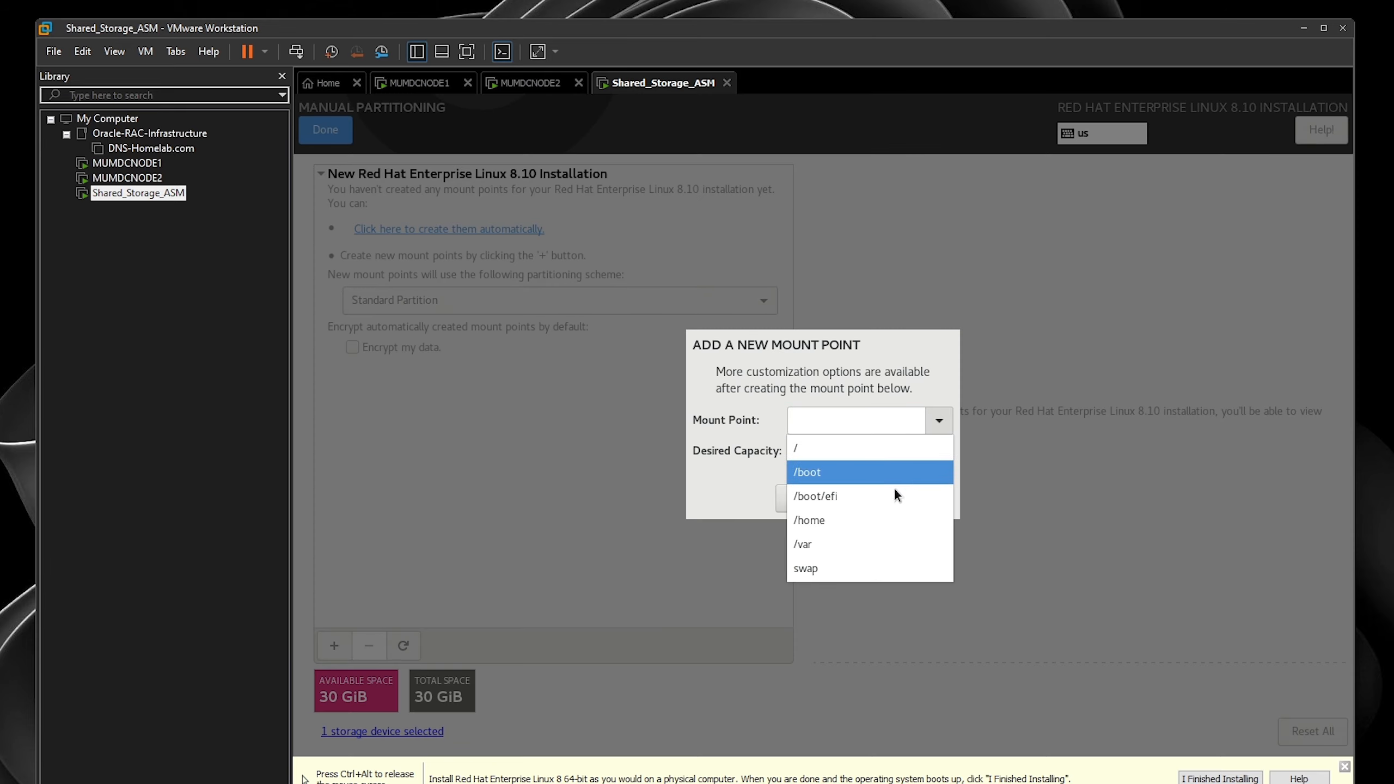
pyautogui.click(806, 569)
pyautogui.click(859, 450)
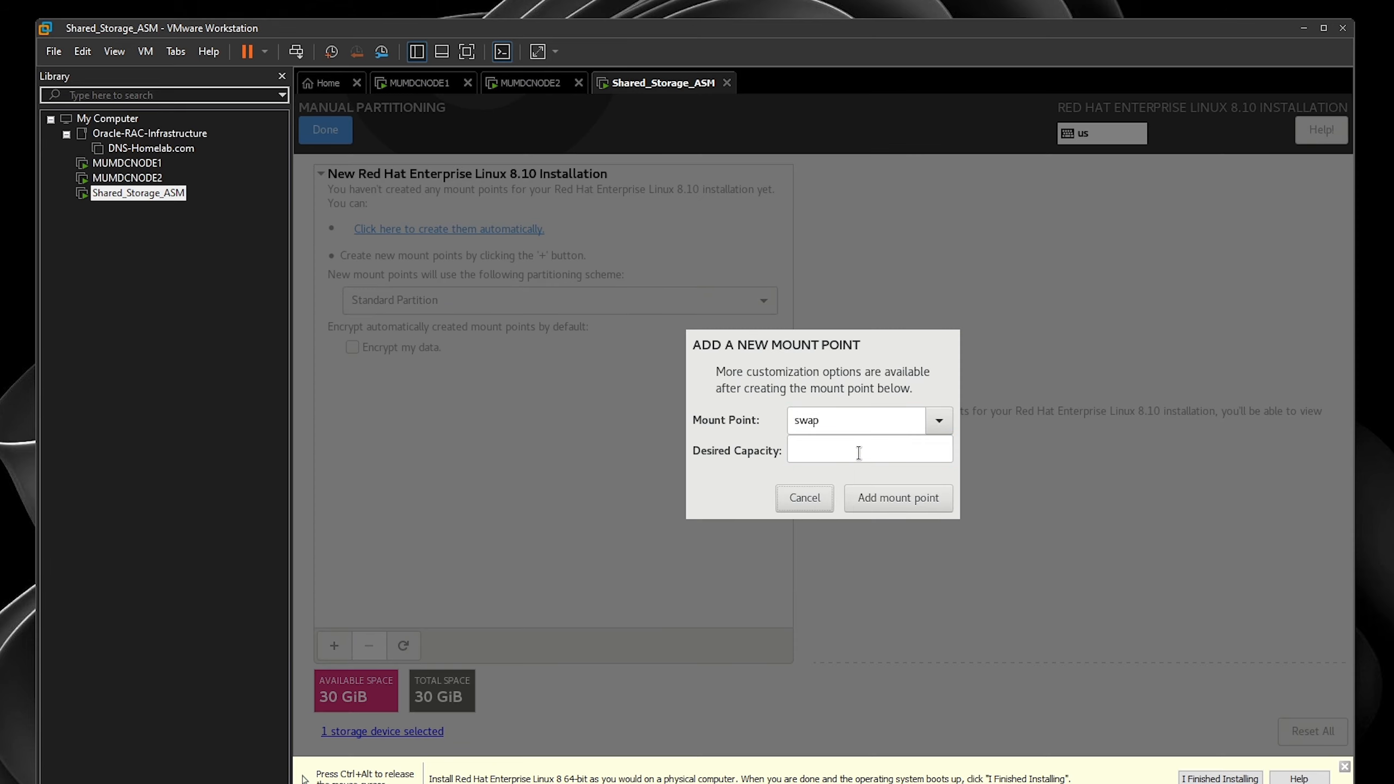
pyautogui.click(859, 450)
pyautogui.press('Return')
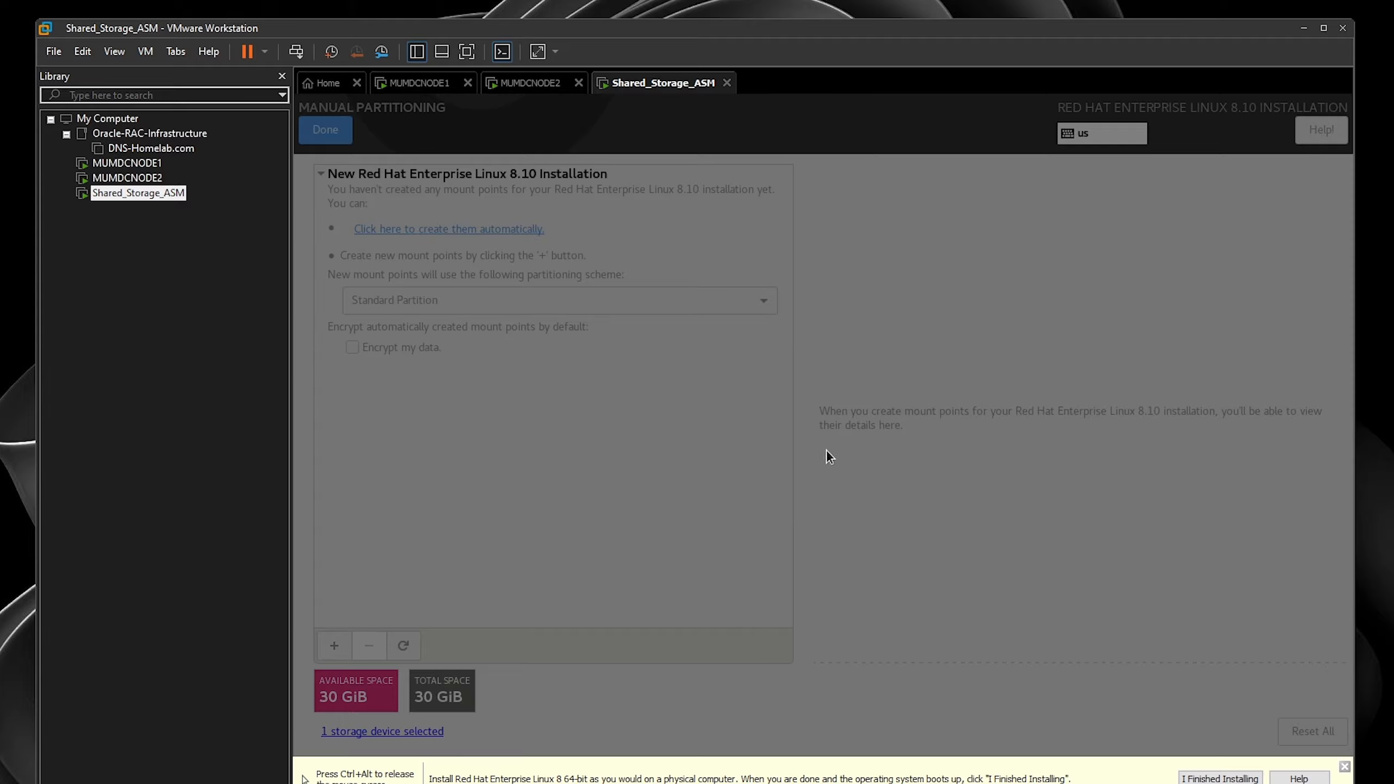
pyautogui.click(335, 646)
pyautogui.click(941, 418)
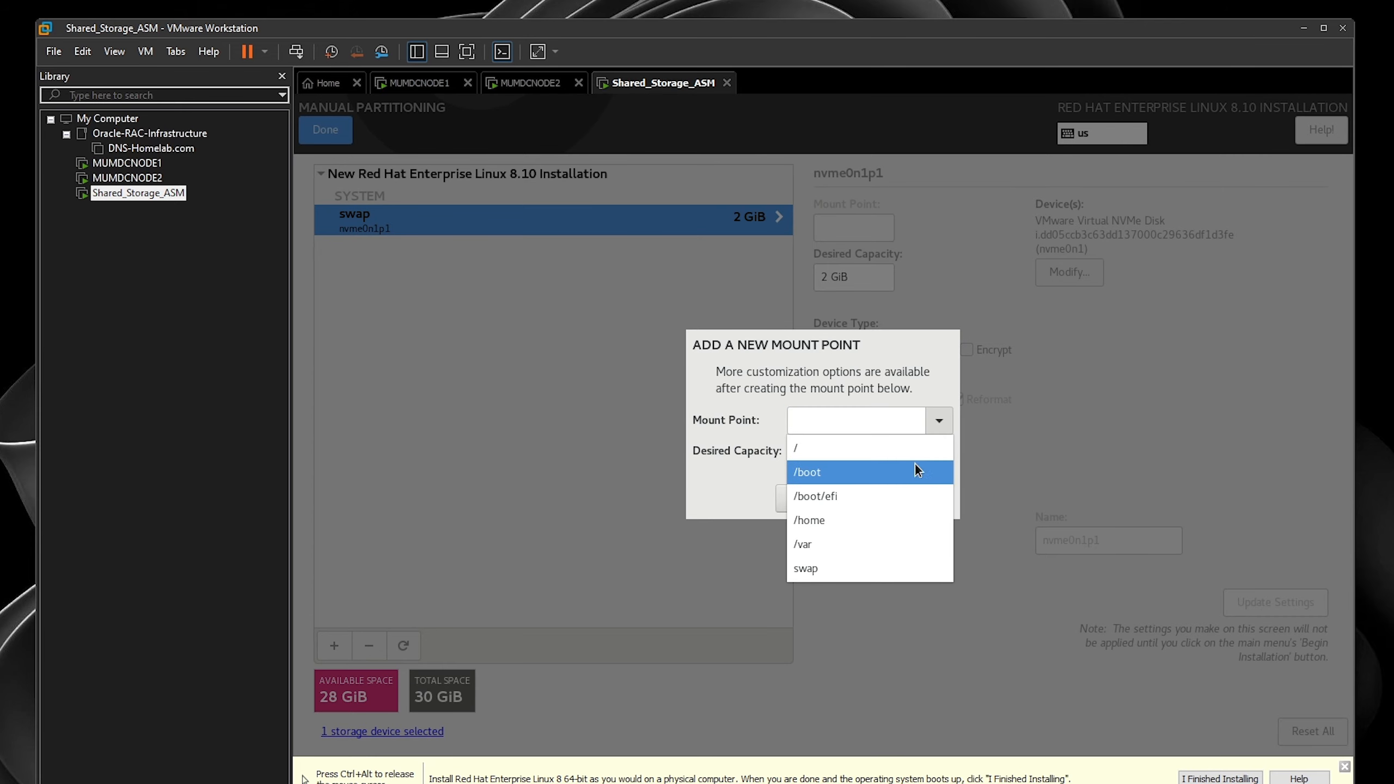
pyautogui.click(824, 498)
pyautogui.press('Tab')
pyautogui.write('128')
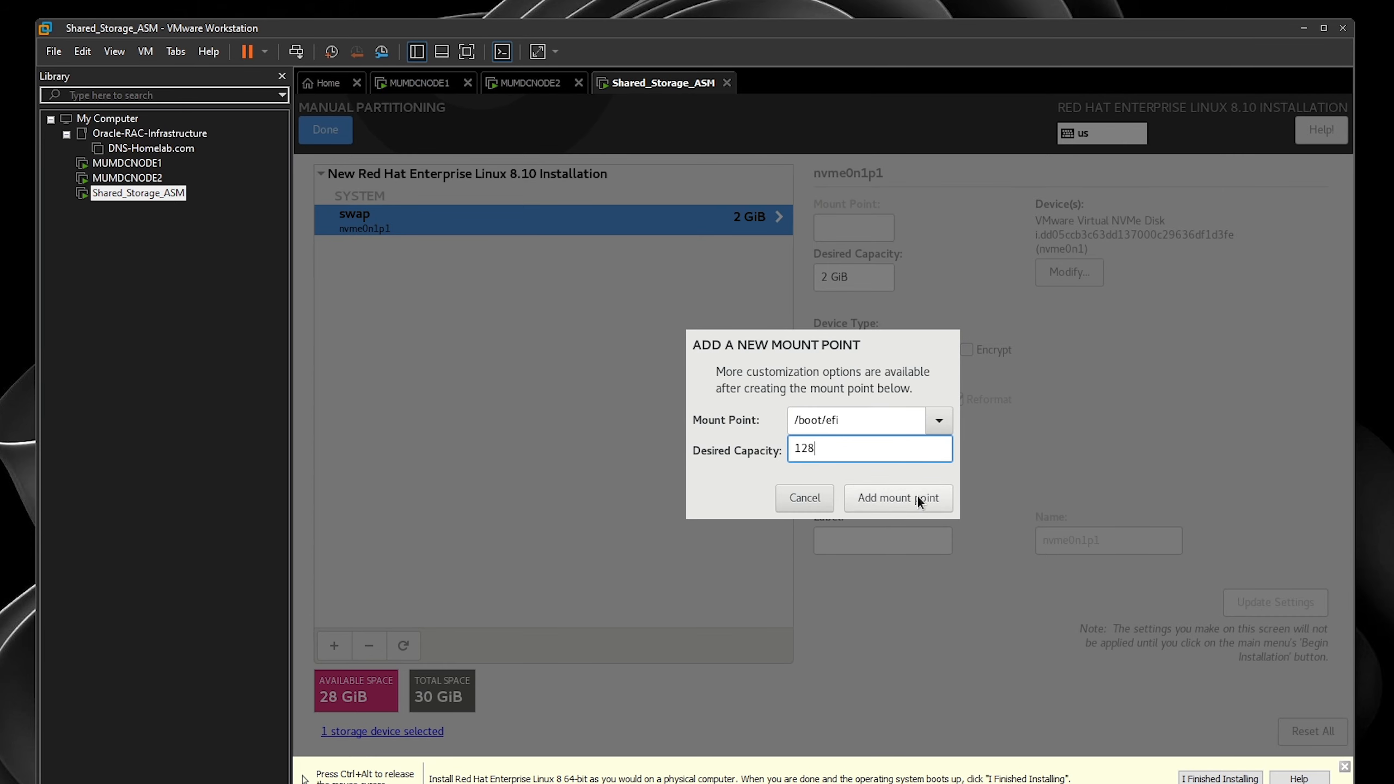
pyautogui.click(872, 494)
# - Give / the remaining space (27.87 GiB) and accept the partitioning changes
pyautogui.click(336, 653)
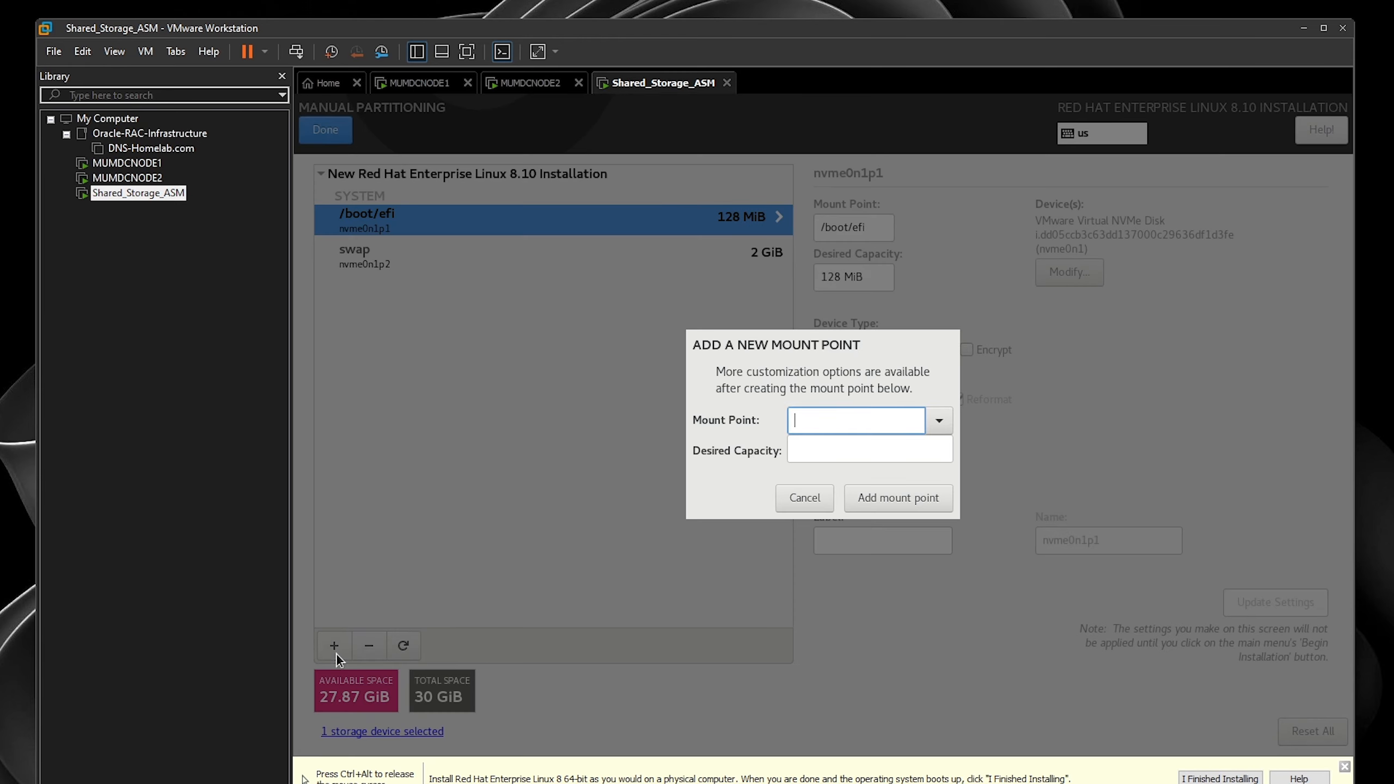
pyautogui.click(939, 420)
pyautogui.click(912, 475)
pyautogui.click(898, 498)
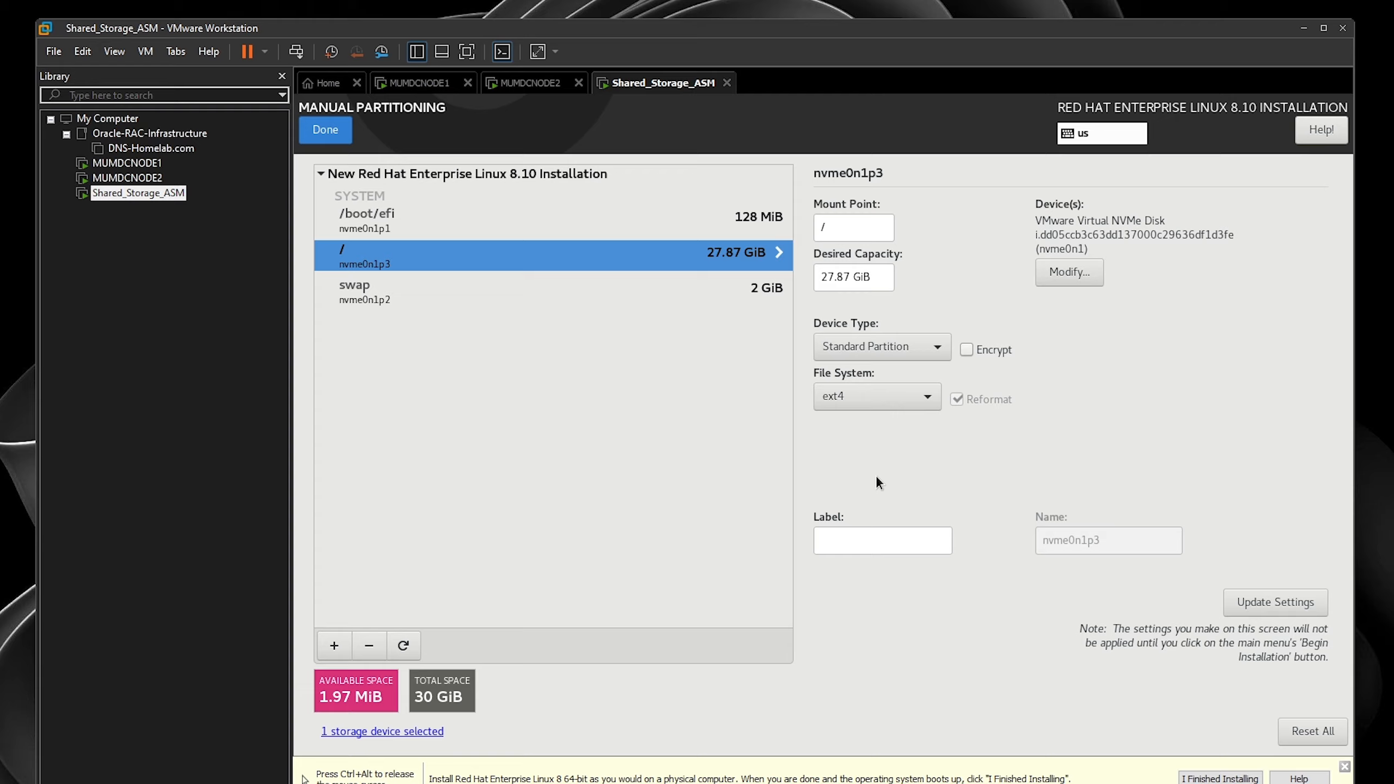
pyautogui.hotkey('alt', 'd')
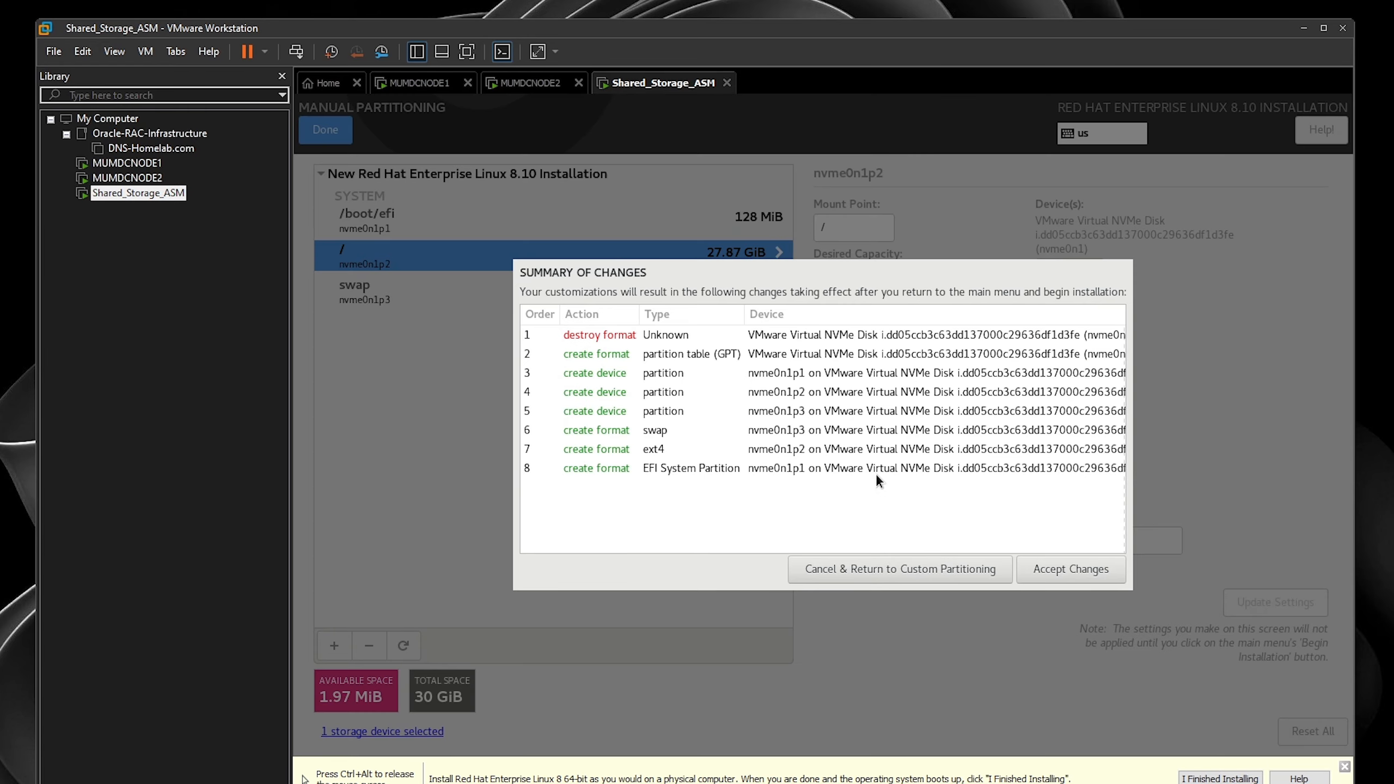
pyautogui.click(1063, 569)
# - Select the Server environment with File and Storage Server and Development Tools add-ons
pyautogui.click(879, 409)
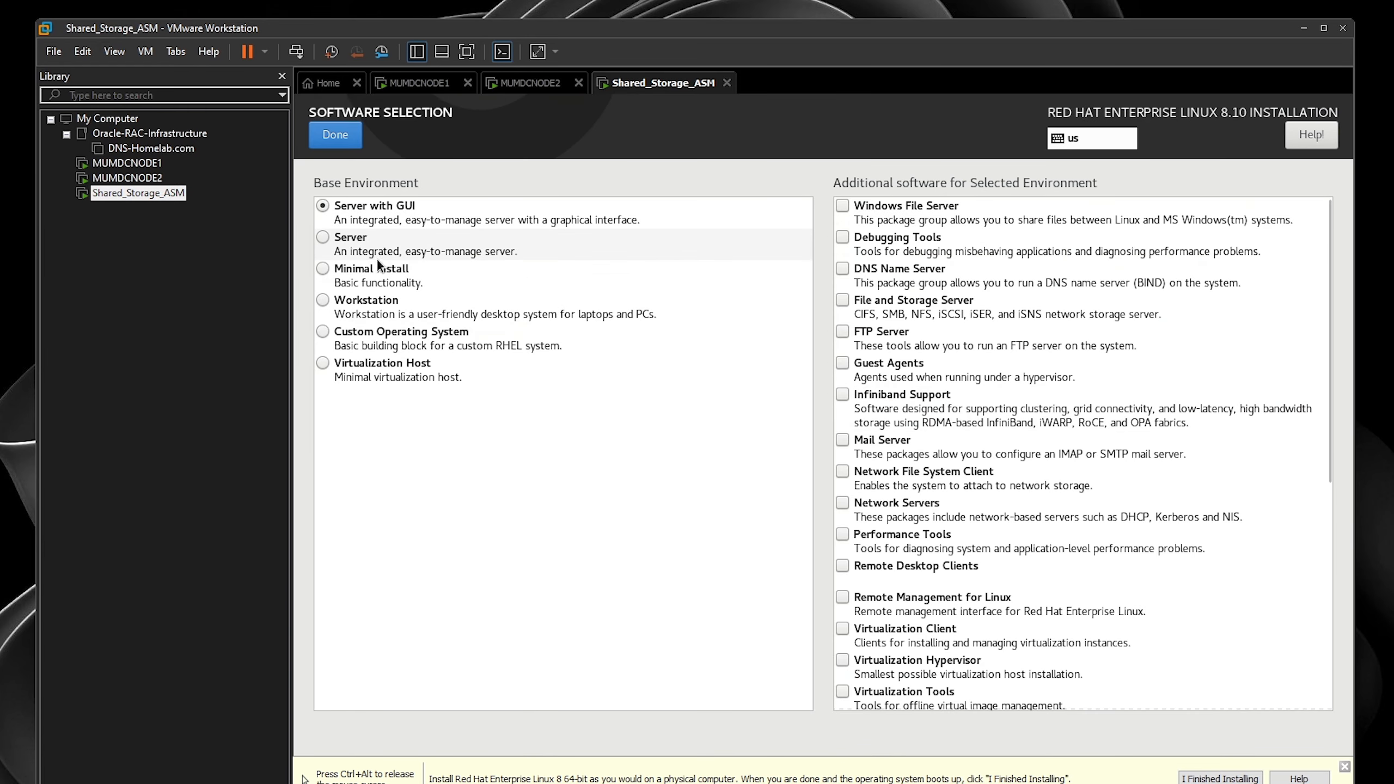
pyautogui.click(377, 250)
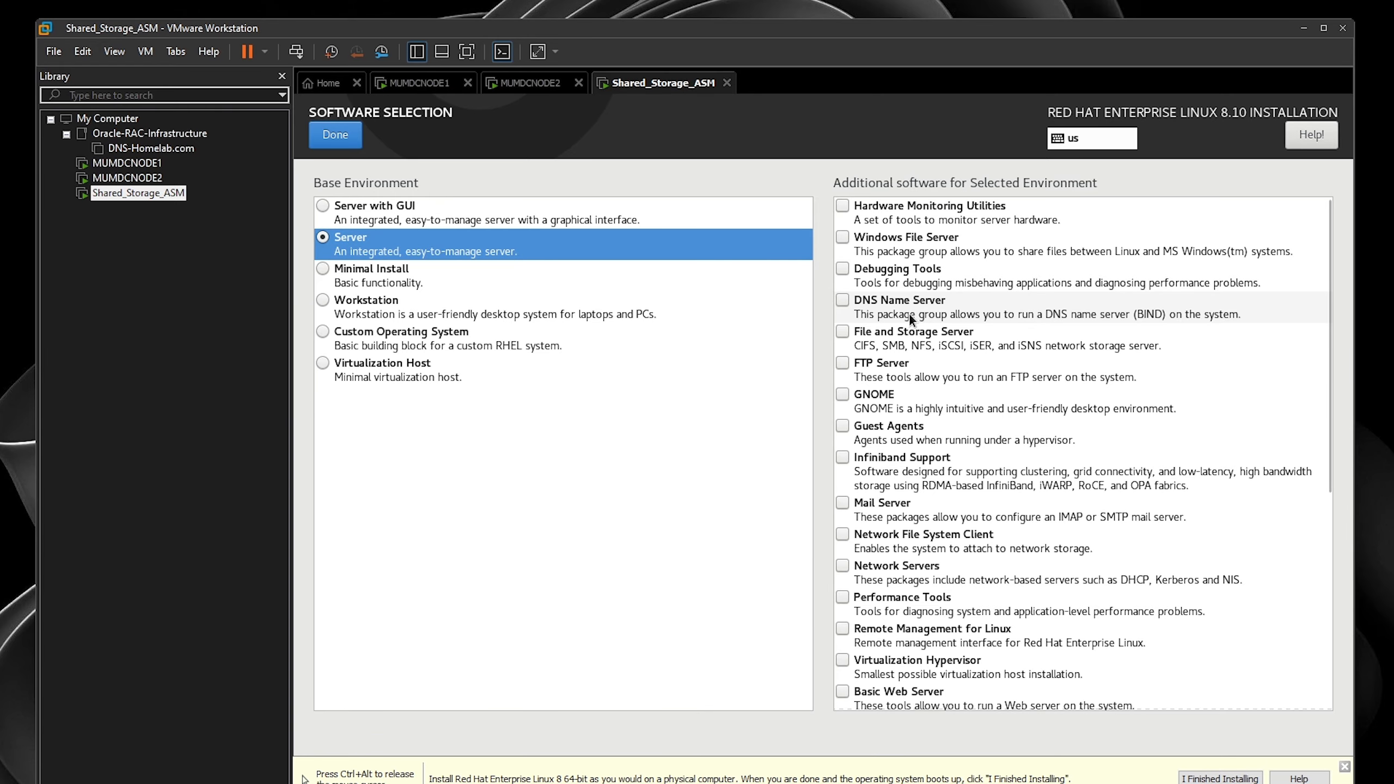
pyautogui.click(843, 331)
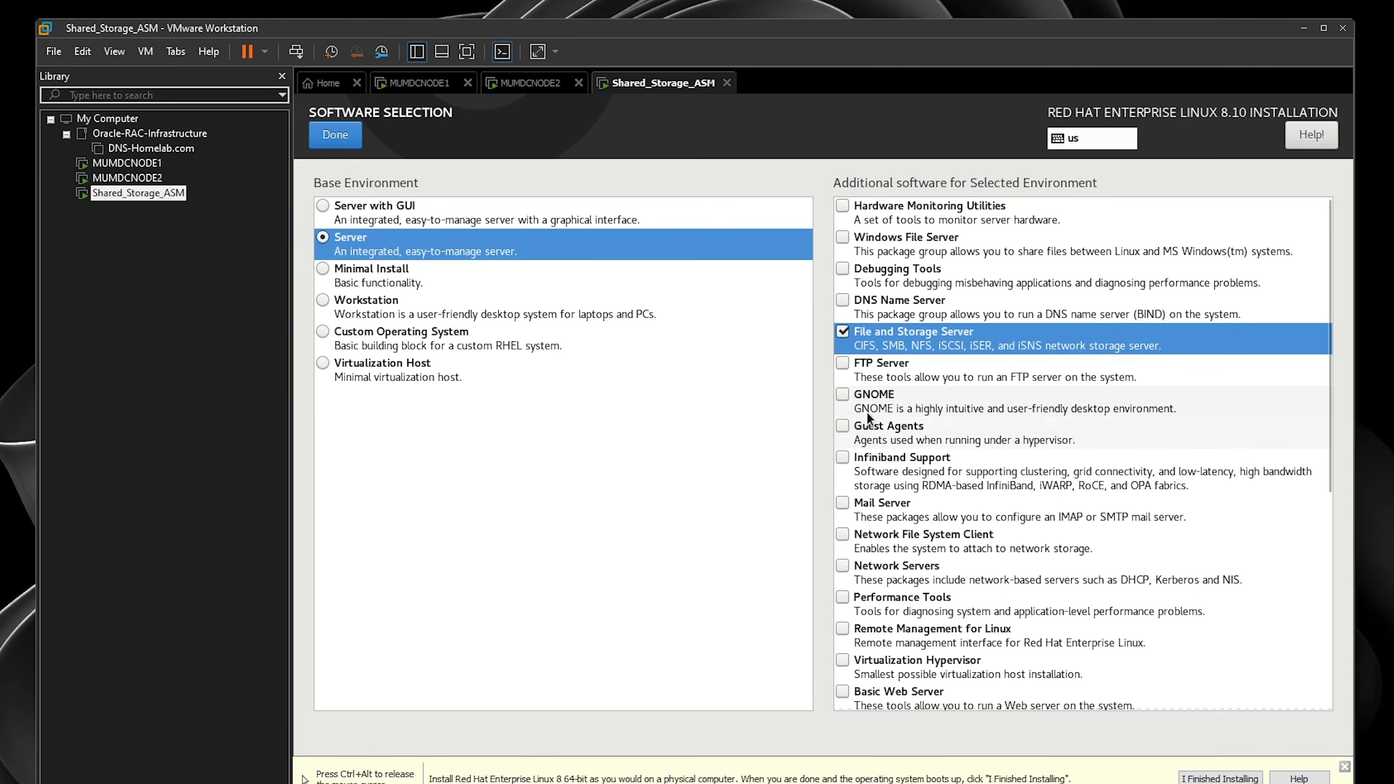
pyautogui.click(846, 271)
pyautogui.scroll(-4, 885, 541)
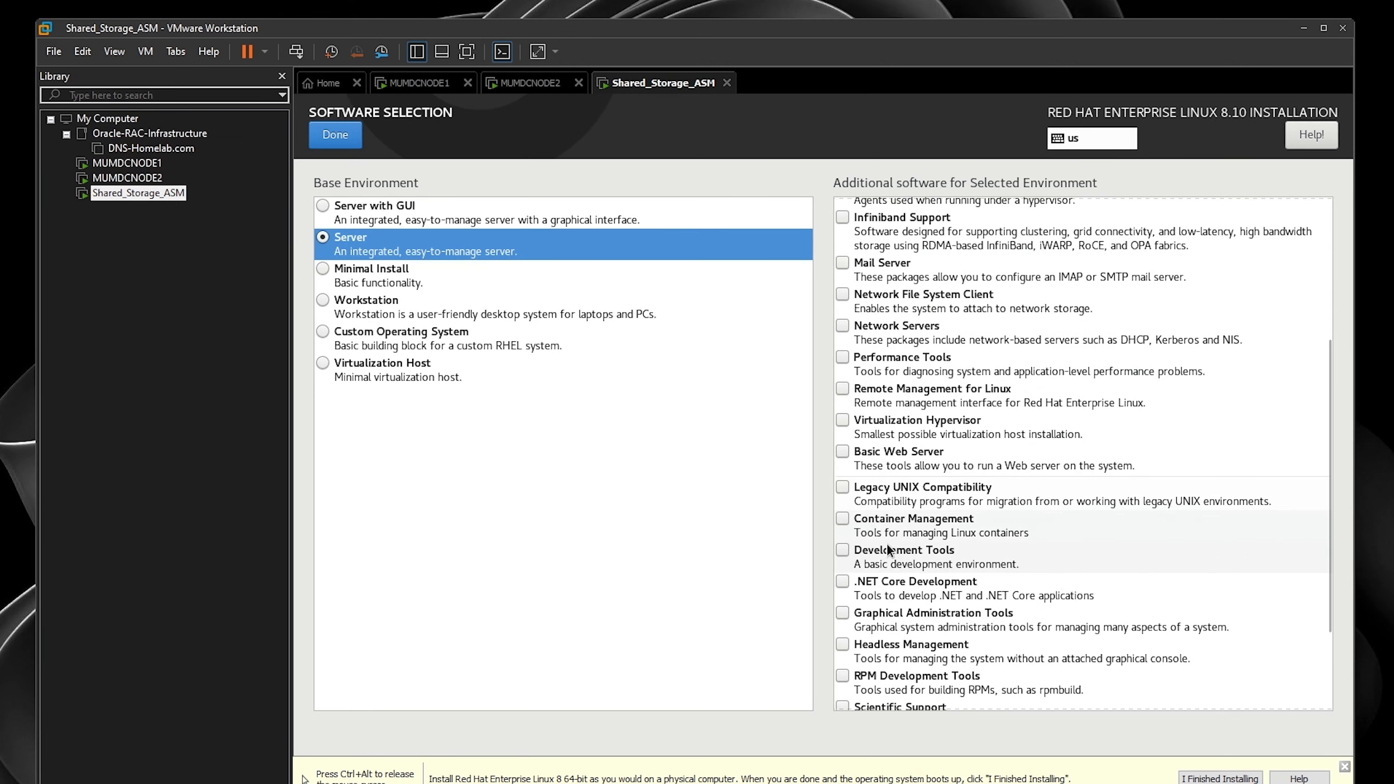
pyautogui.click(843, 550)
pyautogui.click(335, 134)
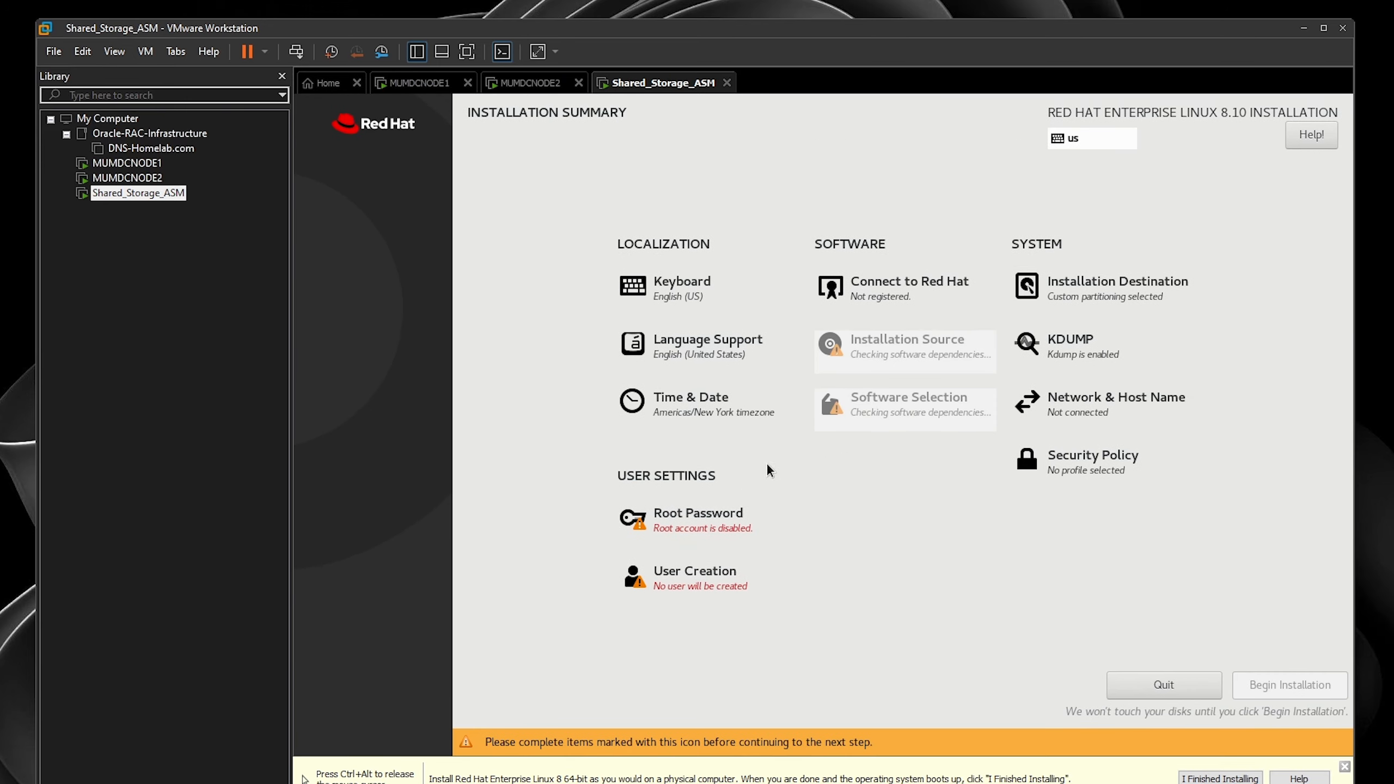
# - Set the timezone to Asia/Kolkata
pyautogui.click(703, 399)
pyautogui.click(1004, 432)
pyautogui.click(332, 135)
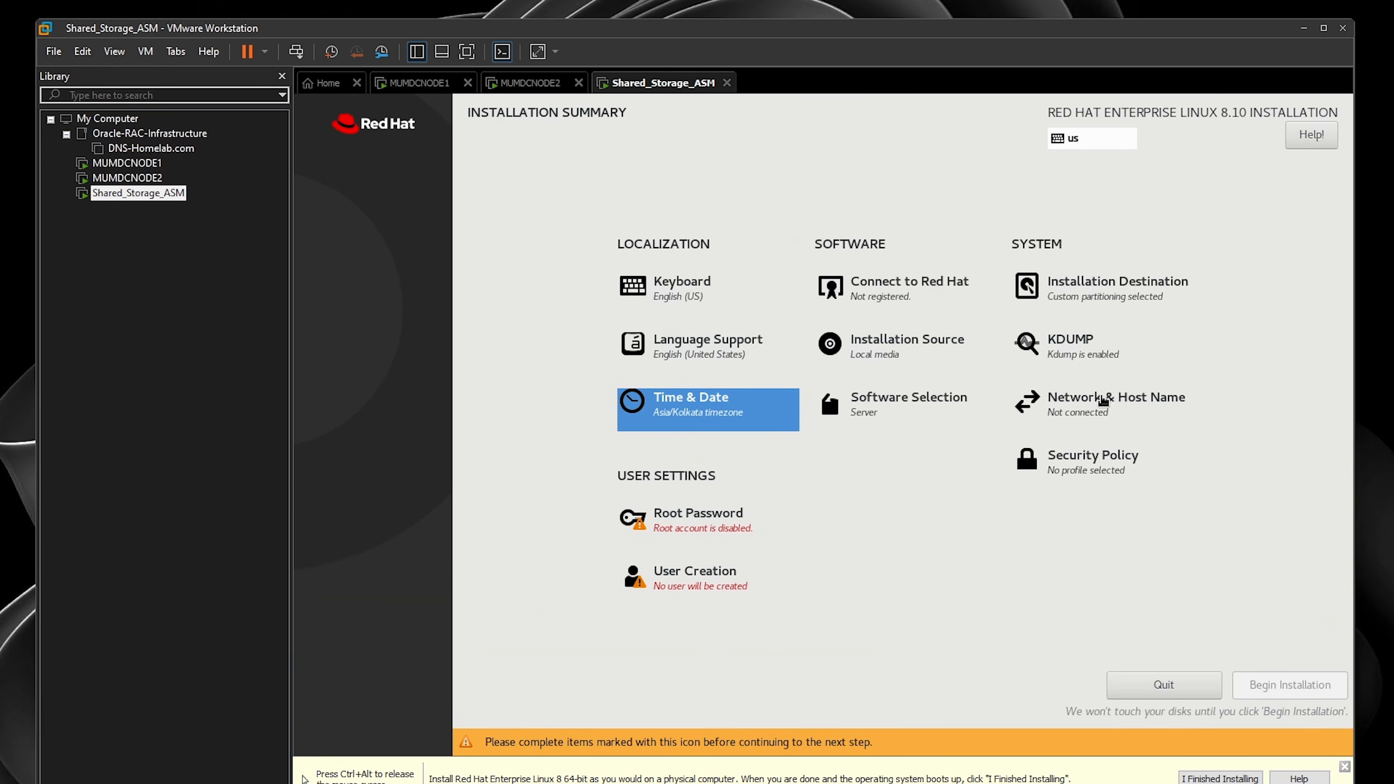
# - Turn on ens160 and switch its IPv4 method to Manual
pyautogui.click(1103, 401)
pyautogui.click(1286, 195)
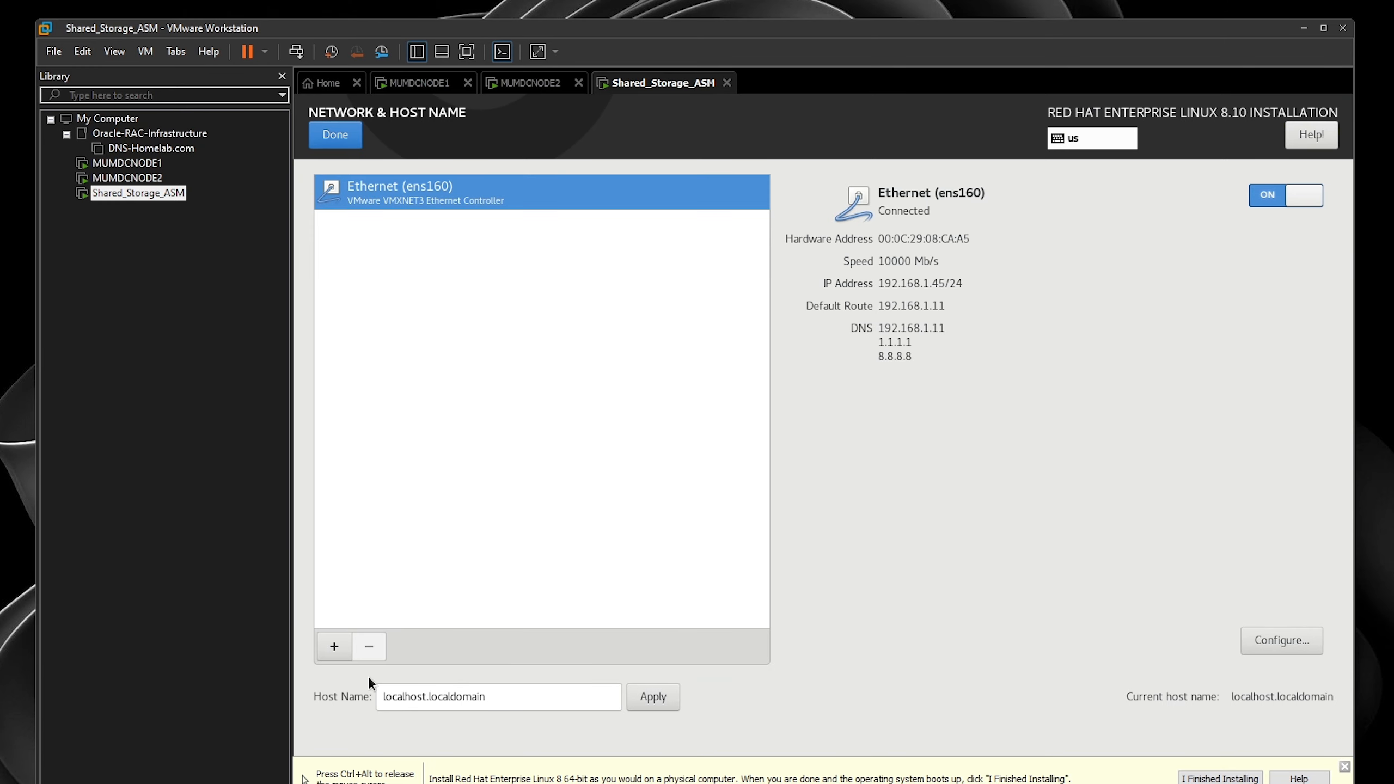
pyautogui.click(1269, 641)
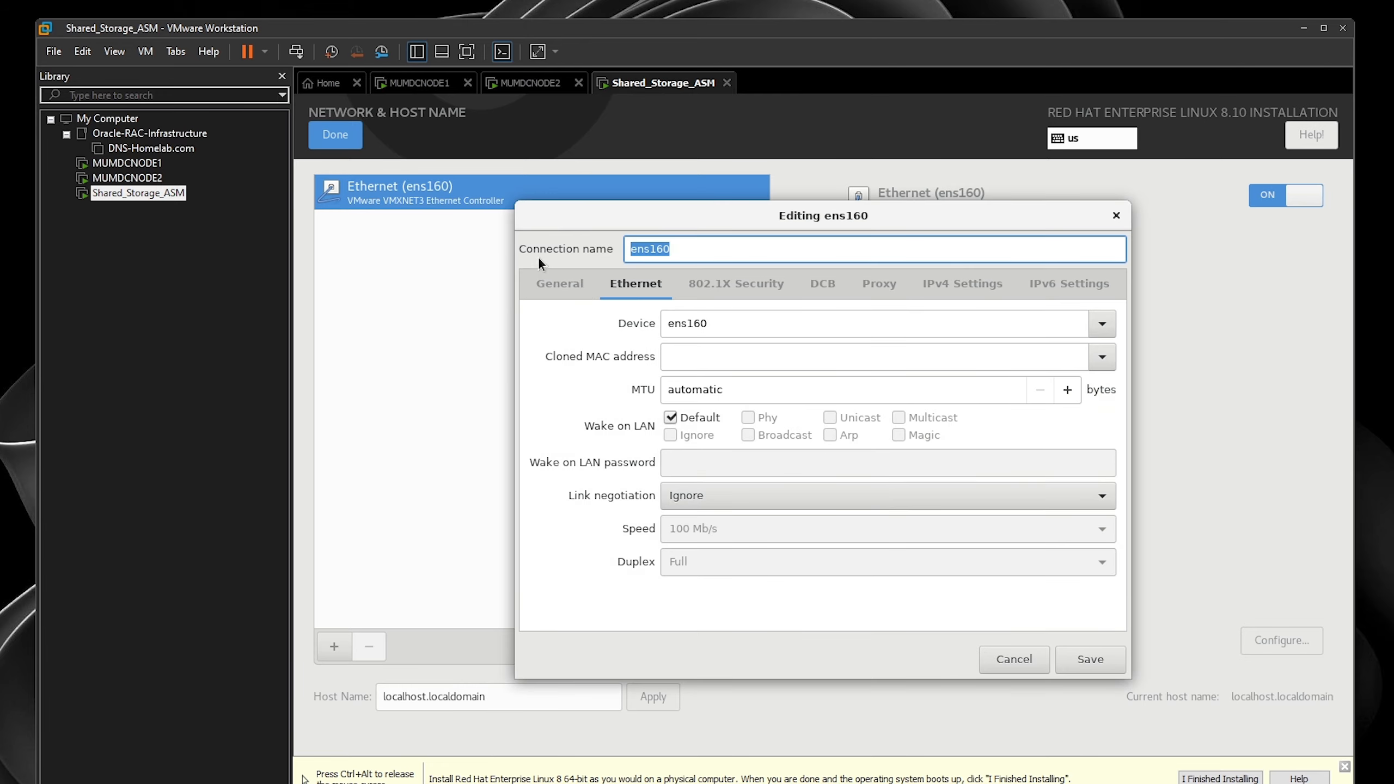
pyautogui.click(558, 283)
pyautogui.click(963, 283)
pyautogui.click(803, 325)
pyautogui.click(728, 374)
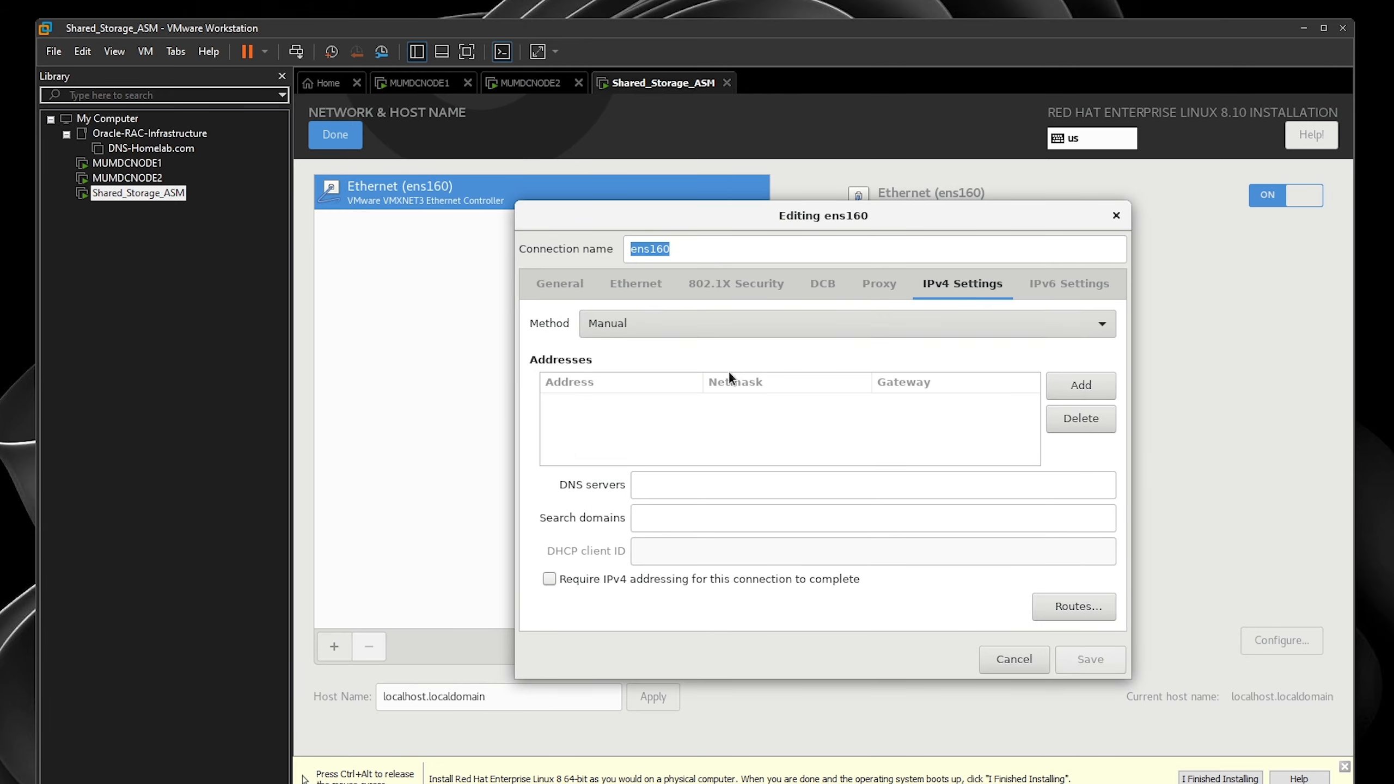
# - Give ens160 address 192.168.1.50/24, gateway 192.168.1.11, DNS 192.168.1.100 and save
pyautogui.write('192.168.')
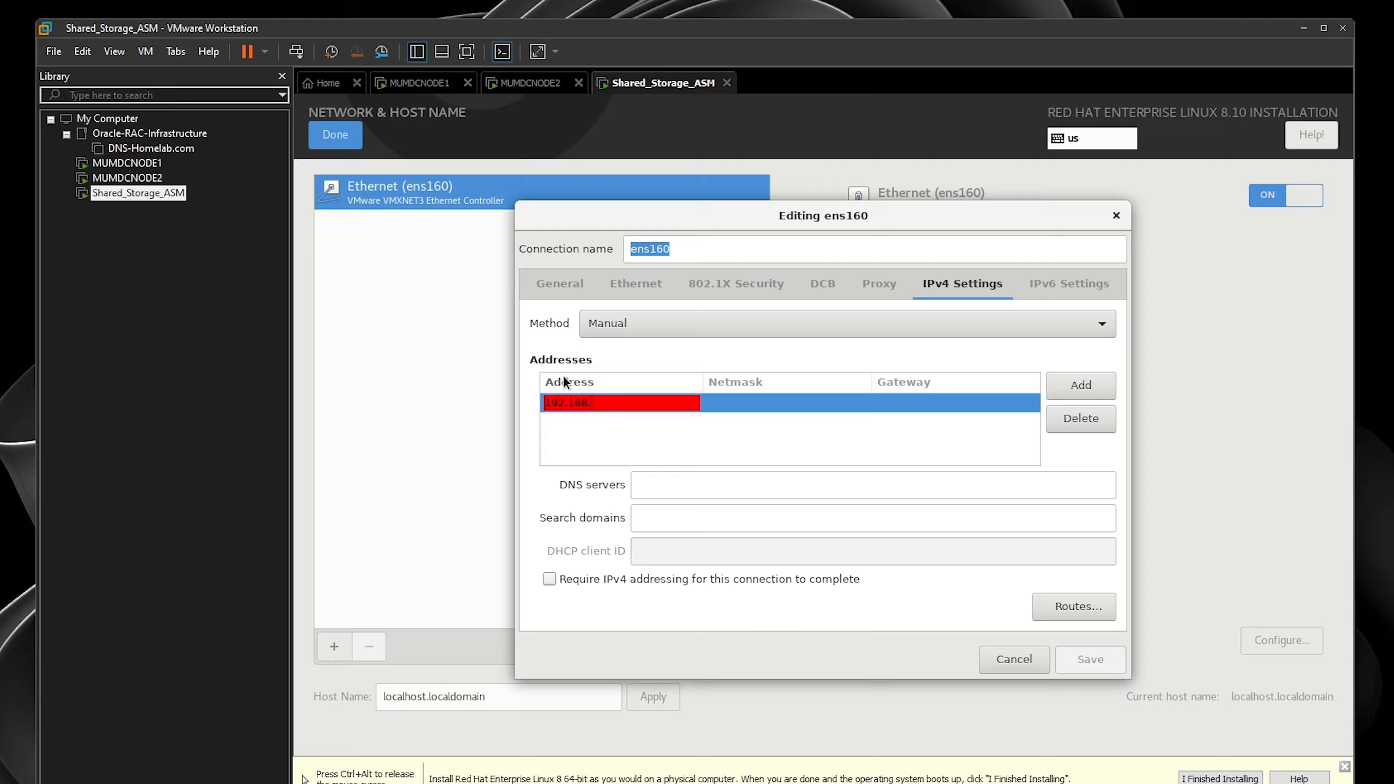
pyautogui.write('1.50')
pyautogui.press('Tab')
pyautogui.write('24')
pyautogui.press('Tab')
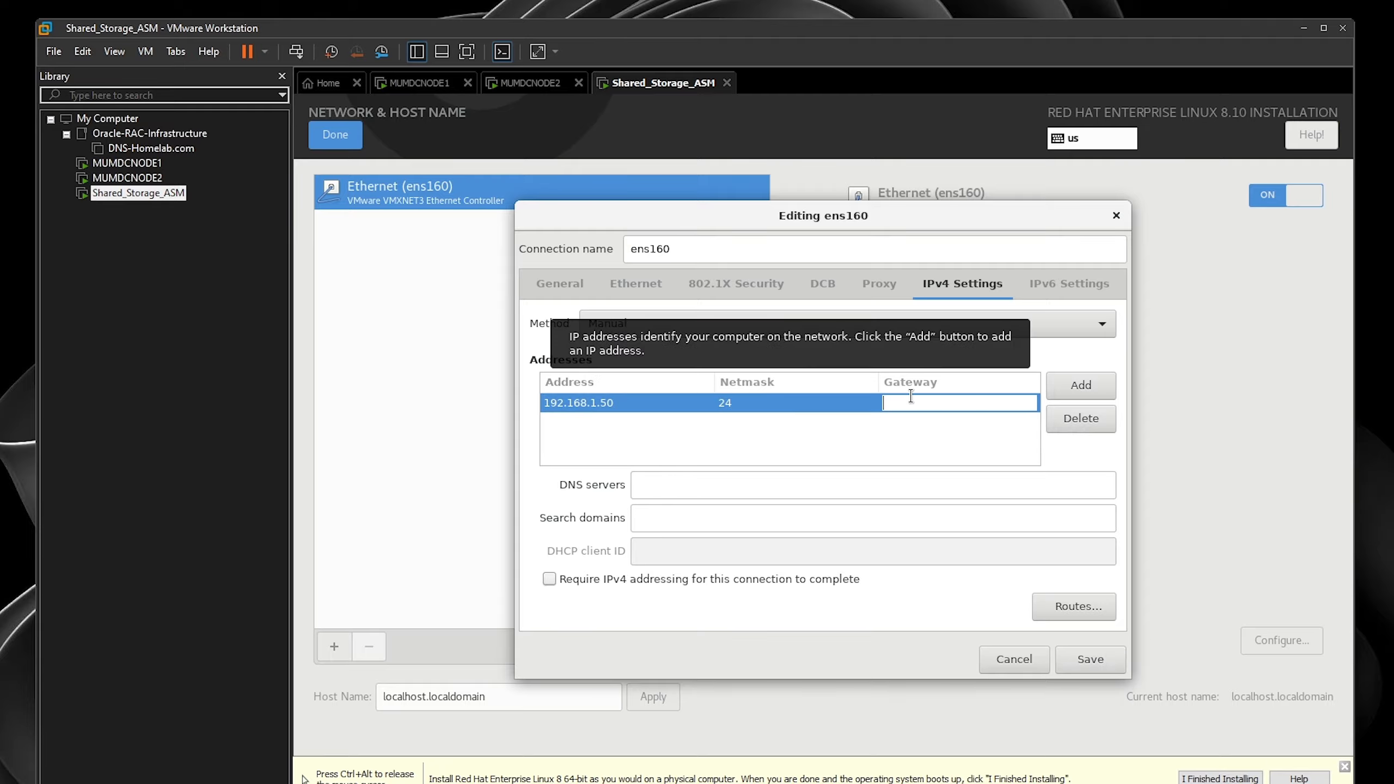
pyautogui.write('192.168.1')
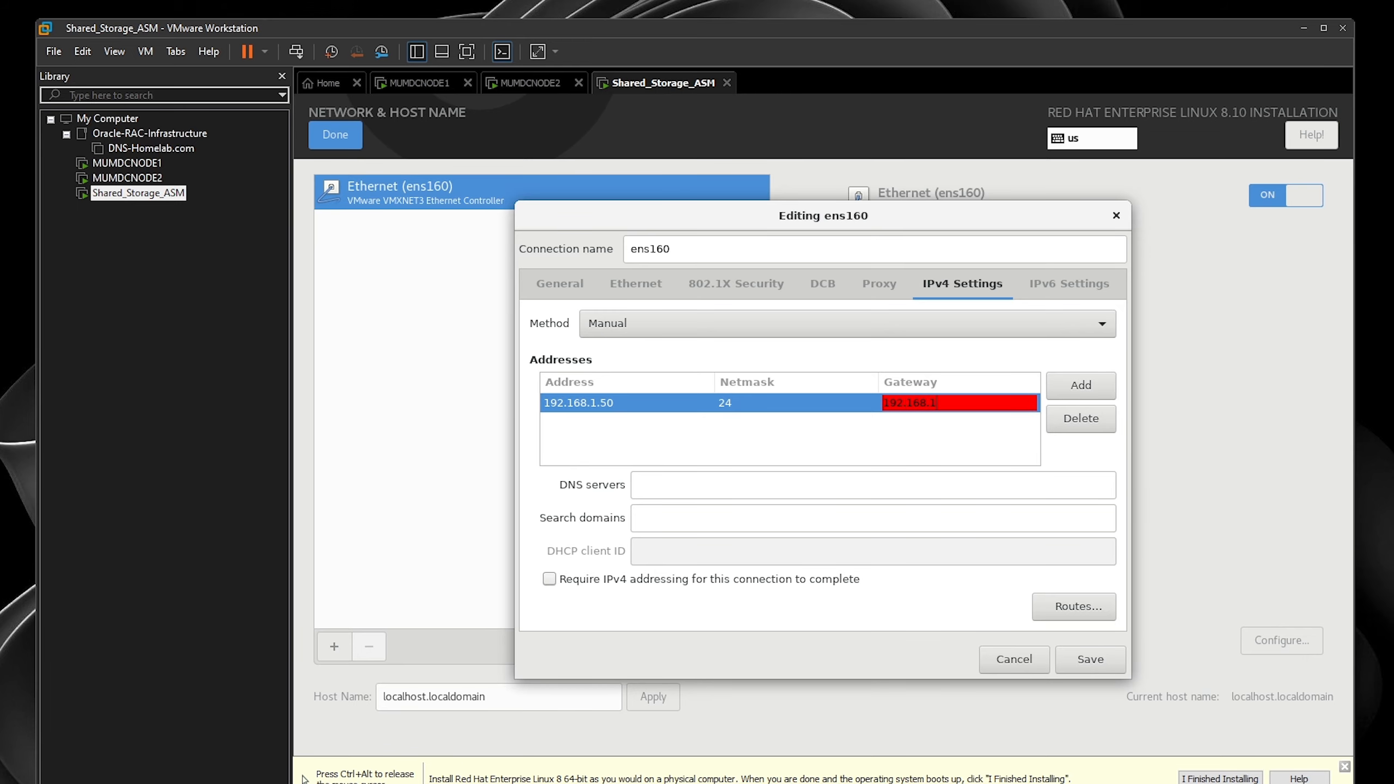
pyautogui.write('.11')
pyautogui.click(810, 479)
pyautogui.write('192')
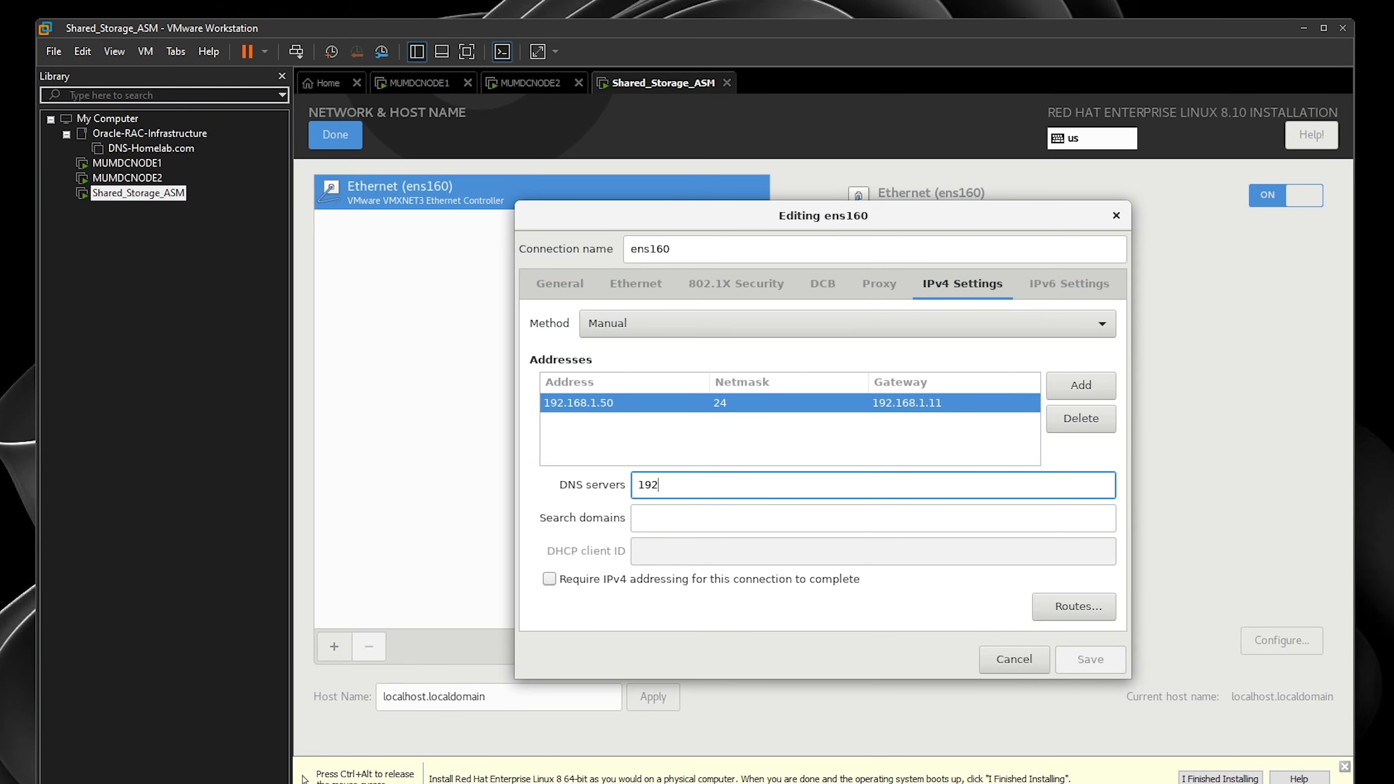
pyautogui.write('.168.1.100')
pyautogui.click(1074, 667)
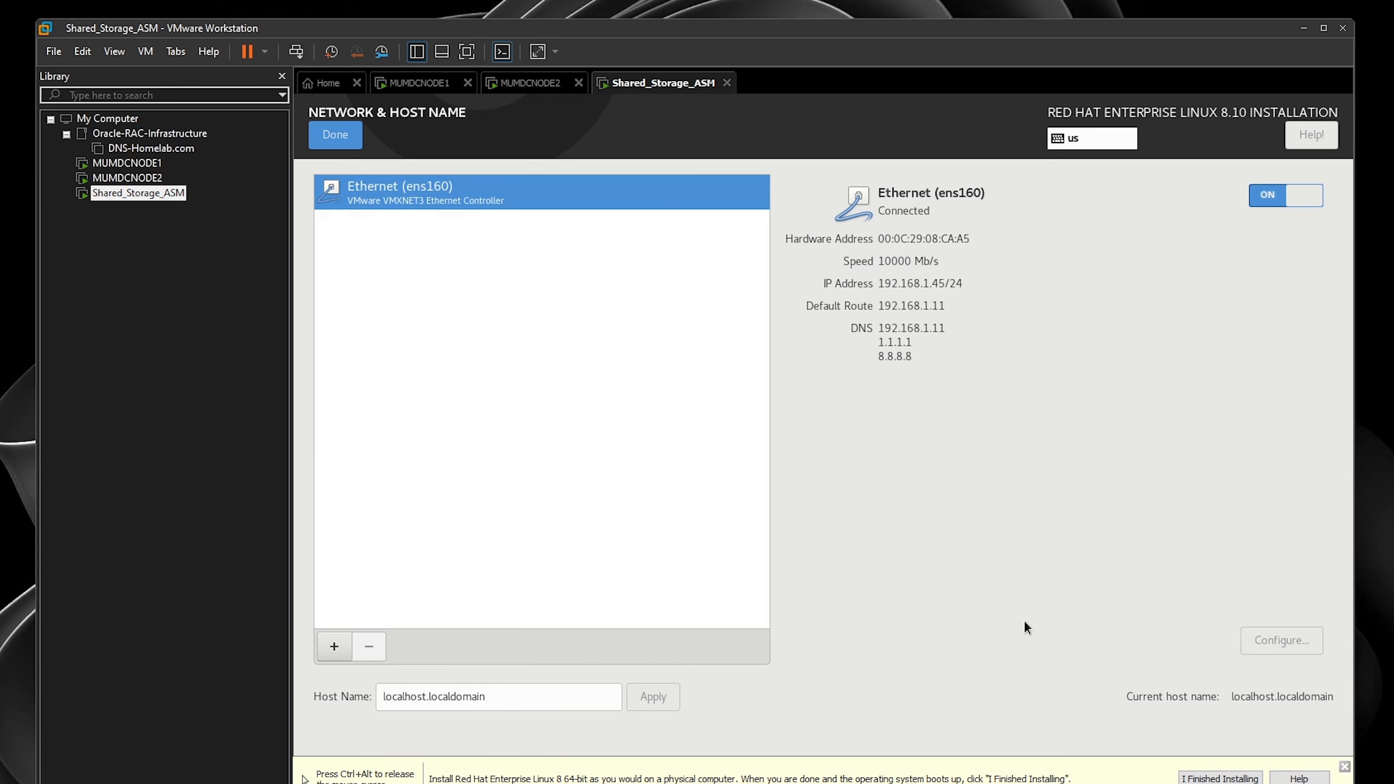
# - Change the host name to STORAGE.HOMELAB.COM, apply it, and return to the summary
pyautogui.moveTo(423, 697); pyautogui.dragTo(294, 699)
pyautogui.write('Storag')
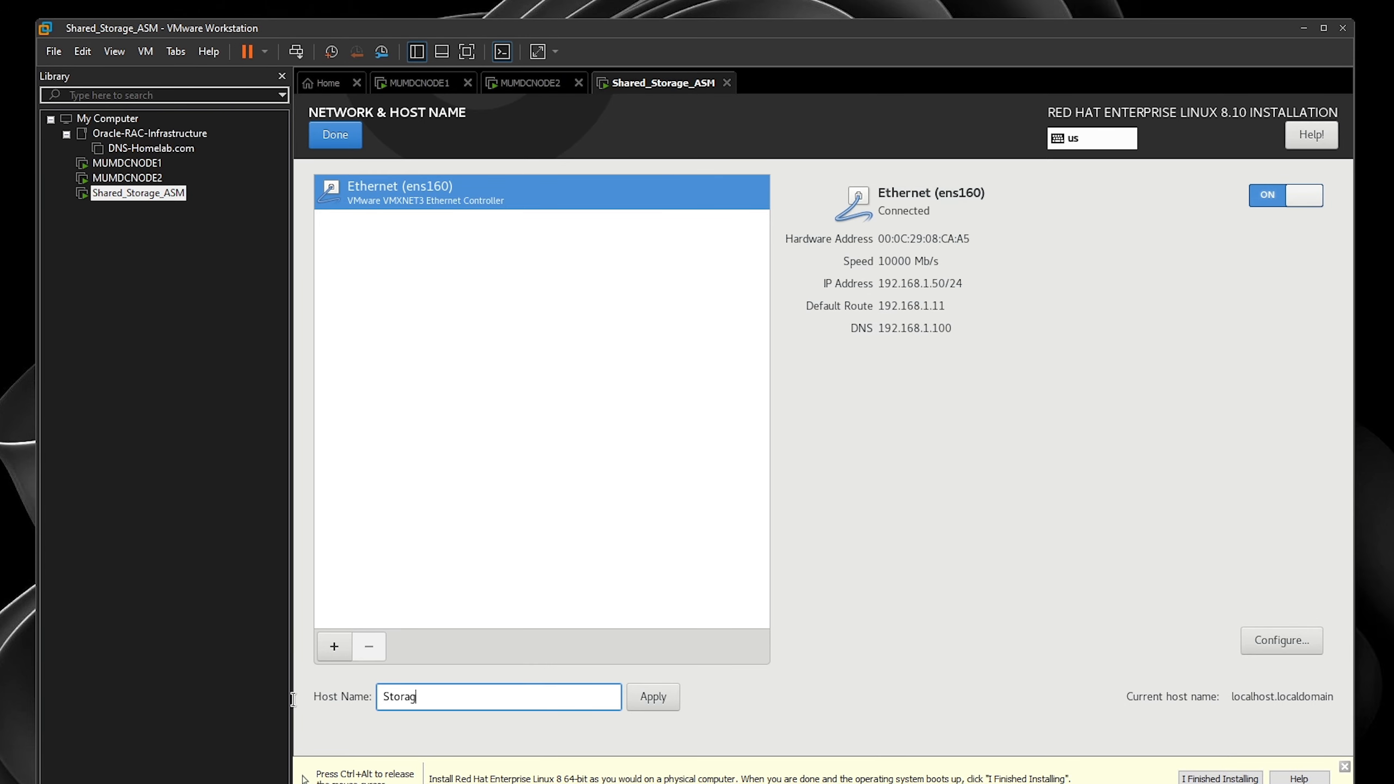
pyautogui.write('e.')
pyautogui.press('BackSpace')
pyautogui.press('BackSpace')
pyautogui.press('BackSpace')
pyautogui.press('BackSpace')
pyautogui.press('BackSpace')
pyautogui.press('BackSpace')
pyautogui.press('BackSpace')
pyautogui.write('TORAGE.HOMELAB.COM')
pyautogui.click(653, 696)
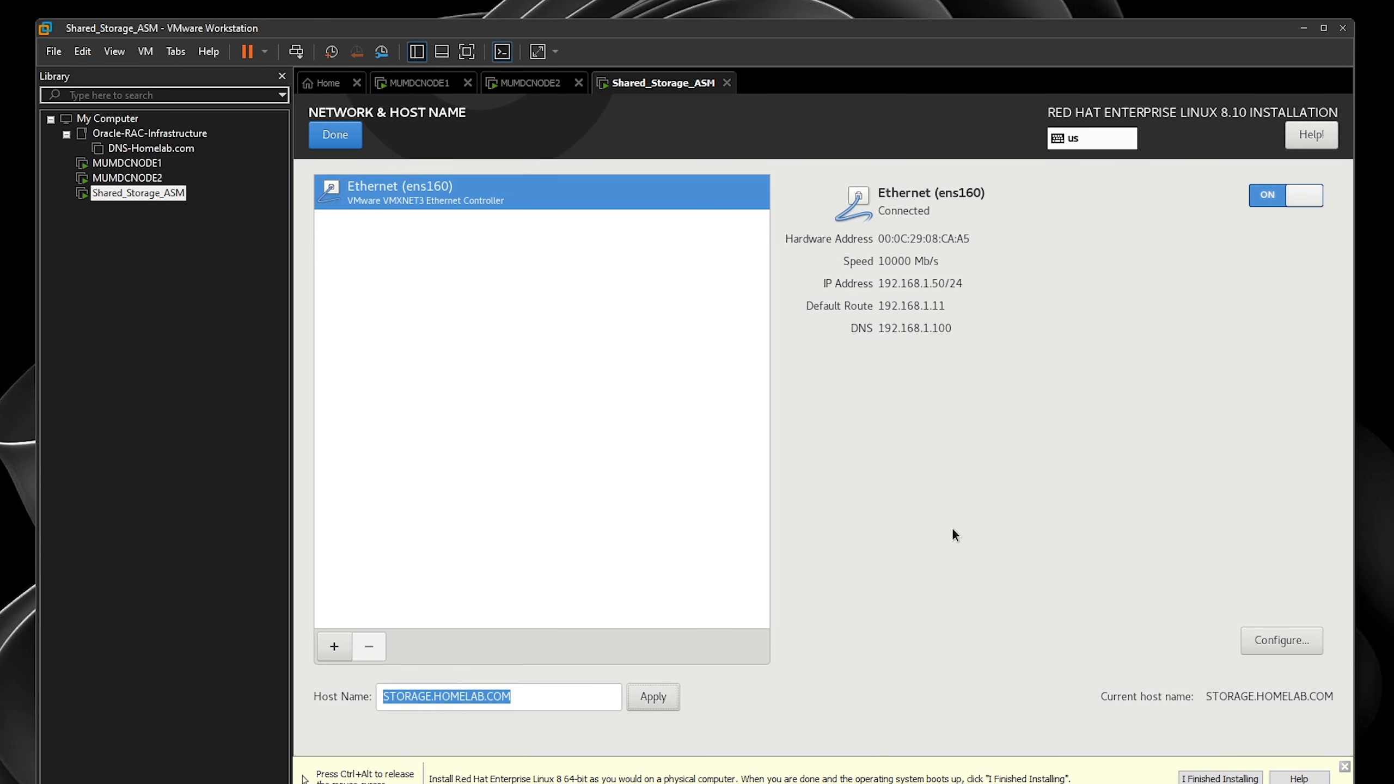
pyautogui.click(335, 135)
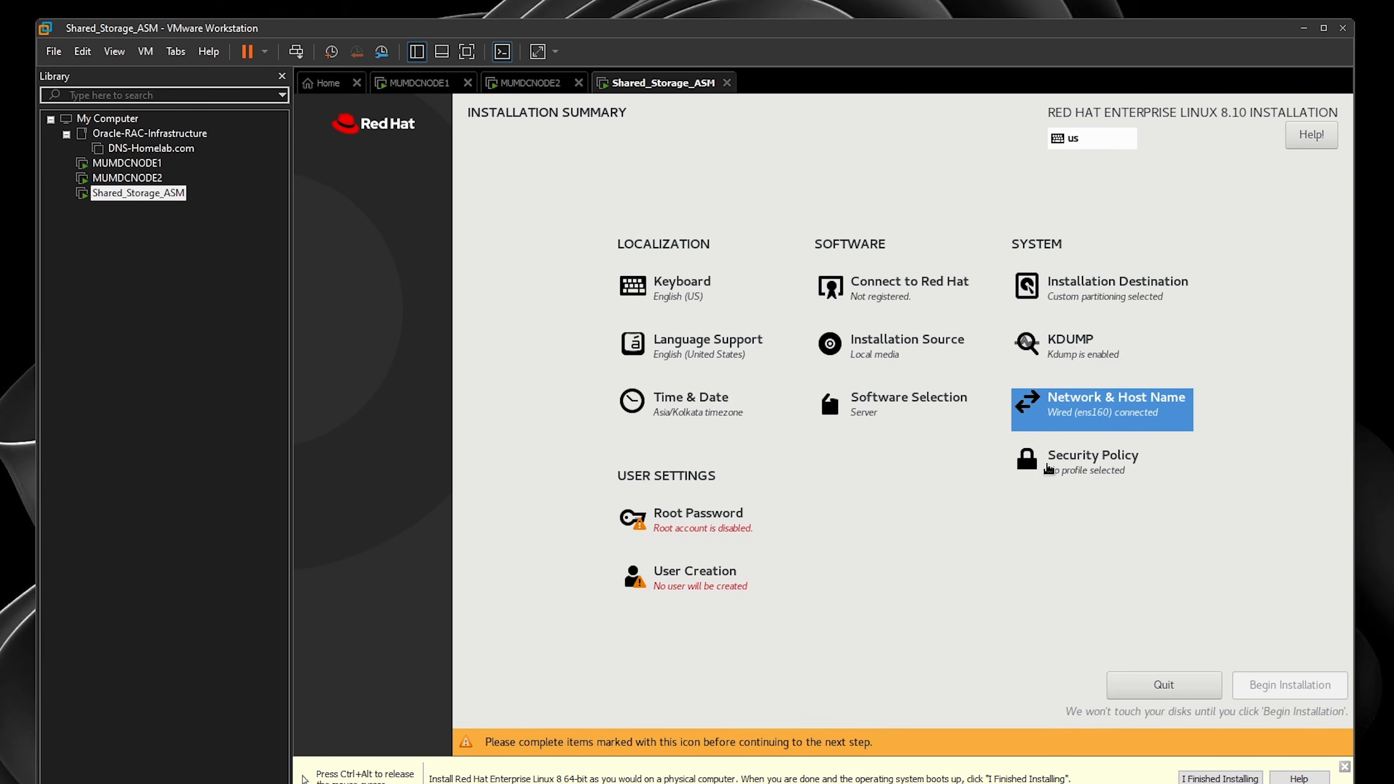
# - Leave Kdump disabled and the security policy unchanged
pyautogui.click(1112, 351)
pyautogui.click(328, 120)
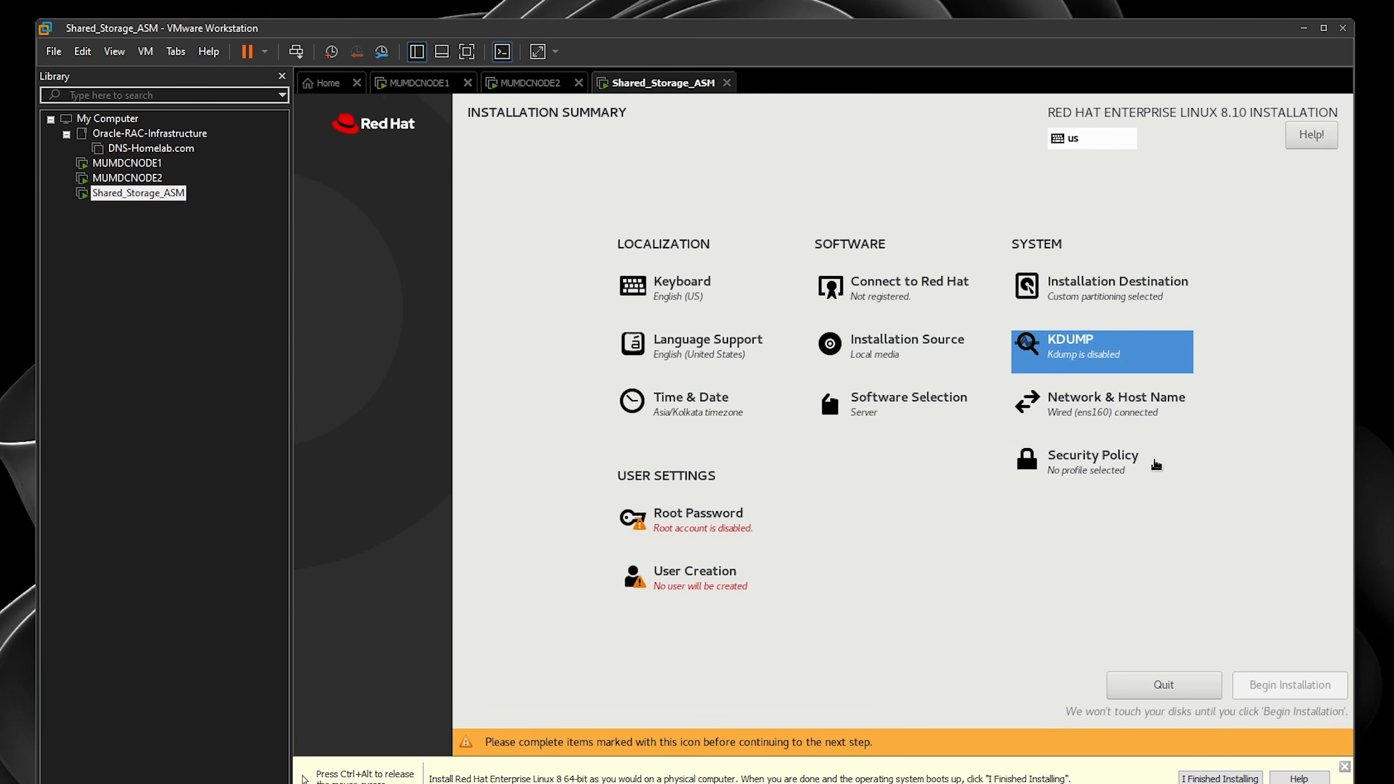
pyautogui.click(1131, 464)
pyautogui.click(328, 131)
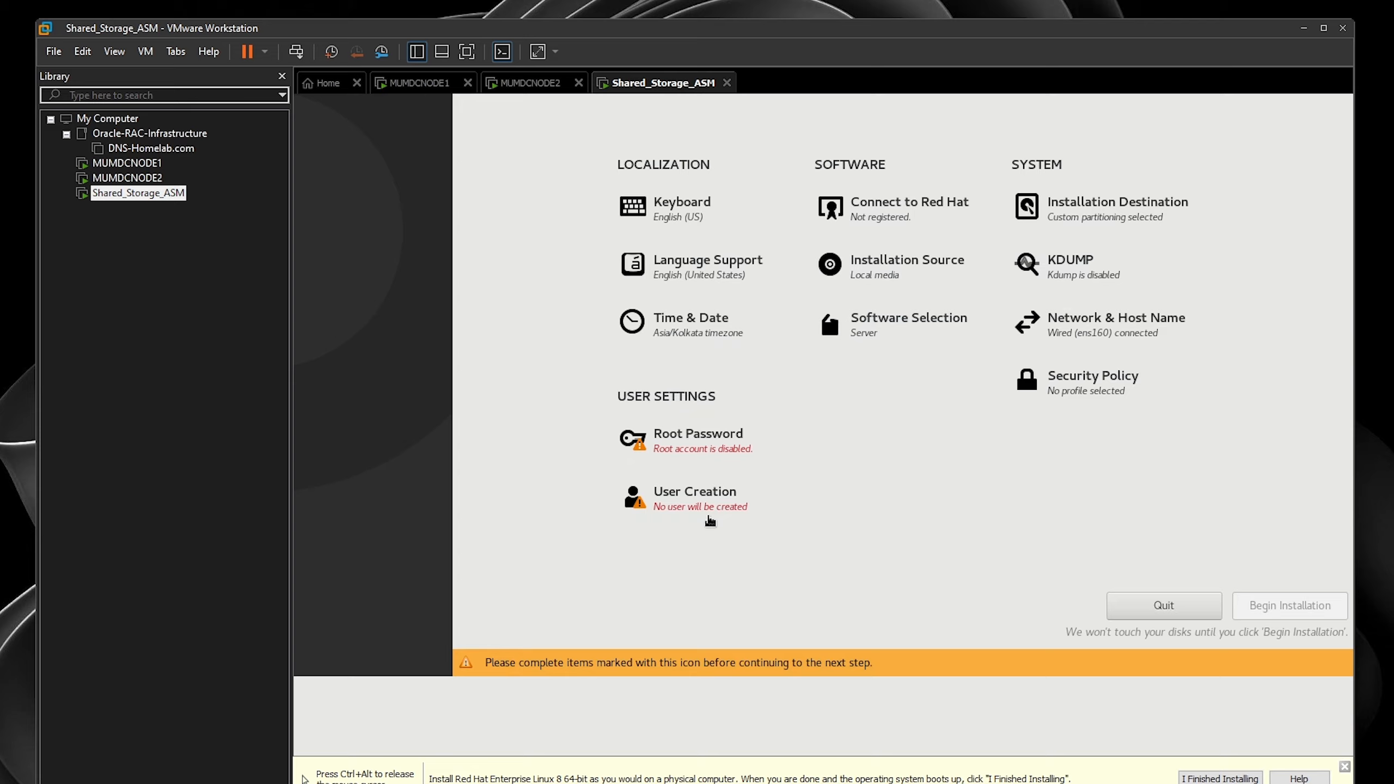
# - Set and confirm the root password, accepting the weak-password warning
pyautogui.click(703, 440)
pyautogui.write('••••')
pyautogui.press('BackSpace')
pyautogui.press('BackSpace')
pyautogui.press('BackSpace')
pyautogui.press('BackSpace')
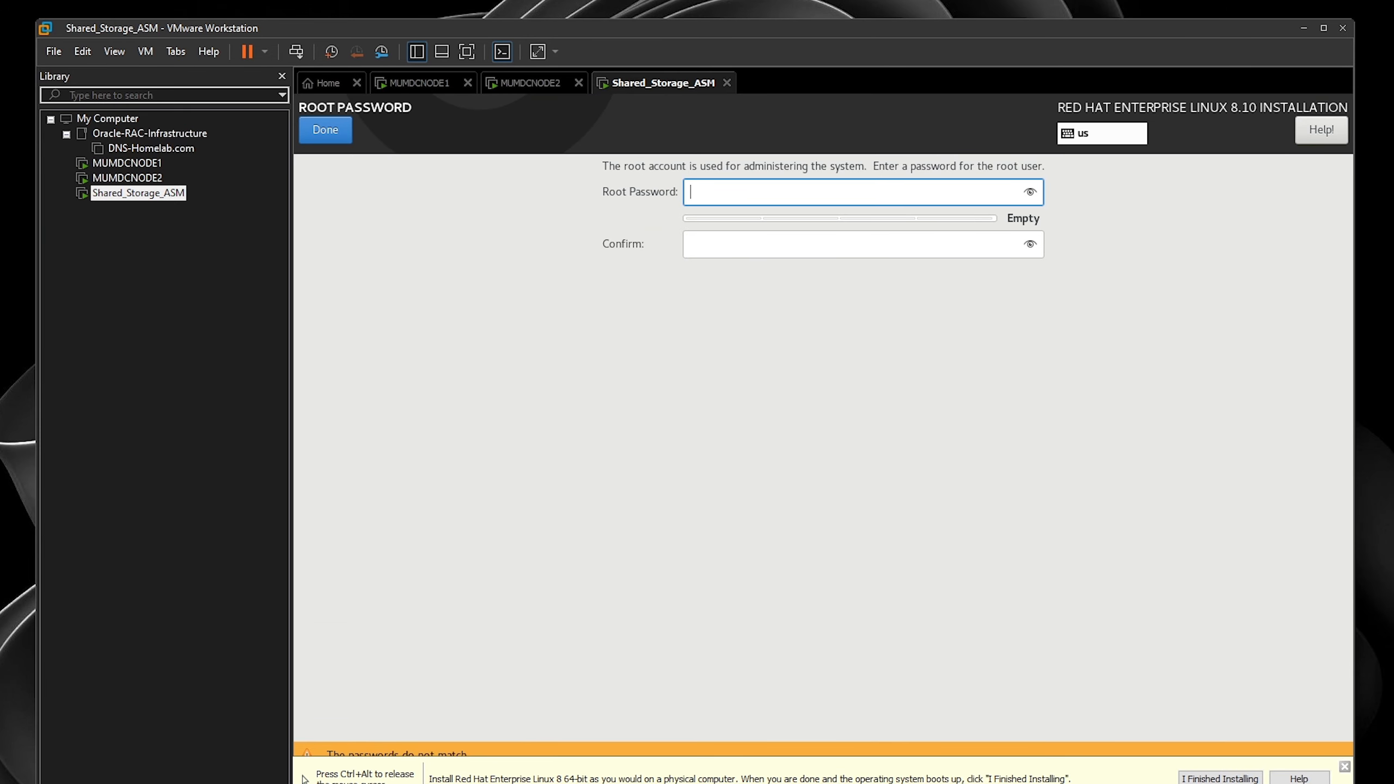
pyautogui.write('•••••••••')
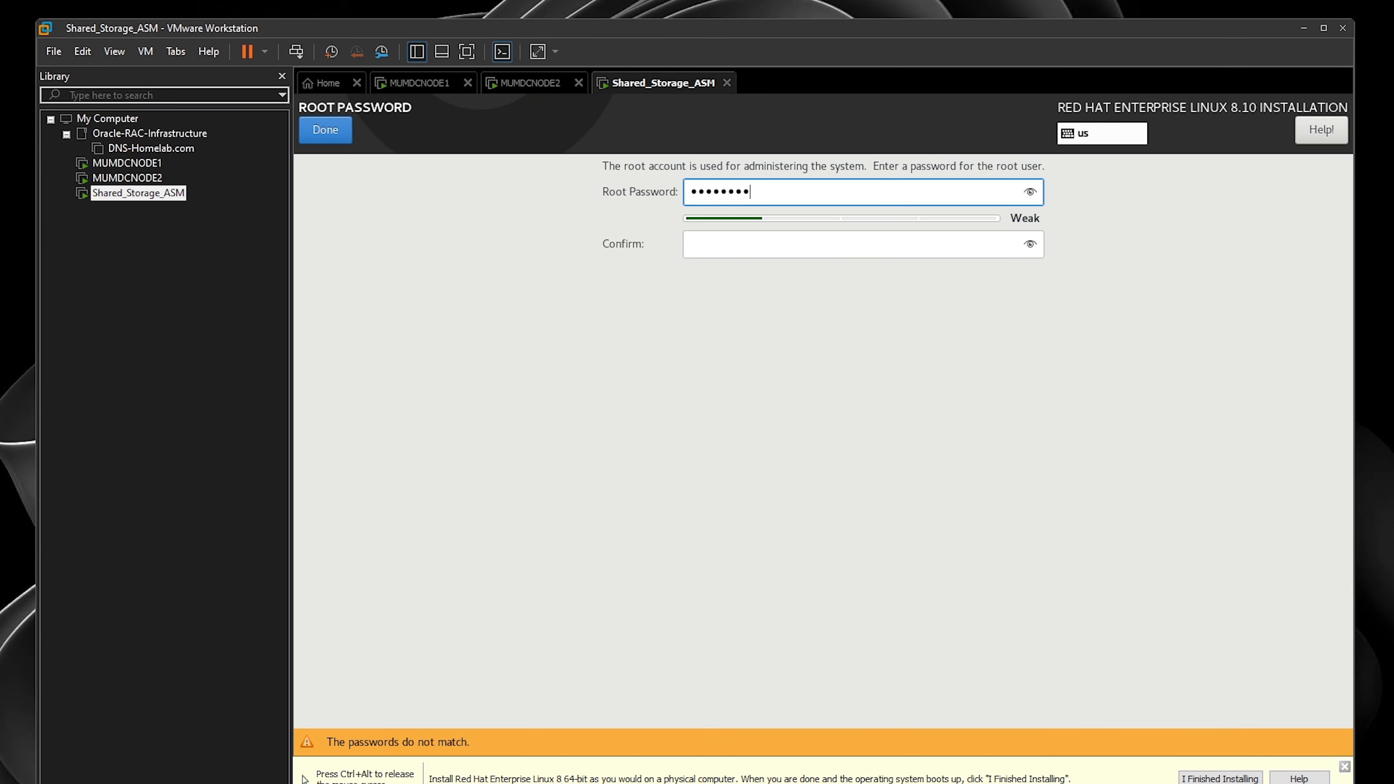
pyautogui.press('Tab')
pyautogui.write('•••••••••')
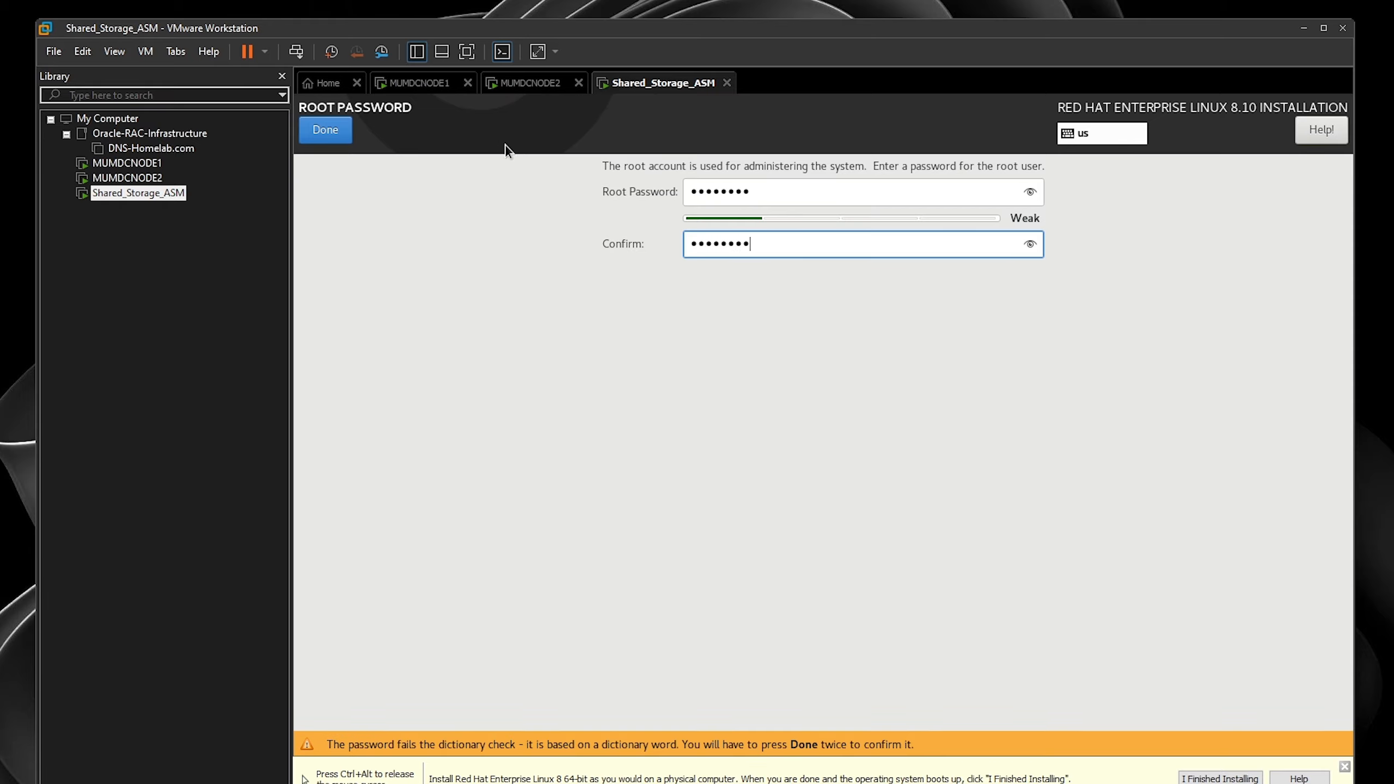
pyautogui.click(325, 130)
pyautogui.click(326, 130)
# - Create the administrator user Master with a password
pyautogui.click(758, 600)
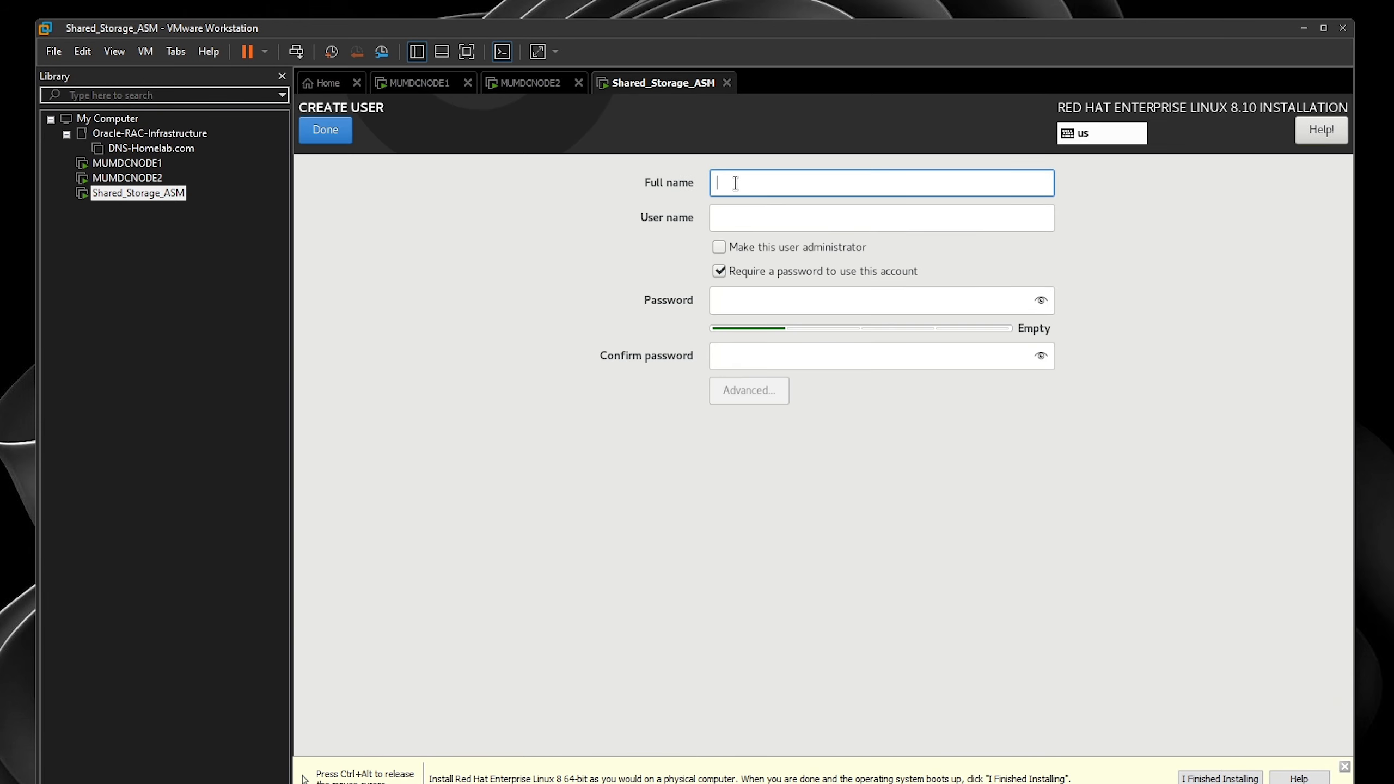
pyautogui.write('Master')
pyautogui.press('Tab')
pyautogui.press('Tab')
pyautogui.press('space')
pyautogui.press('Tab')
pyautogui.press('Tab')
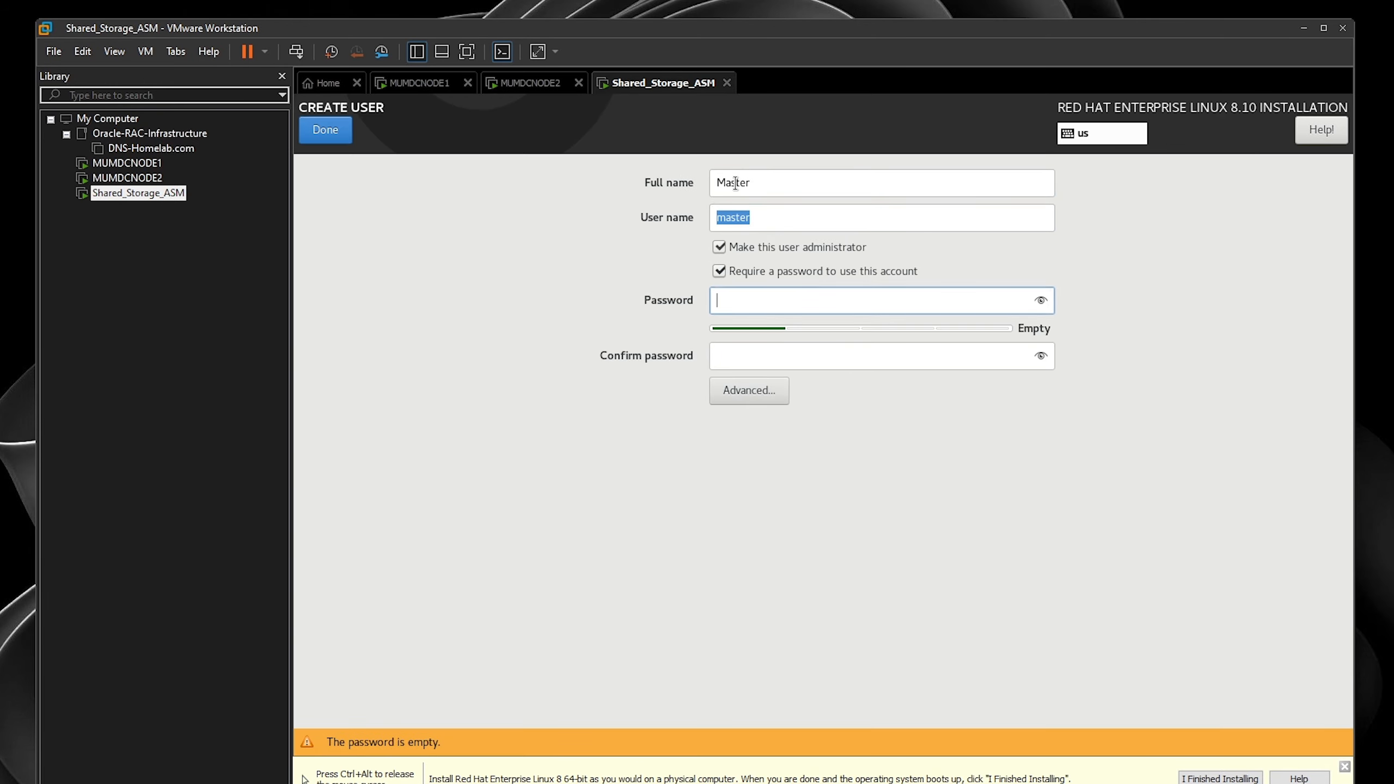
pyautogui.write('••••••')
pyautogui.press('Tab')
pyautogui.write('••••••')
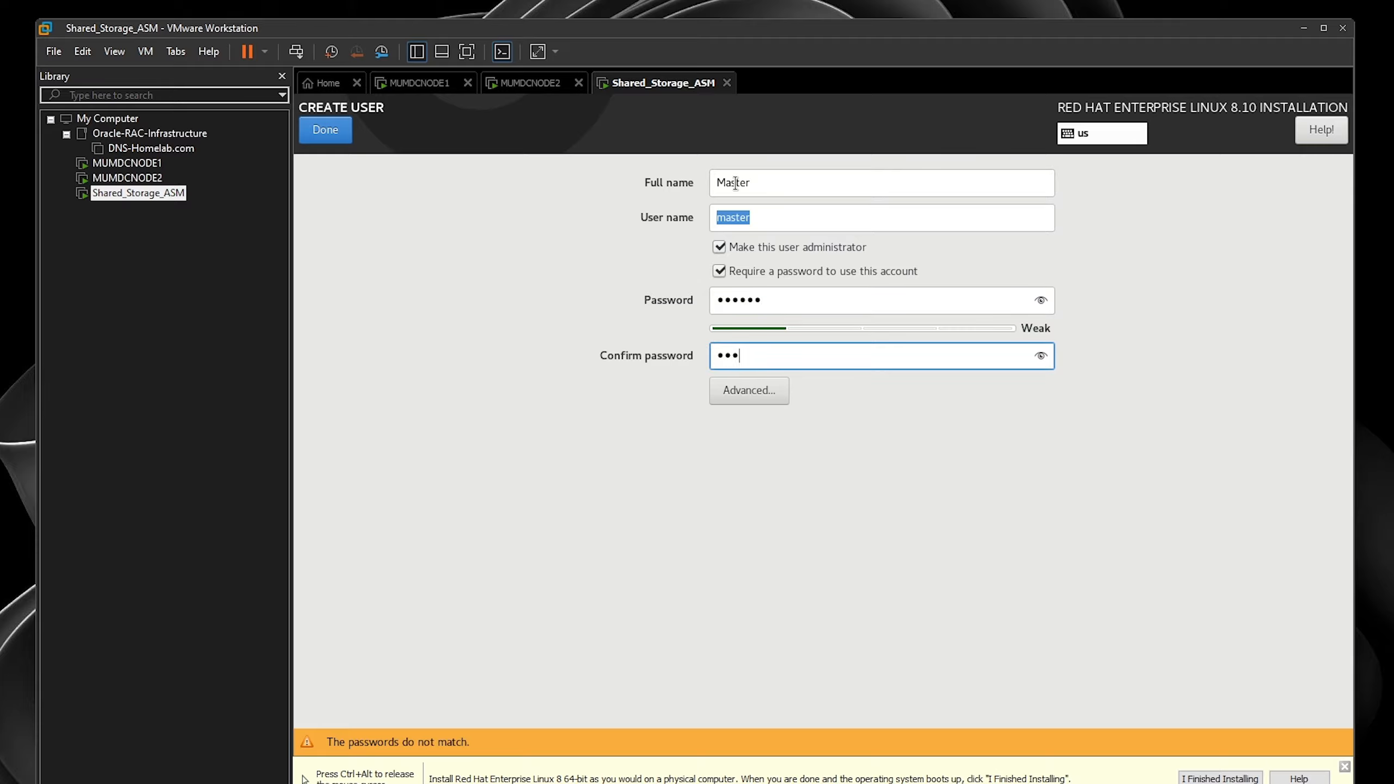
pyautogui.click(336, 133)
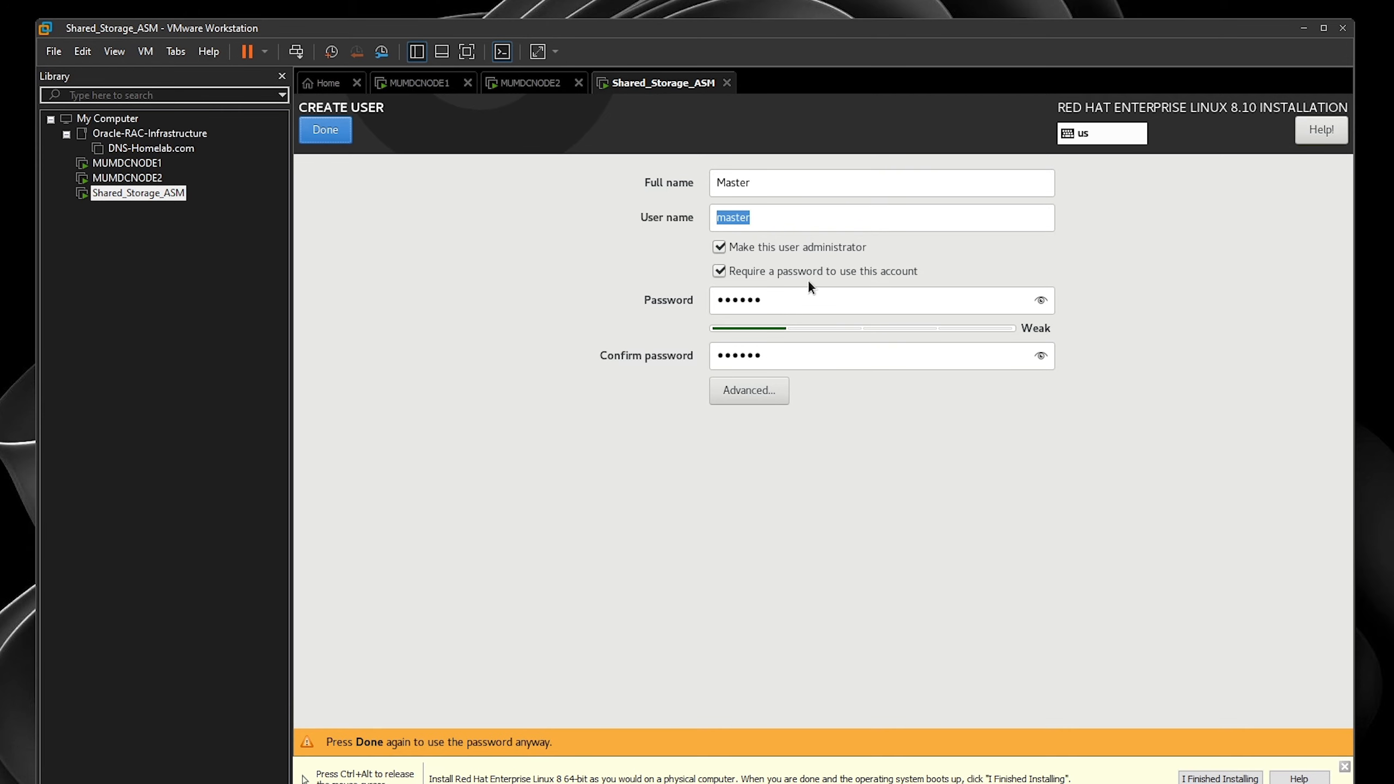
# - Re-enter and confirm the user's password, then begin installing RHEL on Shared_Storage_ASM
pyautogui.doubleClick(808, 300)
pyautogui.write('••••••••••')
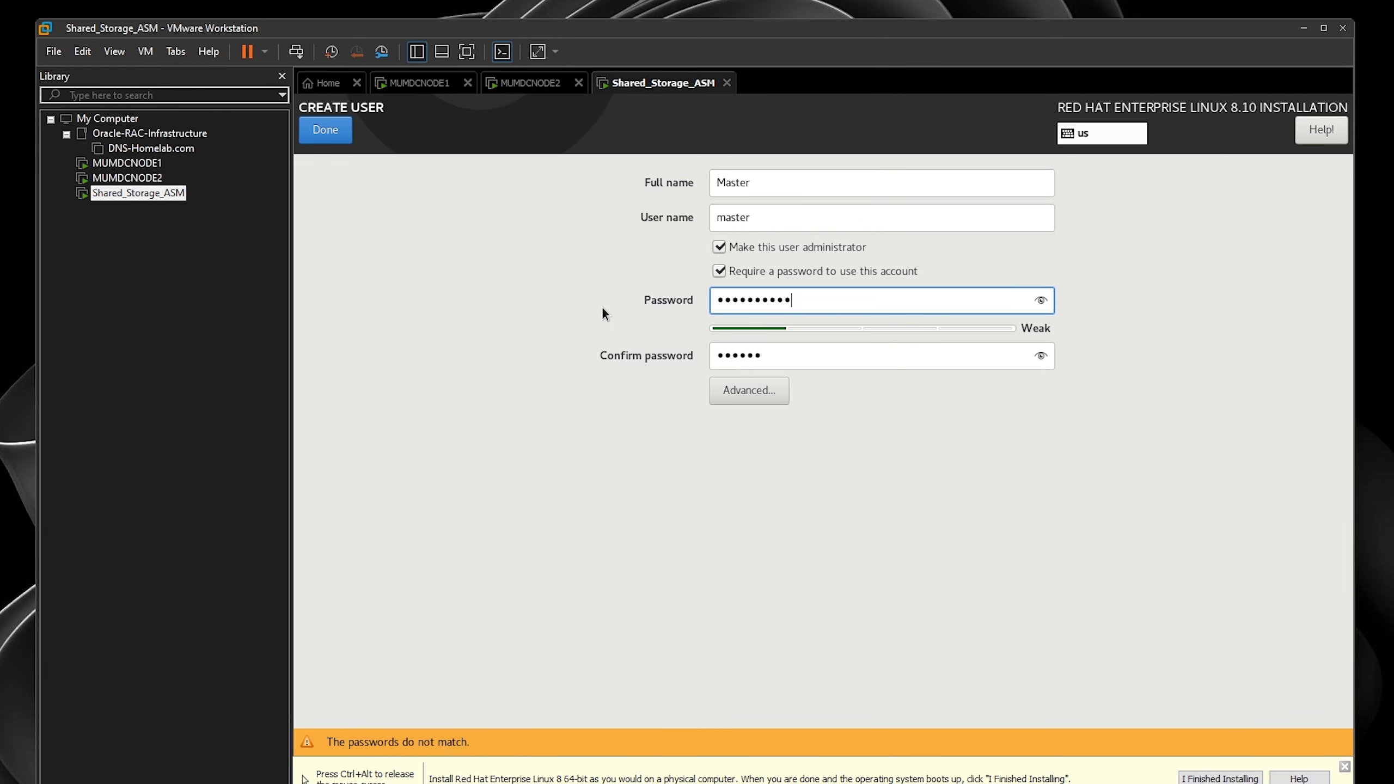
pyautogui.press('Tab')
pyautogui.write('••••••••••')
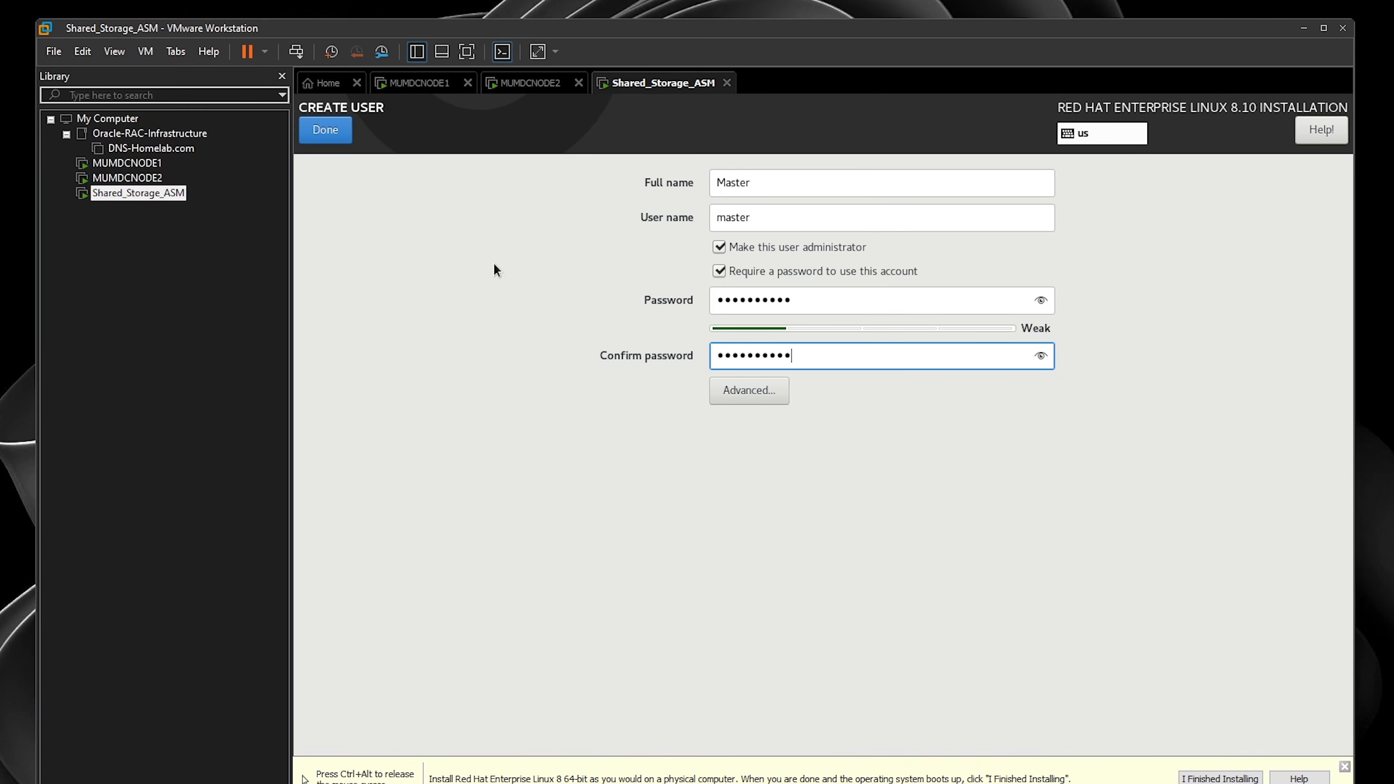
pyautogui.click(310, 135)
pyautogui.click(310, 135)
pyautogui.click(1279, 714)
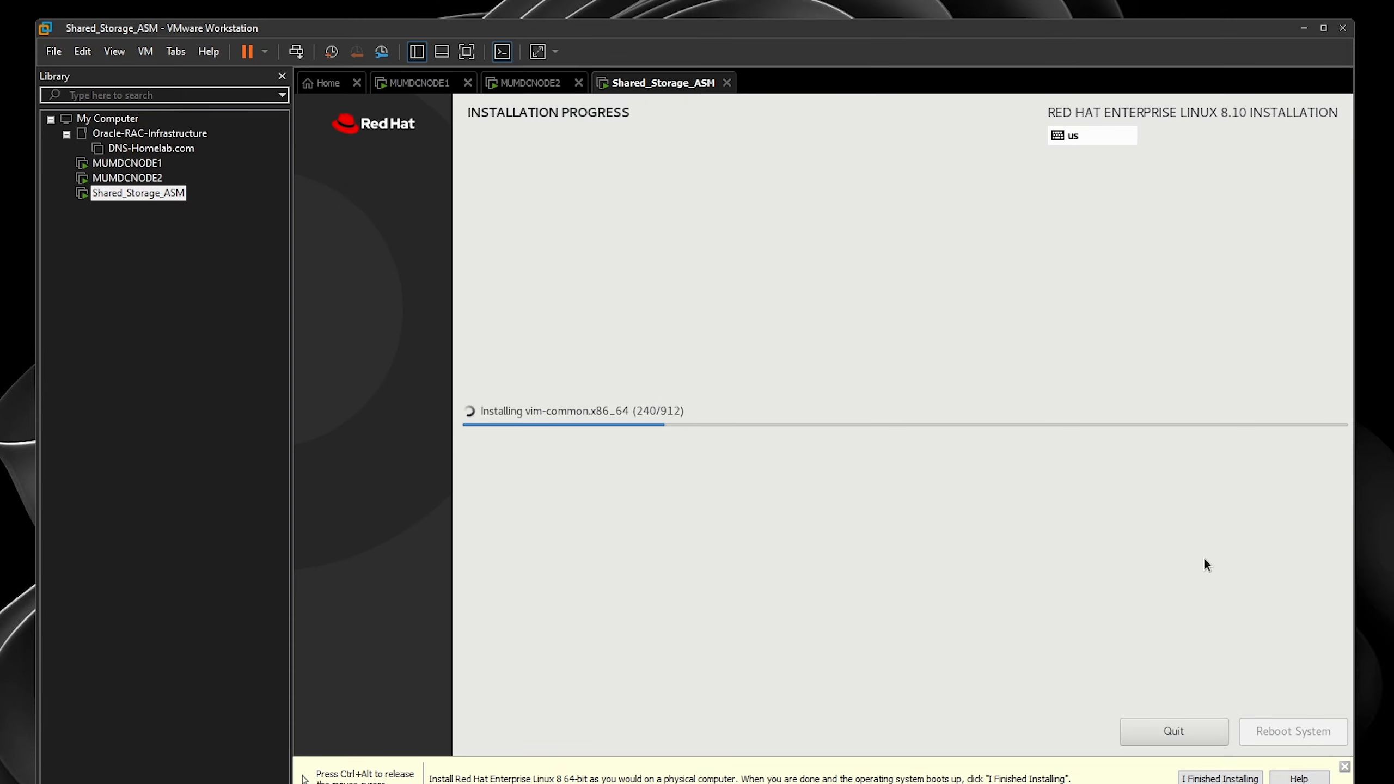
# - Cycle through the MUMDCNODE2, Shared_Storage_ASM and MUMDCNODE1 consoles, dismissing the installation hint, ending on MUMDCNODE1
pyautogui.click(527, 89)
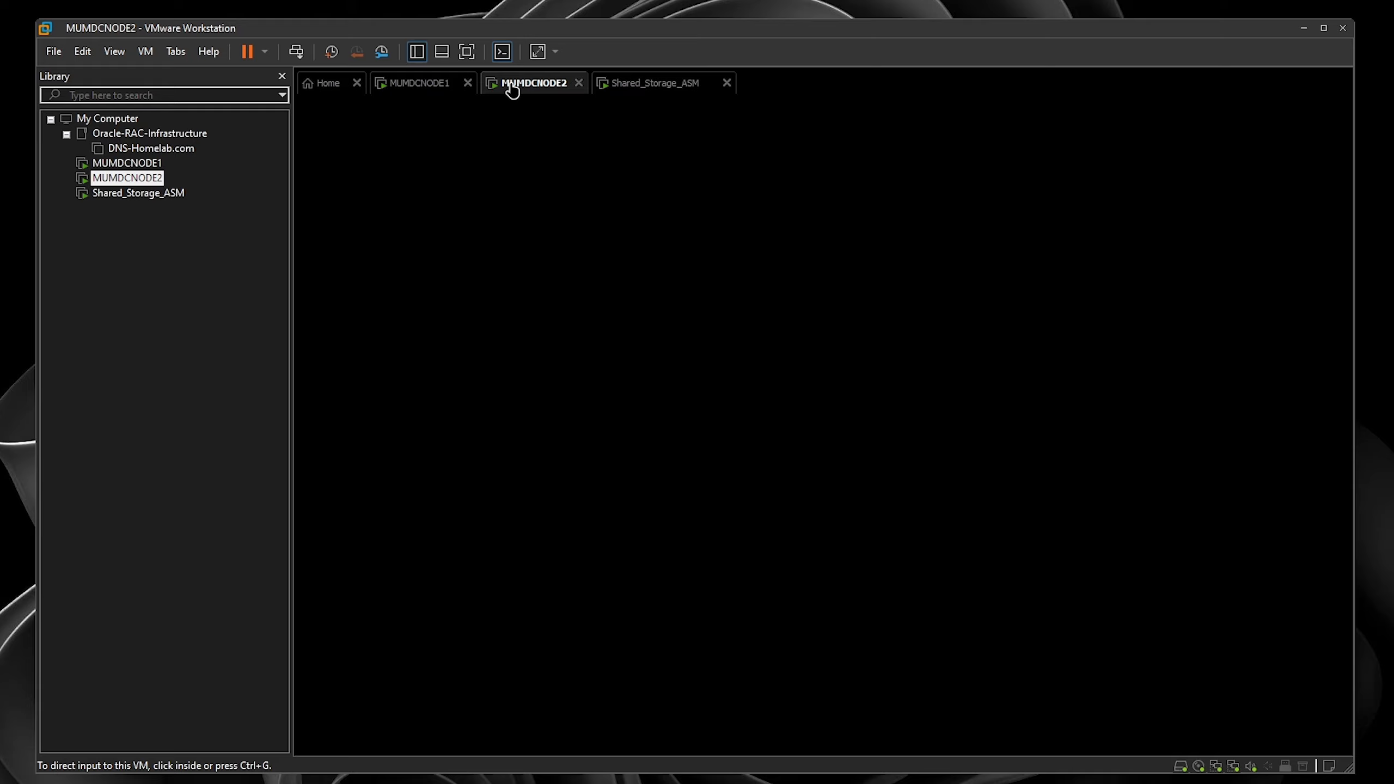
pyautogui.click(632, 88)
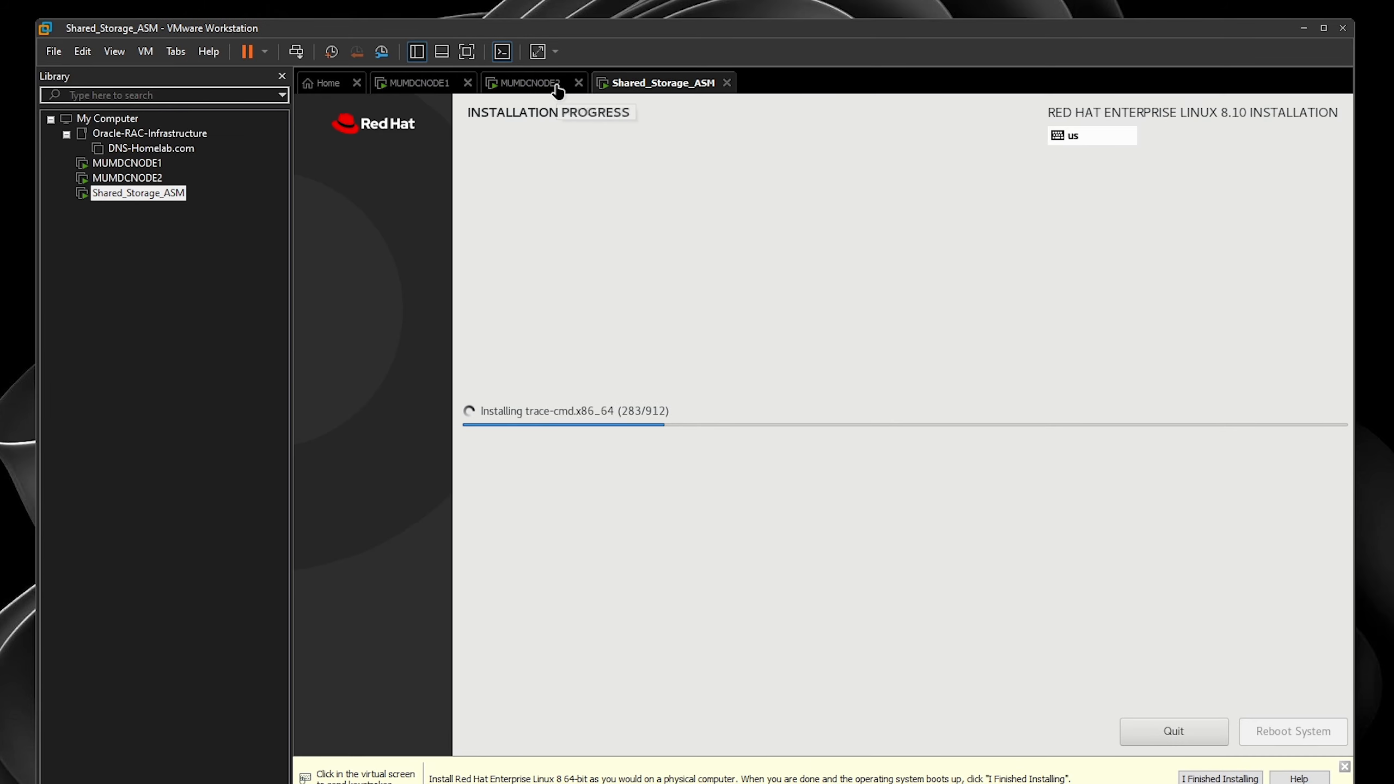
pyautogui.click(1343, 767)
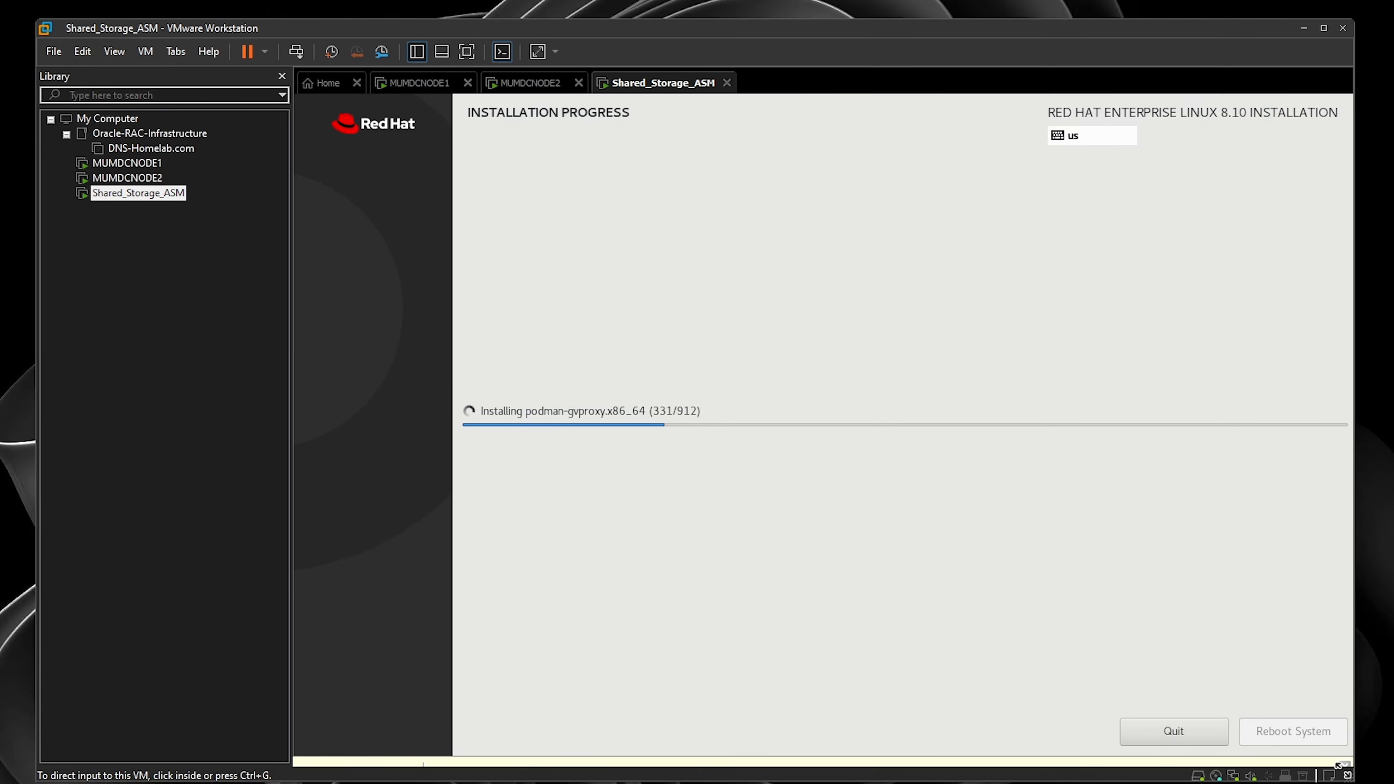
pyautogui.click(521, 84)
pyautogui.click(441, 88)
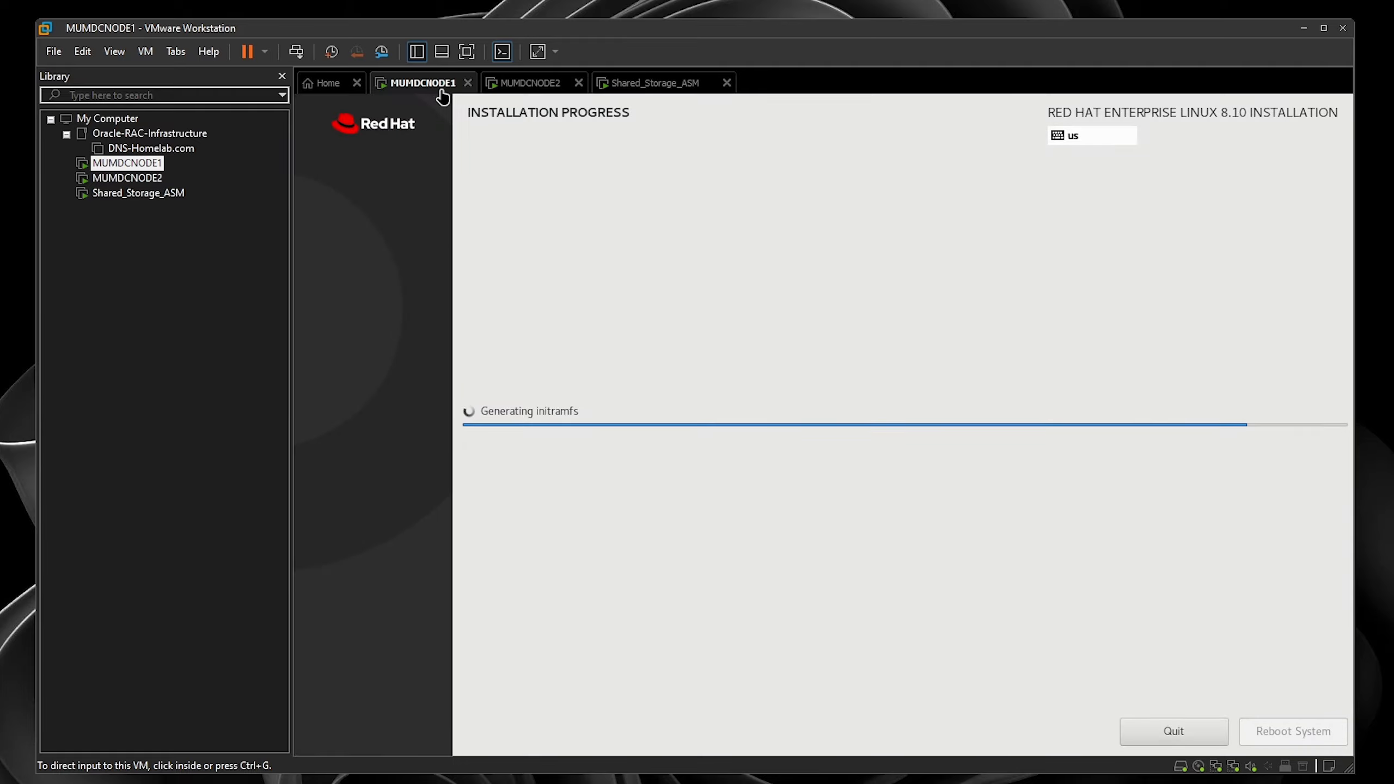
pyautogui.click(512, 90)
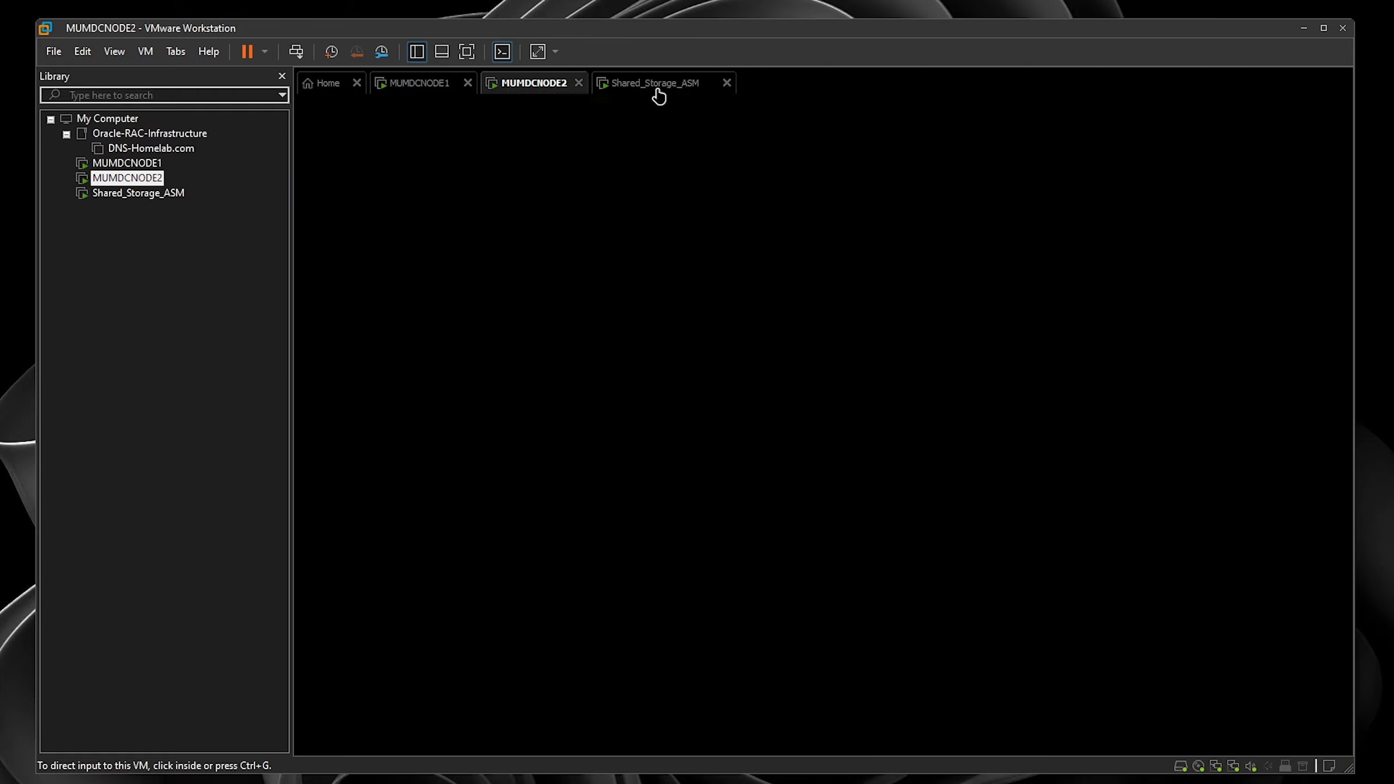
pyautogui.click(654, 90)
pyautogui.click(407, 87)
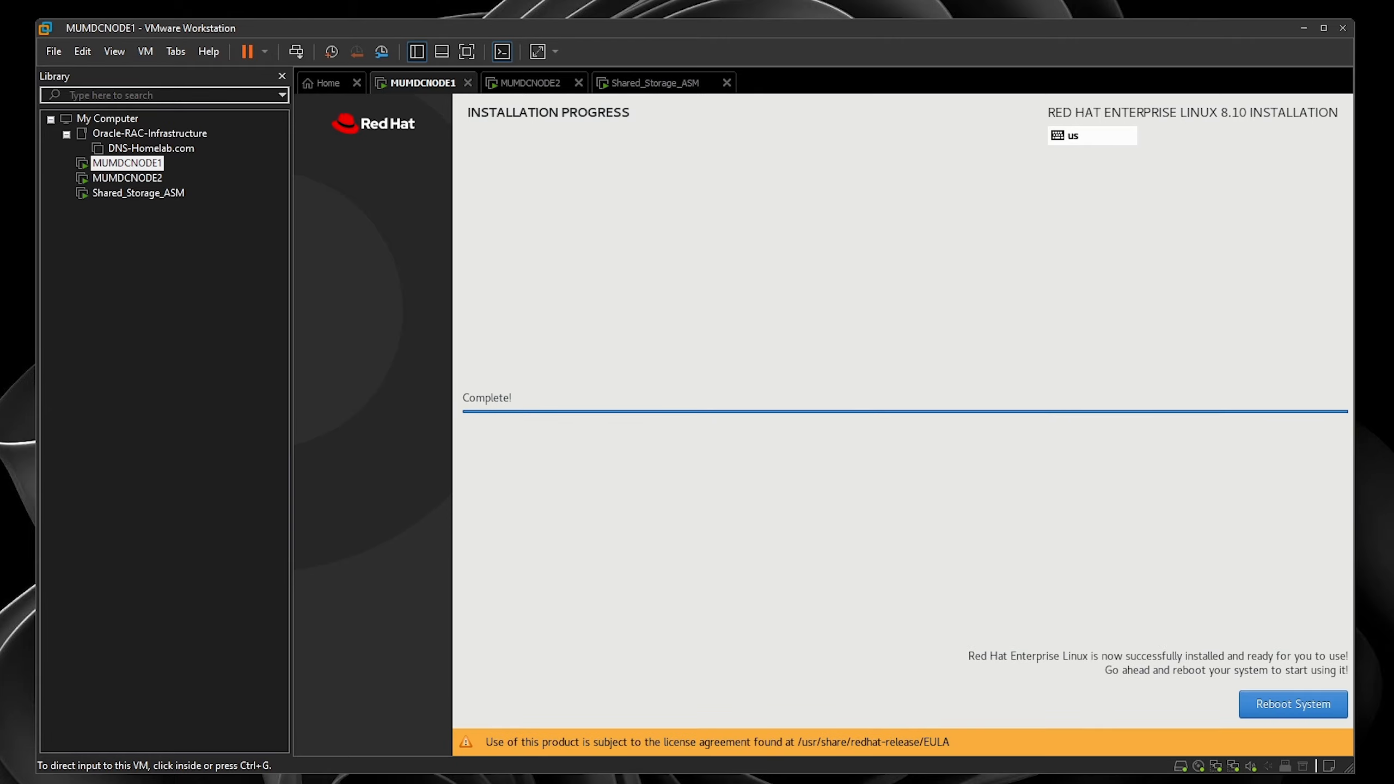
# - Reboot MUMDCNODE1 and boot the default RHEL entry from the GRUB menu
pyautogui.click(1313, 709)
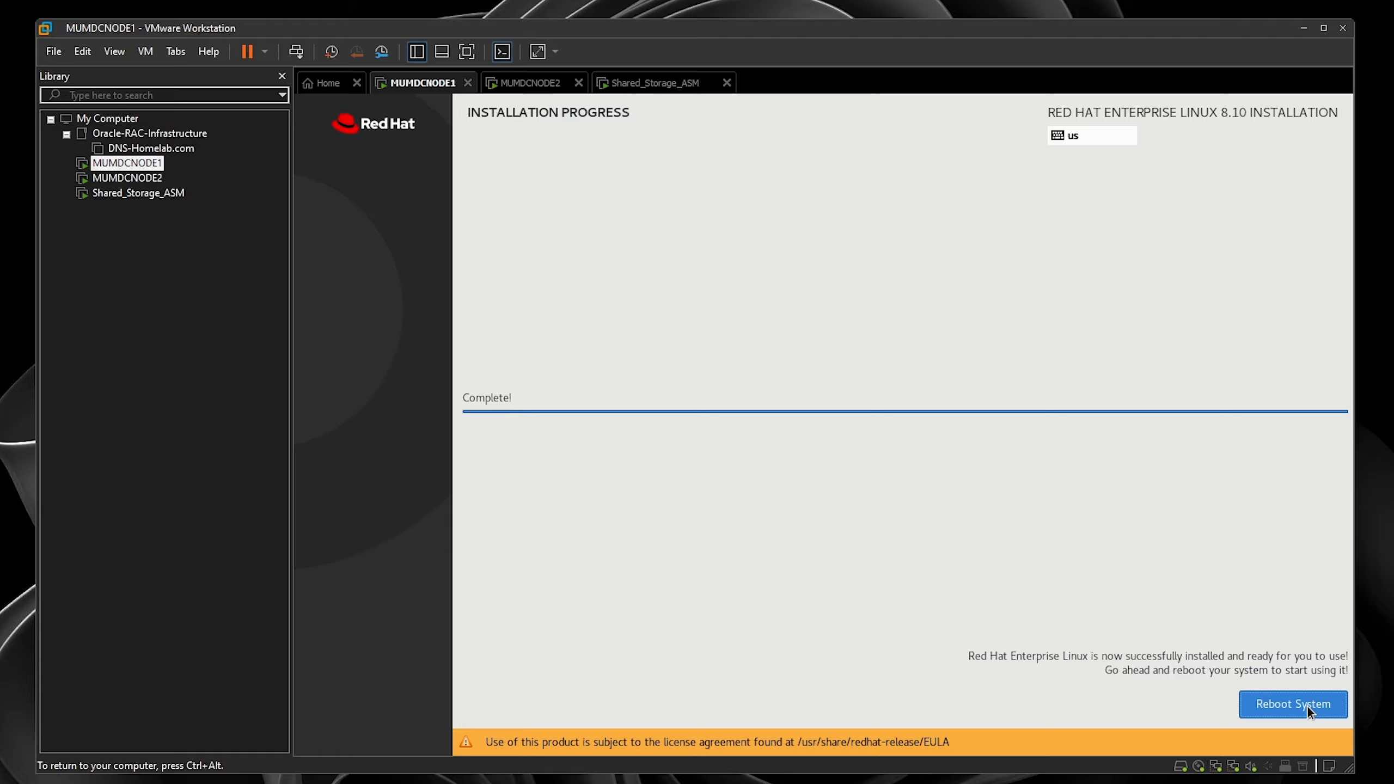
pyautogui.click(1308, 707)
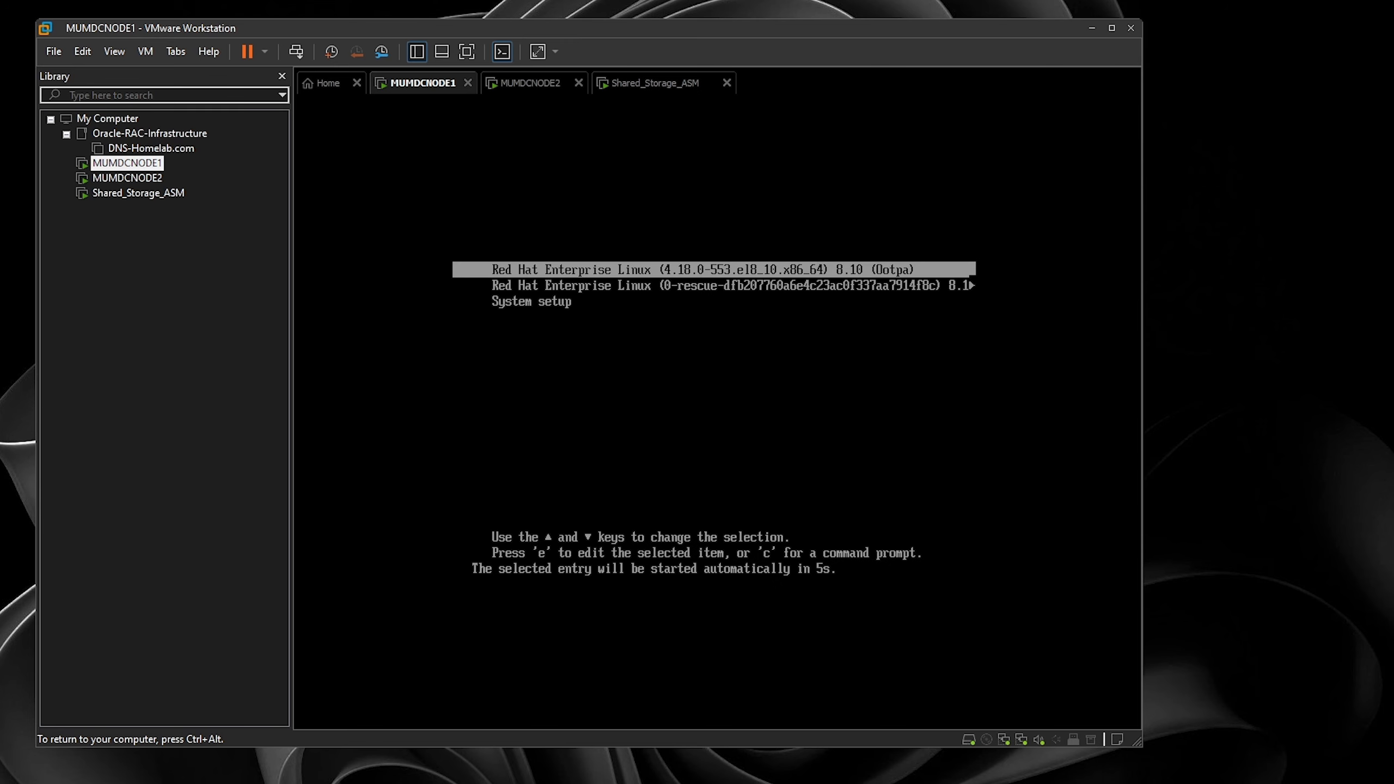
pyautogui.press('Return')
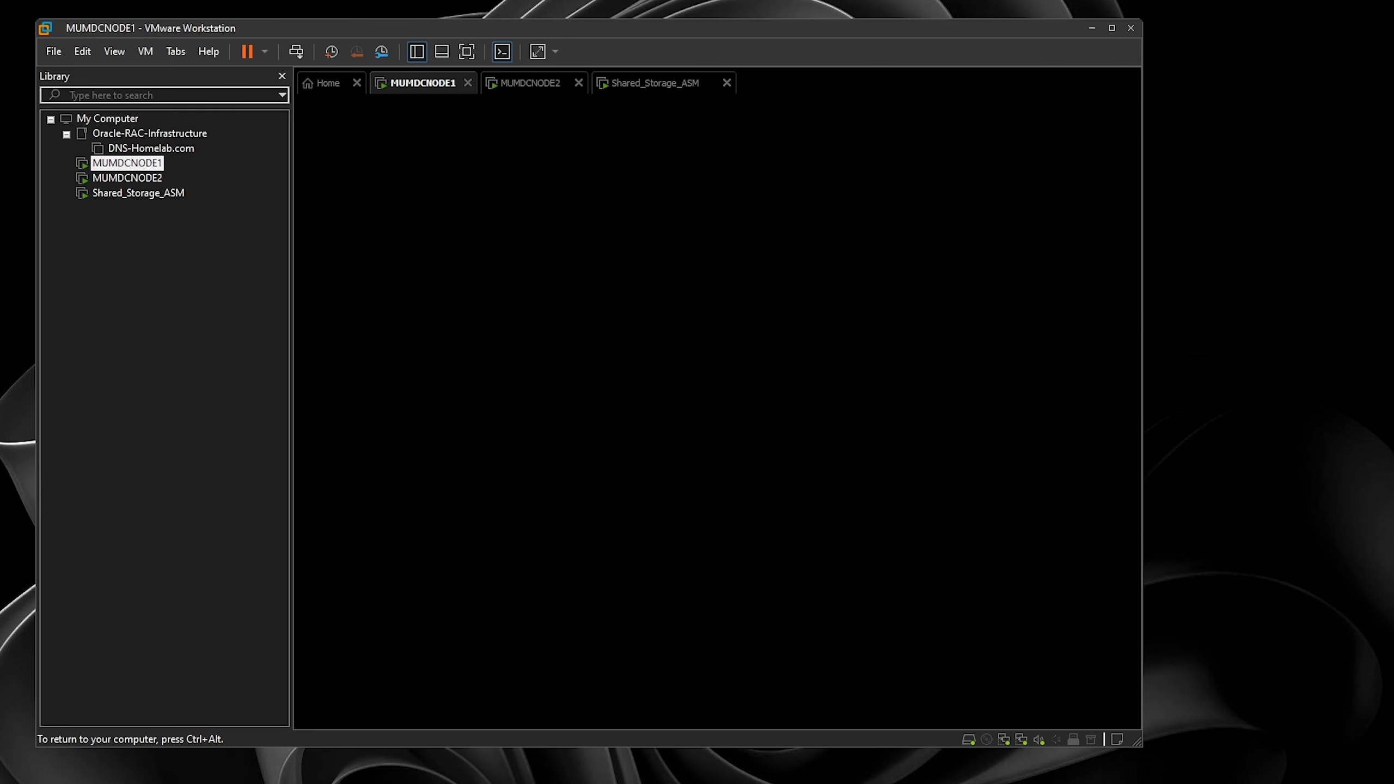
# - Check the Shared_Storage_ASM and MUMDCNODE1 consoles, then return to MUMDCNODE2's installation progress
pyautogui.click(525, 83)
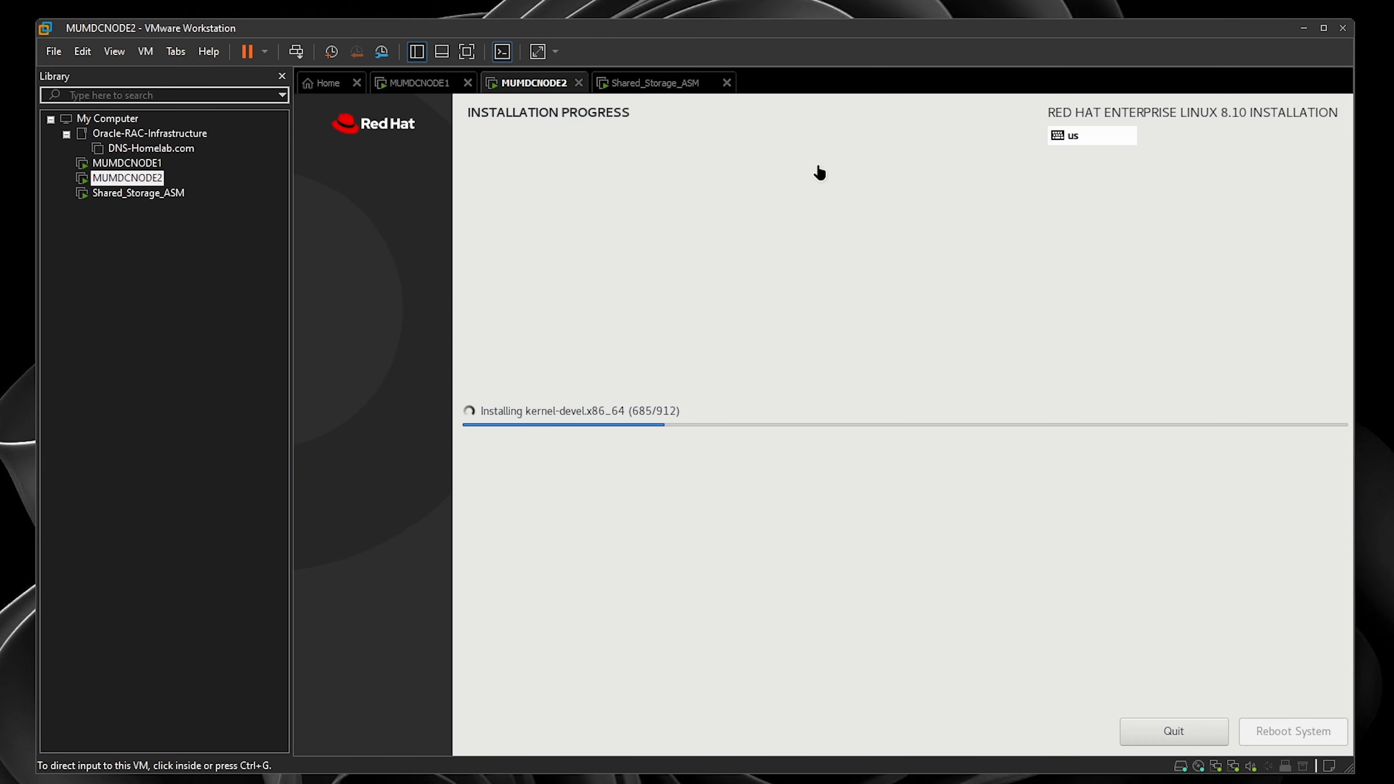
pyautogui.click(657, 88)
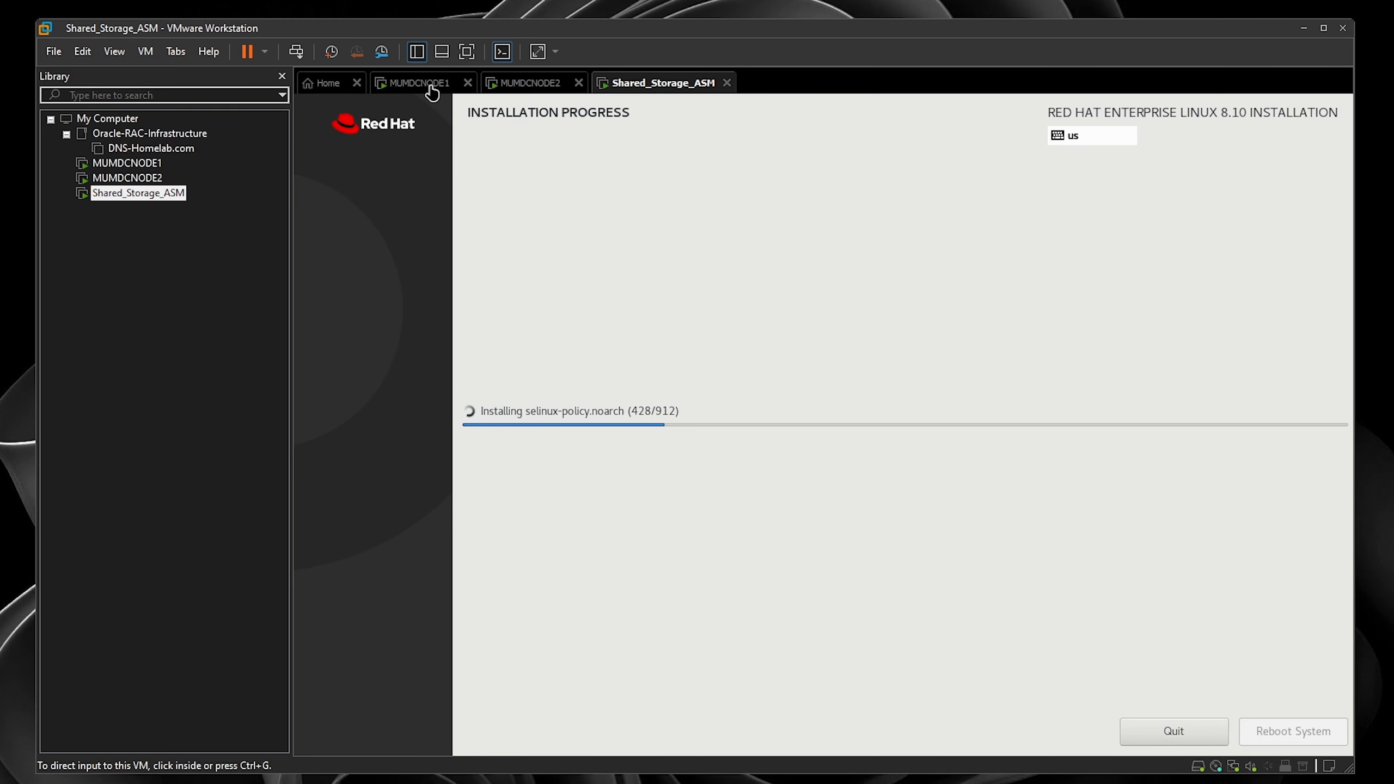
pyautogui.click(430, 87)
pyautogui.click(537, 88)
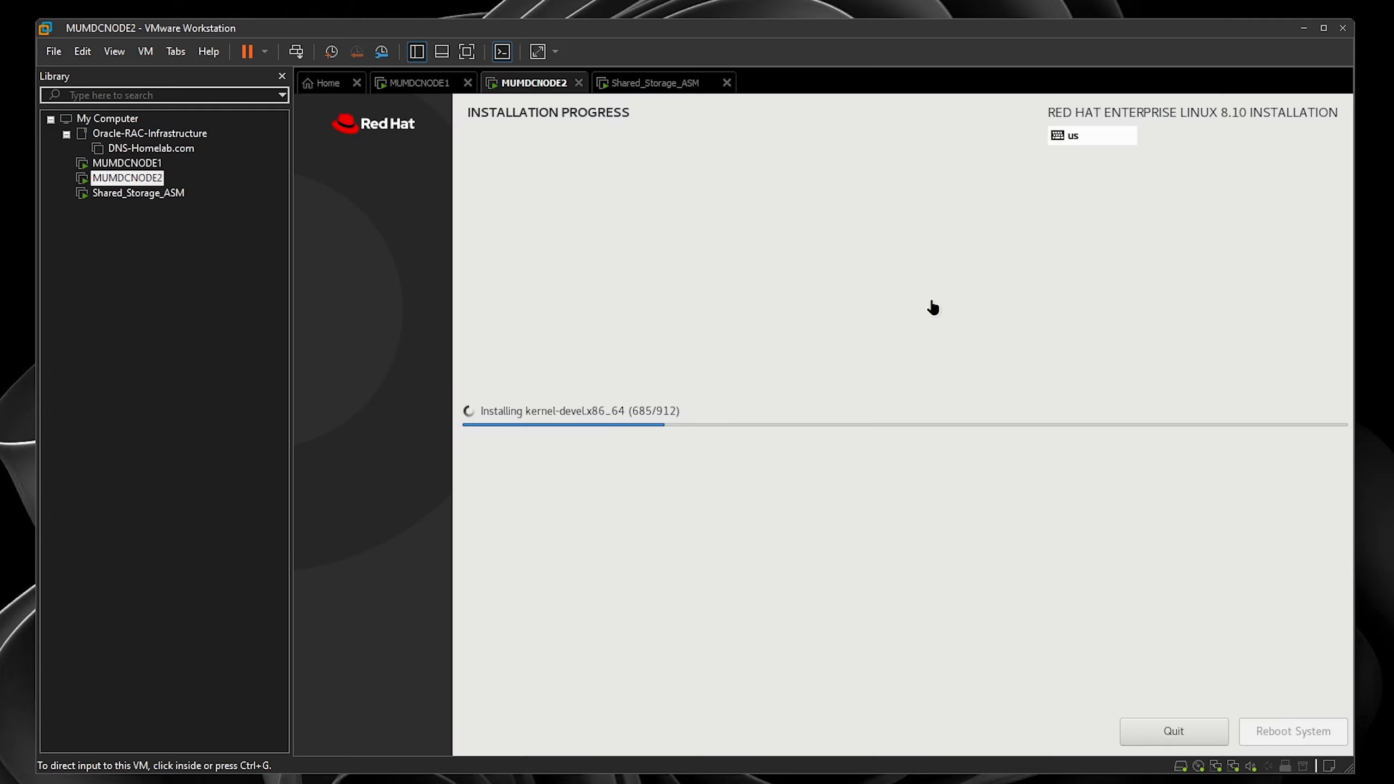